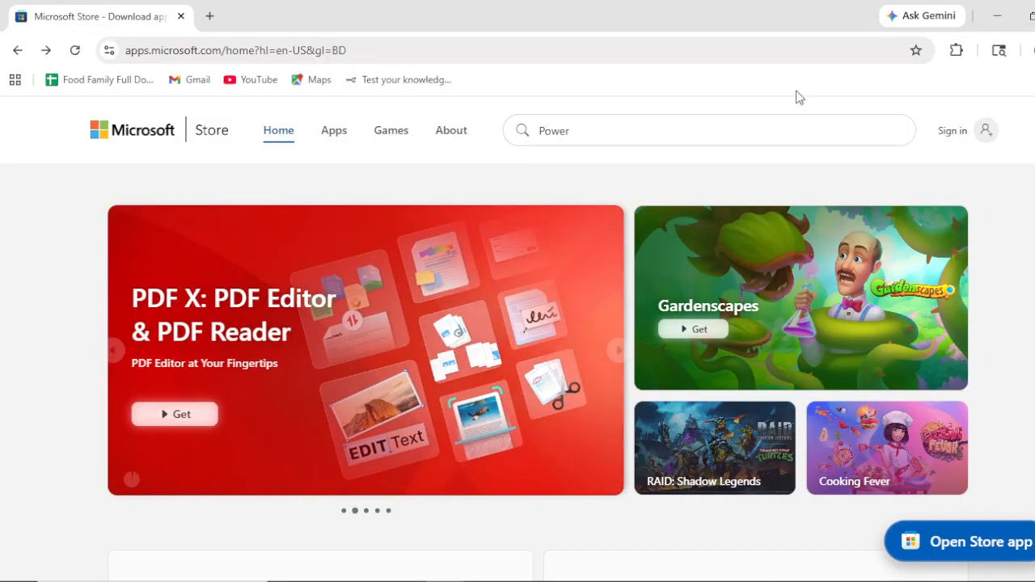
Search the Microsoft Store for Power BI Desktop and open its listing
{"action": "left_click", "coordinate": [601, 132]}
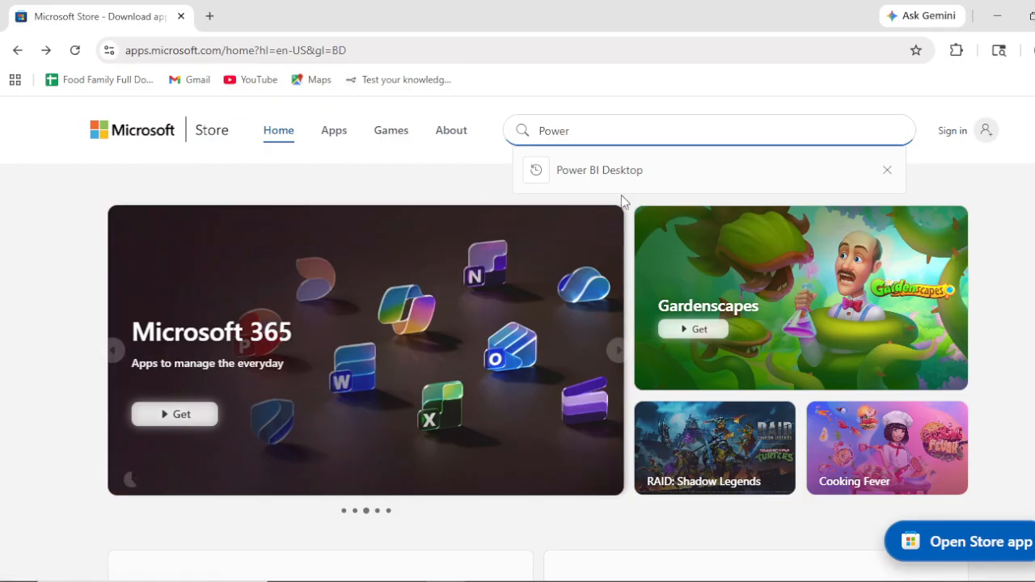
{"action": "left_click", "coordinate": [607, 173]}
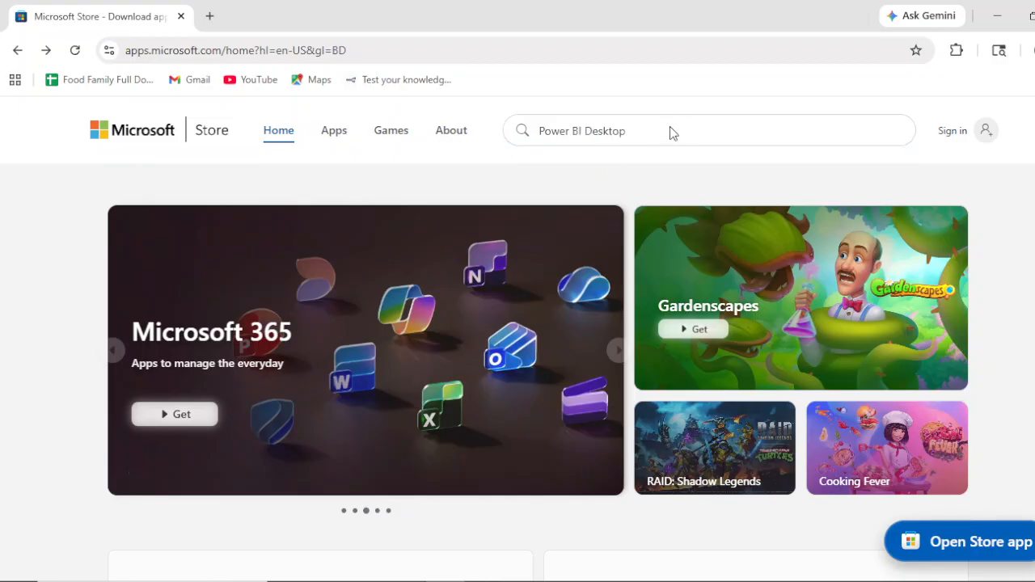
{"action": "key", "text": "Return"}
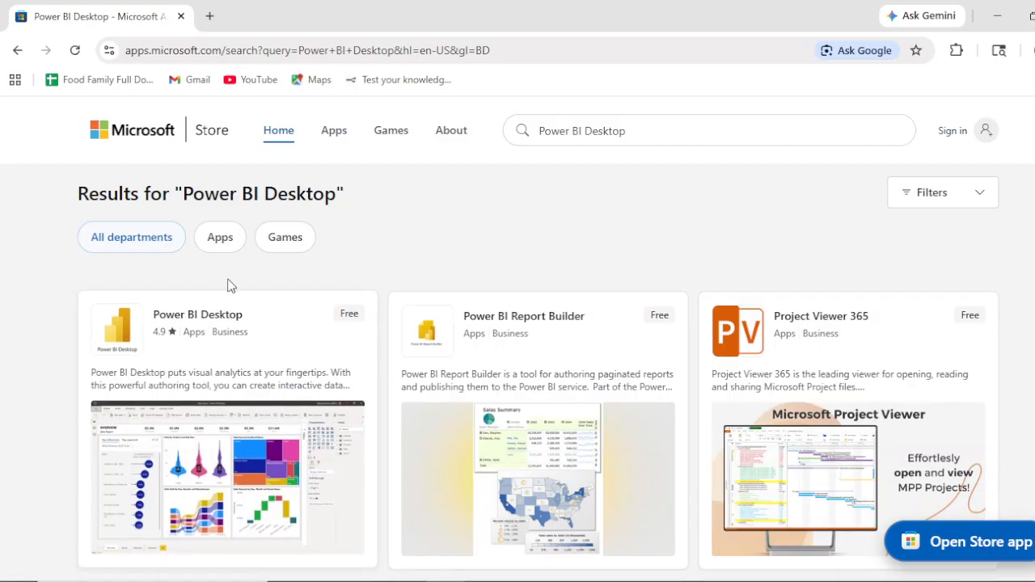
{"action": "left_click", "coordinate": [217, 326]}
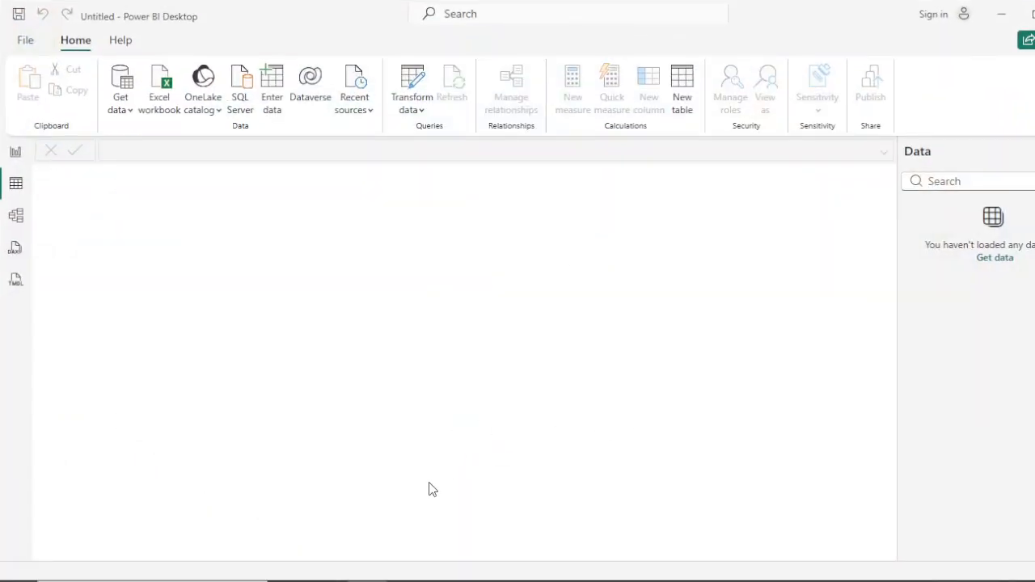
Switch to Power BI Desktop, start a blank report and look over the common data sources
{"action": "left_click", "coordinate": [364, 579]}
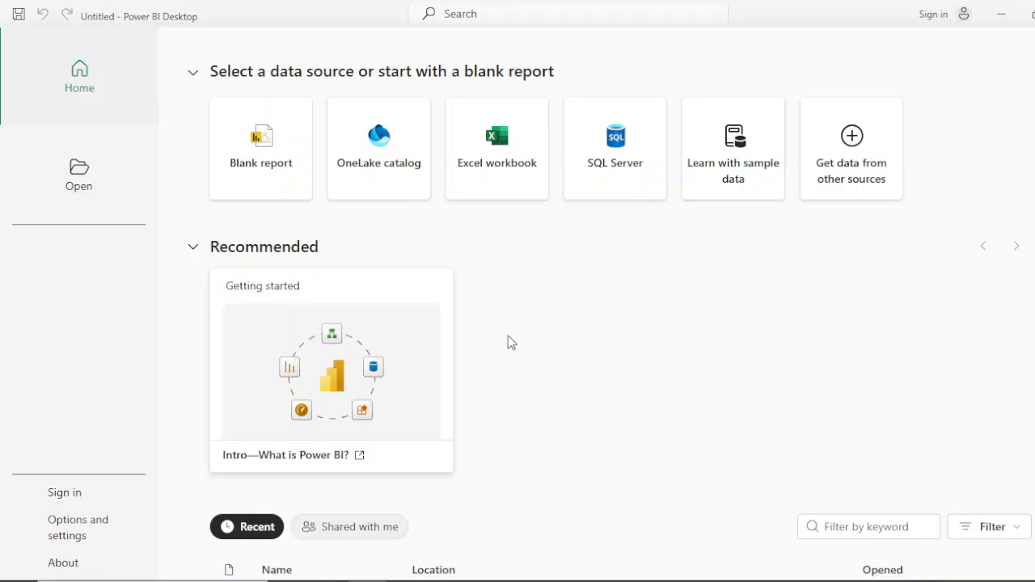
{"action": "left_click", "coordinate": [267, 162]}
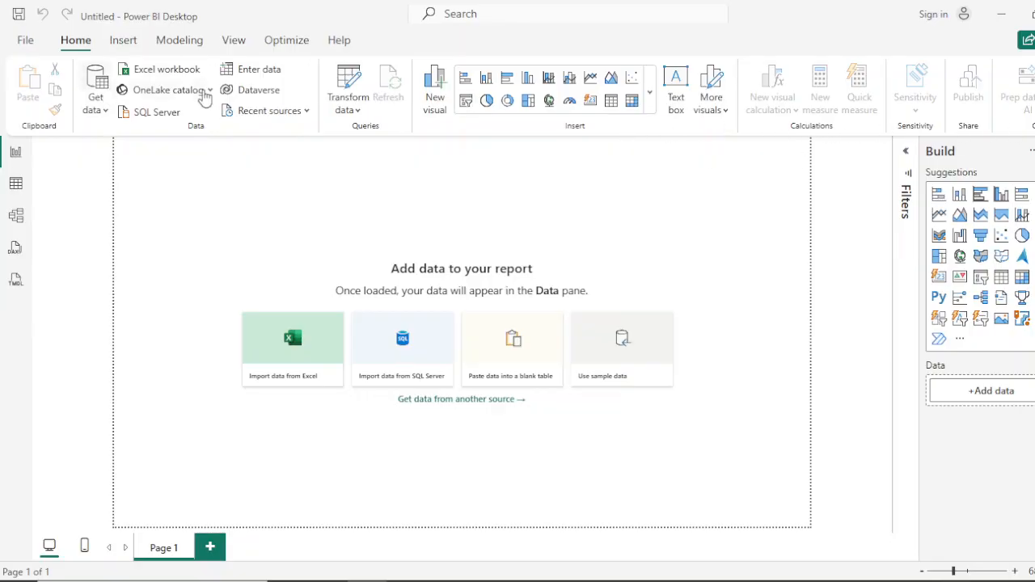
{"action": "left_click", "coordinate": [104, 113]}
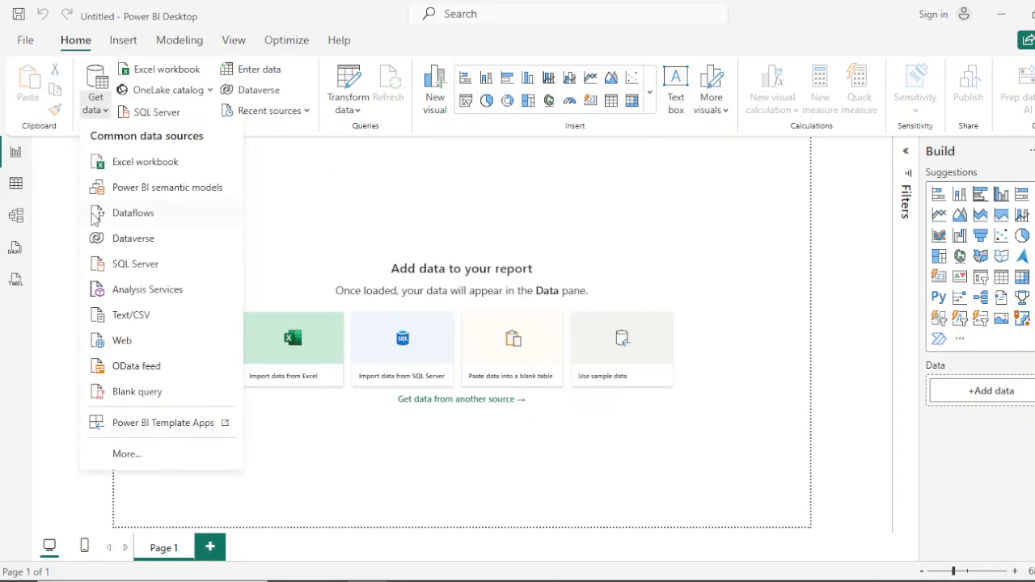
{"action": "left_click", "coordinate": [107, 108]}
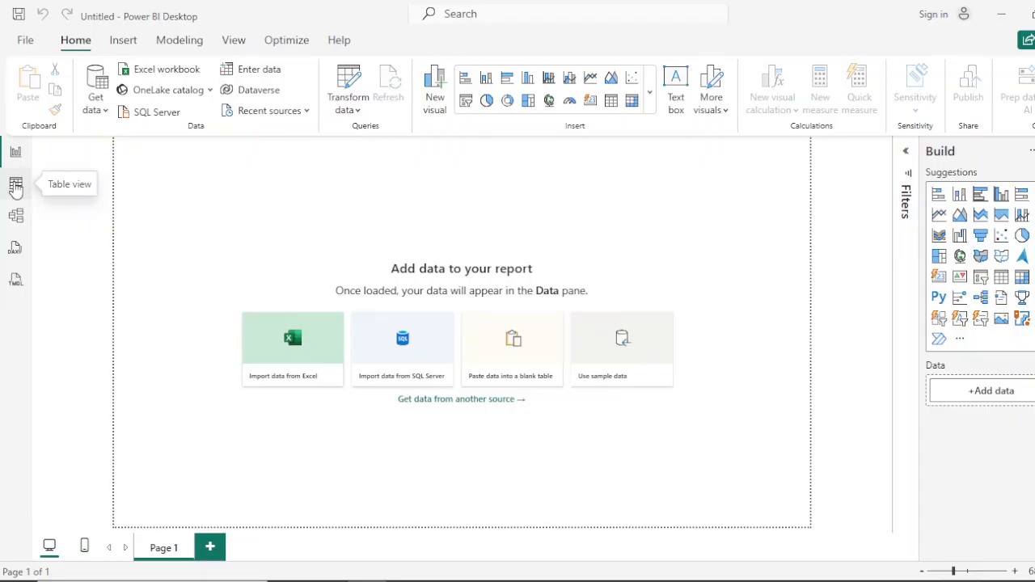
Look through the Table, Model and DAX query views and return to the Report view
{"action": "left_click", "coordinate": [15, 187]}
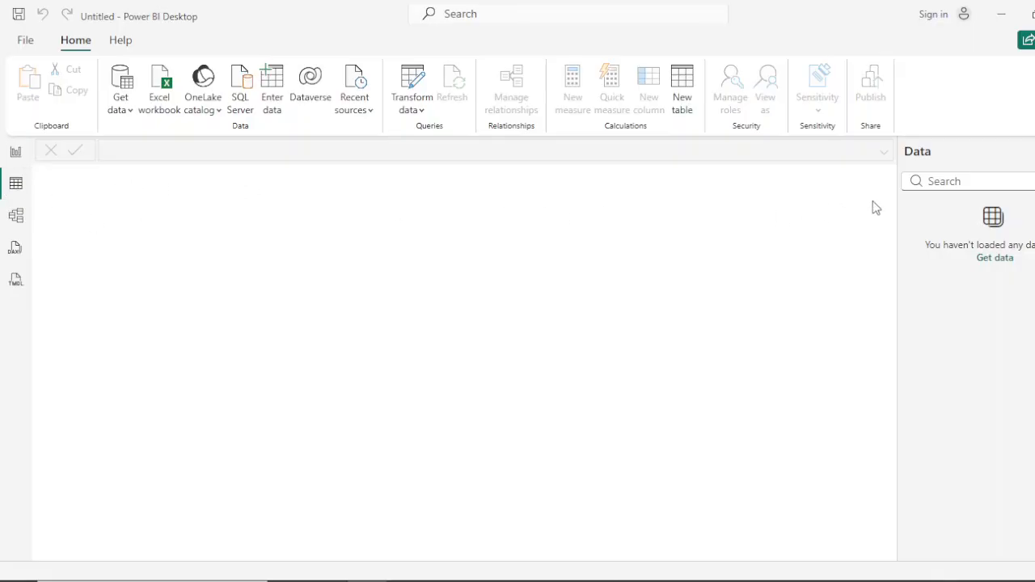
{"action": "left_click", "coordinate": [14, 220]}
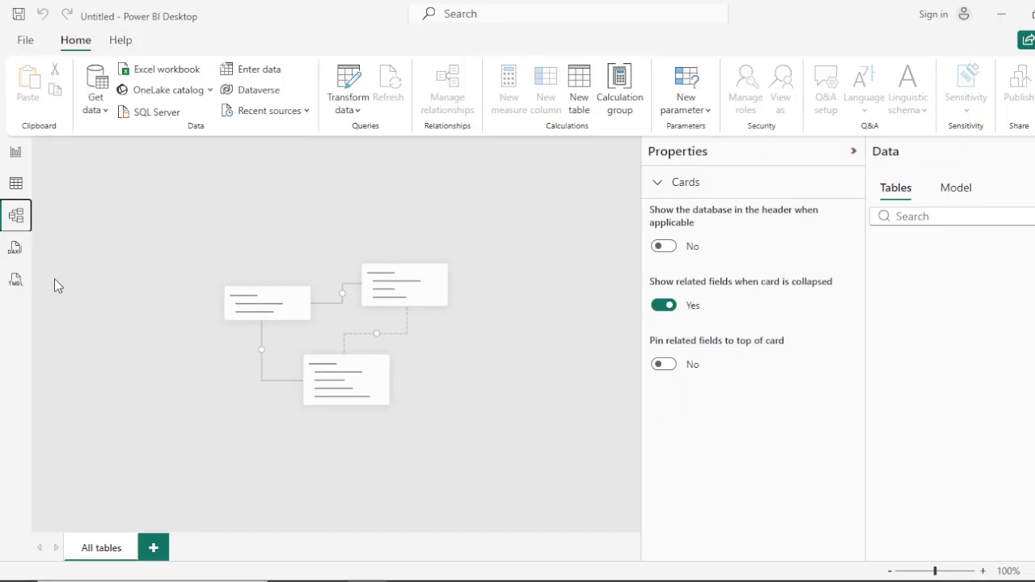
{"action": "left_click", "coordinate": [16, 250]}
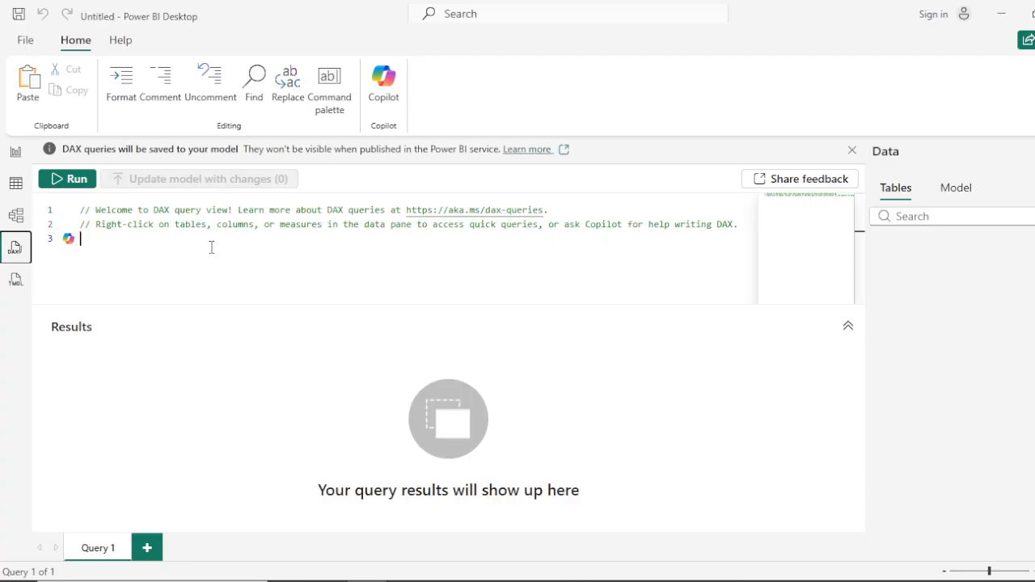
{"action": "left_click", "coordinate": [11, 152]}
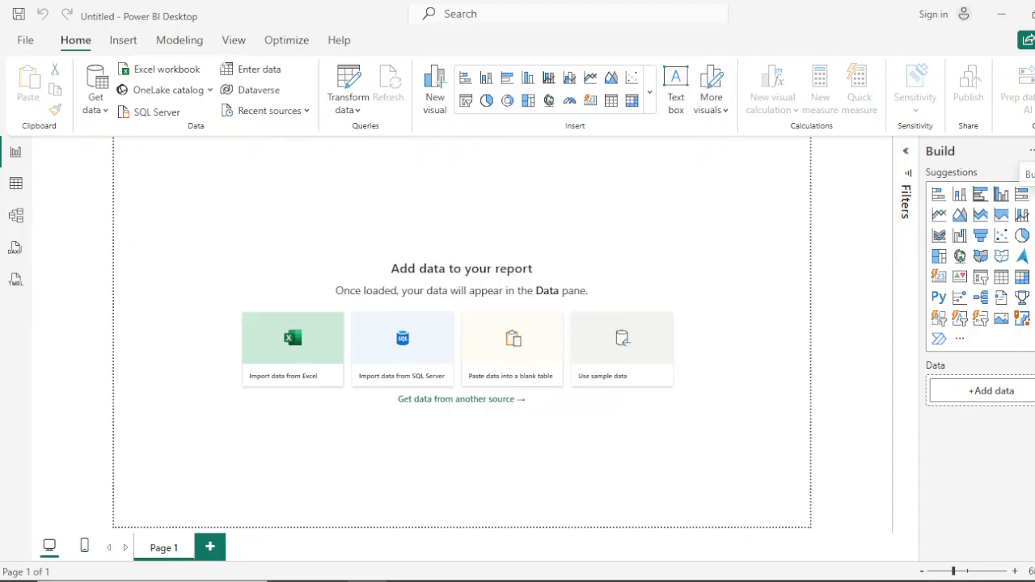
Show the Data pane alone and alongside the Build pane, and go back to the Build pane only
{"action": "left_click", "coordinate": [1029, 154]}
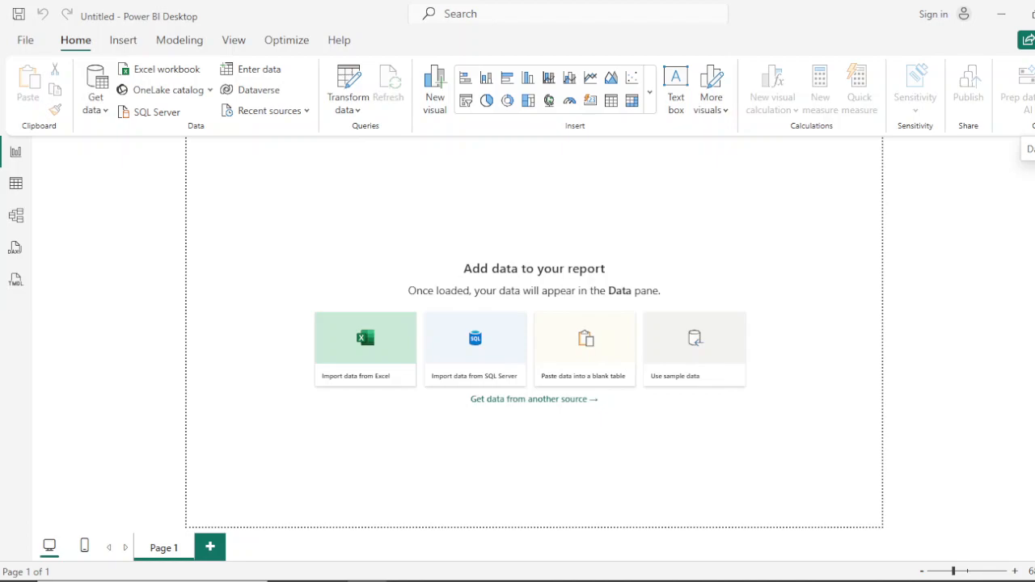
{"action": "left_click", "coordinate": [1029, 154]}
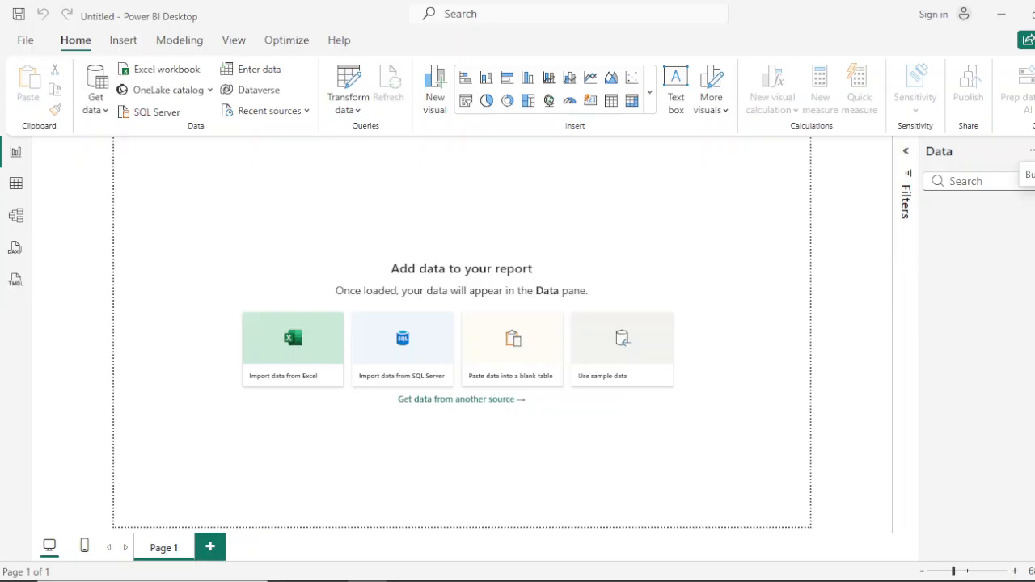
{"action": "left_click", "coordinate": [1031, 153]}
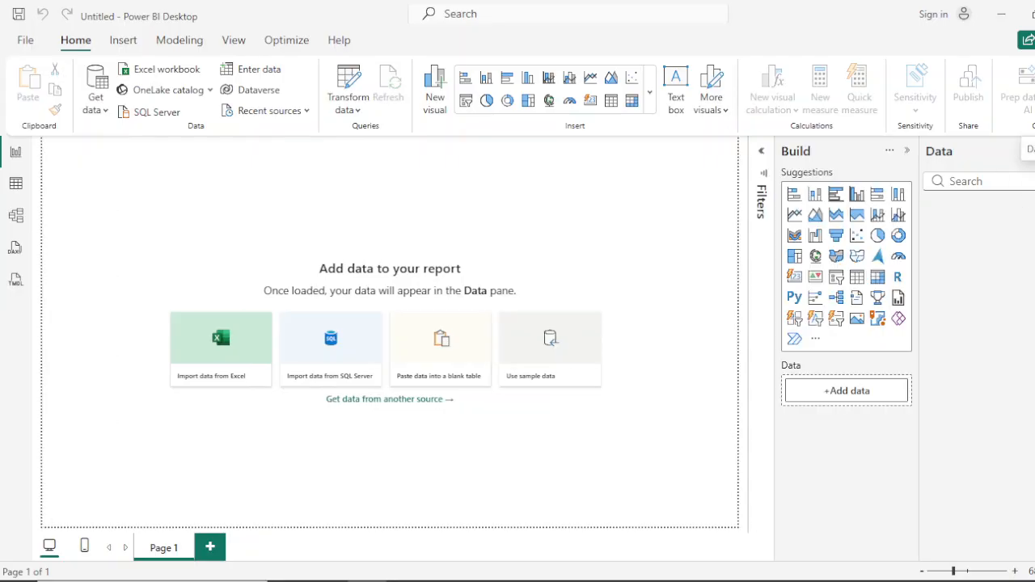
{"action": "left_click", "coordinate": [1031, 152]}
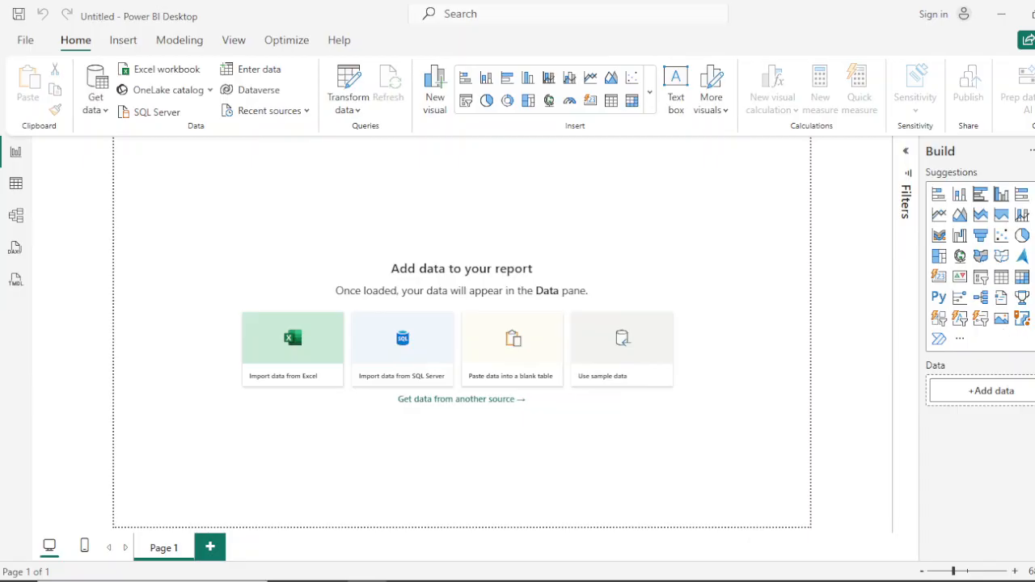
Add a stacked bar chart, an area chart and a scatter chart, placed side by side on the report page
{"action": "left_click", "coordinate": [938, 194]}
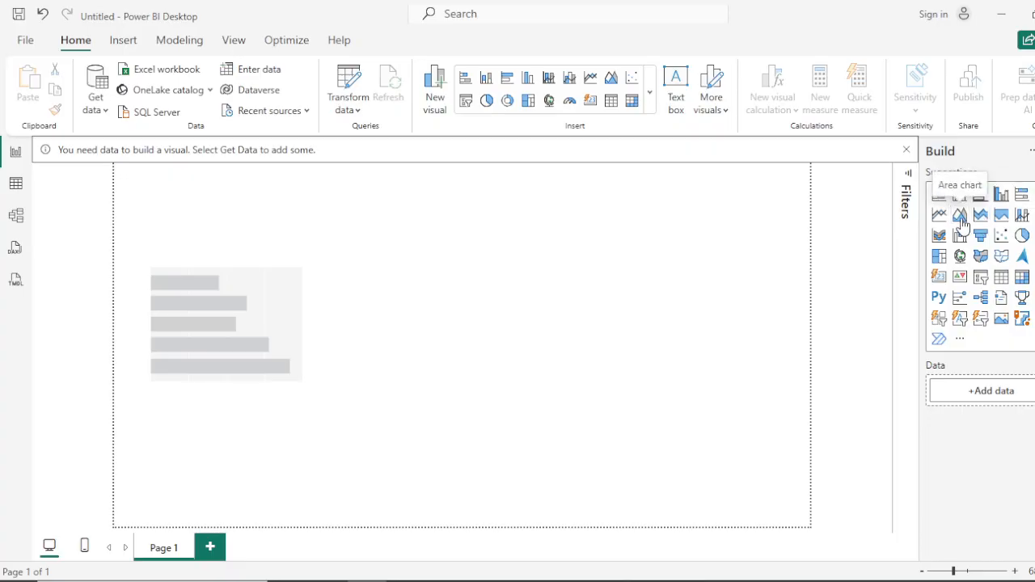
{"action": "left_click", "coordinate": [961, 216]}
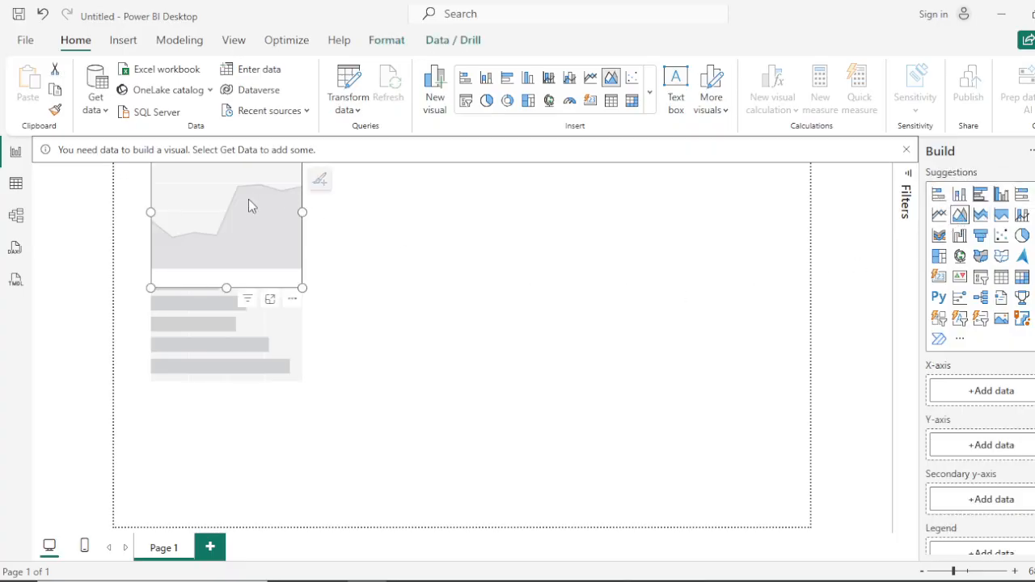
{"action": "left_click_drag", "start_coordinate": [249, 201], "coordinate": [437, 316]}
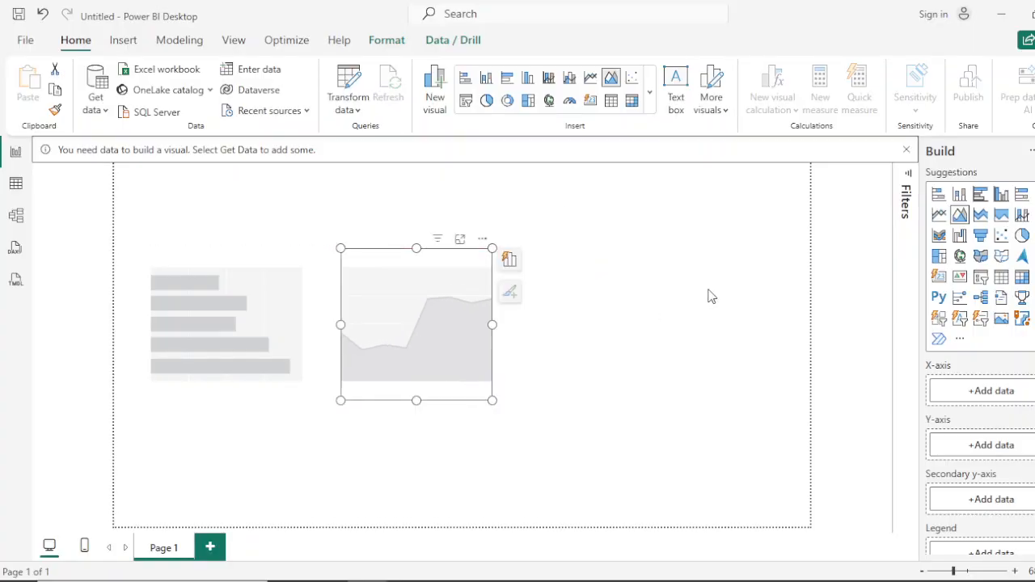
{"action": "left_click", "coordinate": [613, 331]}
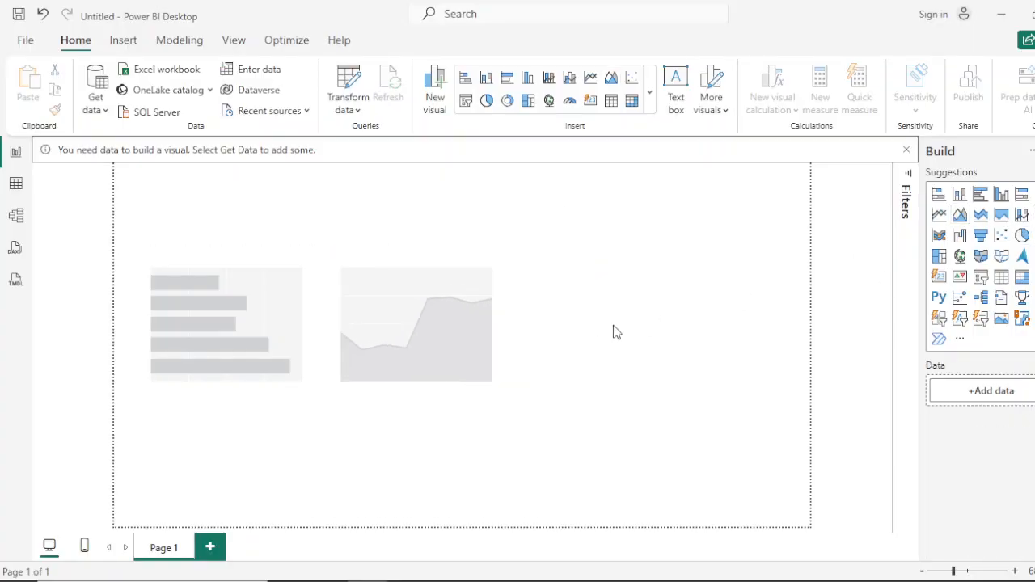
{"action": "left_click", "coordinate": [1003, 240]}
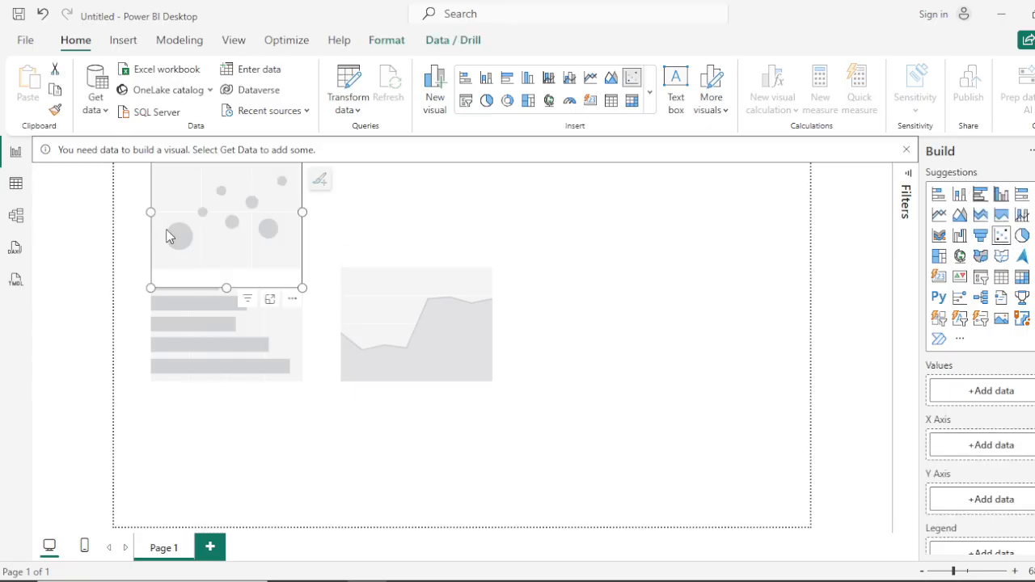
{"action": "left_click_drag", "start_coordinate": [225, 211], "coordinate": [593, 327]}
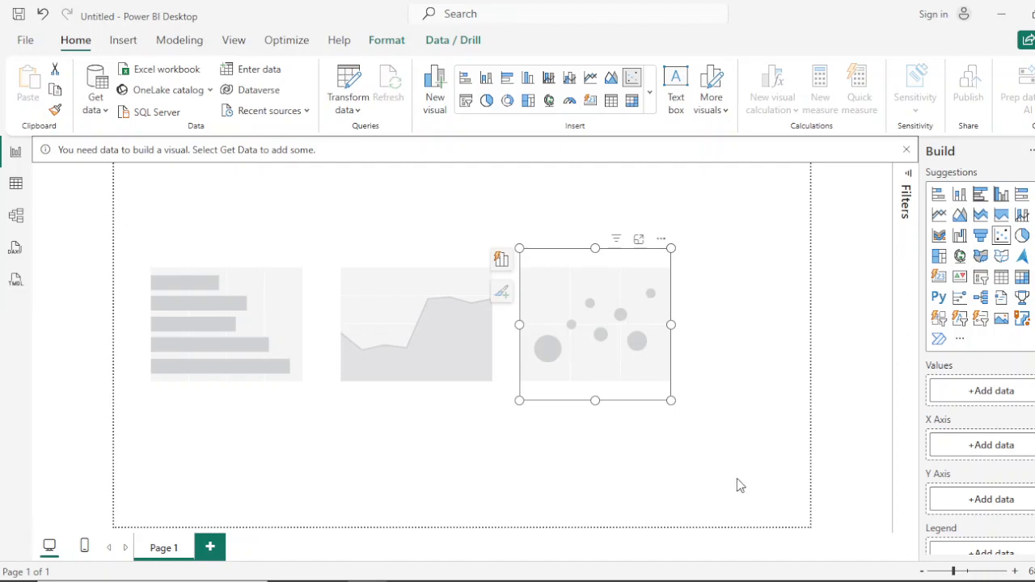
Delete the scatter, area and bar charts from the report page
{"action": "left_click", "coordinate": [445, 335]}
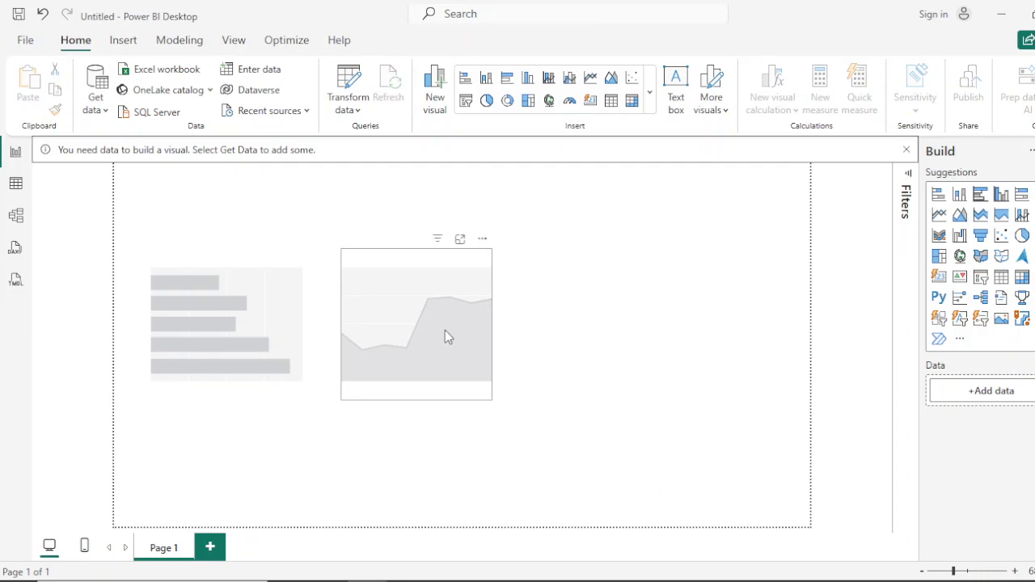
{"action": "left_click", "coordinate": [446, 335]}
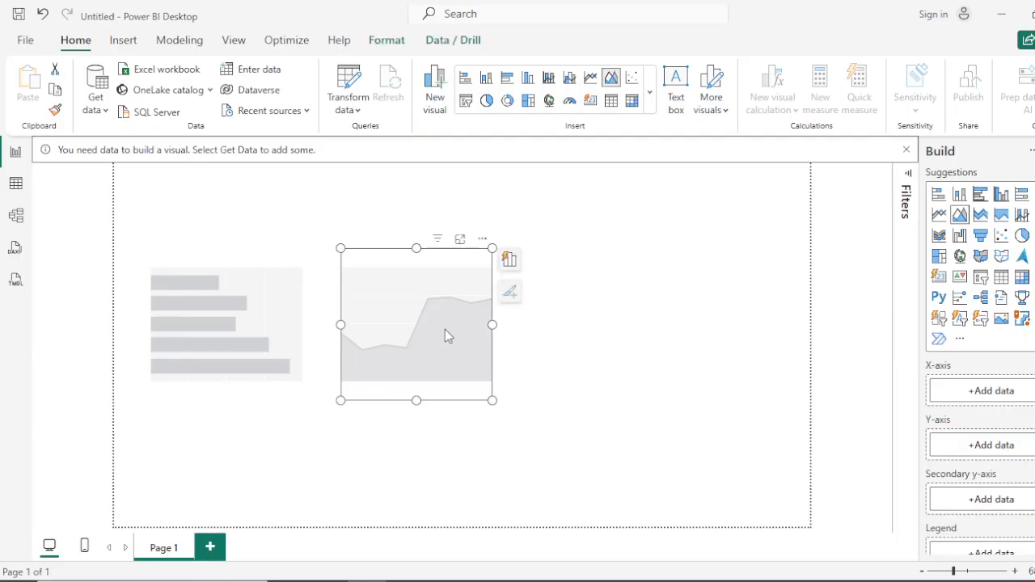
{"action": "key", "text": "Delete"}
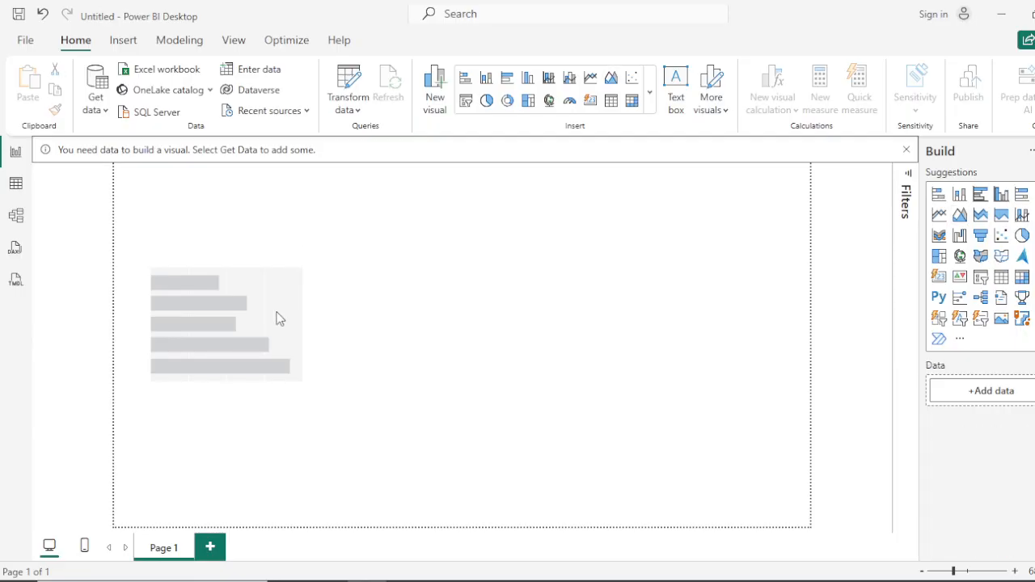
{"action": "left_click", "coordinate": [234, 301]}
{"action": "key", "text": "Delete"}
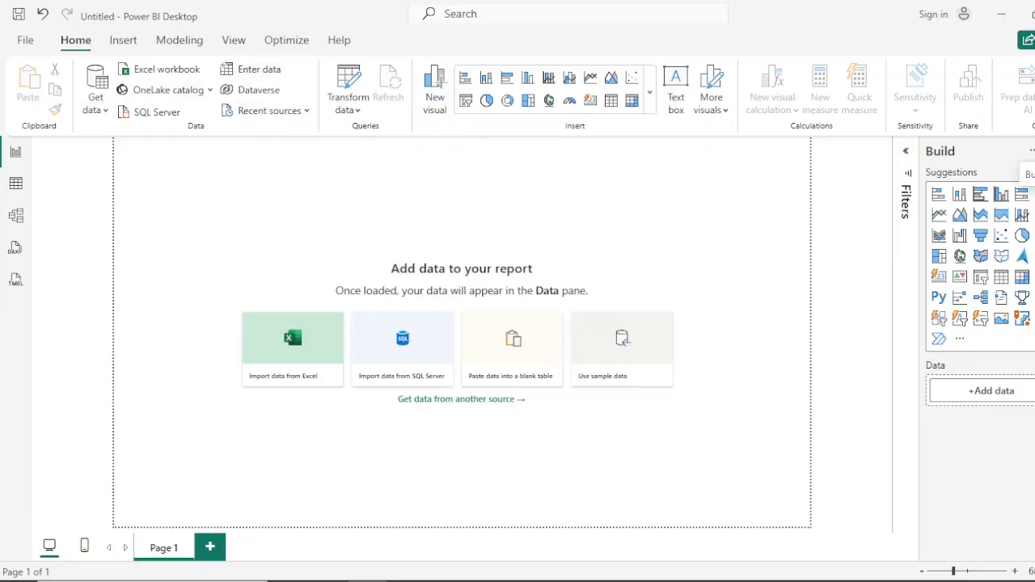
Rename the report page as Analysis in its page format settings and dismiss the sample data dialog
{"action": "left_click", "coordinate": [1021, 197]}
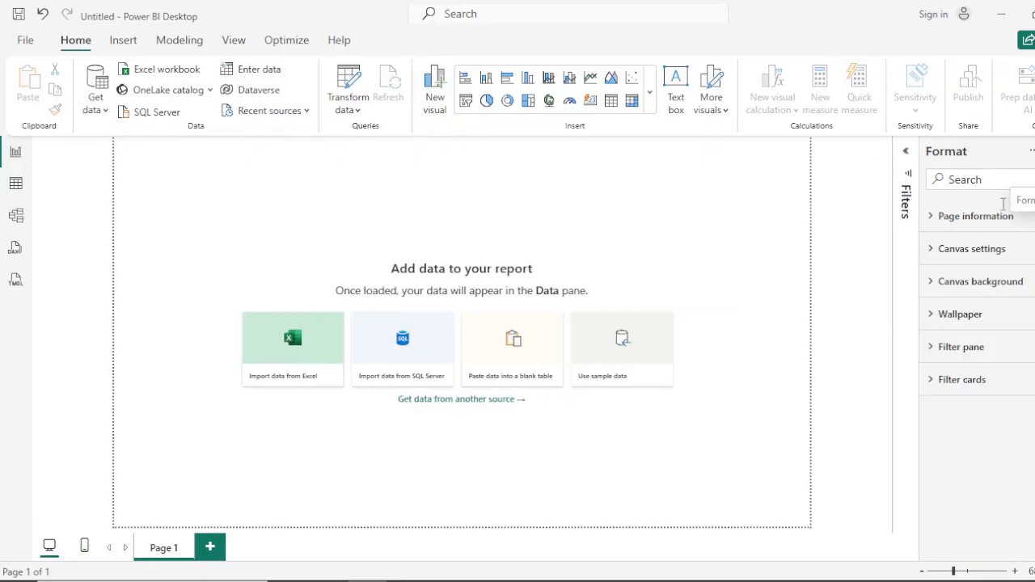
{"action": "left_click", "coordinate": [933, 219]}
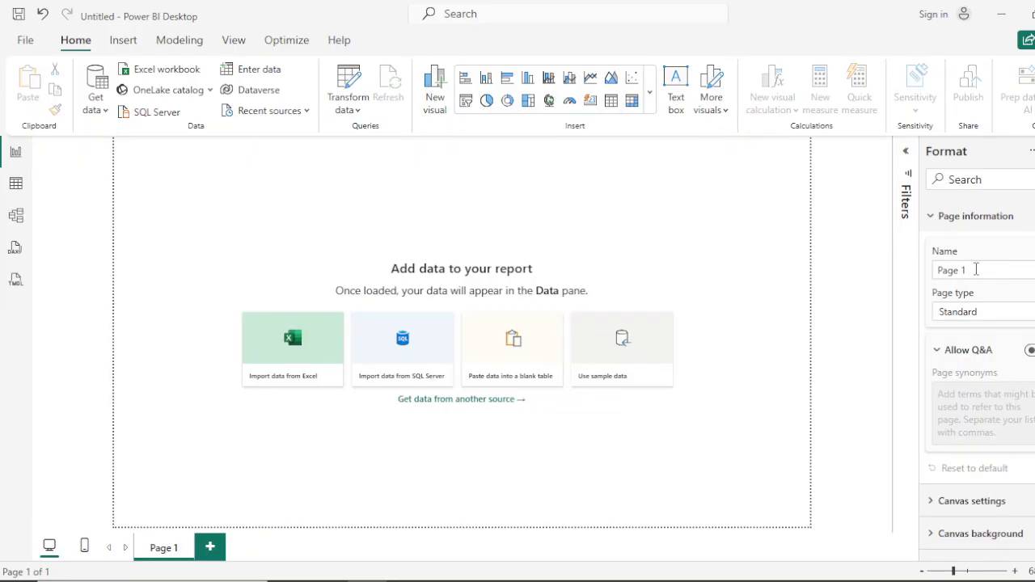
{"action": "left_click", "coordinate": [952, 271]}
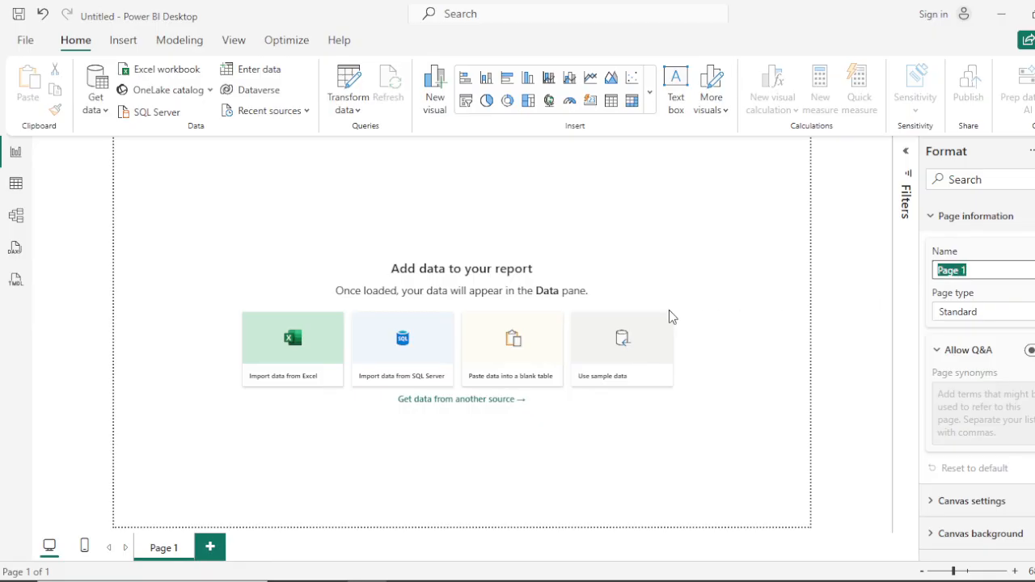
{"action": "type", "text": "Analysis"}
{"action": "key", "text": "Return"}
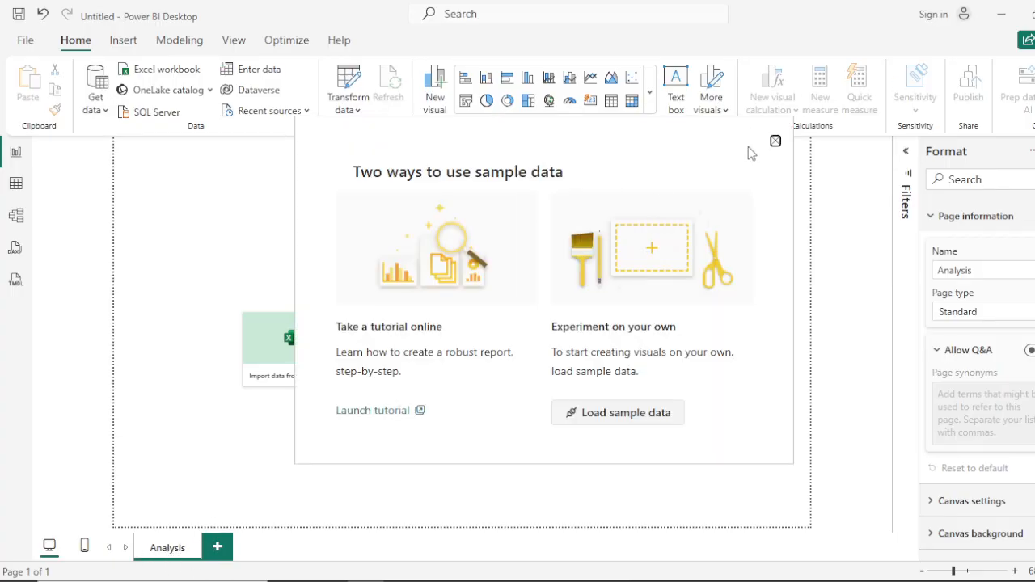
{"action": "left_click", "coordinate": [776, 142]}
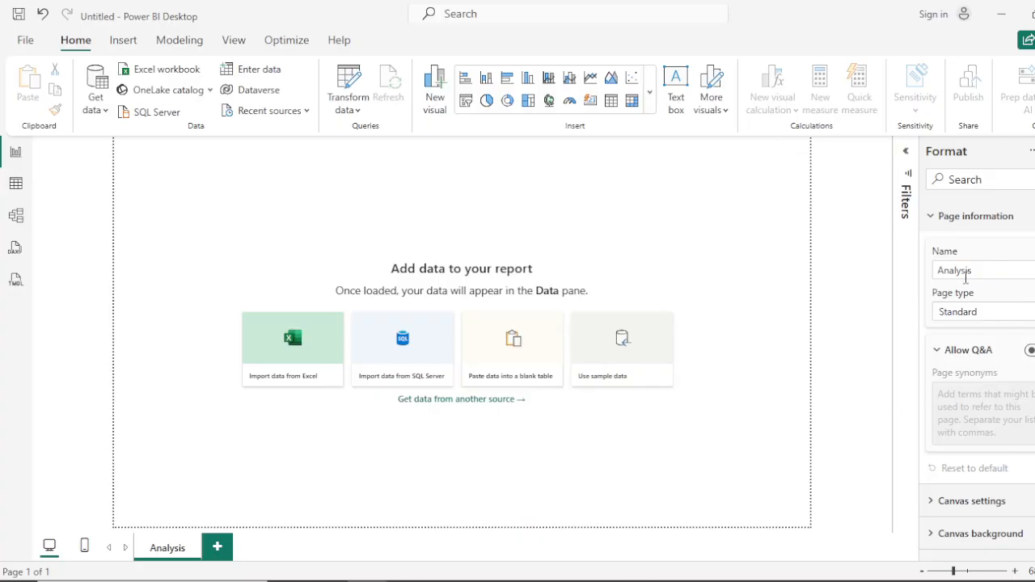
Try the Tooltip page type for the Analysis page and set its page type to Drillthrough
{"action": "left_click", "coordinate": [1024, 316]}
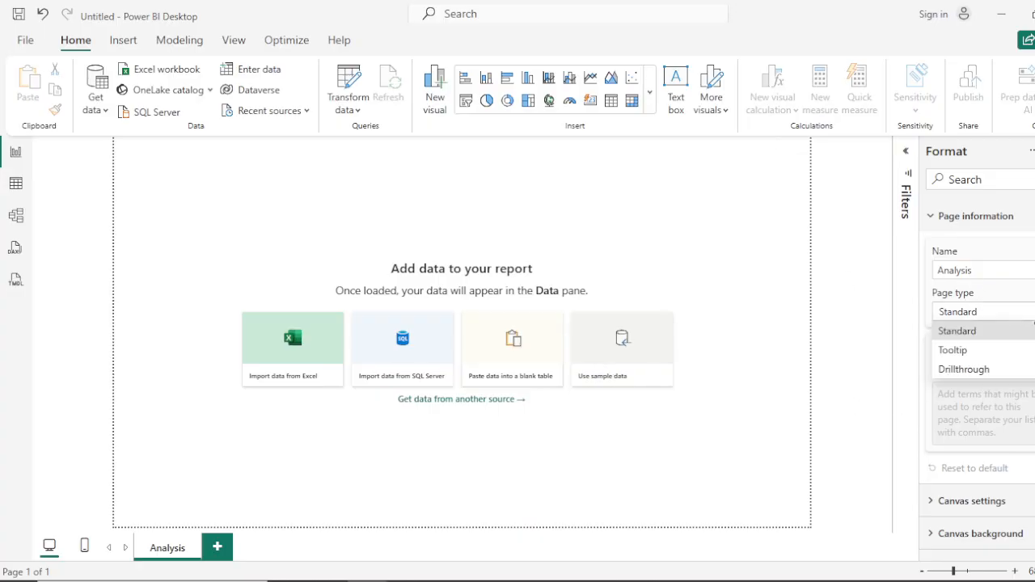
{"action": "left_click", "coordinate": [959, 351]}
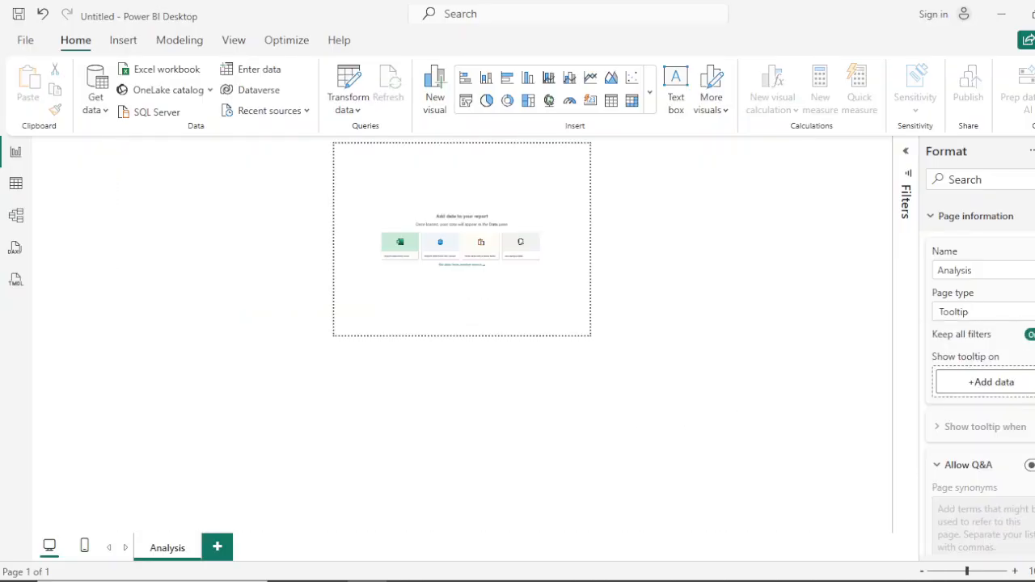
{"action": "left_click", "coordinate": [1028, 313]}
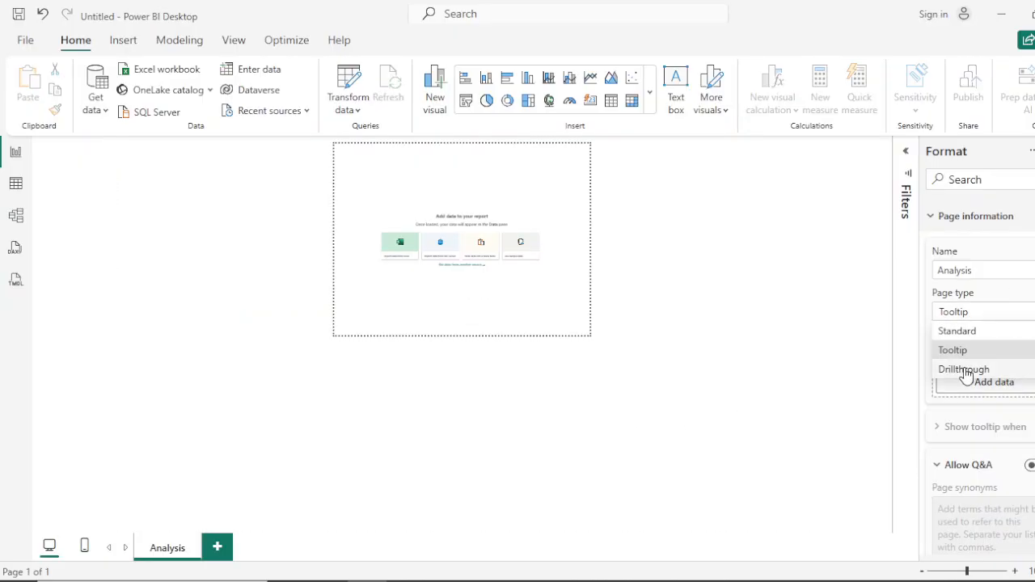
{"action": "left_click", "coordinate": [965, 369]}
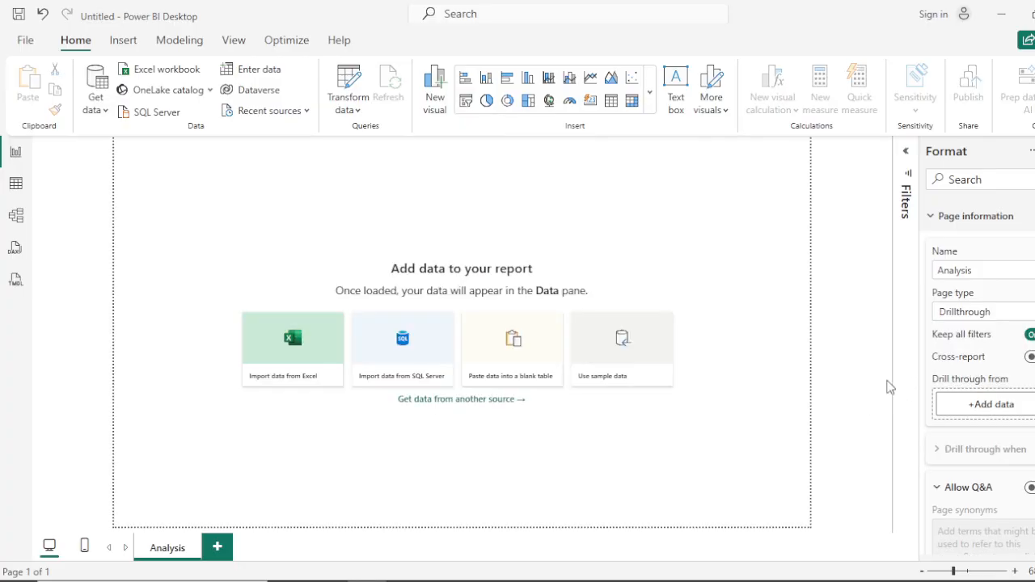
Set the Analysis page's type to Standard and switch Allow Q&A off
{"action": "left_click", "coordinate": [978, 312]}
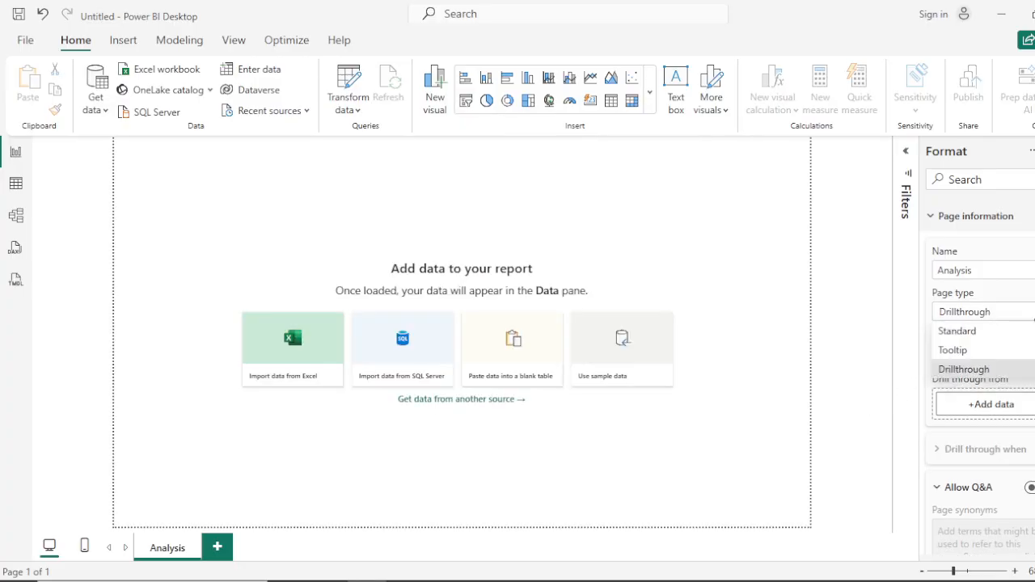
{"action": "left_click", "coordinate": [958, 331]}
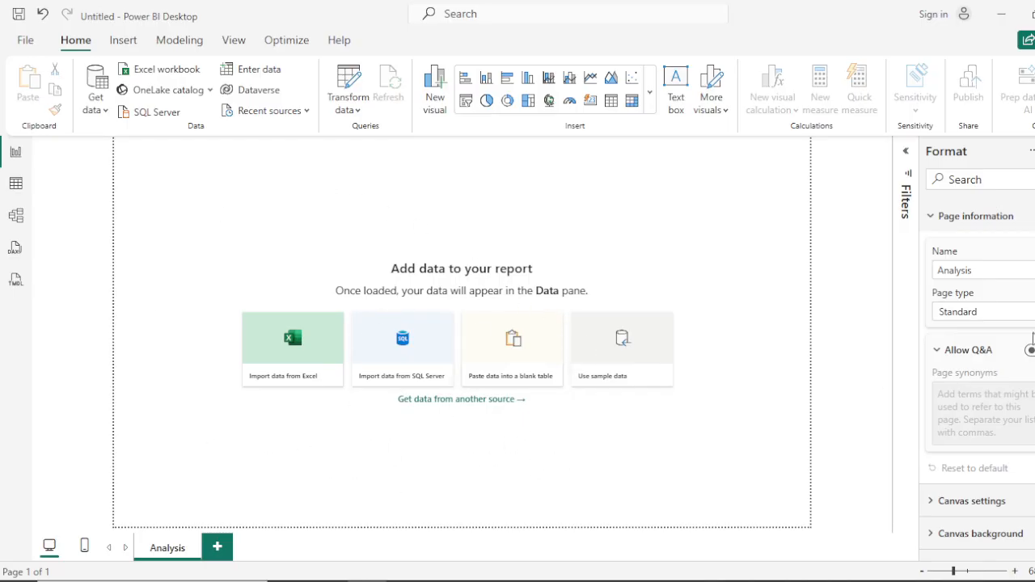
{"action": "scroll", "coordinate": [1019, 361], "scroll_direction": "down", "scroll_amount": 1}
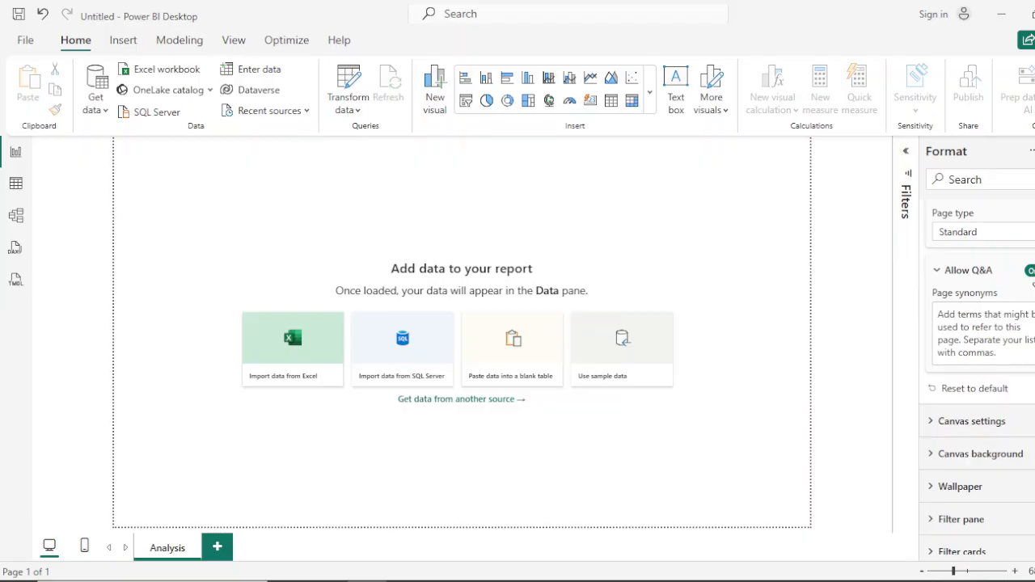
{"action": "left_click", "coordinate": [1031, 272]}
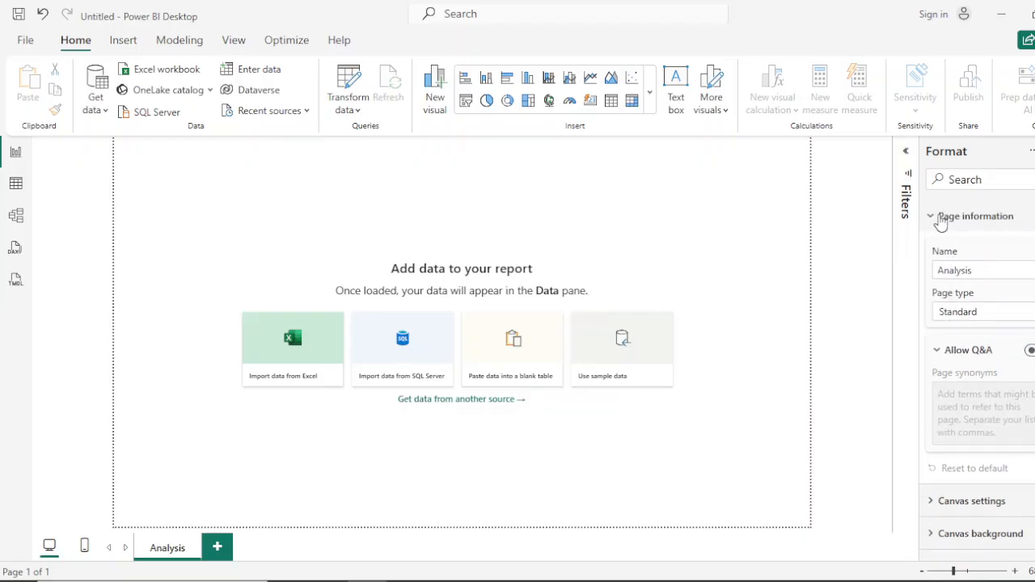
Try the 4:3, Letter and Tooltip canvas types in the page's canvas settings
{"action": "left_click", "coordinate": [940, 219]}
{"action": "left_click", "coordinate": [938, 255]}
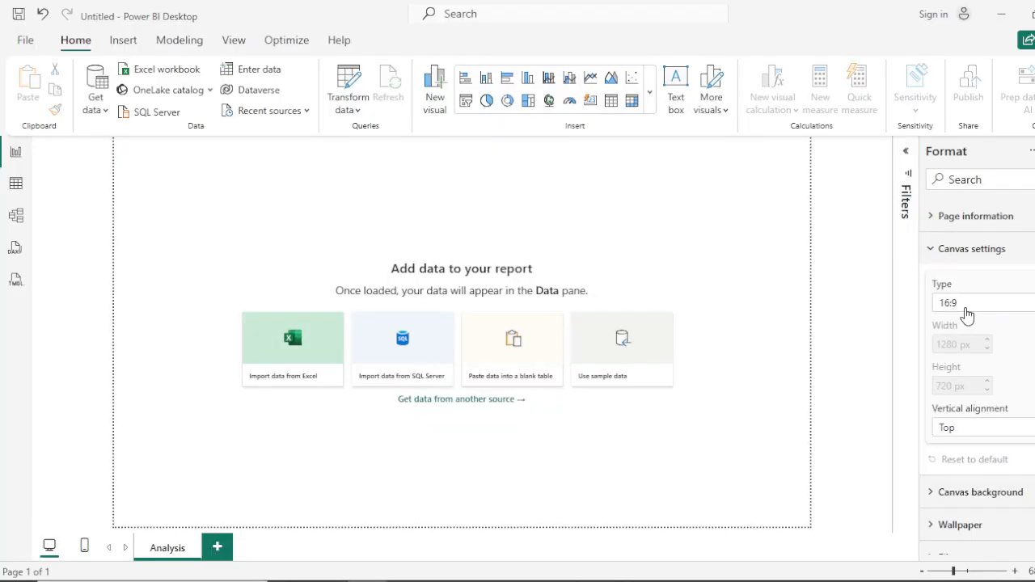
{"action": "left_click", "coordinate": [1007, 308]}
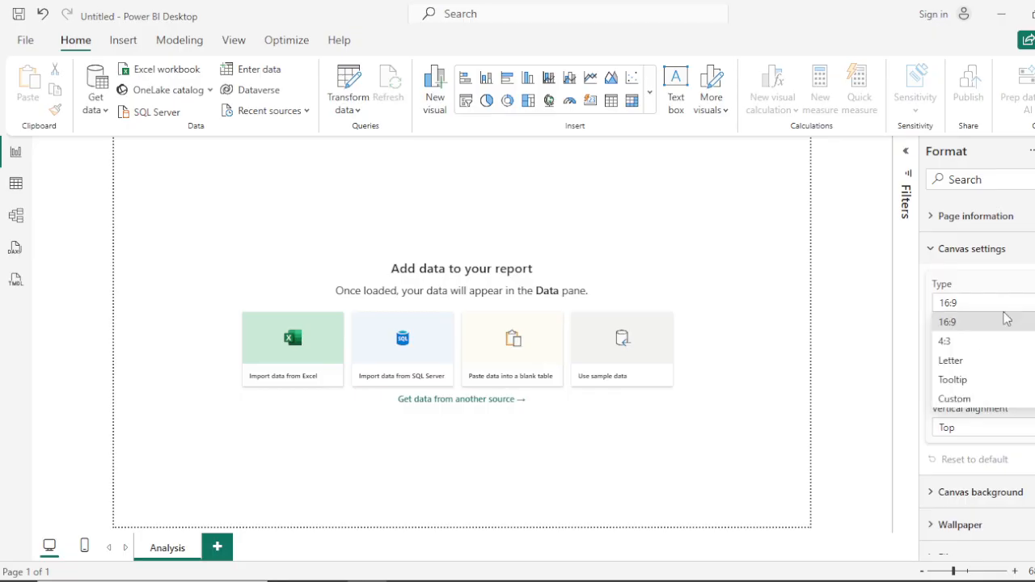
{"action": "left_click", "coordinate": [955, 343]}
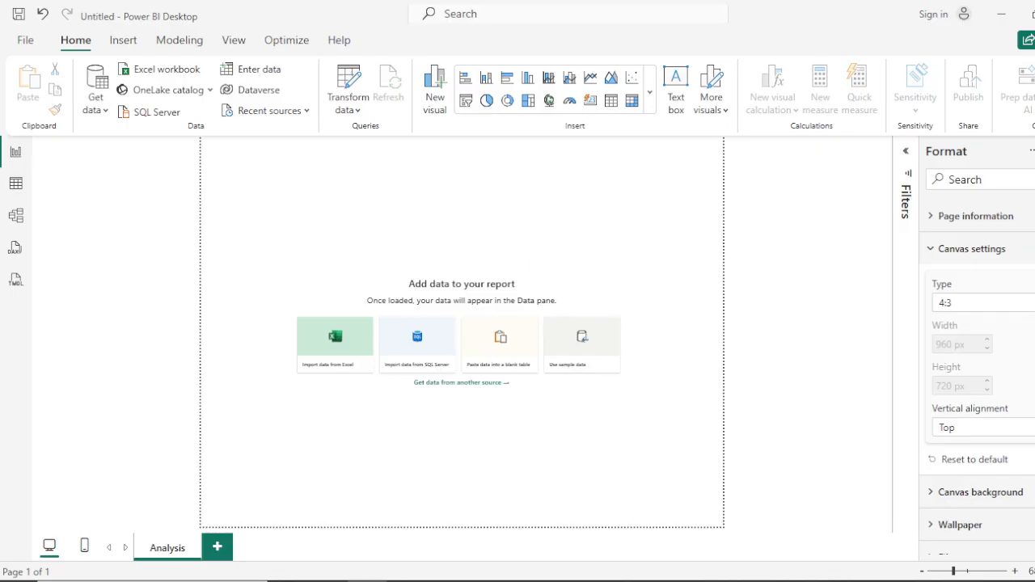
{"action": "left_click", "coordinate": [1029, 306]}
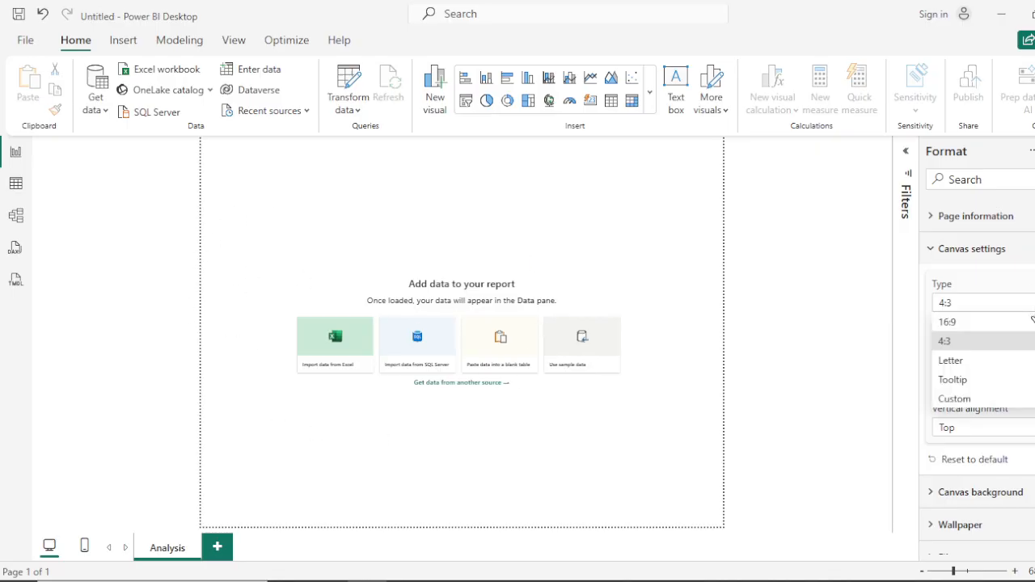
{"action": "left_click", "coordinate": [954, 361]}
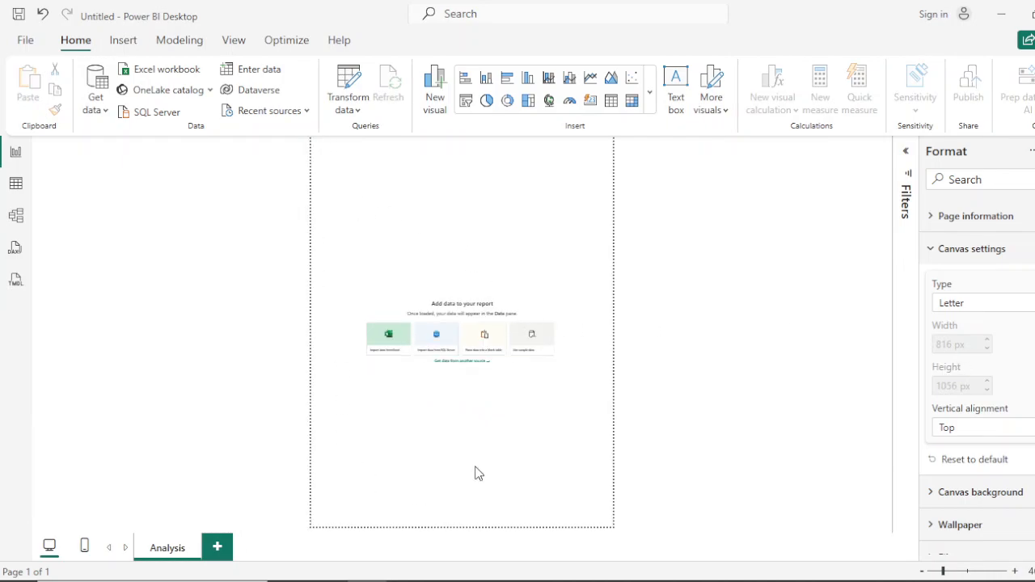
{"action": "left_click", "coordinate": [1033, 308]}
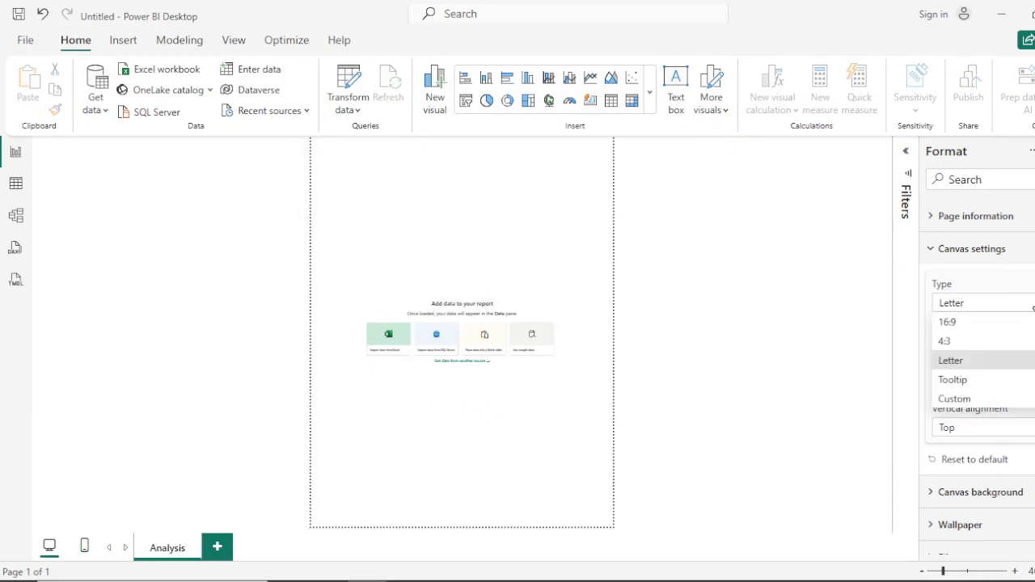
{"action": "left_click", "coordinate": [957, 382]}
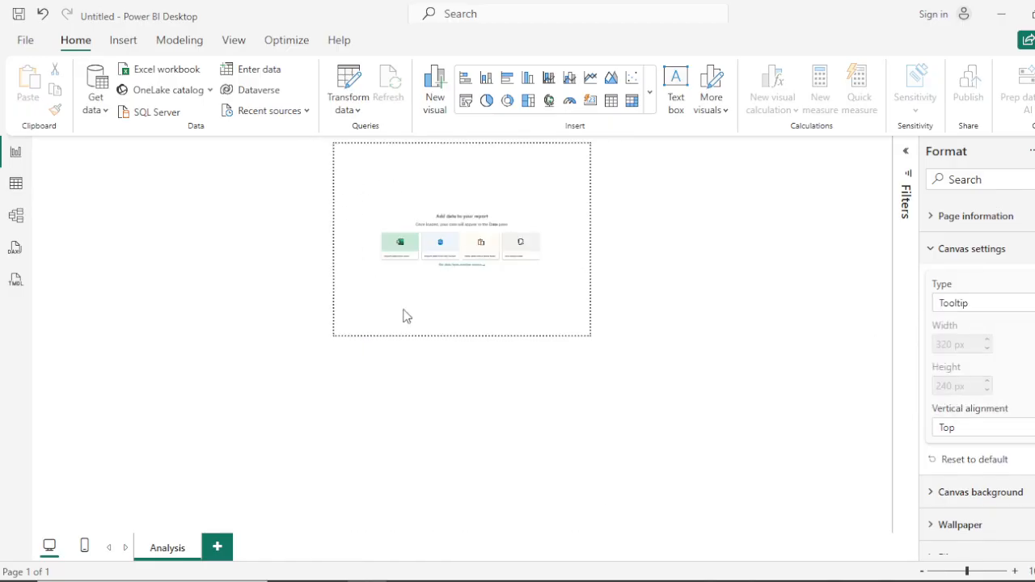
Try a Custom canvas type with a width of 1280 px and a height of 720 px
{"action": "left_click", "coordinate": [1029, 309]}
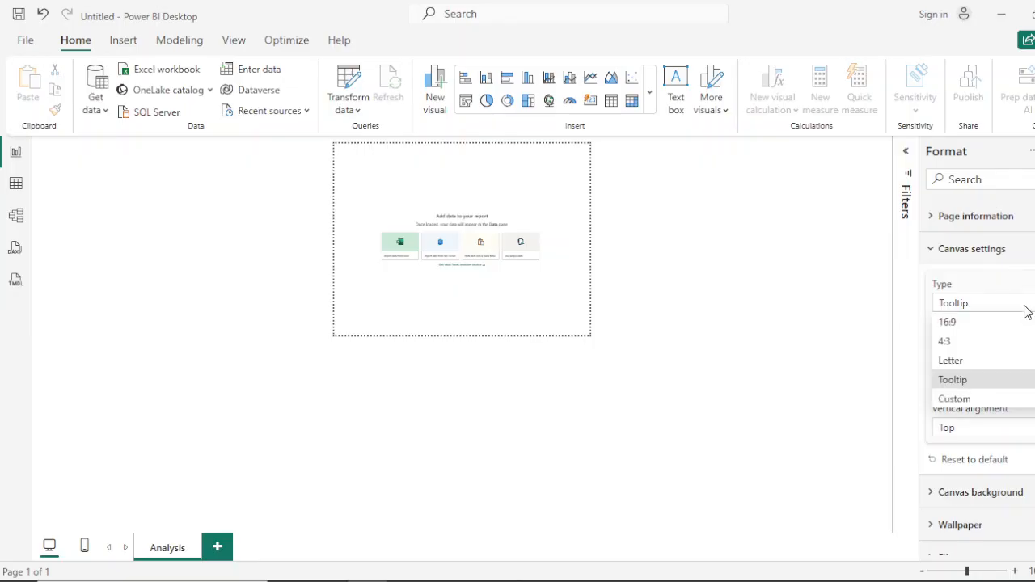
{"action": "left_click", "coordinate": [971, 401]}
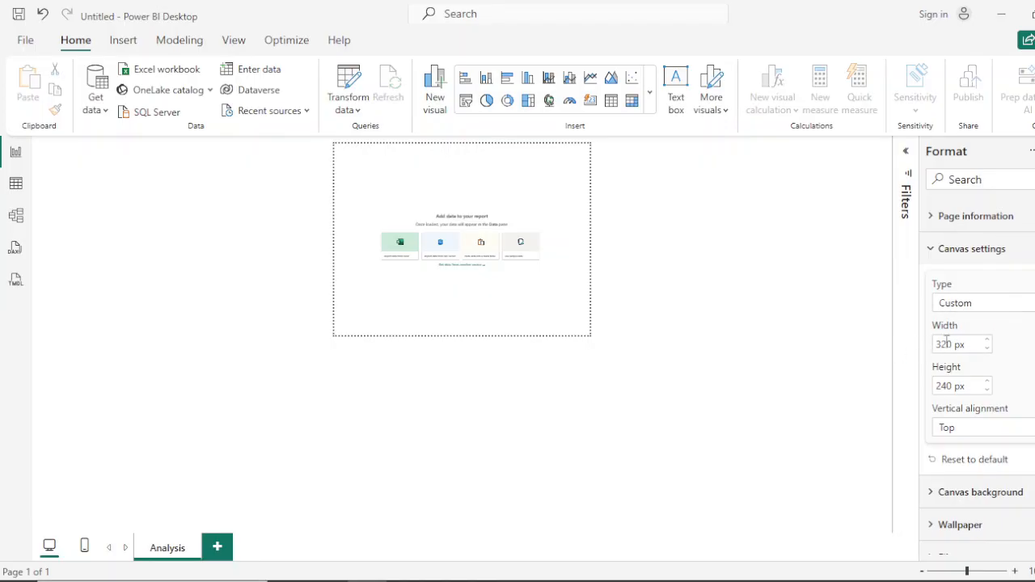
{"action": "left_click_drag", "start_coordinate": [953, 344], "coordinate": [929, 343]}
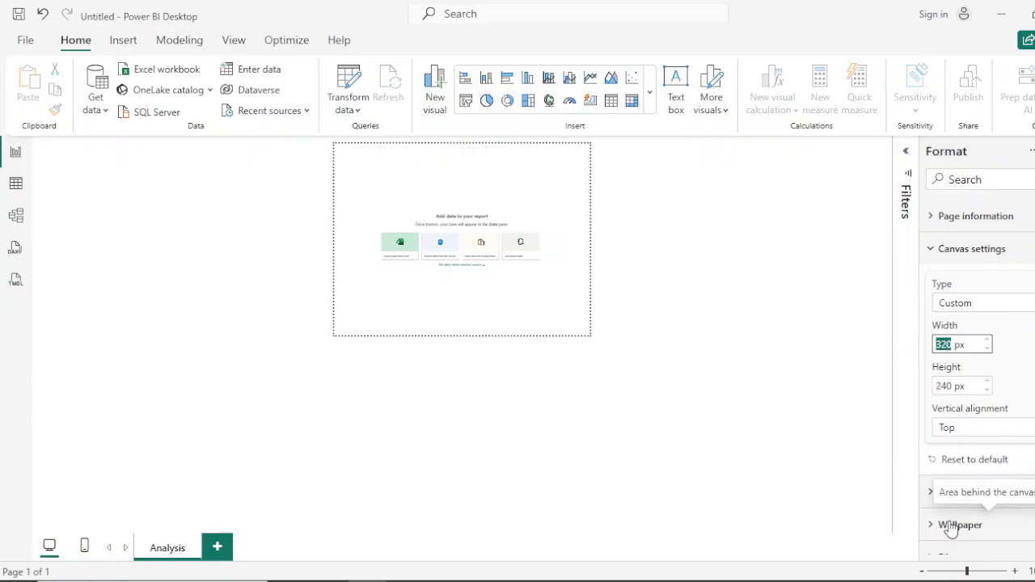
{"action": "type", "text": "1280"}
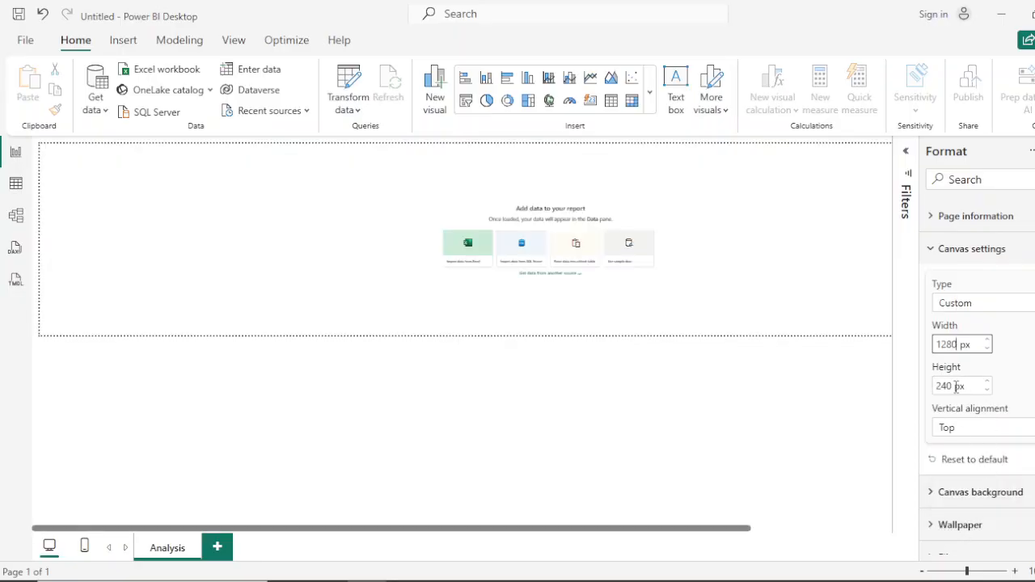
{"action": "left_click", "coordinate": [952, 387]}
{"action": "left_click_drag", "start_coordinate": [952, 387], "coordinate": [927, 386]}
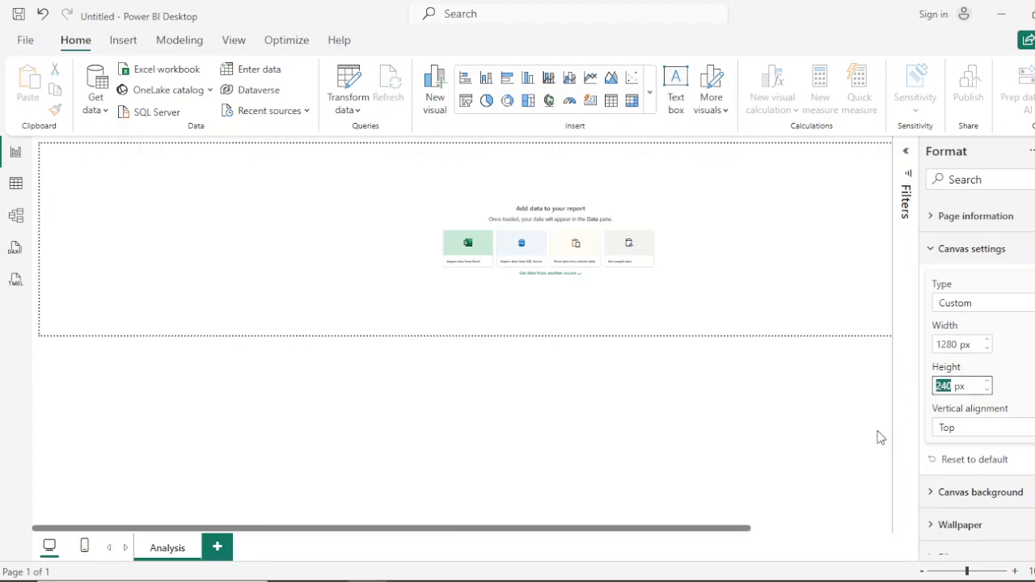
{"action": "type", "text": "72"}
{"action": "key", "text": "Return"}
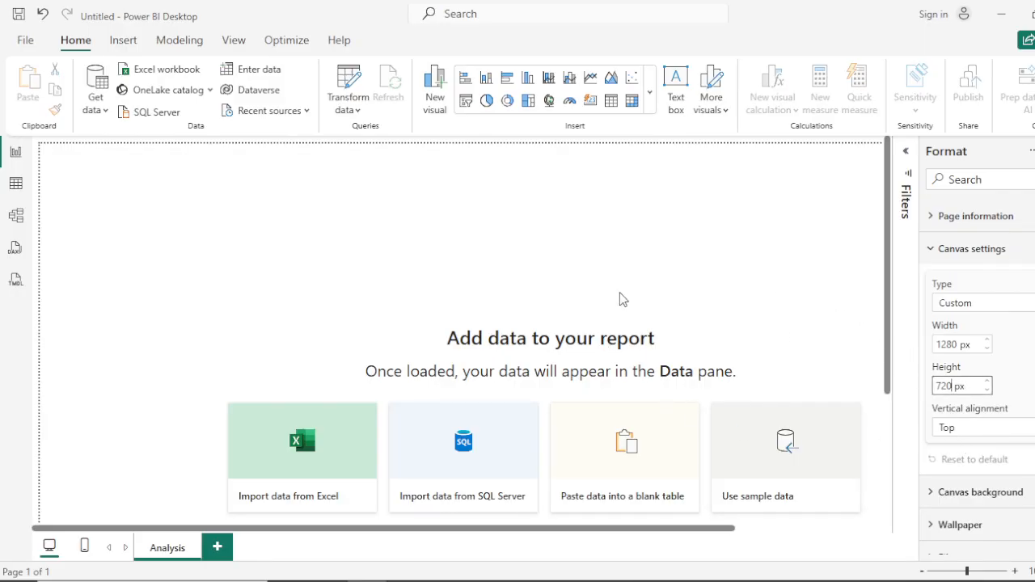
{"action": "scroll", "coordinate": [623, 296], "scroll_direction": "down", "scroll_amount": 3}
{"action": "scroll", "coordinate": [623, 296], "scroll_direction": "up", "scroll_amount": 3}
{"action": "left_click_drag", "start_coordinate": [567, 530], "coordinate": [731, 531]}
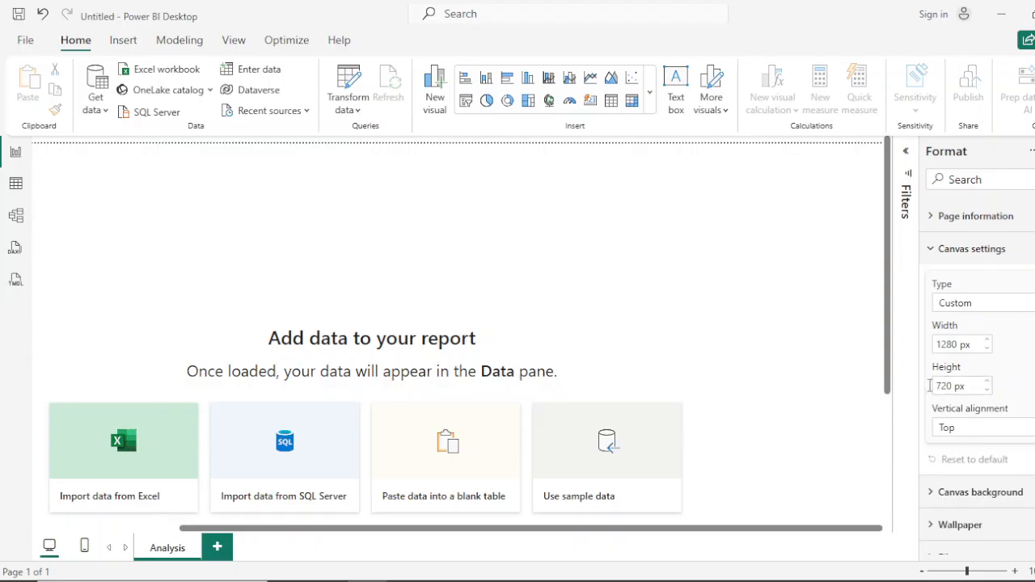
Set the page's canvas type to 16:9 and collapse the canvas settings
{"action": "left_click", "coordinate": [936, 251]}
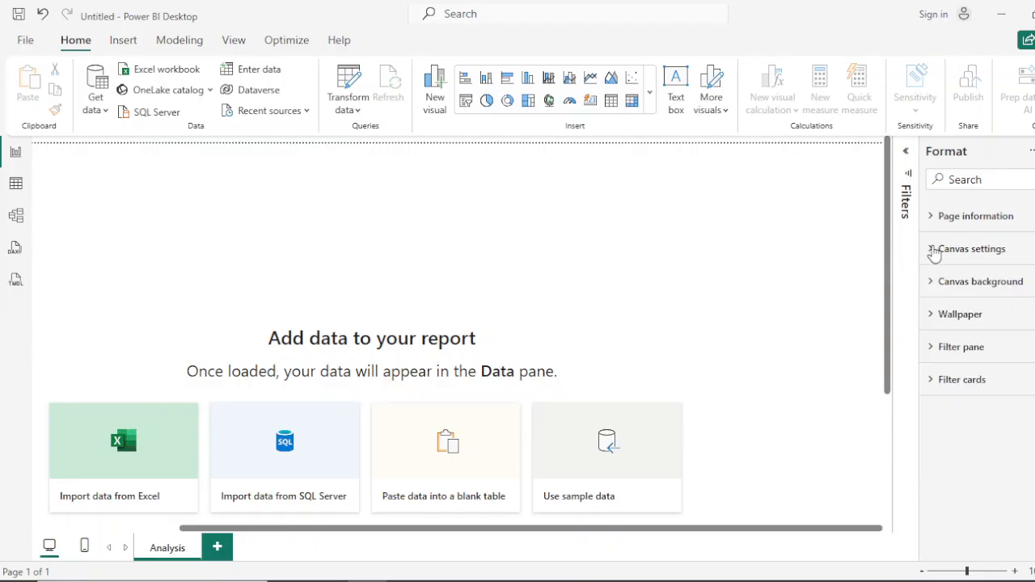
{"action": "left_click", "coordinate": [939, 288]}
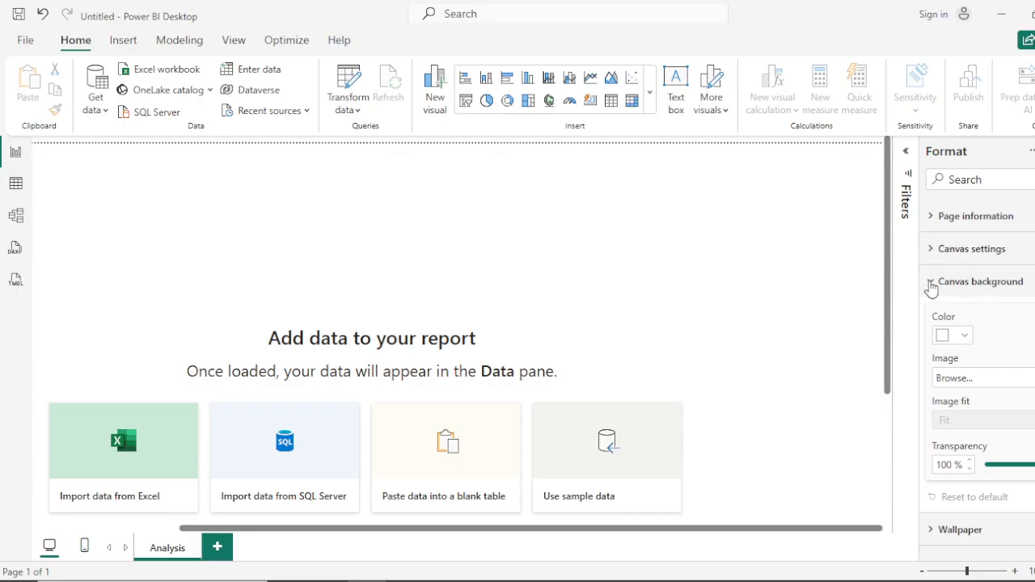
{"action": "left_click", "coordinate": [931, 283]}
{"action": "left_click", "coordinate": [931, 253]}
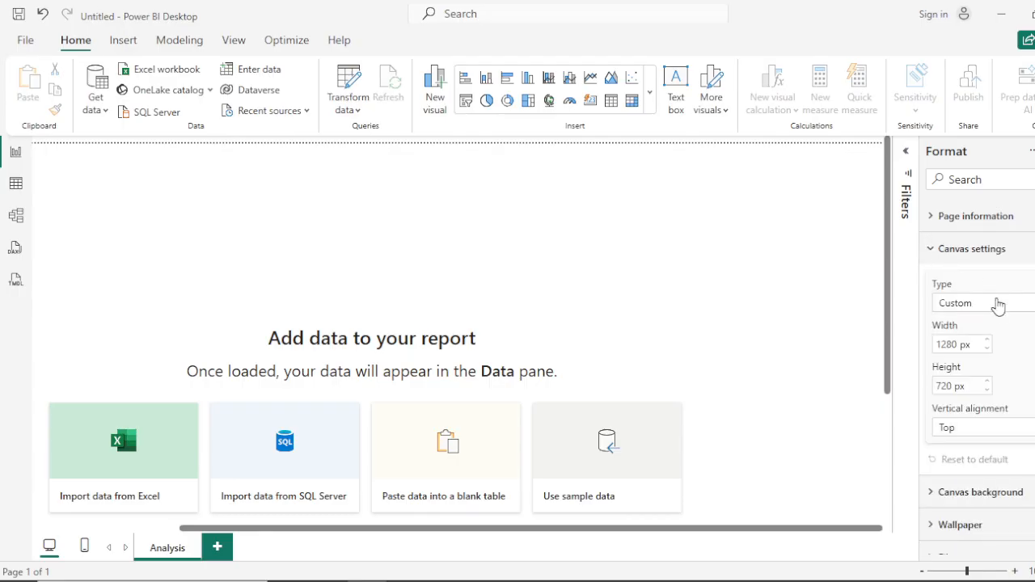
{"action": "left_click", "coordinate": [998, 303]}
{"action": "left_click", "coordinate": [955, 324]}
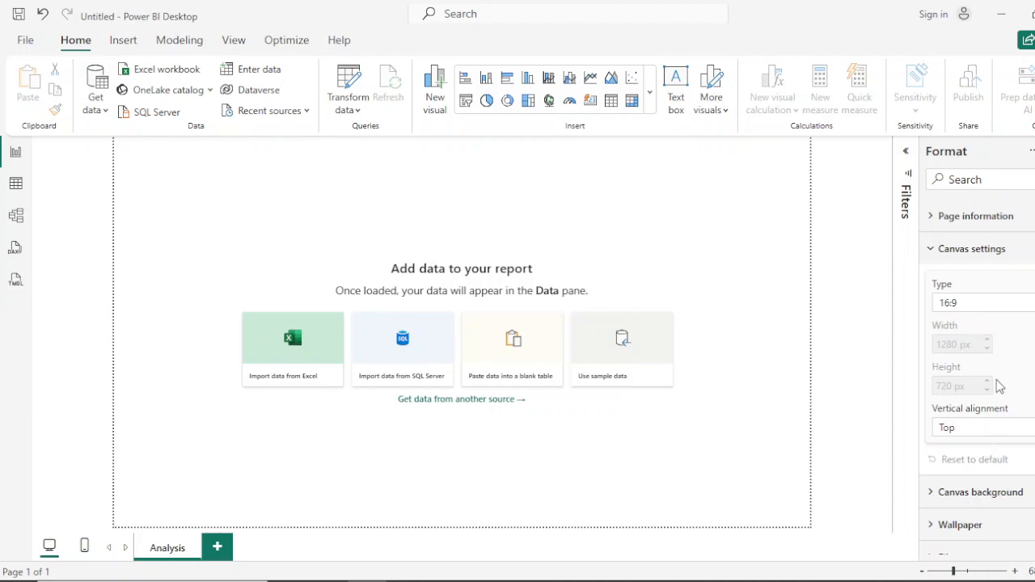
{"action": "scroll", "coordinate": [1018, 440], "scroll_direction": "down", "scroll_amount": 1}
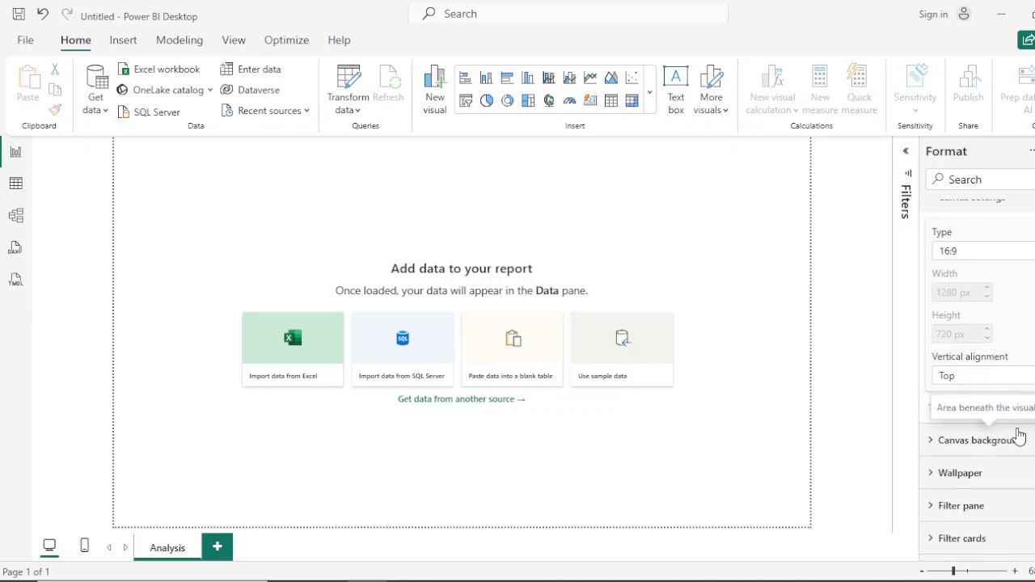
{"action": "scroll", "coordinate": [943, 319], "scroll_direction": "up", "scroll_amount": 1}
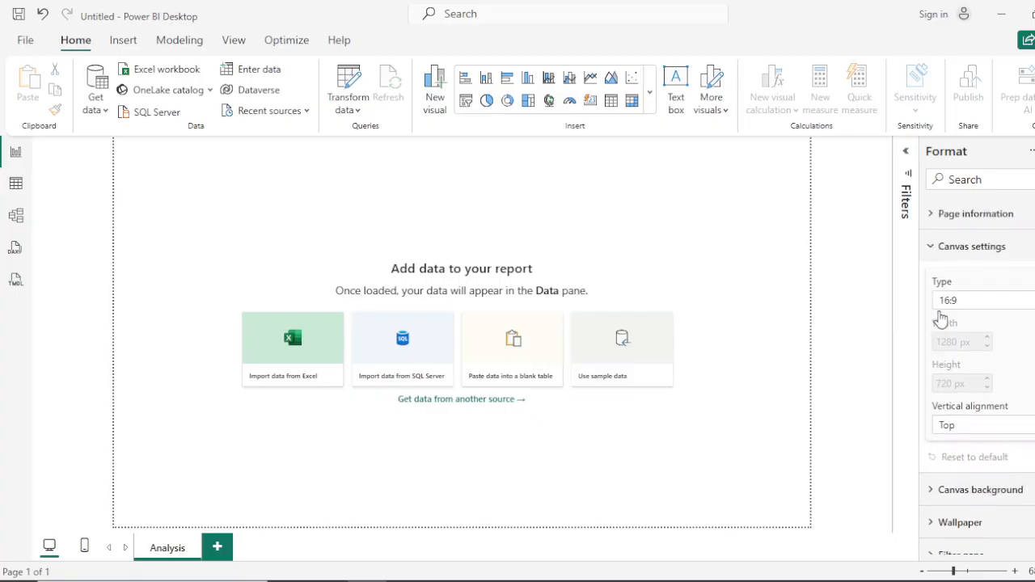
{"action": "left_click", "coordinate": [933, 251]}
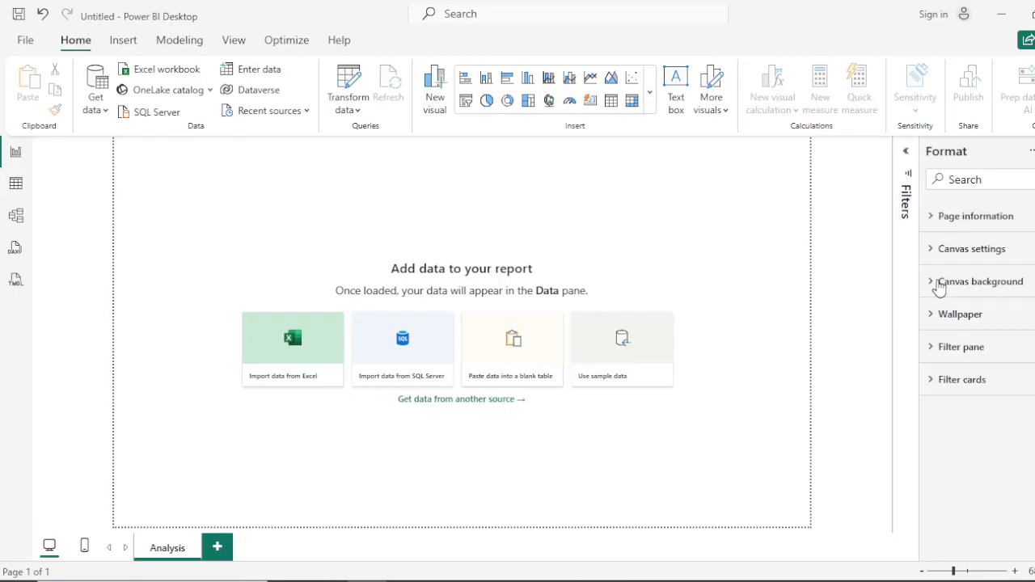
Set the canvas background color to the pink theme color #E669B9
{"action": "left_click", "coordinate": [936, 282]}
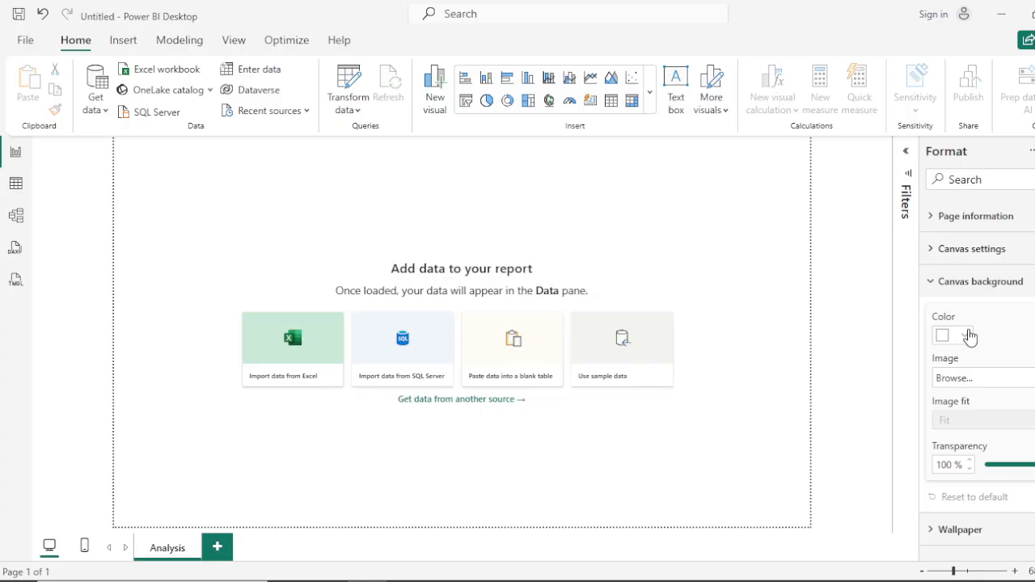
{"action": "left_click", "coordinate": [970, 337]}
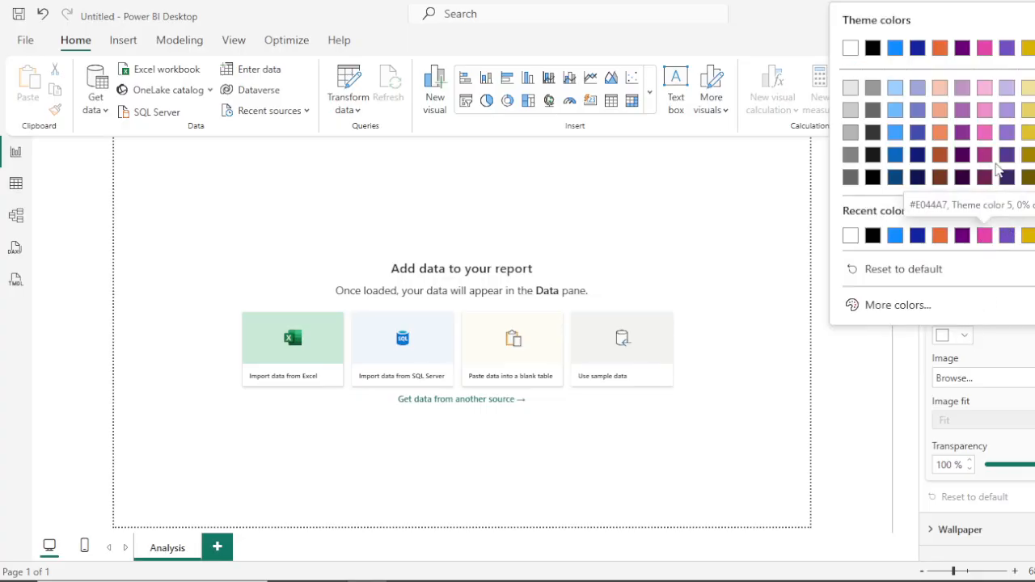
{"action": "left_click", "coordinate": [985, 133]}
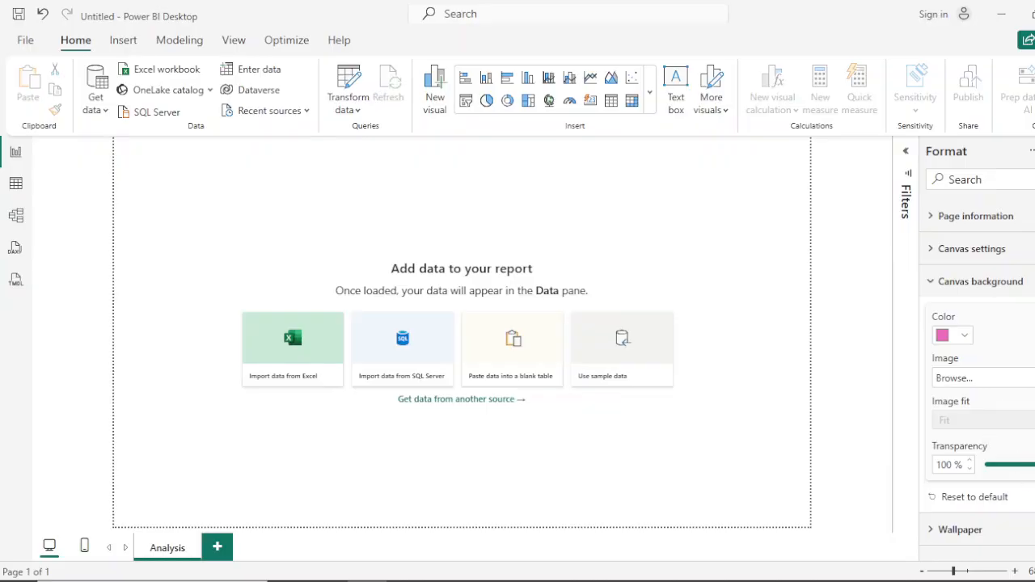
{"action": "mouse_move", "coordinate": [1032, 465]}
{"action": "left_mouse_down"}
{"action": "mouse_move", "coordinate": [1017, 465]}
{"action": "mouse_move", "coordinate": [1029, 465]}
{"action": "left_mouse_up"}
{"action": "left_click", "coordinate": [960, 338]}
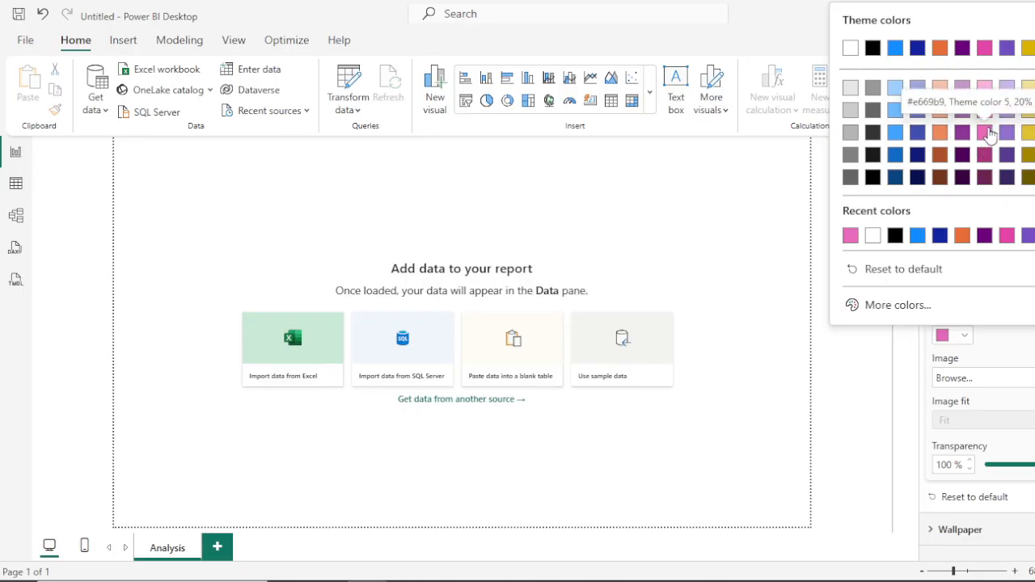
{"action": "left_click", "coordinate": [993, 347]}
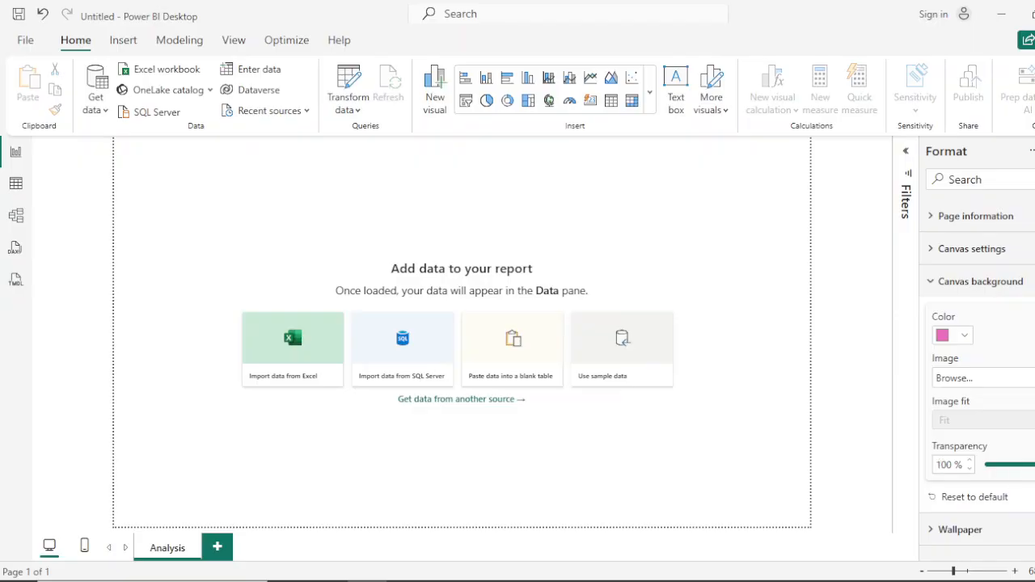
Try the canvas background transparency at 49%, 64% and 0%, and return it to 100%
{"action": "left_click_drag", "start_coordinate": [1034, 466], "coordinate": [1016, 472]}
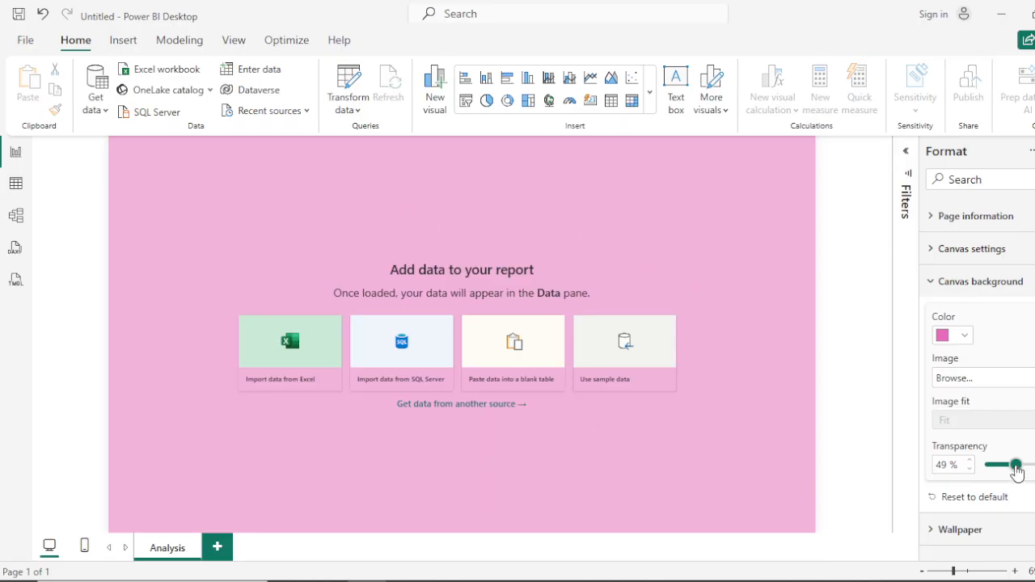
{"action": "left_click_drag", "start_coordinate": [1016, 473], "coordinate": [1027, 474]}
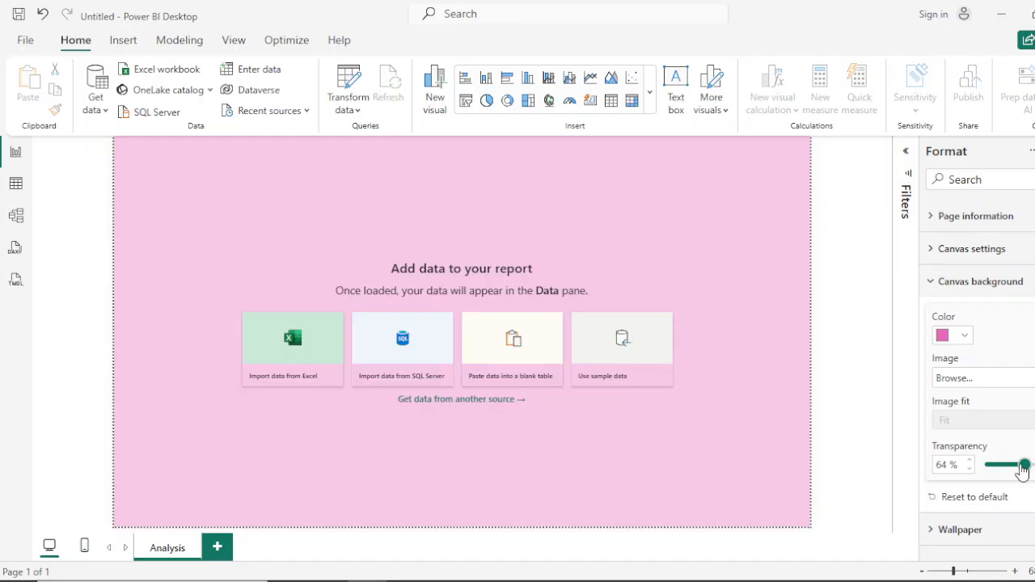
{"action": "left_click_drag", "start_coordinate": [1023, 469], "coordinate": [974, 476]}
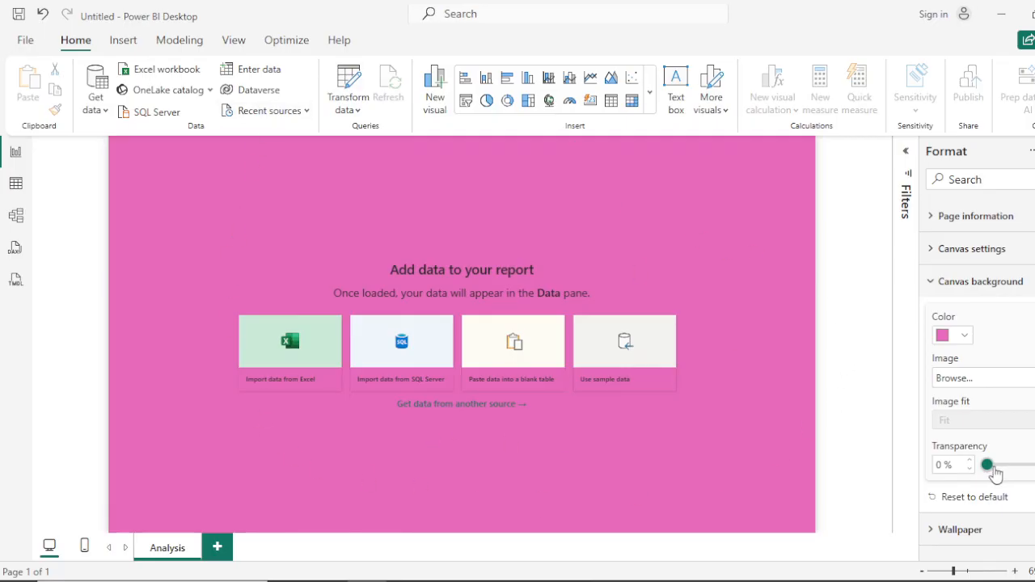
{"action": "left_click_drag", "start_coordinate": [989, 473], "coordinate": [1034, 473]}
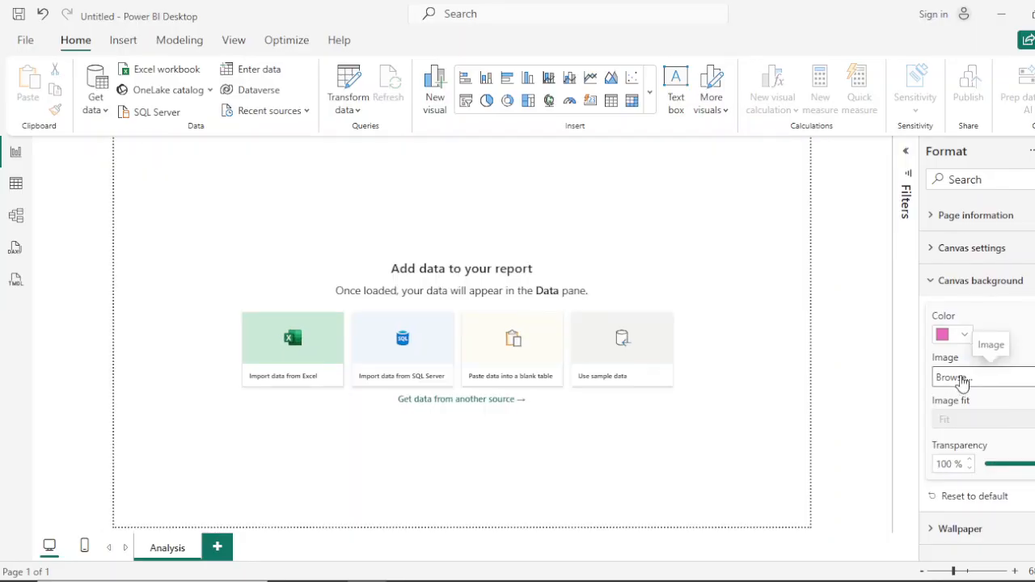
{"action": "scroll", "coordinate": [993, 377], "scroll_direction": "down", "scroll_amount": 1}
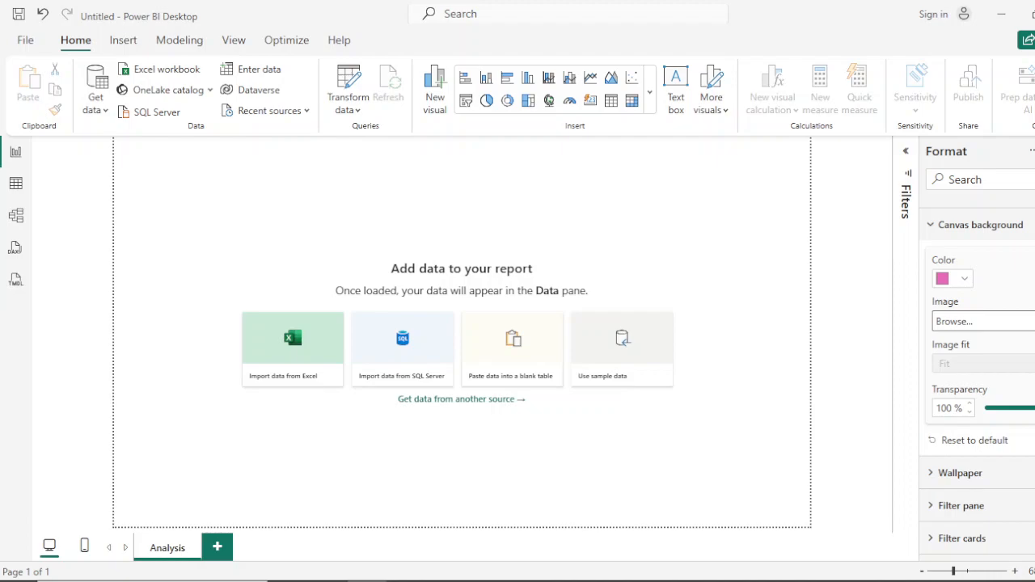
Try n8n hacks.png from the Youtube Videos folder as the canvas background image, with transparency set to 47%
{"action": "left_click", "coordinate": [982, 321]}
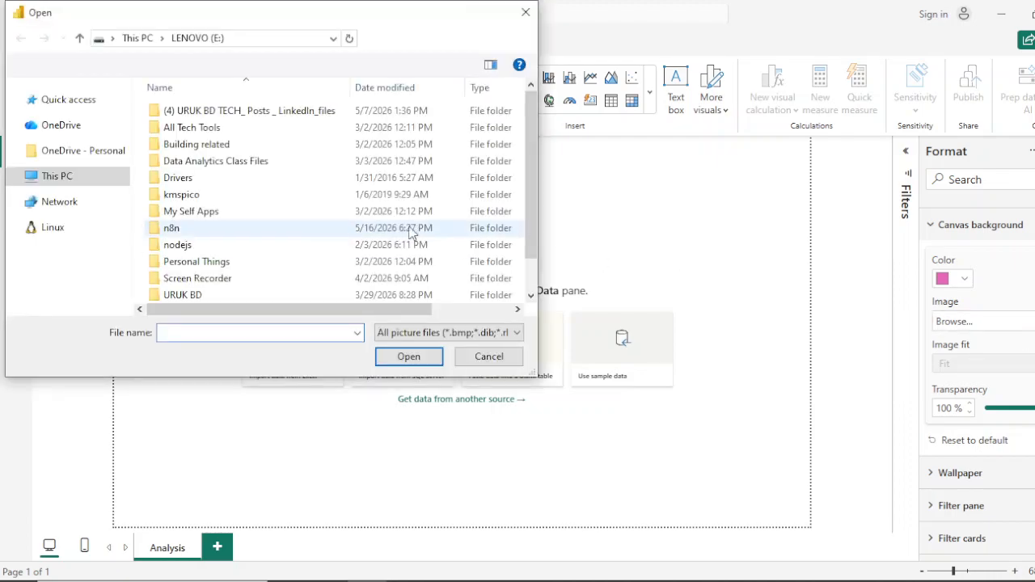
{"action": "left_click", "coordinate": [188, 290]}
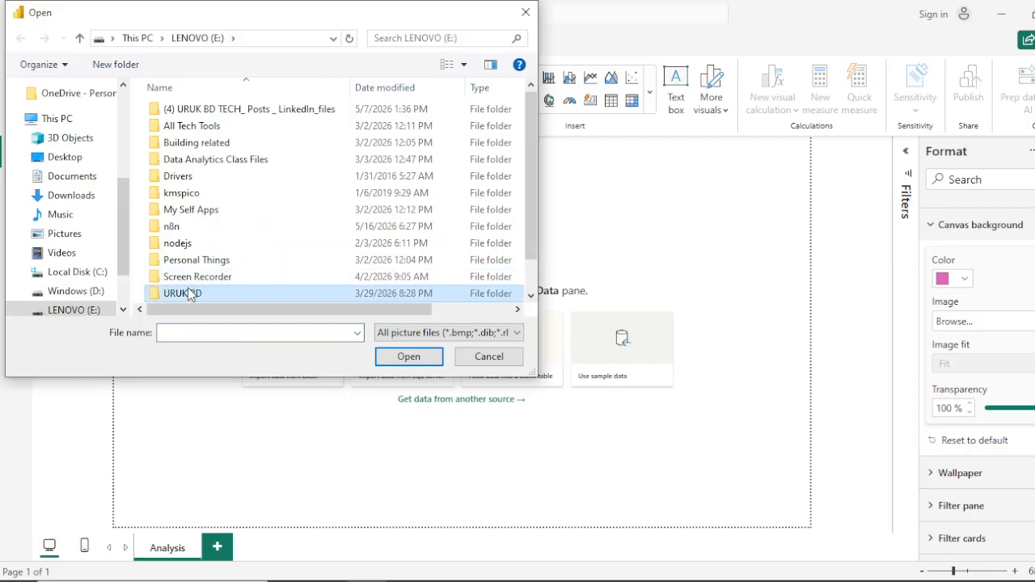
{"action": "scroll", "coordinate": [198, 275], "scroll_direction": "down", "scroll_amount": 1}
{"action": "double_click", "coordinate": [189, 277]}
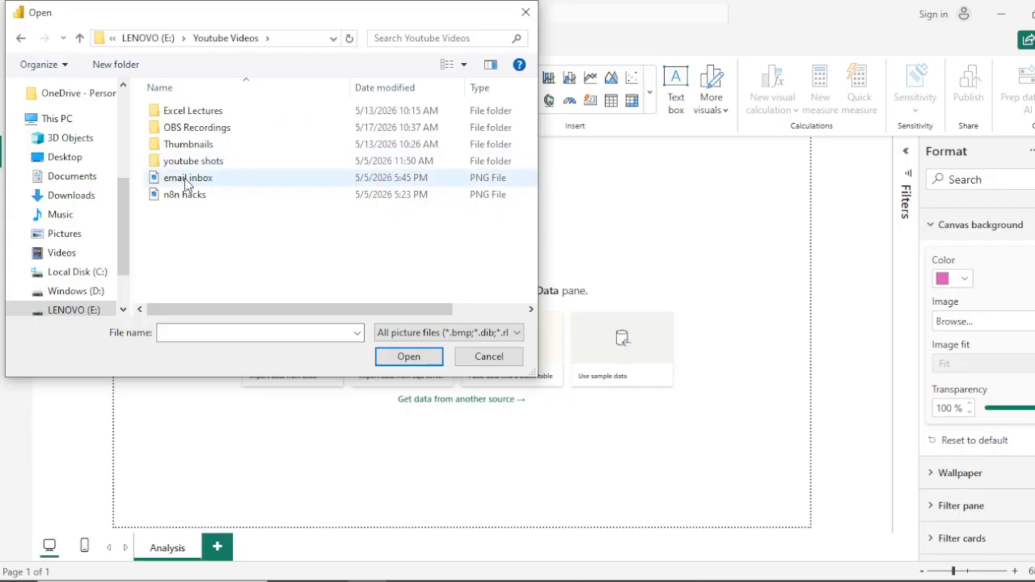
{"action": "double_click", "coordinate": [182, 194]}
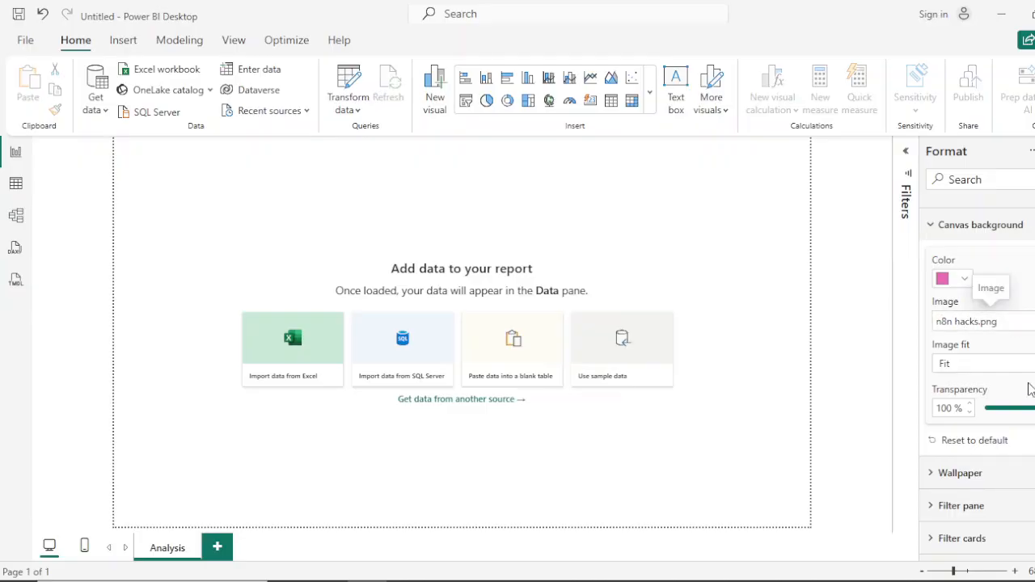
{"action": "mouse_move", "coordinate": [1034, 409]}
{"action": "left_mouse_down"}
{"action": "mouse_move", "coordinate": [988, 413]}
{"action": "mouse_move", "coordinate": [1017, 414]}
{"action": "left_mouse_up"}
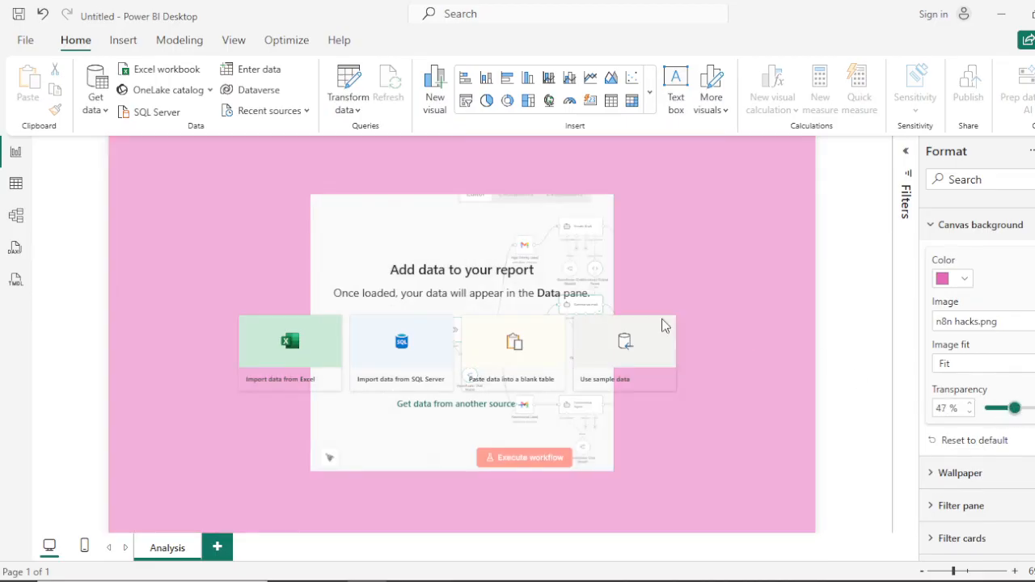
Remove the canvas background image, return its transparency to 100% and collapse the canvas background settings
{"action": "left_click", "coordinate": [1033, 322]}
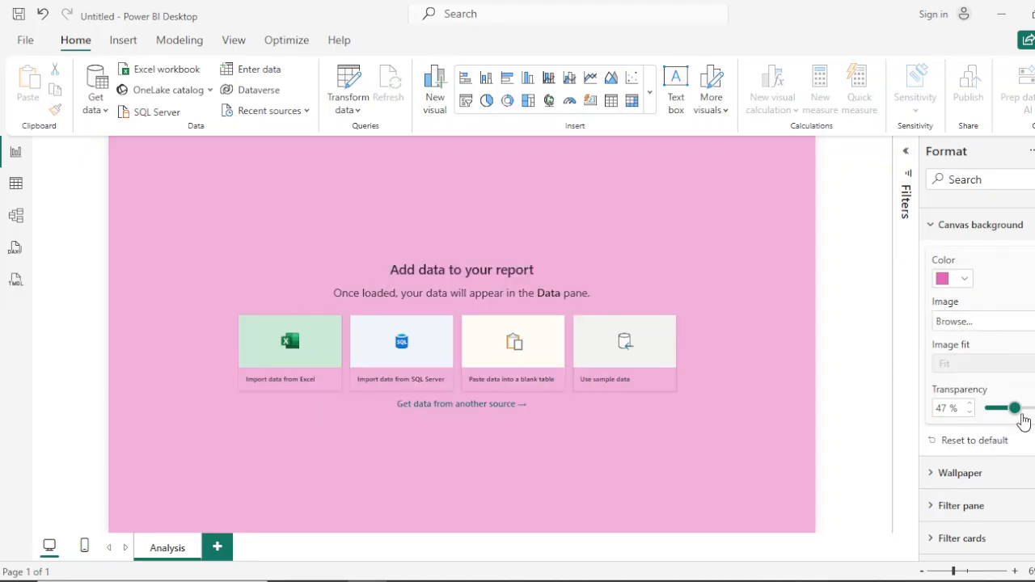
{"action": "left_click_drag", "start_coordinate": [1015, 410], "coordinate": [1034, 408]}
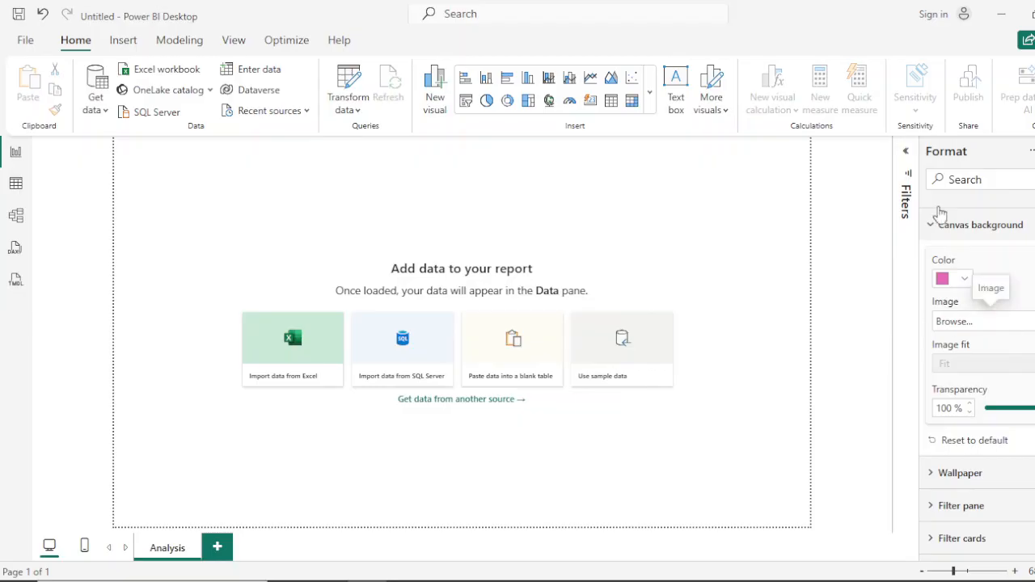
{"action": "left_click", "coordinate": [932, 230]}
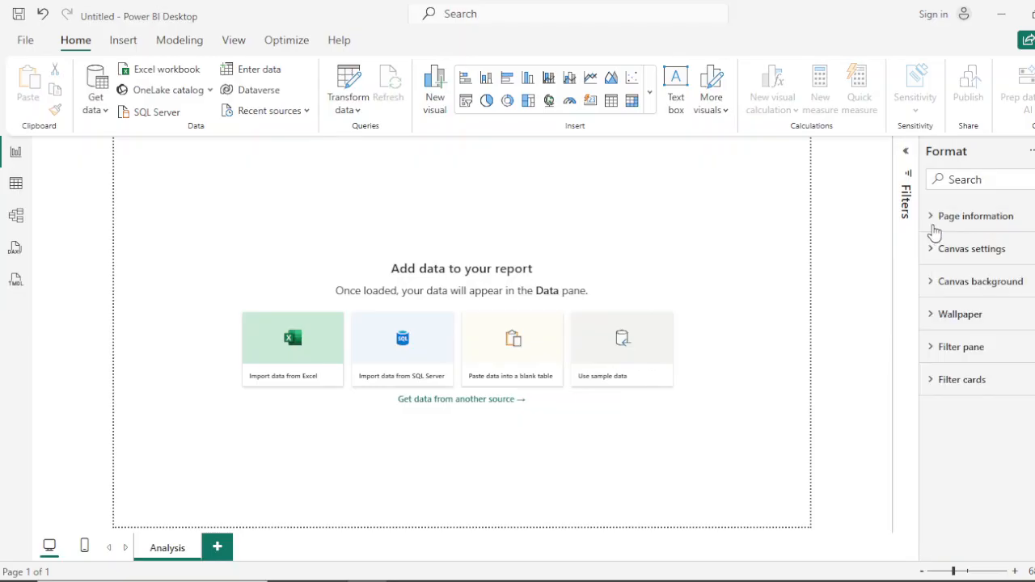
Try a light yellow theme color for the page wallpaper
{"action": "left_click", "coordinate": [932, 317]}
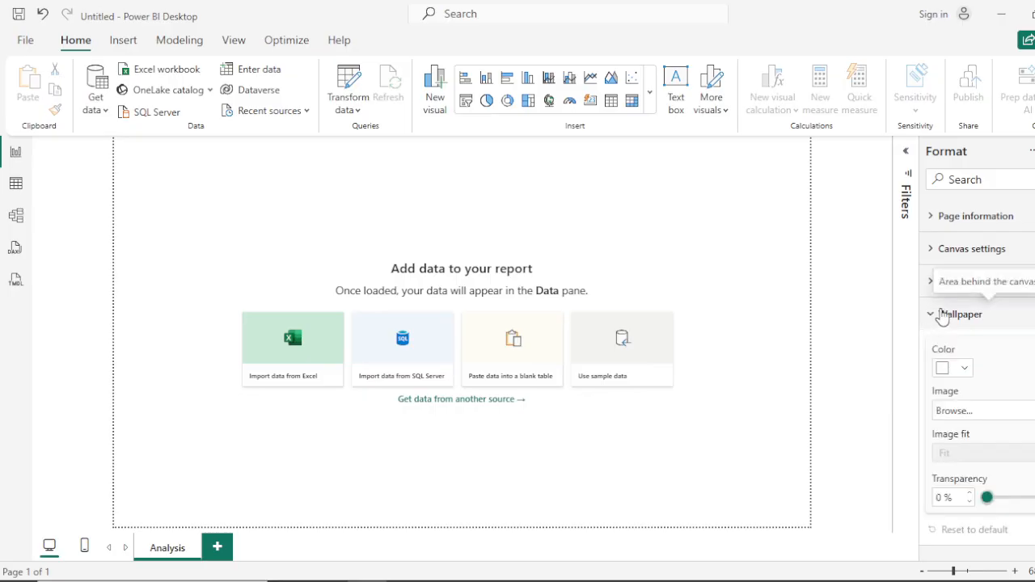
{"action": "scroll", "coordinate": [943, 317], "scroll_direction": "down", "scroll_amount": 1}
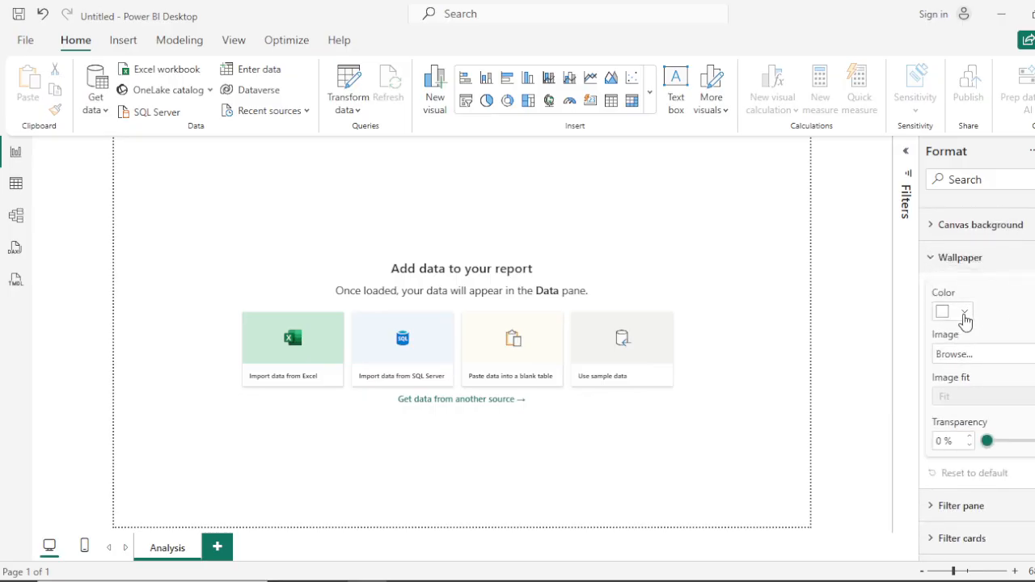
{"action": "left_click", "coordinate": [965, 315]}
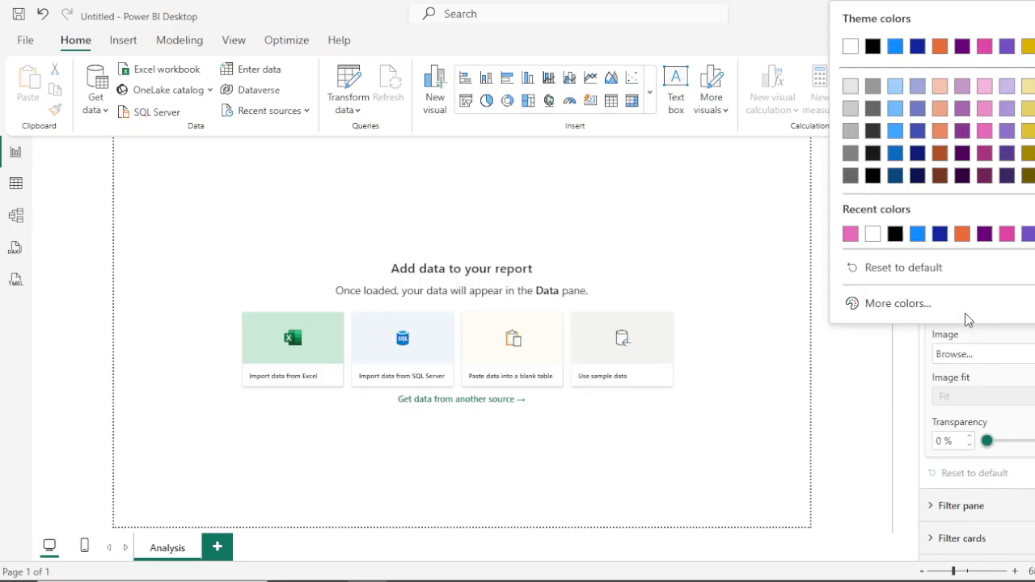
{"action": "left_click", "coordinate": [1028, 113]}
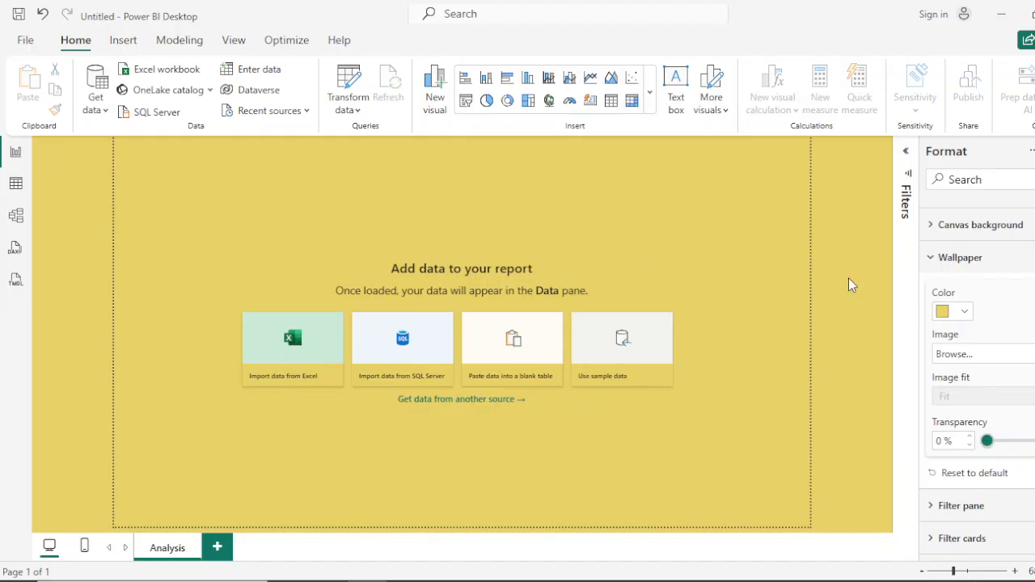
{"action": "left_click", "coordinate": [965, 312]}
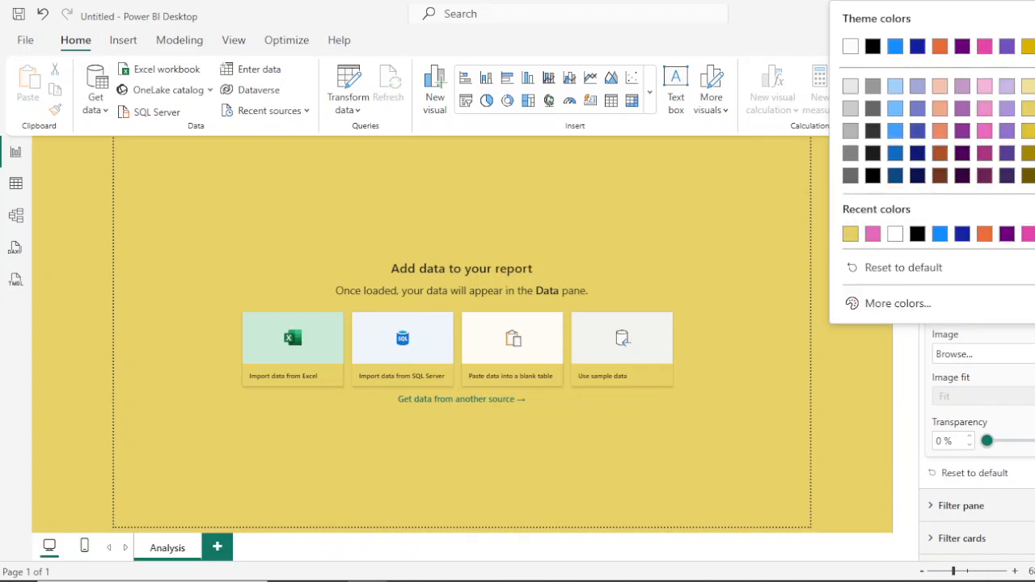
{"action": "left_click", "coordinate": [997, 330]}
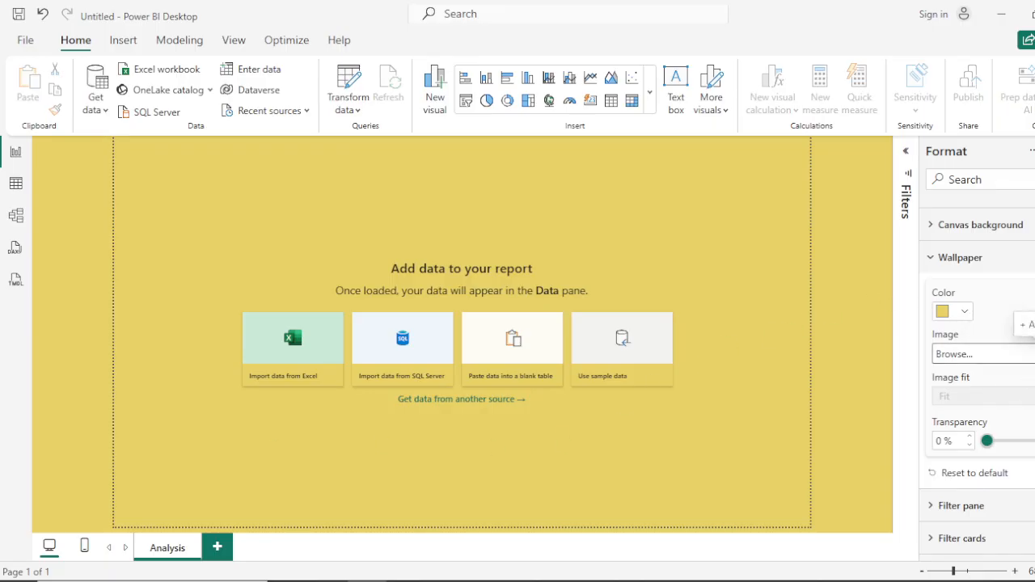
Try email inbox.png as the wallpaper image, then remove it
{"action": "left_click", "coordinate": [983, 354]}
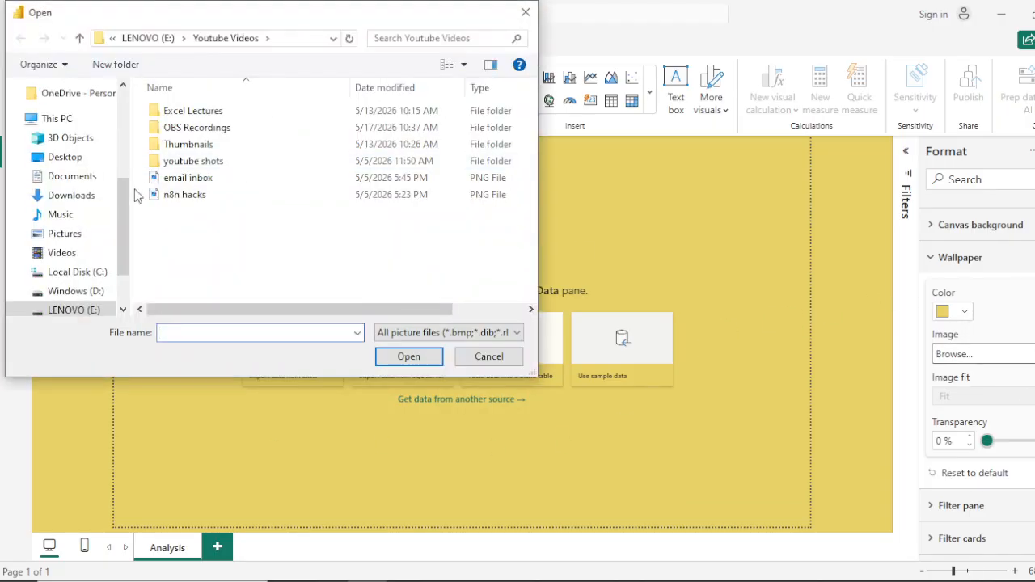
{"action": "double_click", "coordinate": [173, 178]}
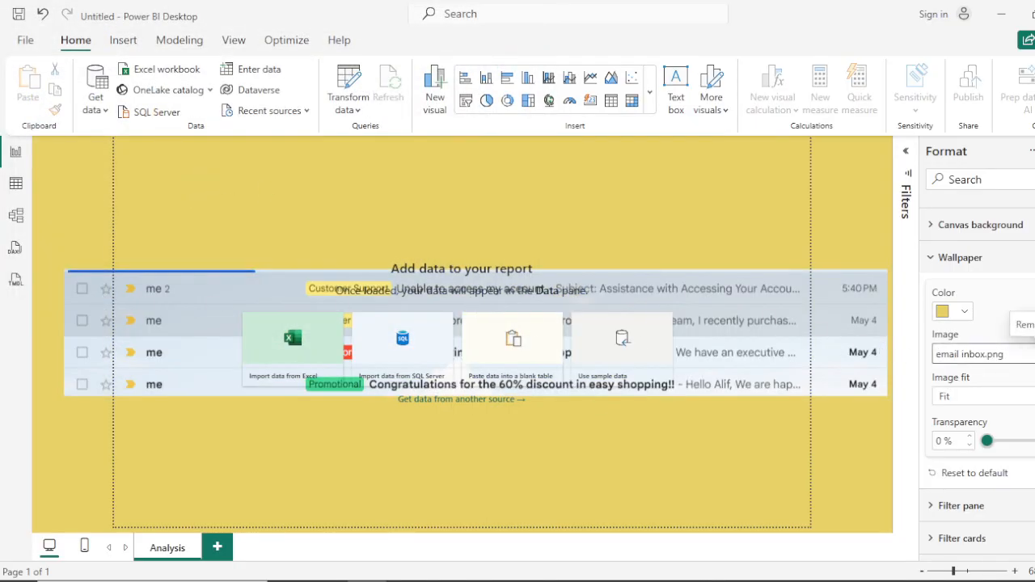
{"action": "left_click", "coordinate": [1033, 355]}
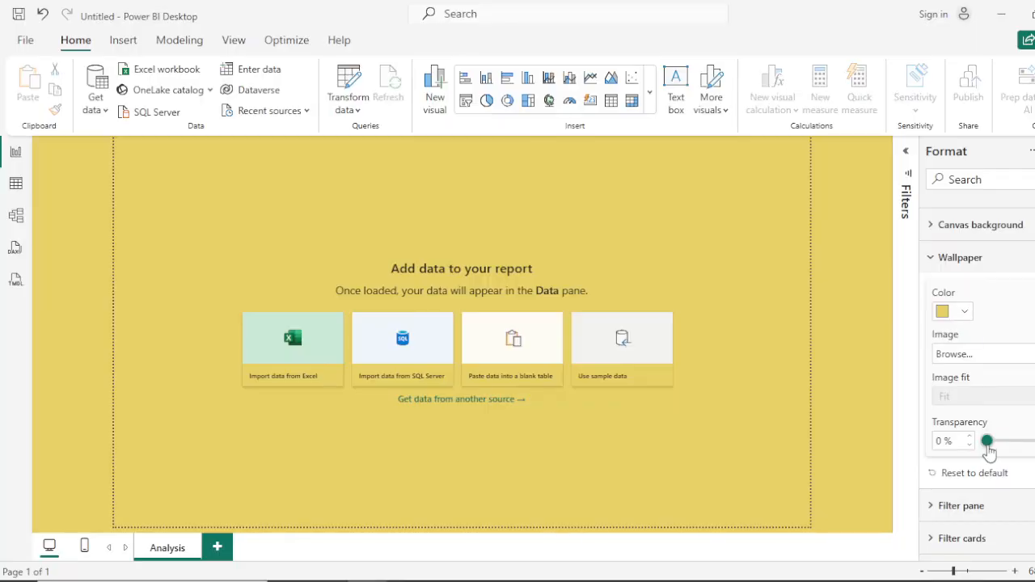
Set the wallpaper color back to white and collapse the wallpaper settings
{"action": "left_click", "coordinate": [966, 312]}
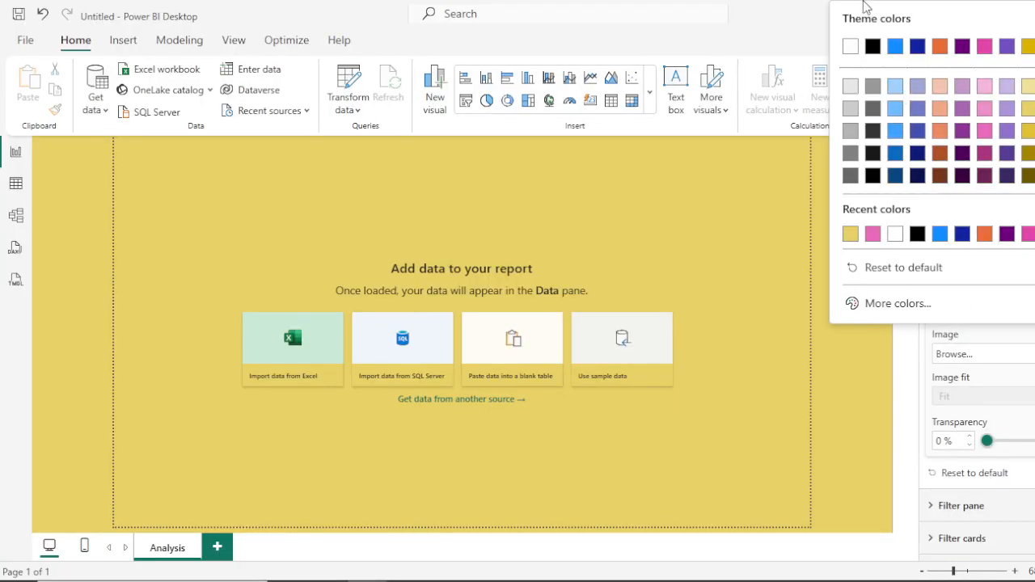
{"action": "left_click", "coordinate": [895, 235]}
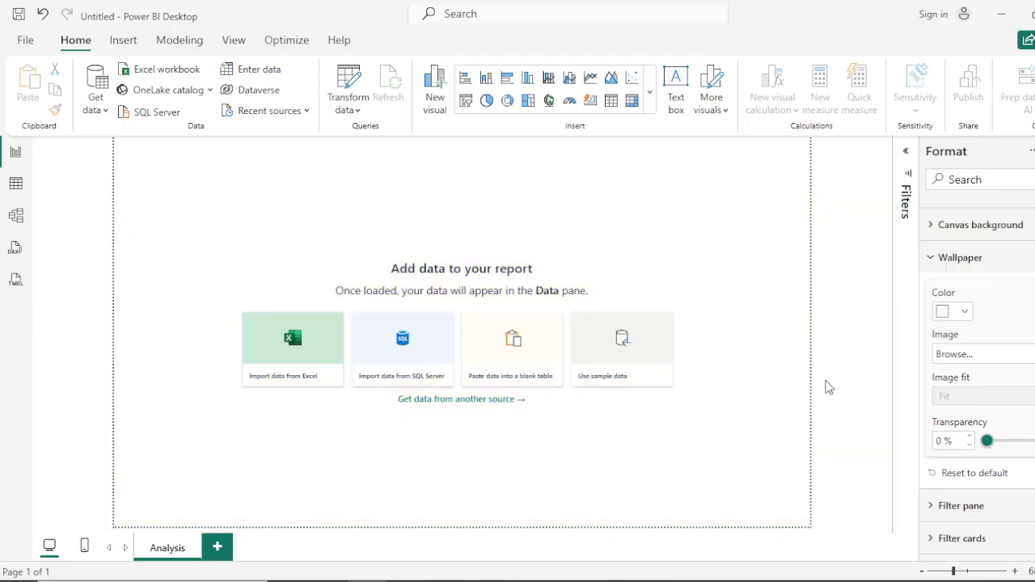
{"action": "left_click", "coordinate": [931, 259]}
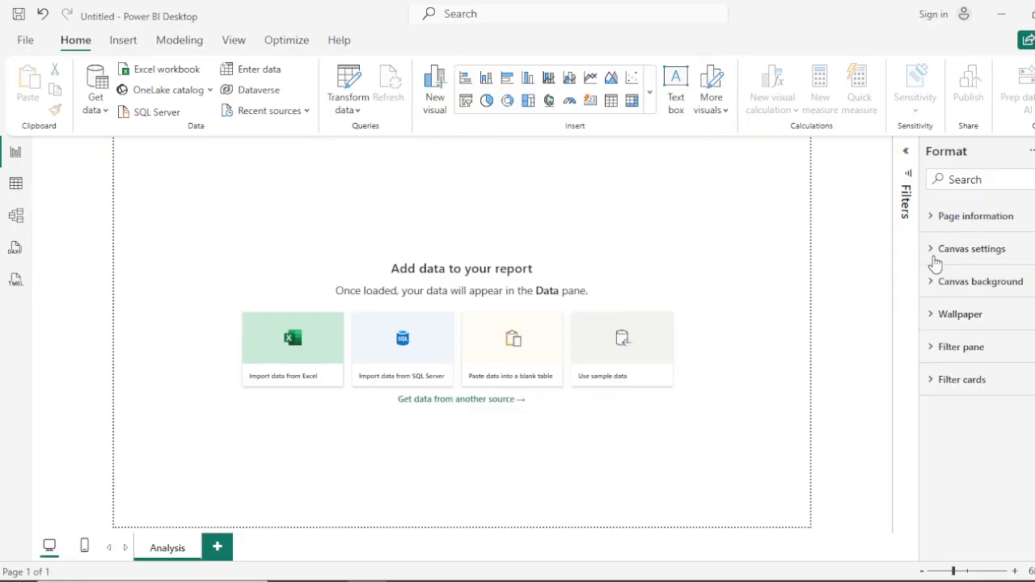
Examine the filter pane's text, input box, header and search box settings, including the text and input color choices
{"action": "left_click", "coordinate": [932, 349]}
{"action": "scroll", "coordinate": [932, 348], "scroll_direction": "down", "scroll_amount": 3}
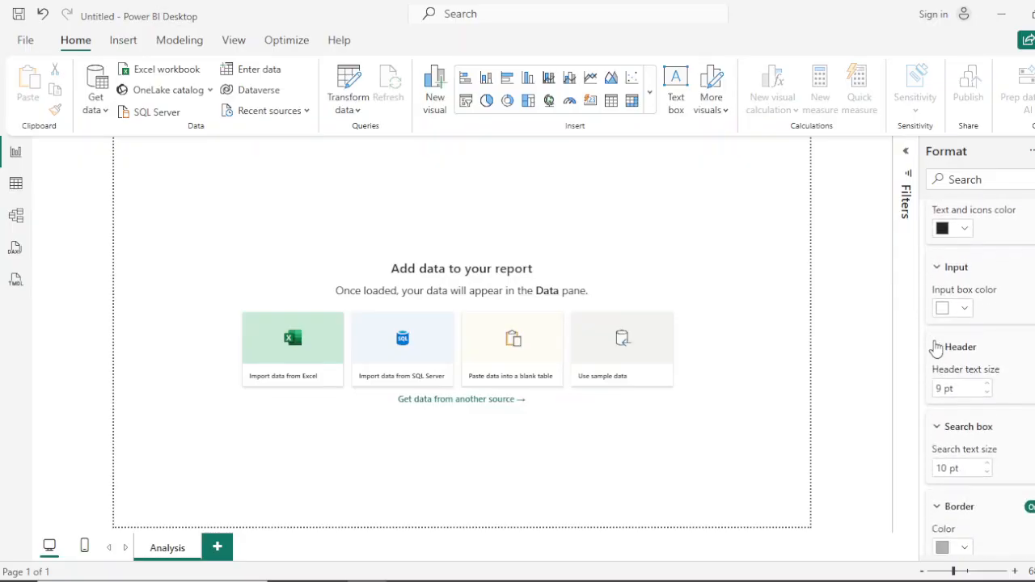
{"action": "scroll", "coordinate": [943, 340], "scroll_direction": "up", "scroll_amount": 2}
{"action": "scroll", "coordinate": [959, 335], "scroll_direction": "up", "scroll_amount": 1}
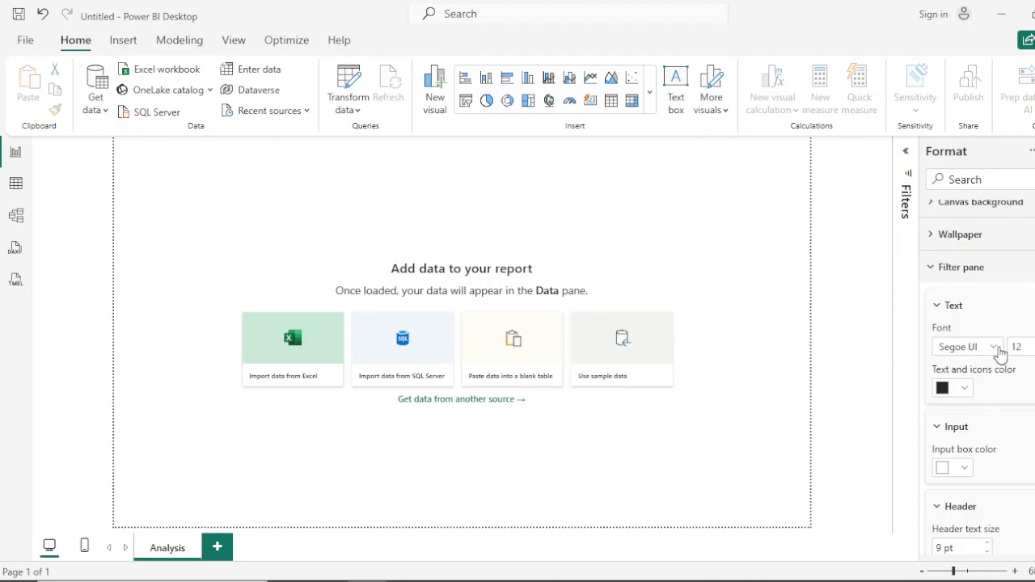
{"action": "left_click", "coordinate": [970, 391]}
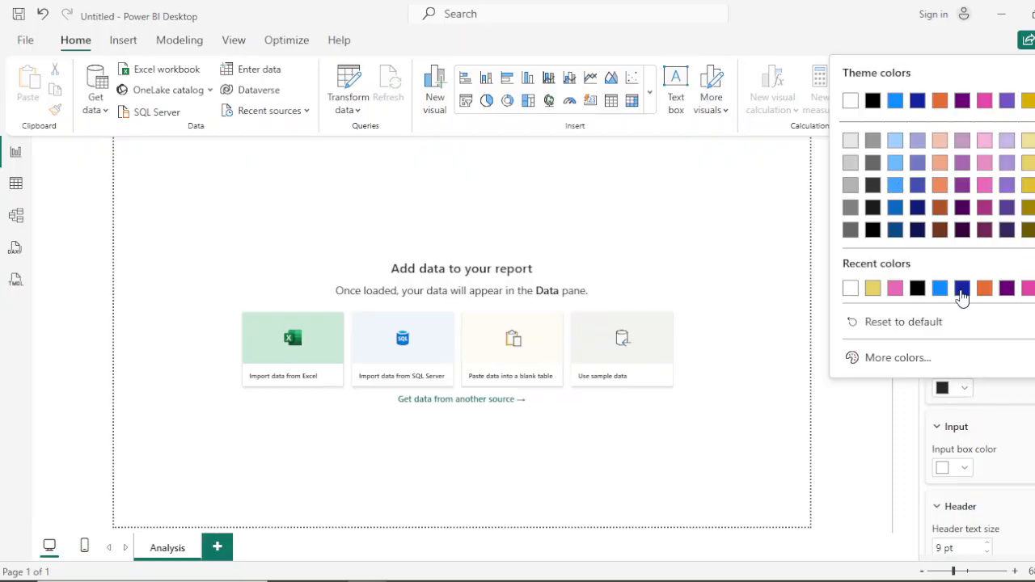
{"action": "left_click", "coordinate": [1005, 402]}
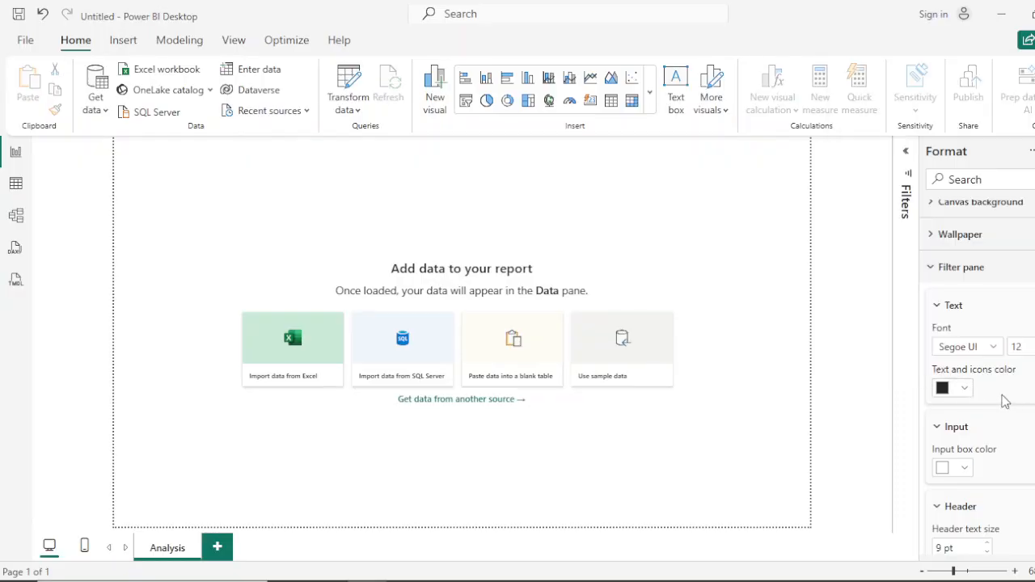
{"action": "scroll", "coordinate": [998, 398], "scroll_direction": "down", "scroll_amount": 4}
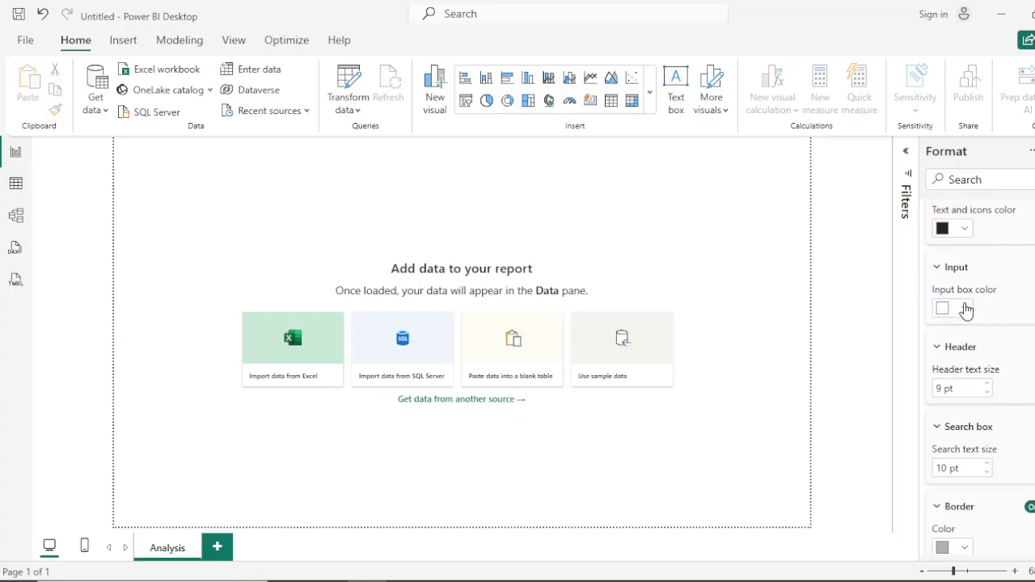
{"action": "left_click", "coordinate": [964, 309]}
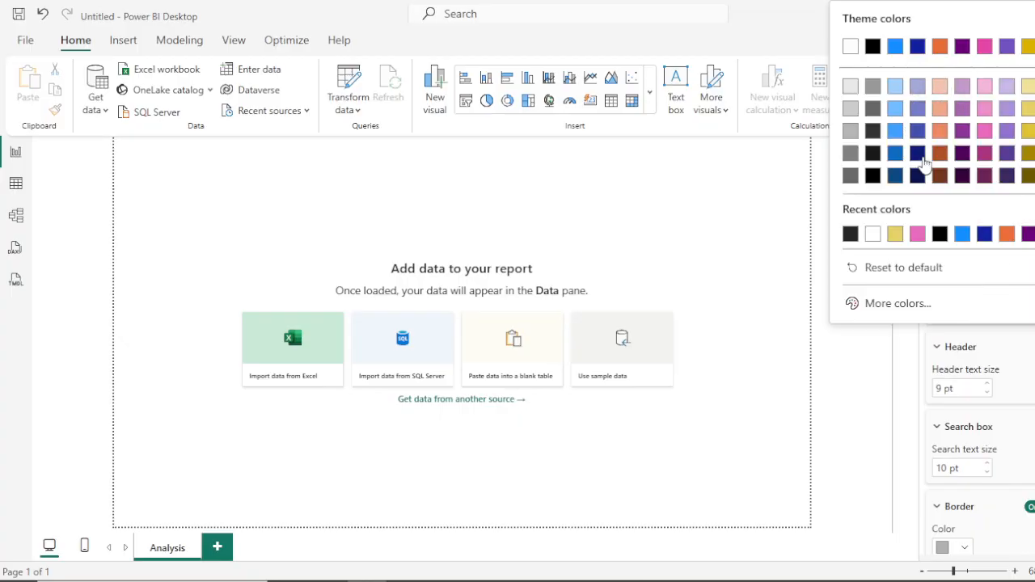
{"action": "left_click", "coordinate": [1011, 350]}
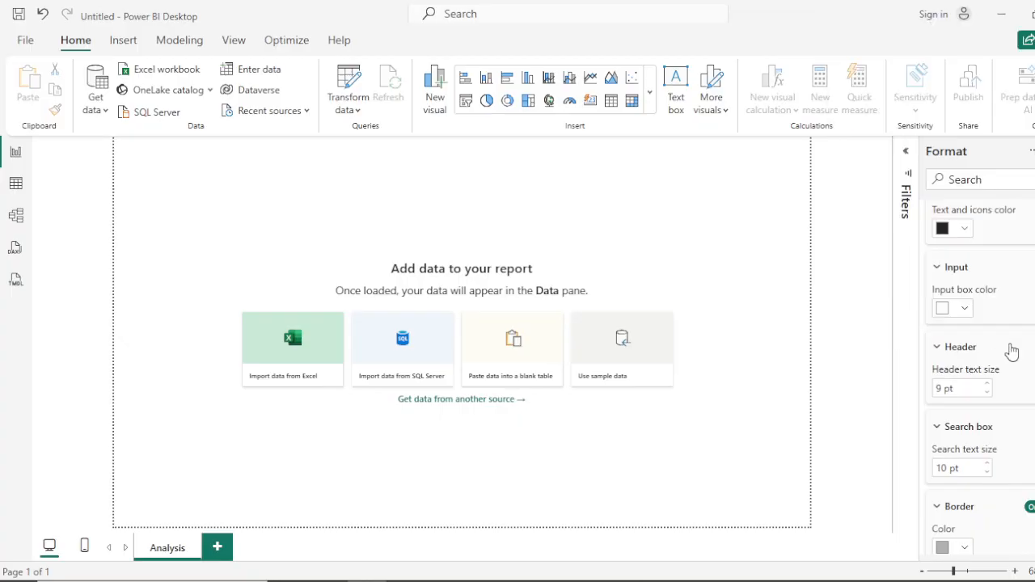
{"action": "scroll", "coordinate": [987, 363], "scroll_direction": "down", "scroll_amount": 1}
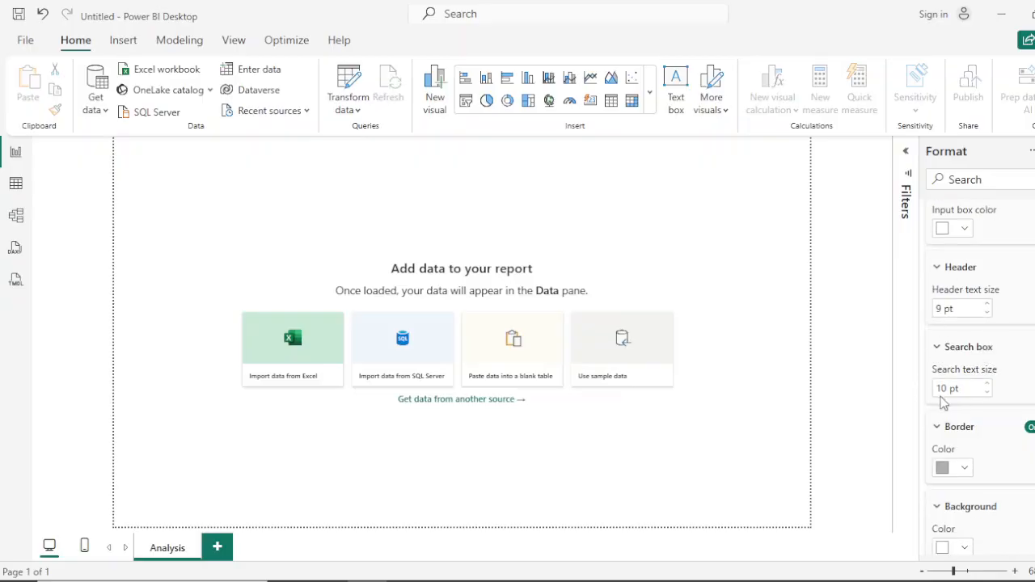
{"action": "scroll", "coordinate": [989, 425], "scroll_direction": "down", "scroll_amount": 2}
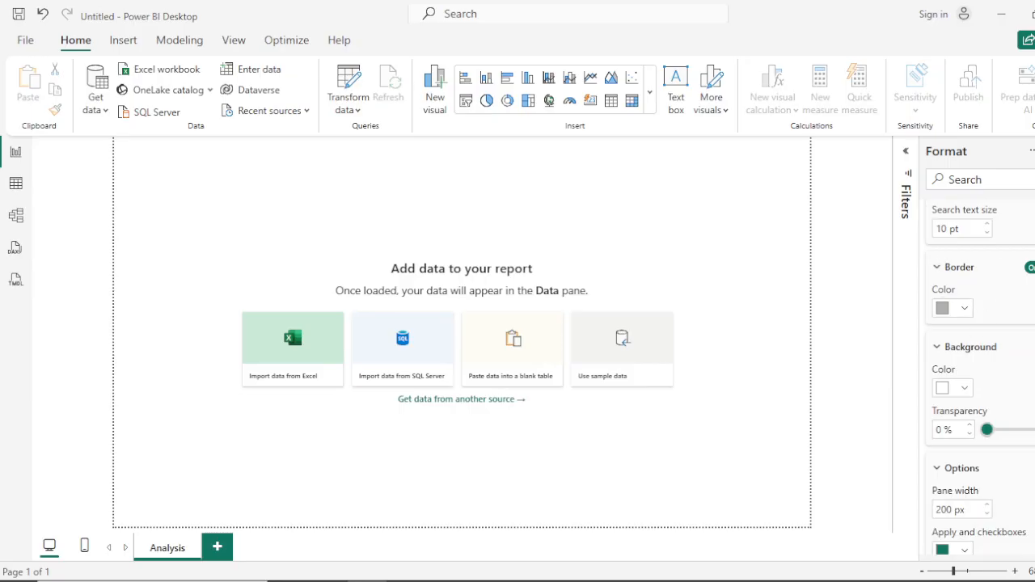
Toggle the filter pane's border off and on several times, leaving it off
{"action": "left_click", "coordinate": [1031, 268]}
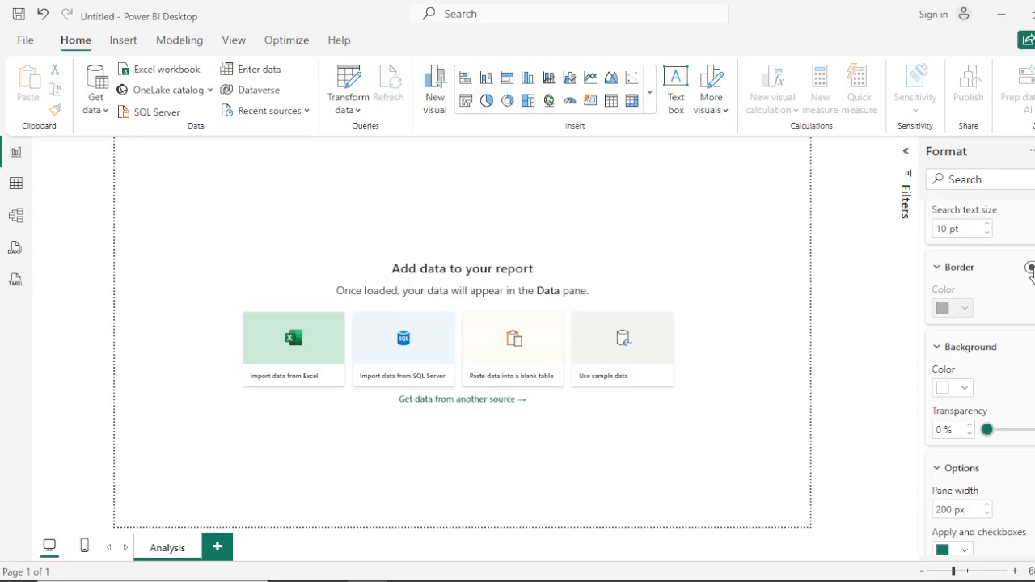
{"action": "left_click", "coordinate": [1031, 268]}
{"action": "left_click", "coordinate": [1031, 268]}
{"action": "left_click", "coordinate": [1031, 268]}
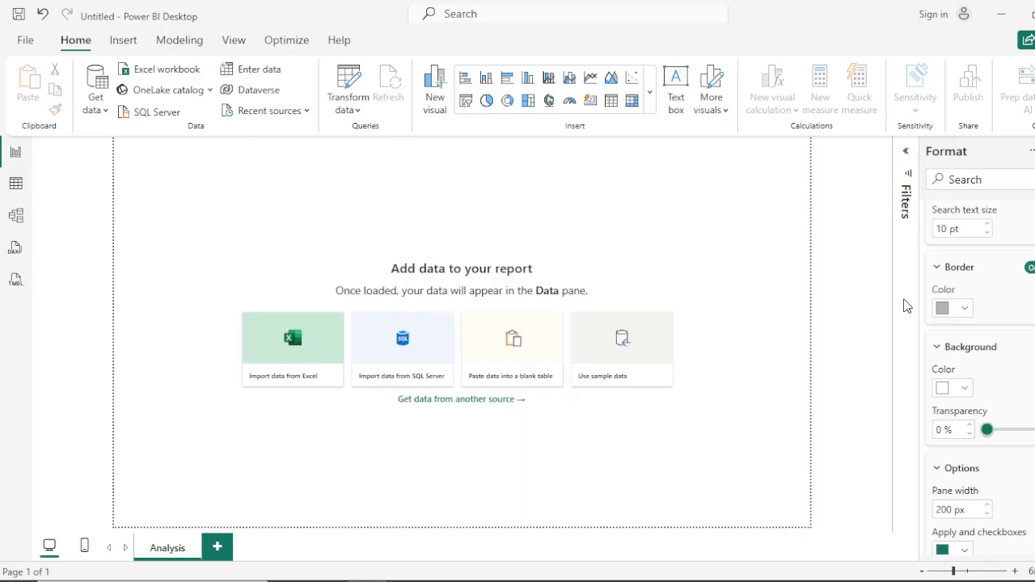
{"action": "left_click", "coordinate": [1030, 268]}
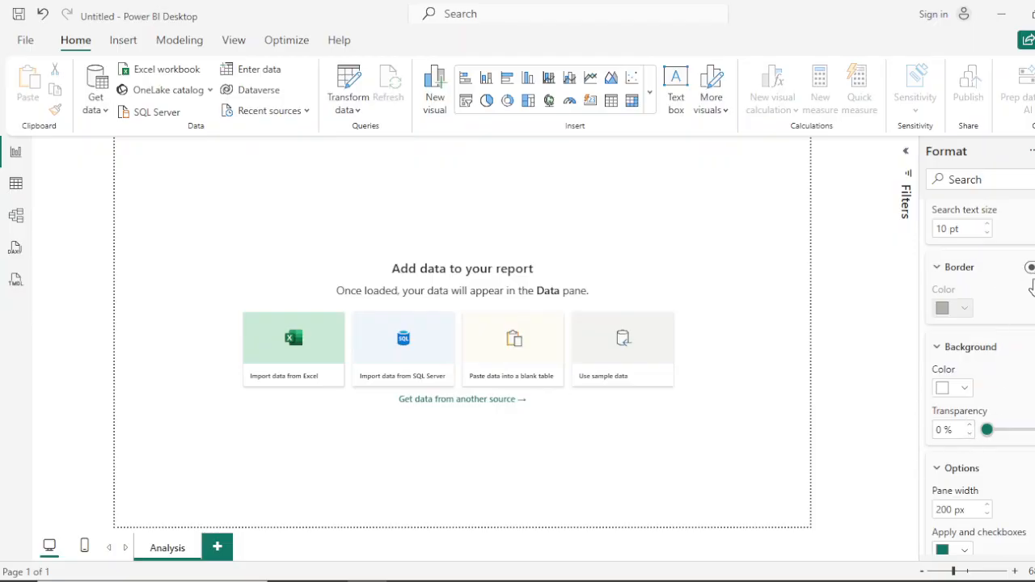
Examine the filter pane's background color choices and its pane width and checkbox color options
{"action": "left_click", "coordinate": [964, 389]}
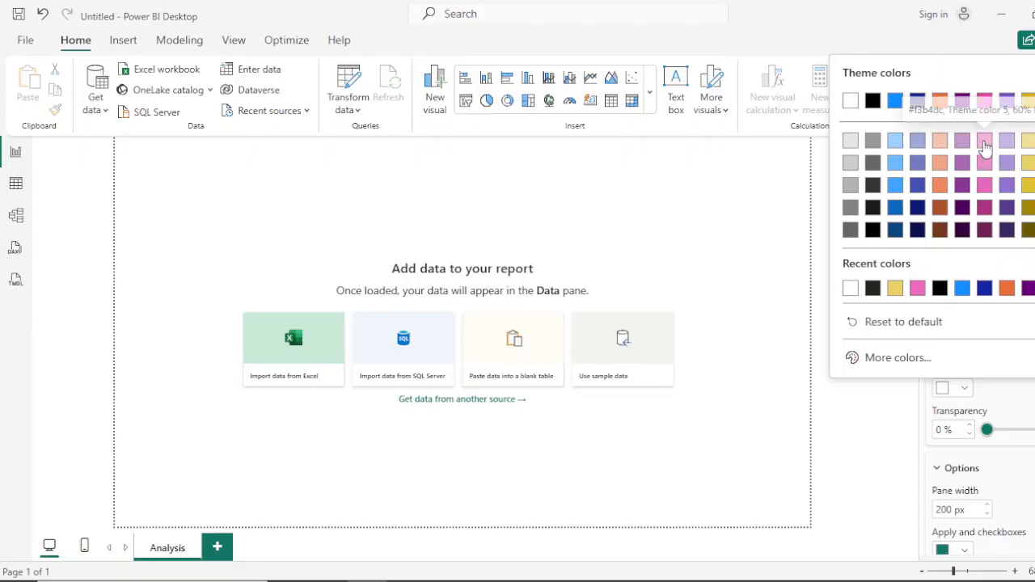
{"action": "left_click", "coordinate": [1022, 402]}
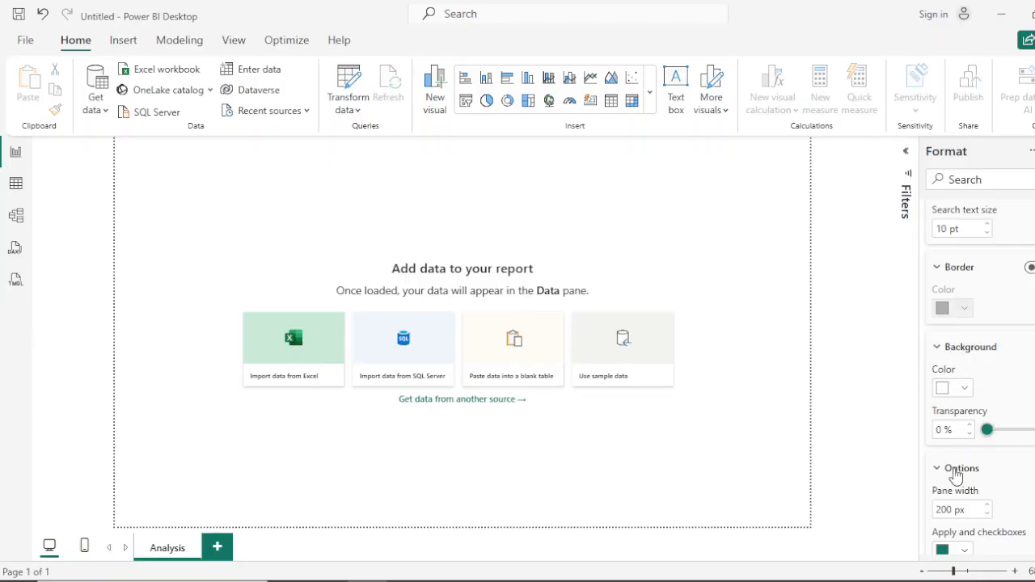
{"action": "scroll", "coordinate": [963, 453], "scroll_direction": "down", "scroll_amount": 1}
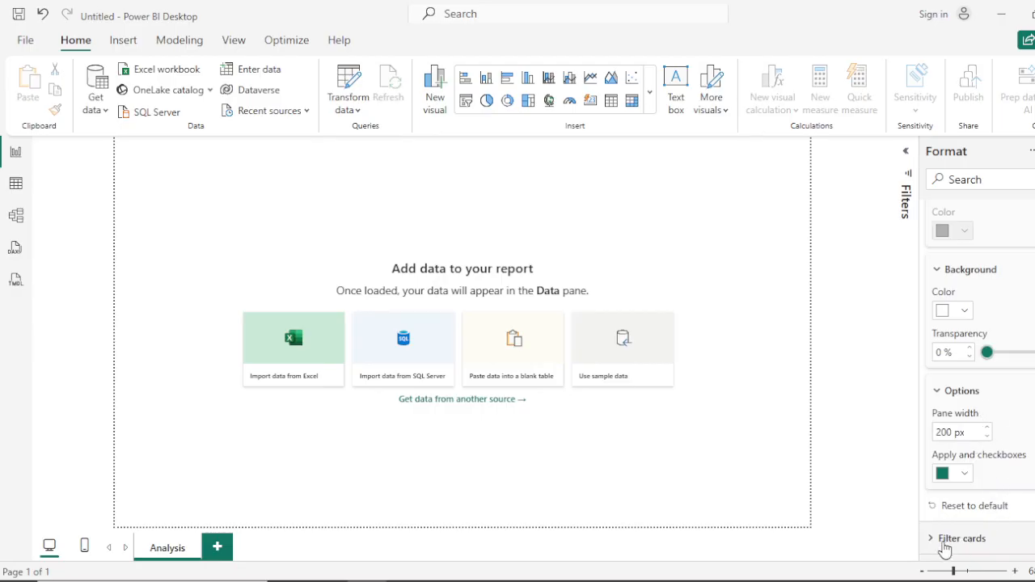
Review the filter cards' text, input, border and background settings for the Applied state, and return the state to Default
{"action": "scroll", "coordinate": [947, 541], "scroll_direction": "down", "scroll_amount": 4}
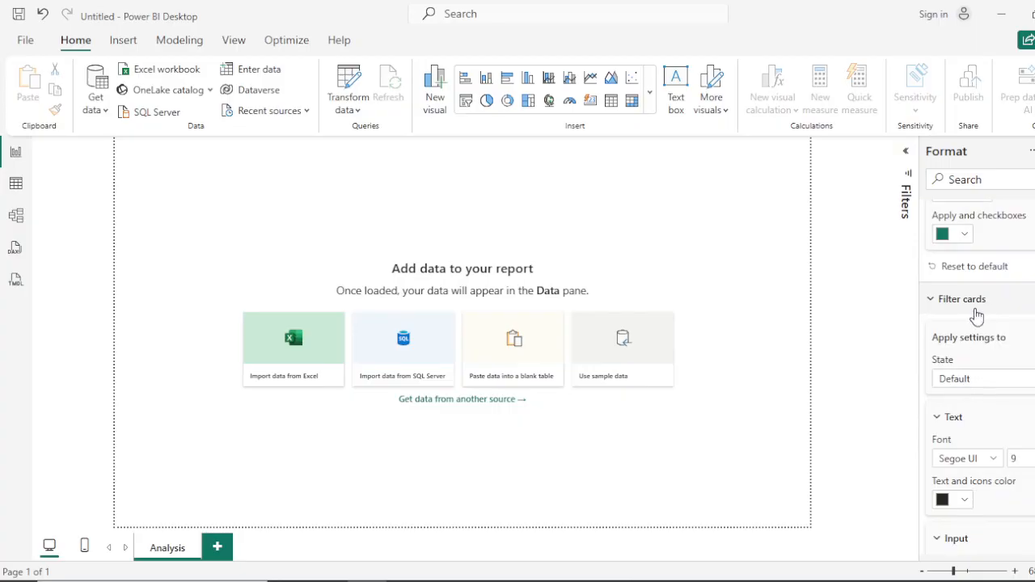
{"action": "scroll", "coordinate": [977, 321], "scroll_direction": "down", "scroll_amount": 1}
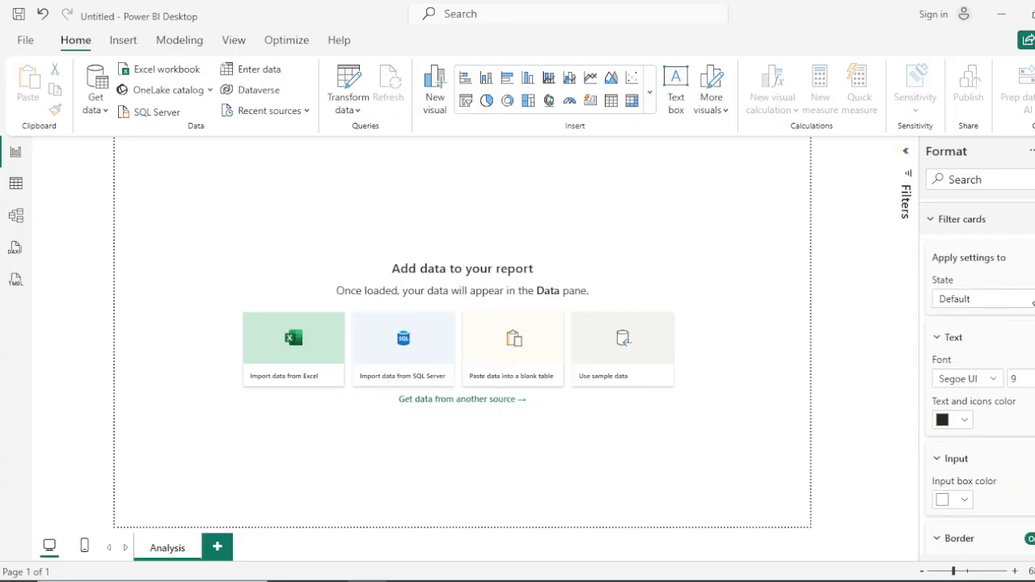
{"action": "left_click", "coordinate": [1033, 300]}
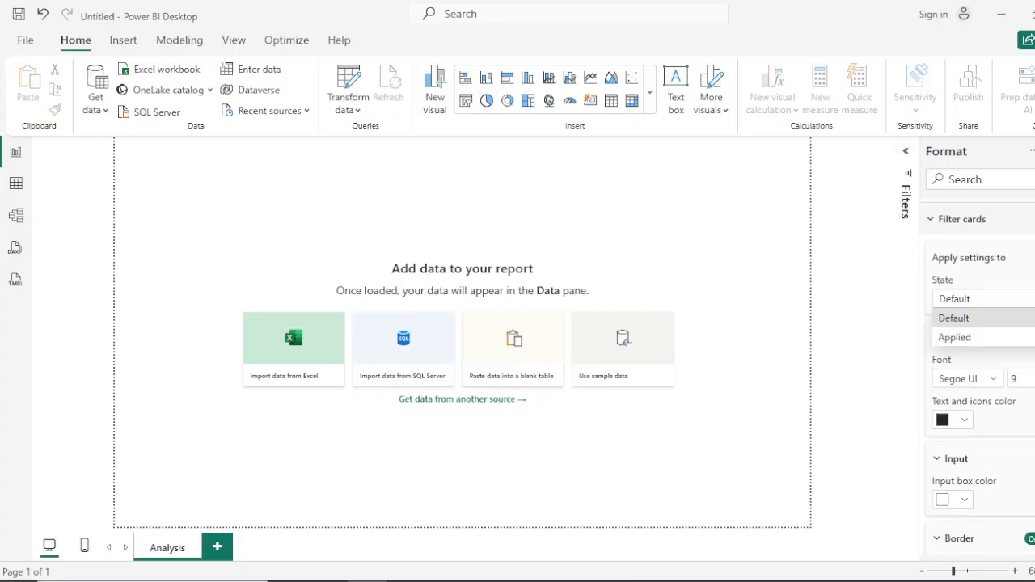
{"action": "left_click", "coordinate": [958, 340]}
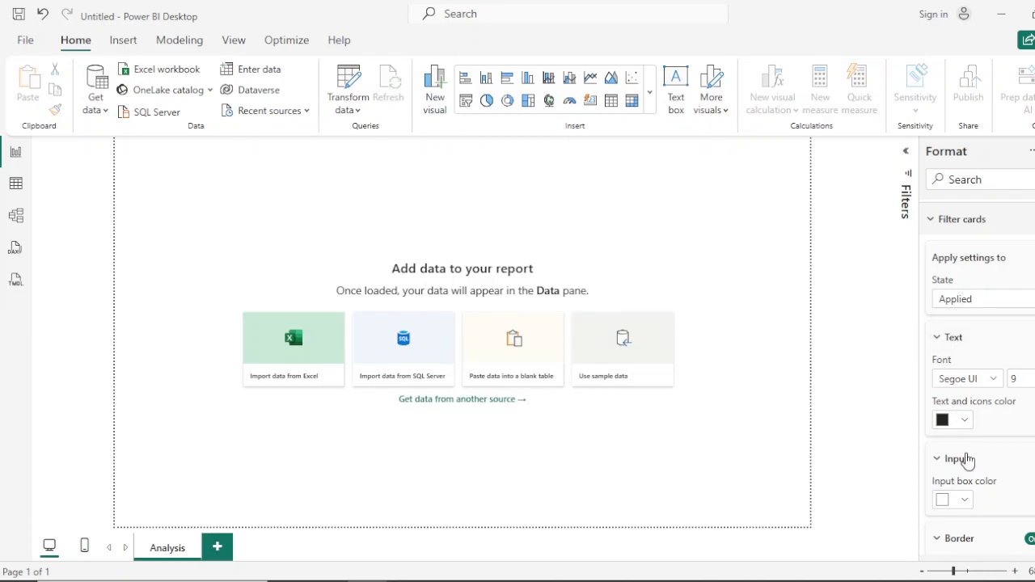
{"action": "scroll", "coordinate": [968, 459], "scroll_direction": "down", "scroll_amount": 3}
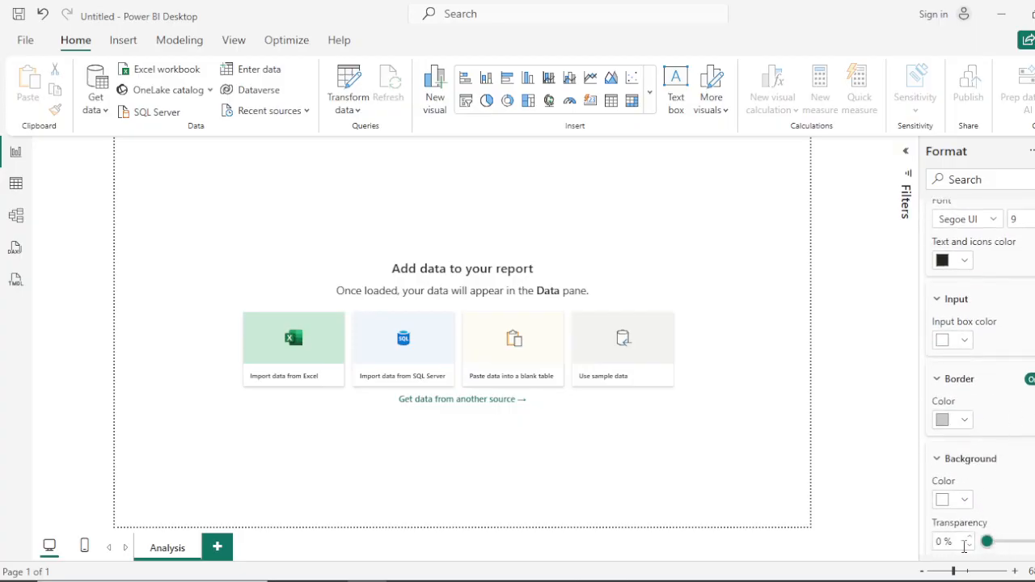
{"action": "scroll", "coordinate": [985, 500], "scroll_direction": "down", "scroll_amount": 1}
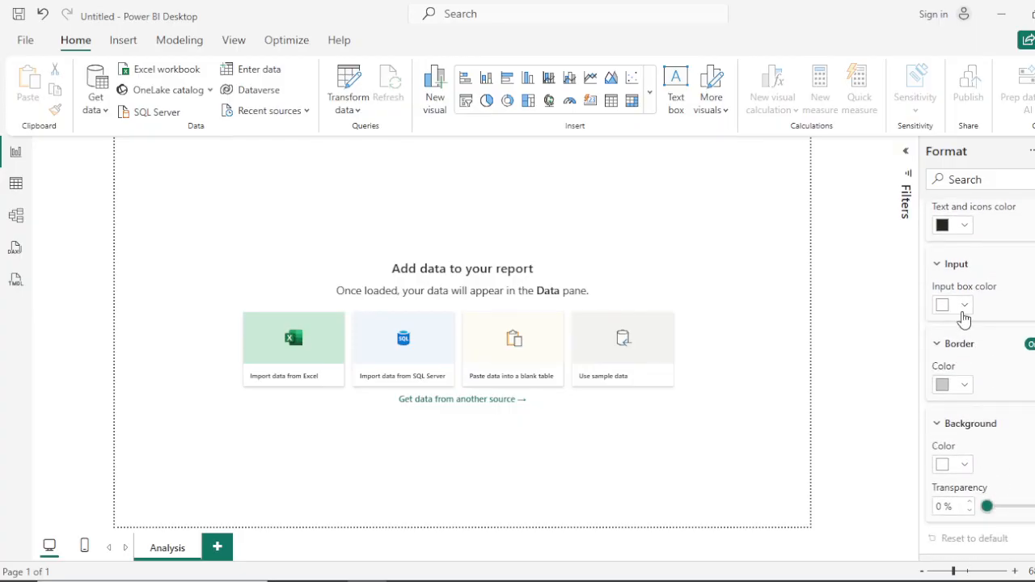
{"action": "scroll", "coordinate": [962, 318], "scroll_direction": "up", "scroll_amount": 4}
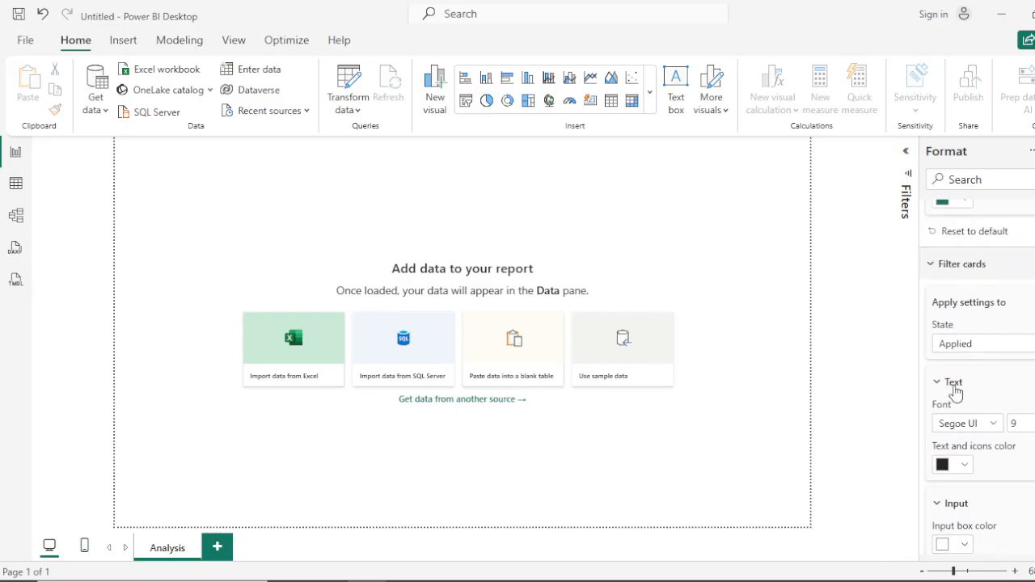
{"action": "left_click", "coordinate": [1024, 348]}
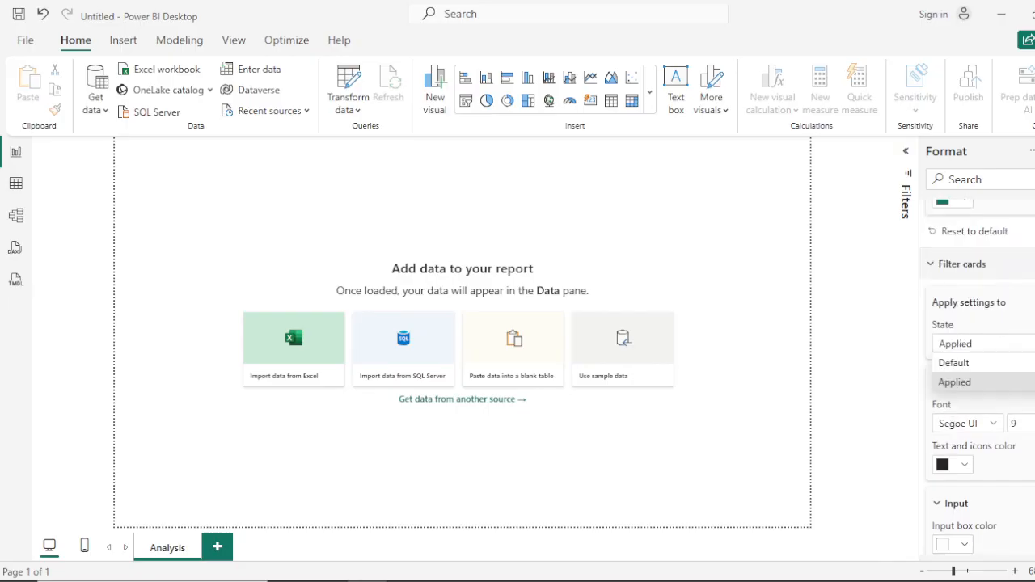
{"action": "left_click", "coordinate": [962, 364]}
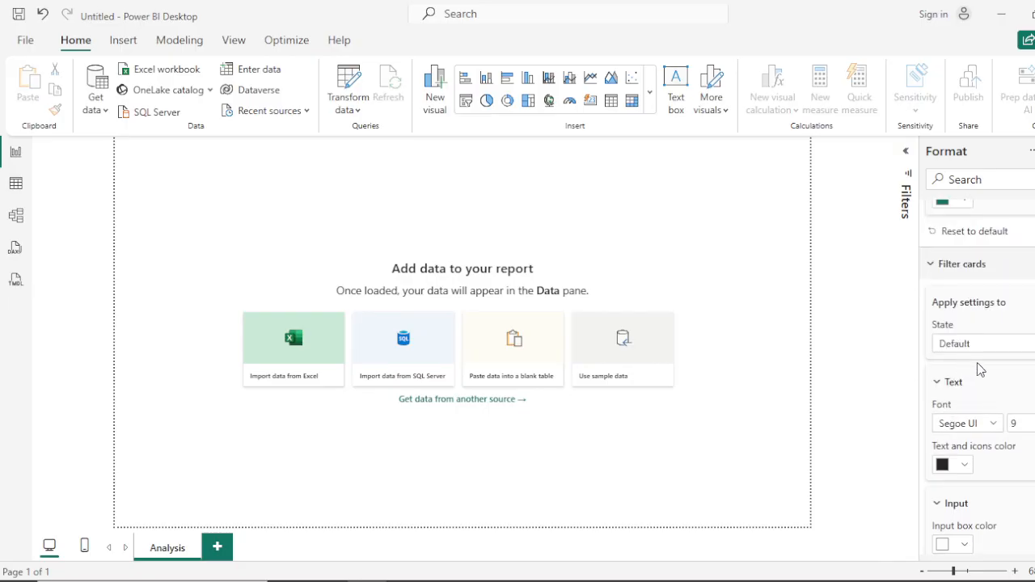
Collapse the filter cards and filter pane settings
{"action": "scroll", "coordinate": [1003, 419], "scroll_direction": "up", "scroll_amount": 2}
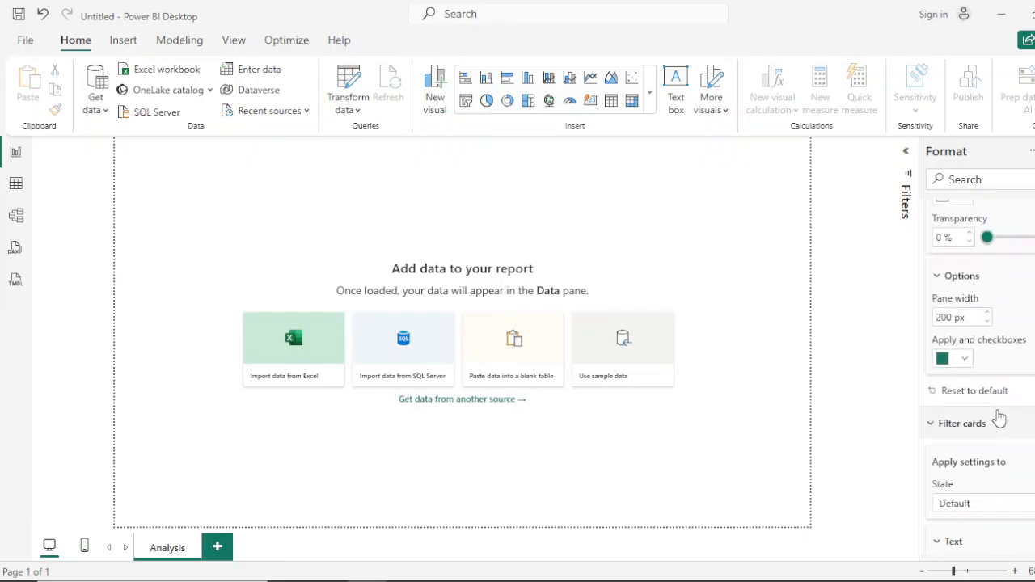
{"action": "left_click", "coordinate": [936, 423]}
{"action": "scroll", "coordinate": [964, 349], "scroll_direction": "up", "scroll_amount": 6}
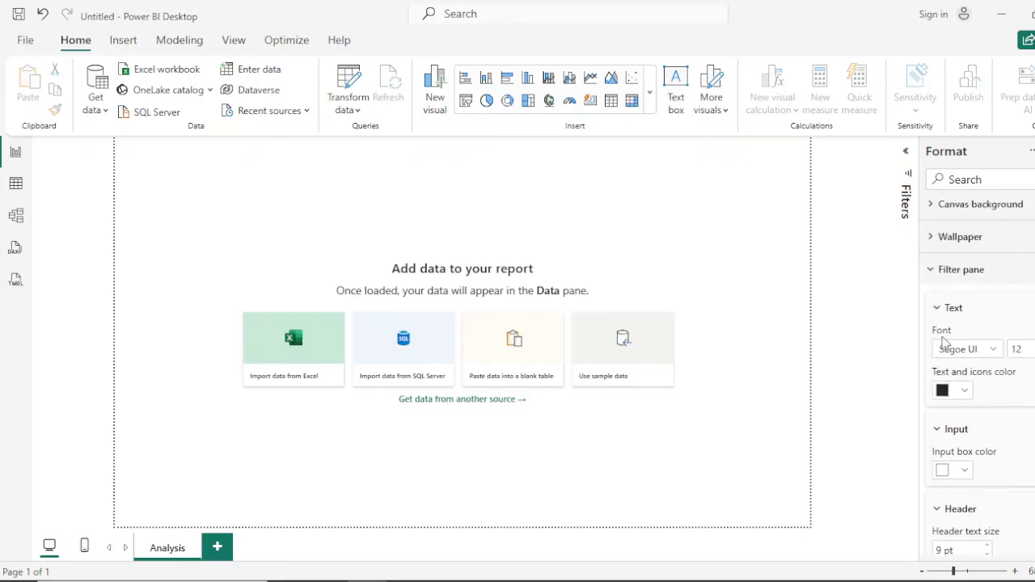
{"action": "left_click", "coordinate": [929, 270]}
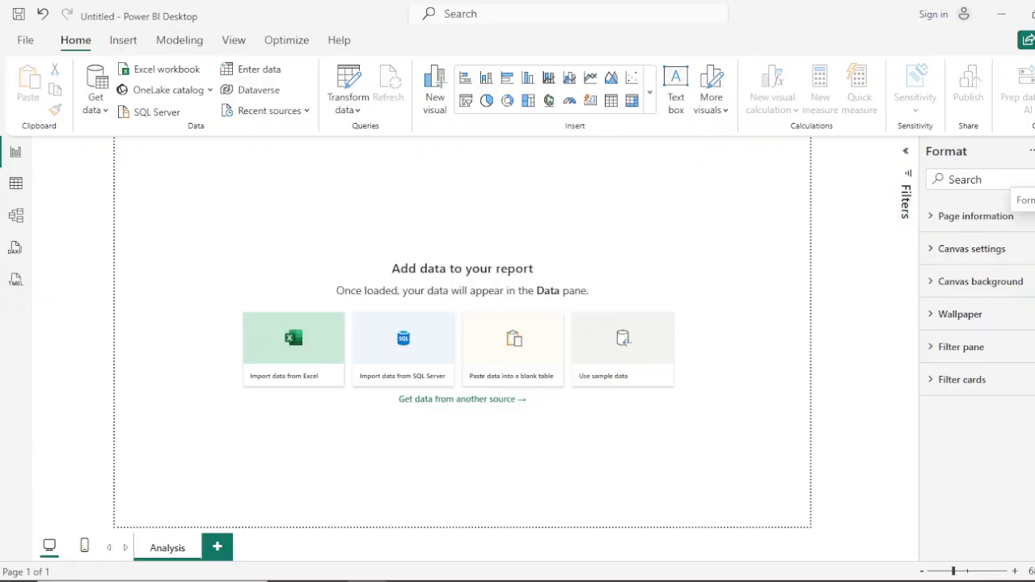
Close the page format settings, view the Bookmarks and Selection panes, and close both
{"action": "left_click", "coordinate": [1034, 180]}
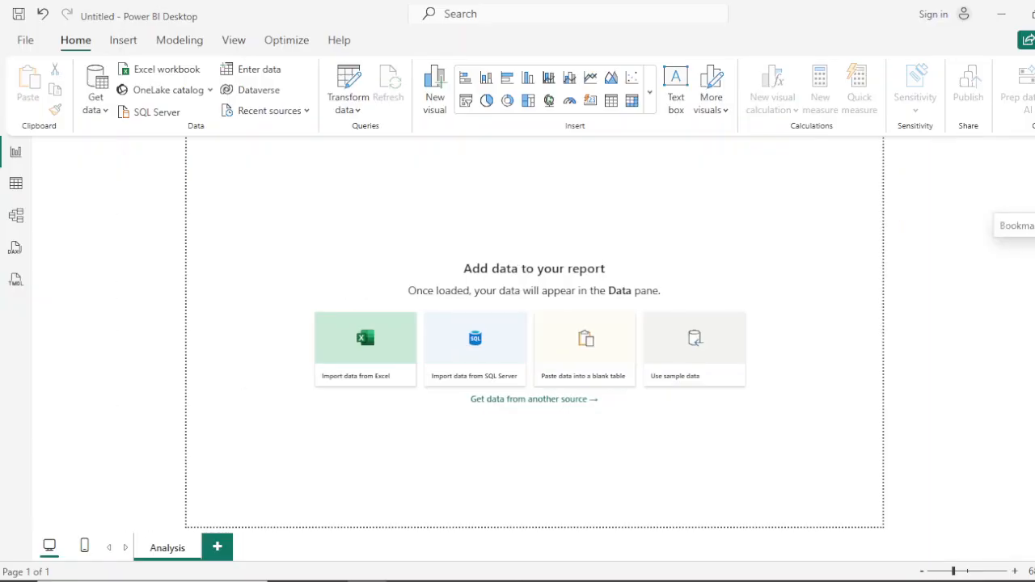
{"action": "left_click", "coordinate": [1029, 212]}
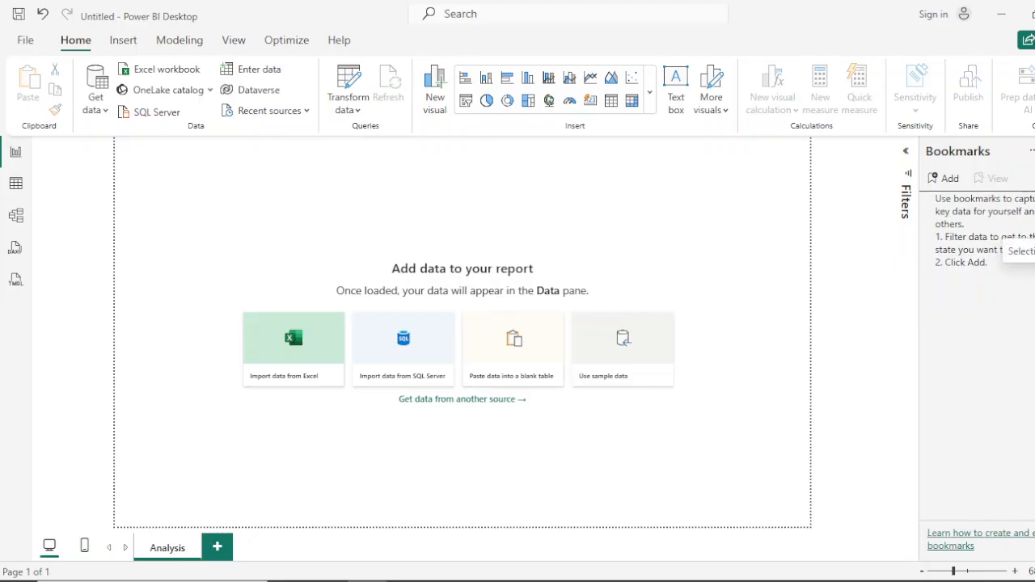
{"action": "left_click", "coordinate": [1034, 227]}
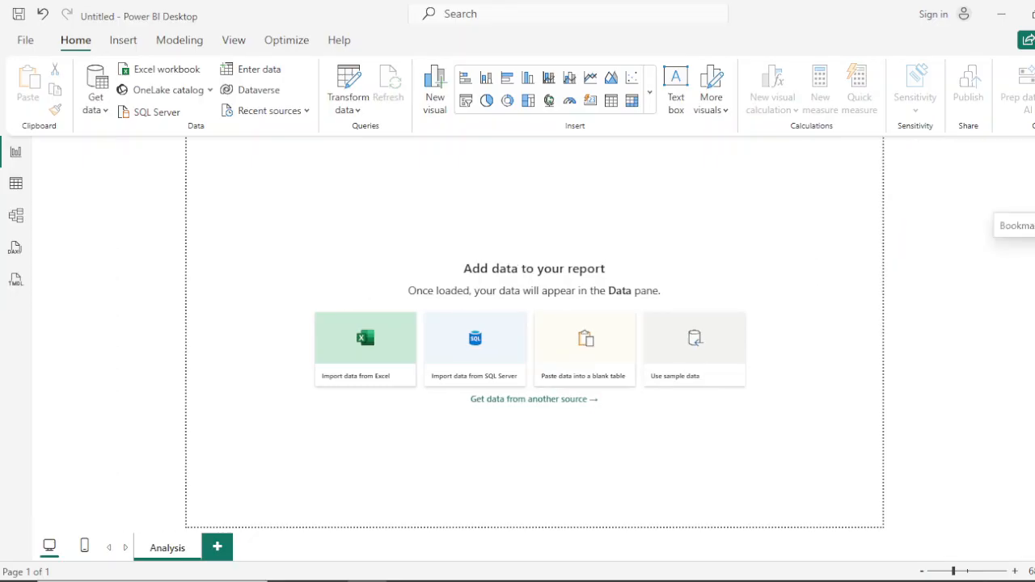
{"action": "left_click", "coordinate": [1034, 251]}
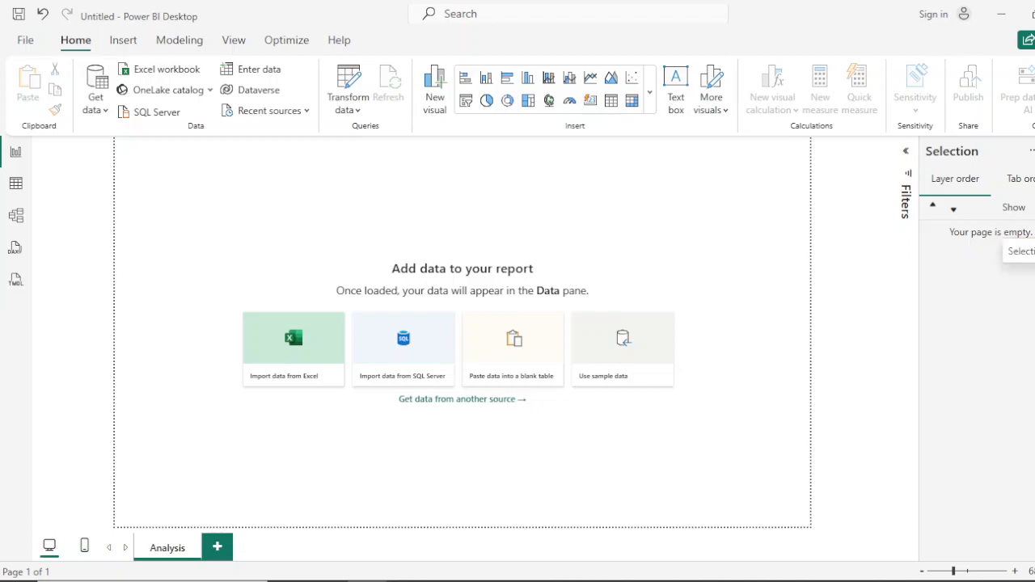
{"action": "left_click", "coordinate": [1033, 235]}
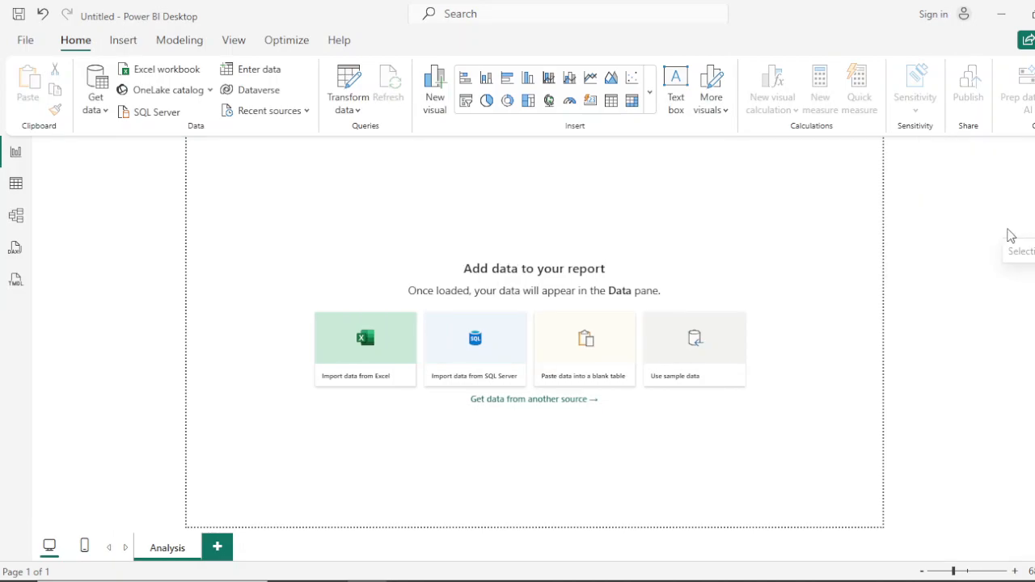
List the common data sources, and switch to File Explorer to look in Youtube Videos > Excel Lectures on drive E
{"action": "left_click", "coordinate": [101, 104]}
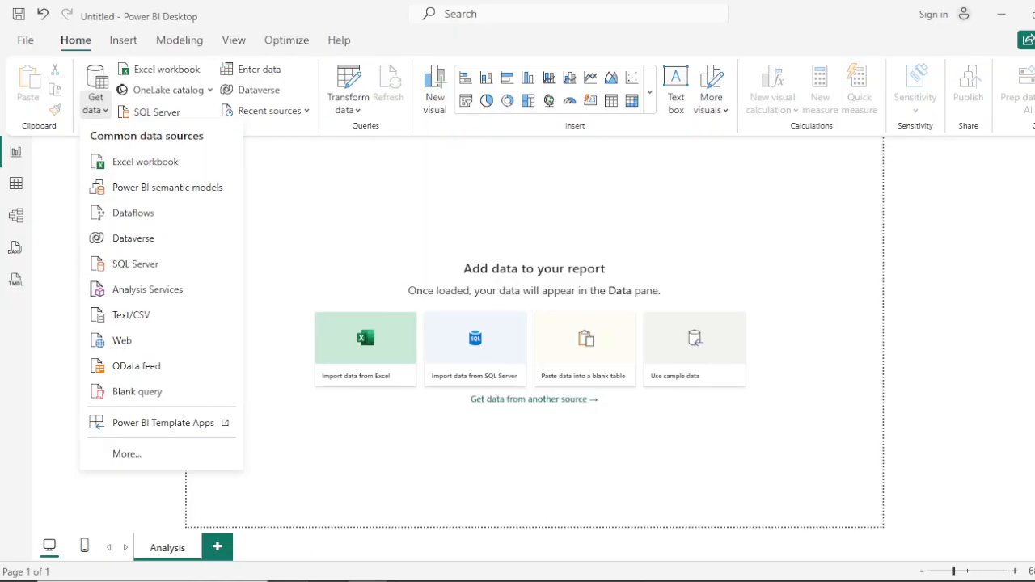
{"action": "left_click", "coordinate": [296, 581]}
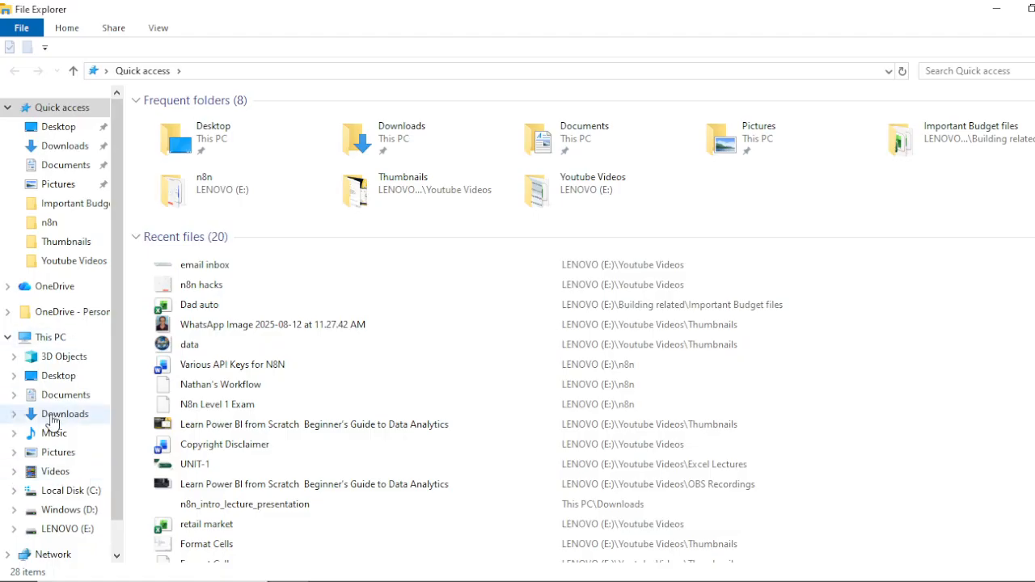
{"action": "left_click", "coordinate": [61, 532]}
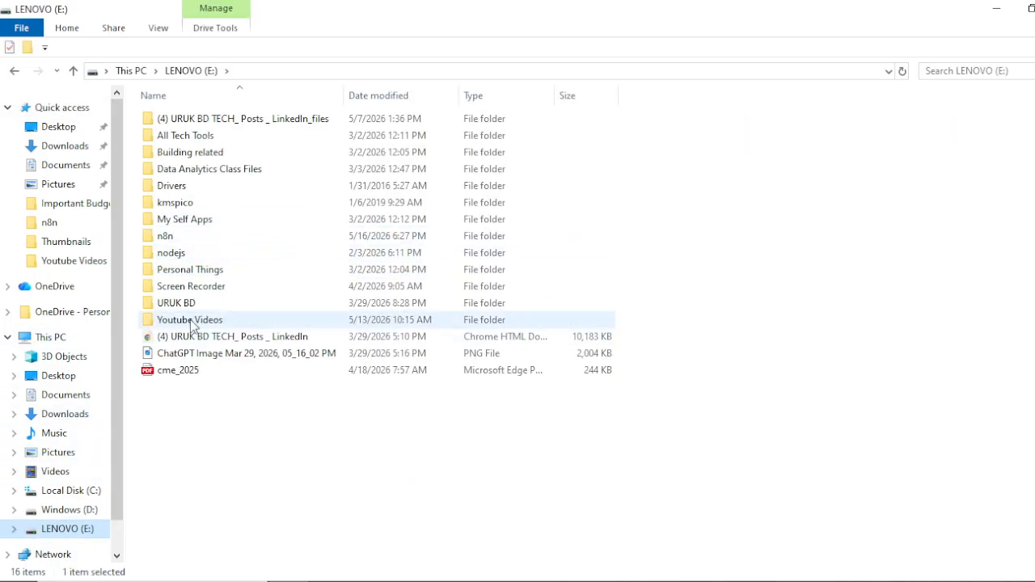
{"action": "double_click", "coordinate": [192, 322]}
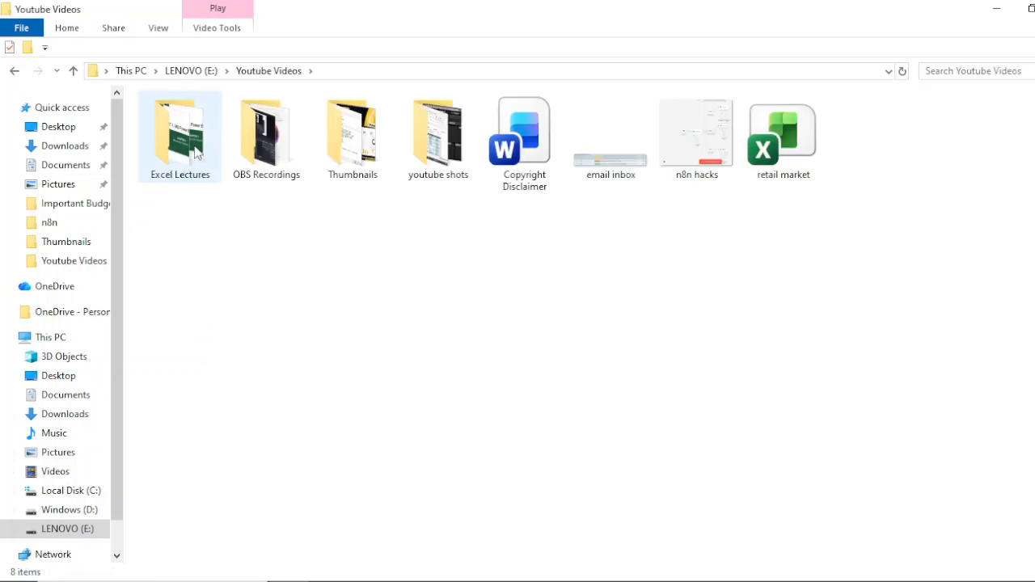
{"action": "double_click", "coordinate": [193, 146]}
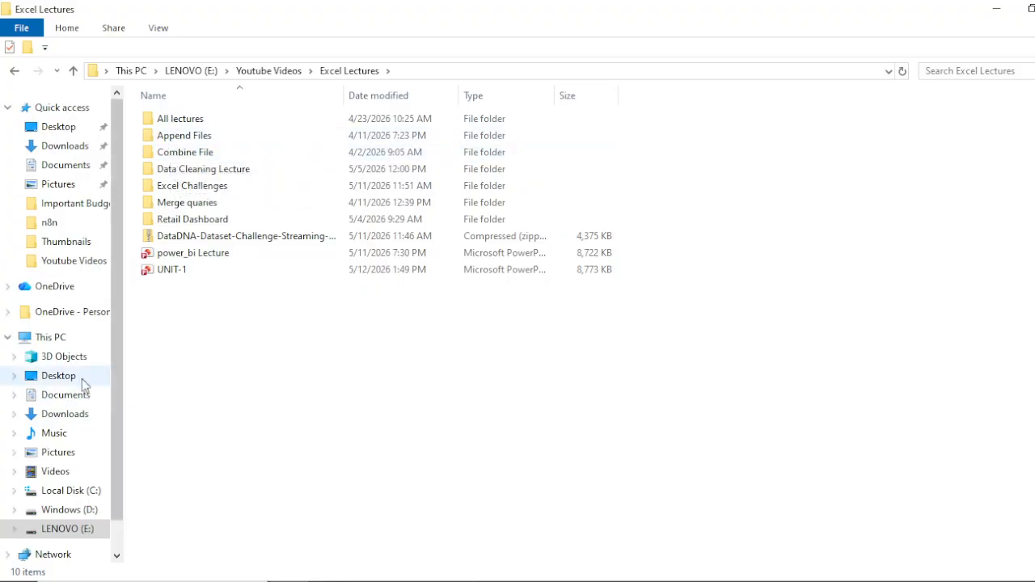
View the AdventureWorks Data (1) files in Data Analytics Class Files > Power BI > Class 1 on drive E, and return to Power BI Desktop
{"action": "left_click", "coordinate": [73, 528]}
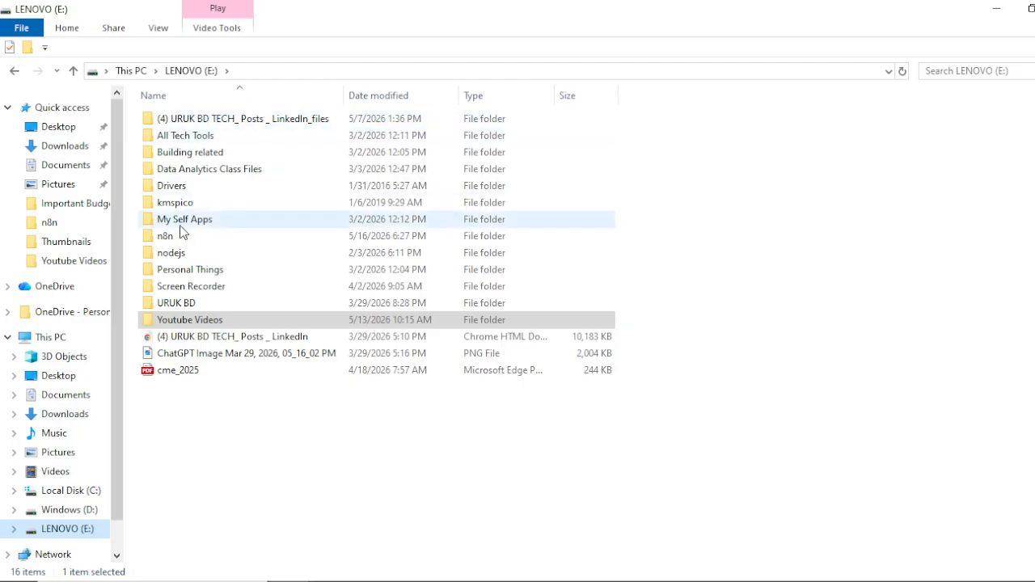
{"action": "left_click", "coordinate": [194, 171]}
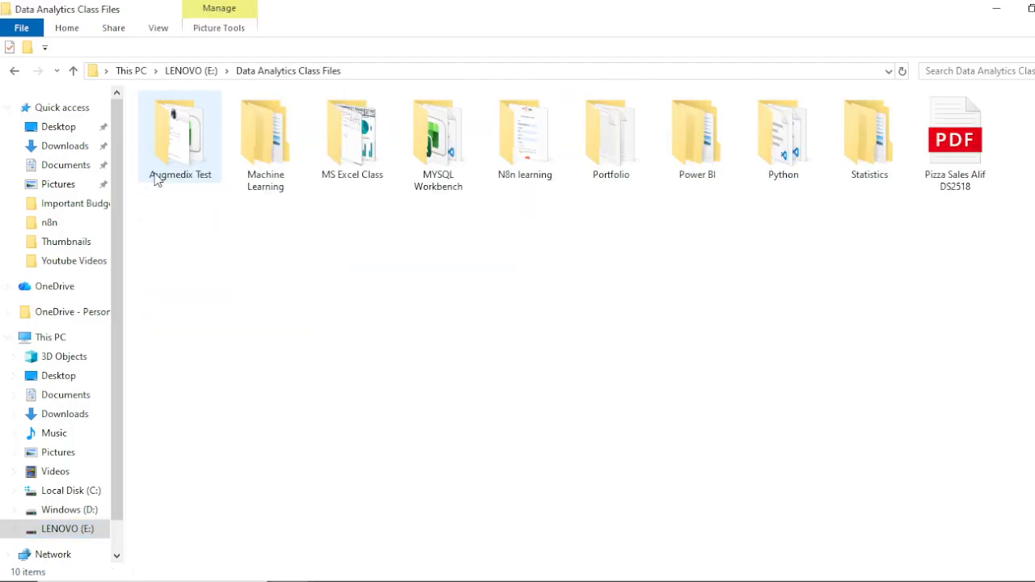
{"action": "double_click", "coordinate": [344, 146]}
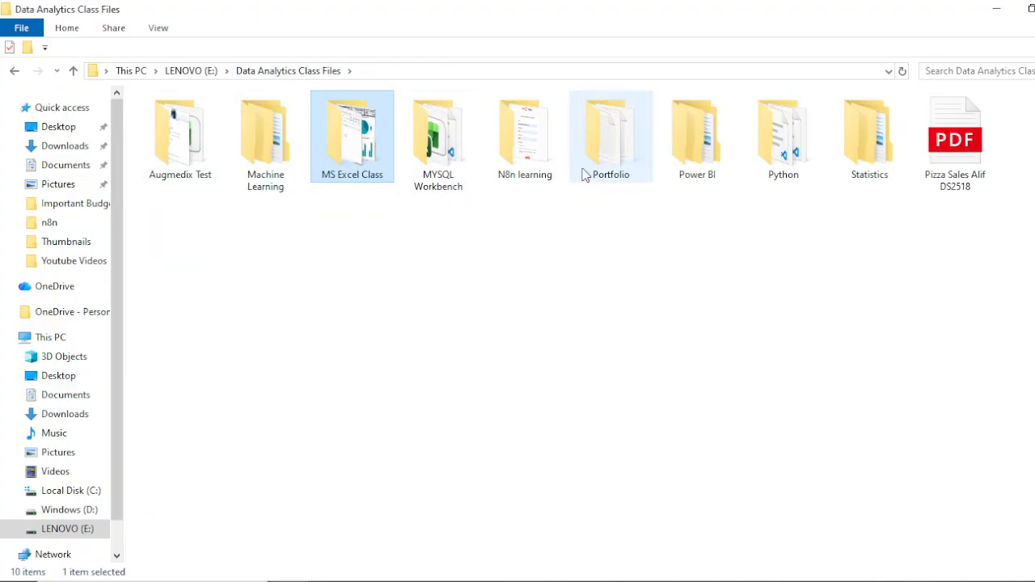
{"action": "double_click", "coordinate": [699, 141]}
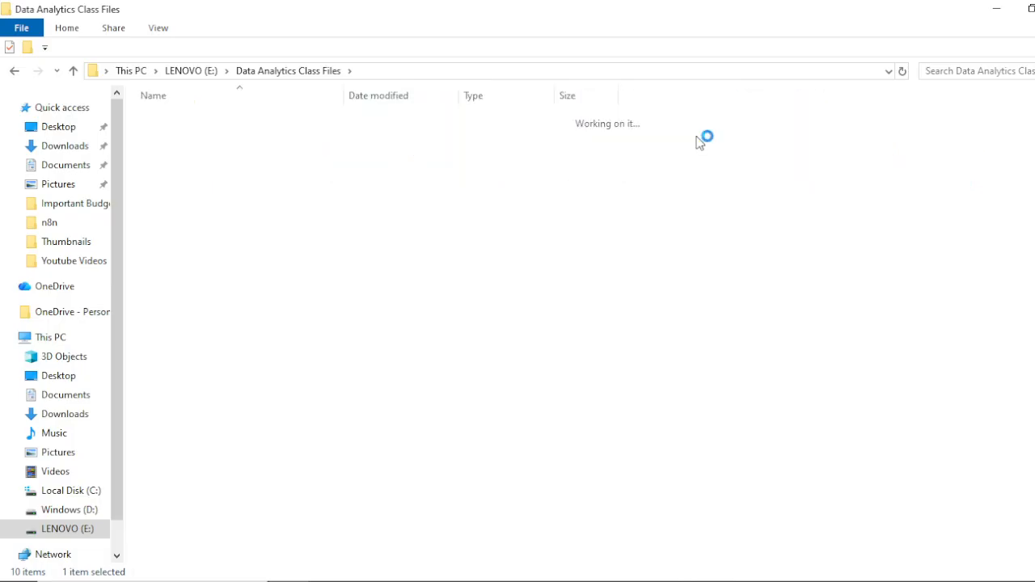
{"action": "double_click", "coordinate": [181, 120]}
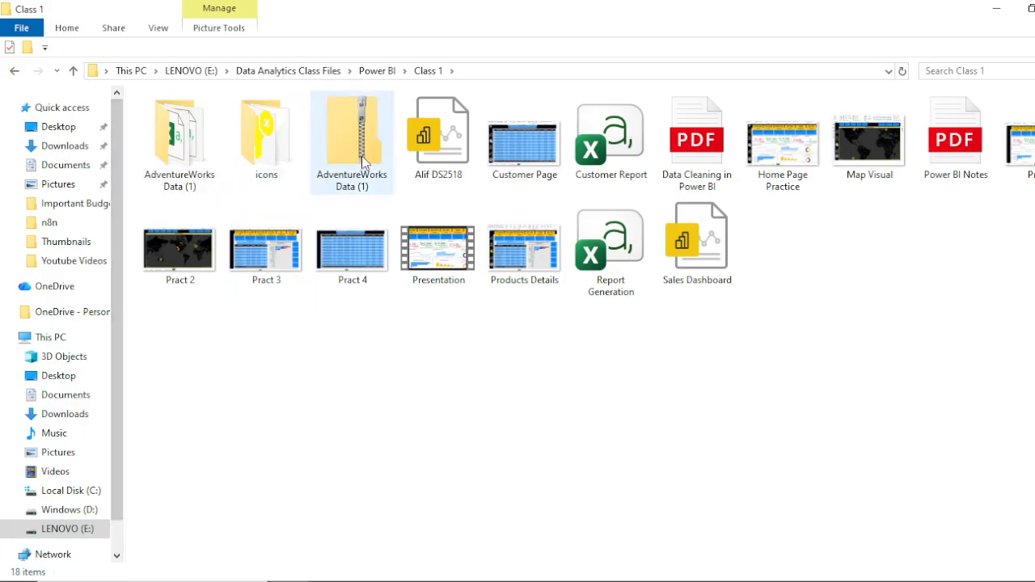
{"action": "left_click", "coordinate": [178, 145]}
{"action": "double_click", "coordinate": [178, 146]}
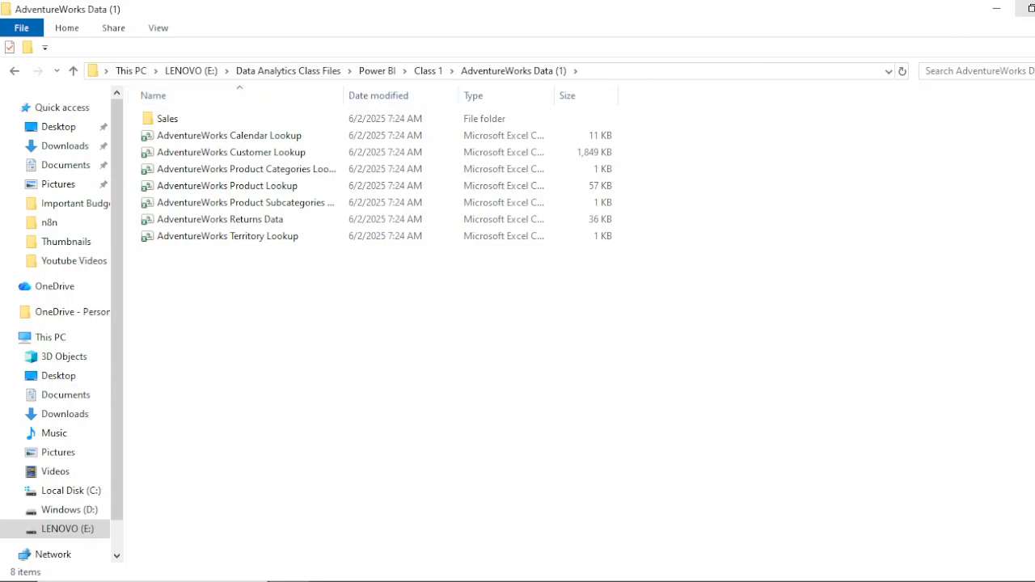
{"action": "left_click", "coordinate": [996, 9]}
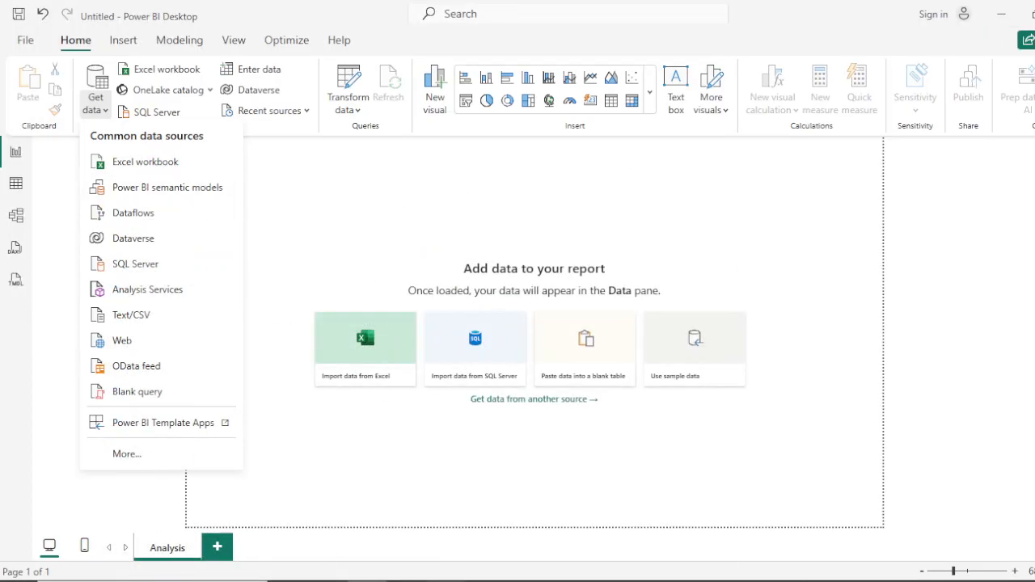
List all data connectors and view the File, Database, Microsoft Fabric, Power Platform, Azure, Online Services and Other categories
{"action": "left_click", "coordinate": [293, 581]}
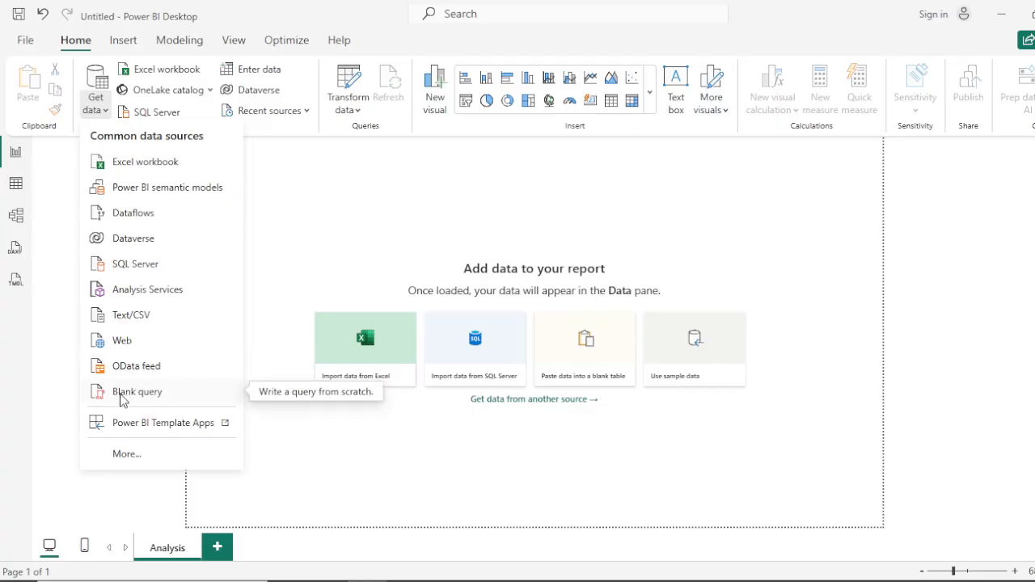
{"action": "left_click", "coordinate": [133, 455]}
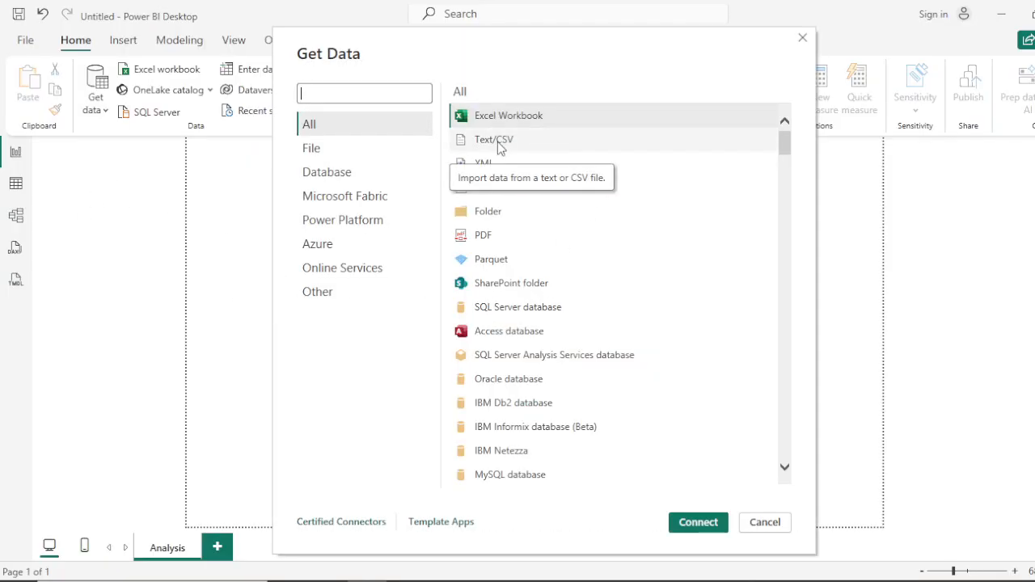
{"action": "left_click", "coordinate": [322, 150]}
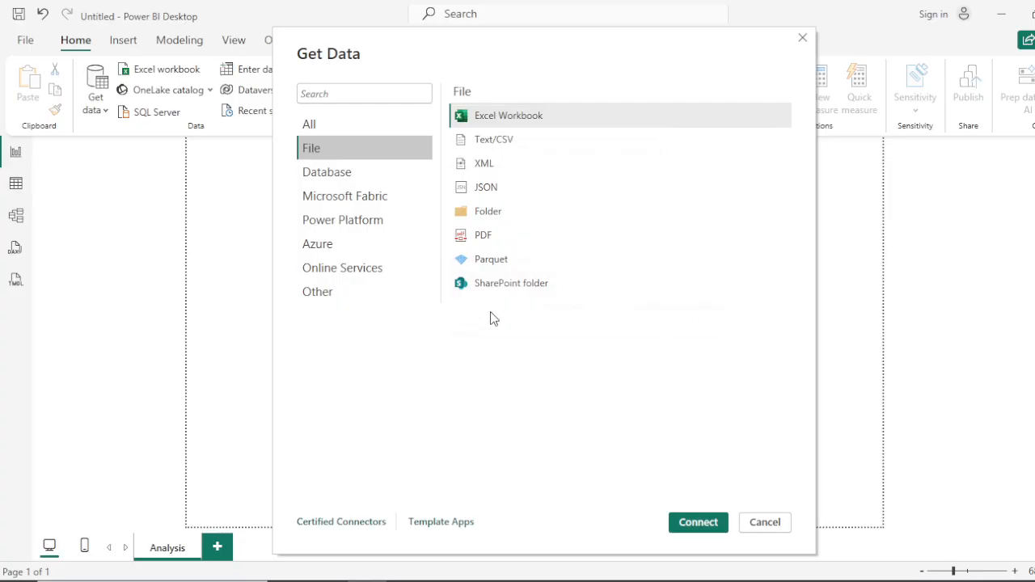
{"action": "left_click", "coordinate": [327, 175]}
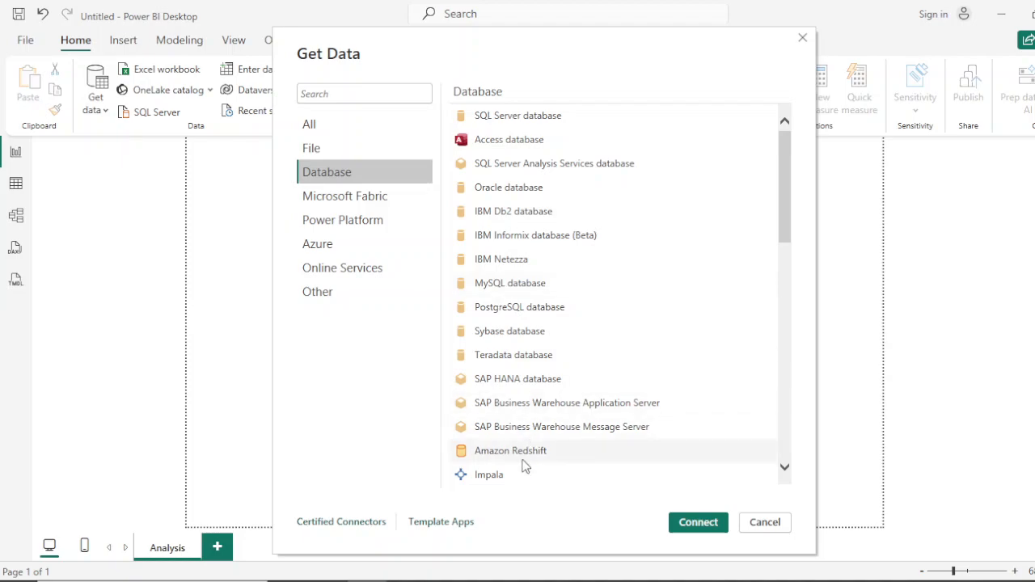
{"action": "left_click", "coordinate": [316, 200]}
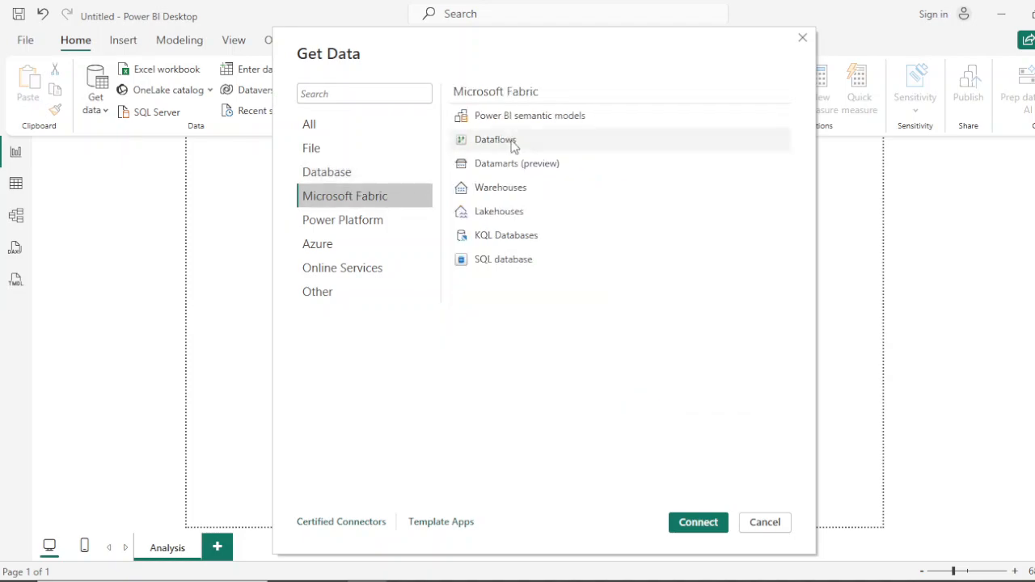
{"action": "left_click", "coordinate": [335, 225]}
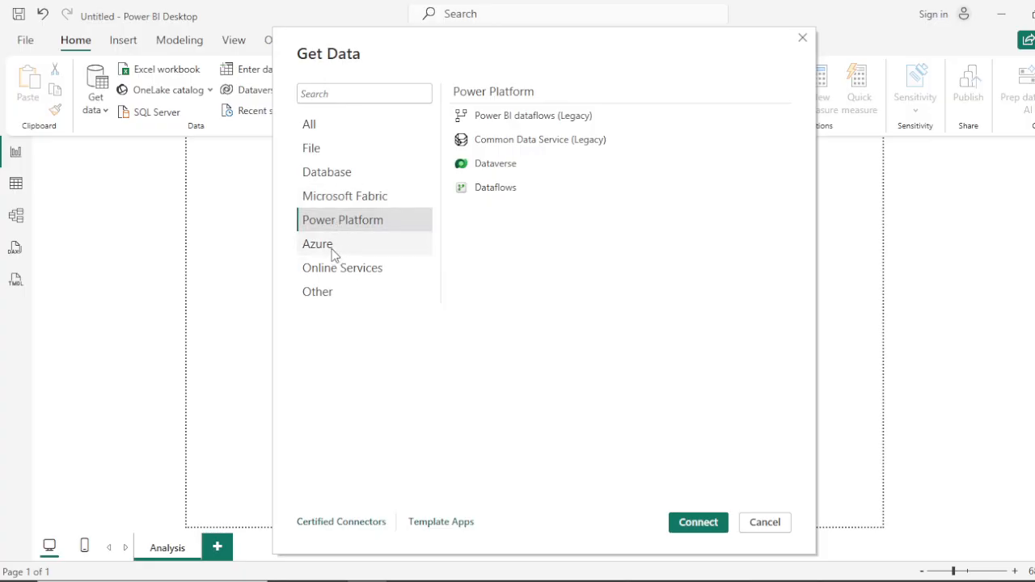
{"action": "left_click", "coordinate": [333, 253]}
{"action": "left_click", "coordinate": [340, 272]}
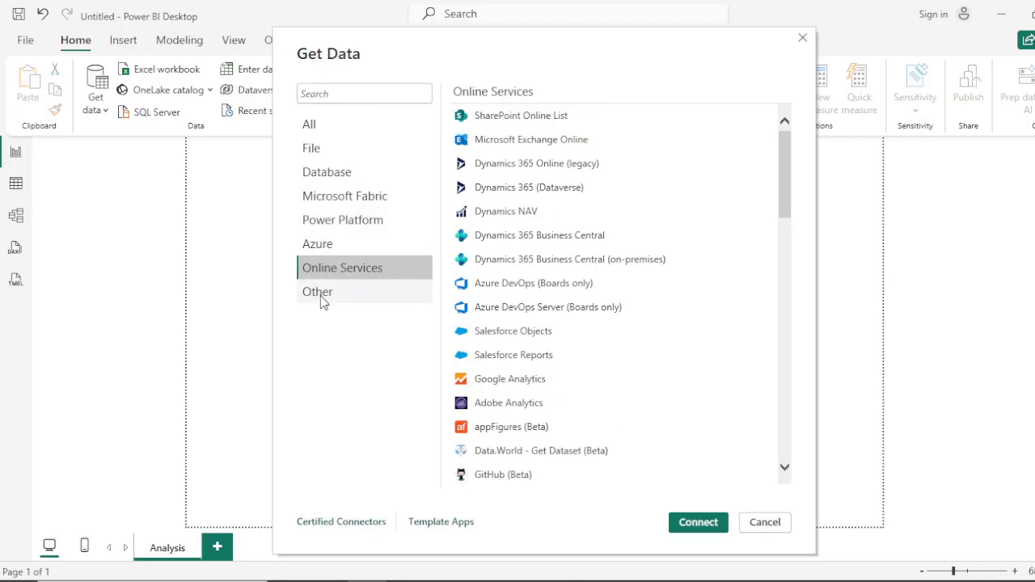
{"action": "left_click", "coordinate": [322, 297]}
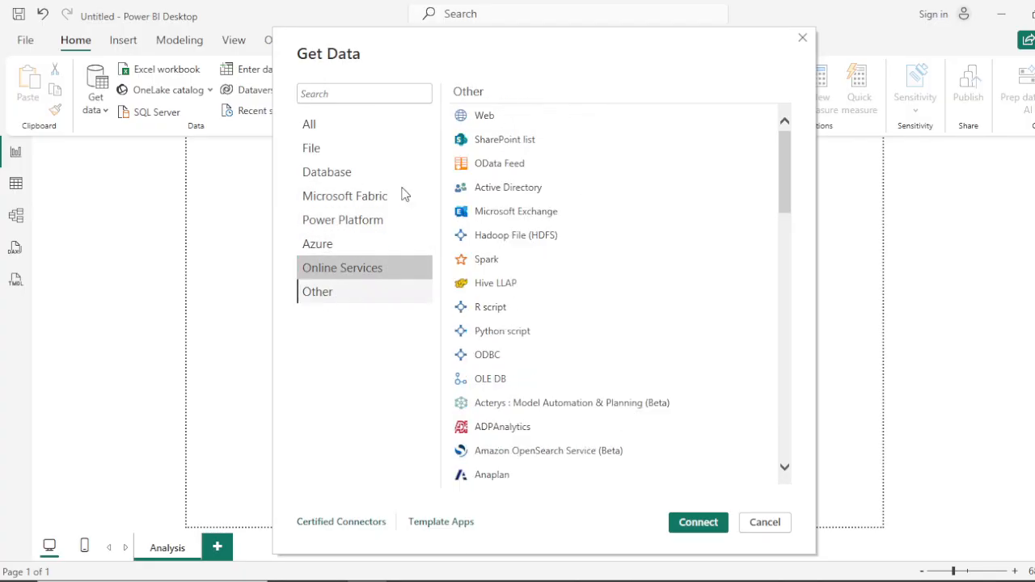
Choose Text/CSV from the full connector list and connect to it
{"action": "left_click", "coordinate": [312, 132]}
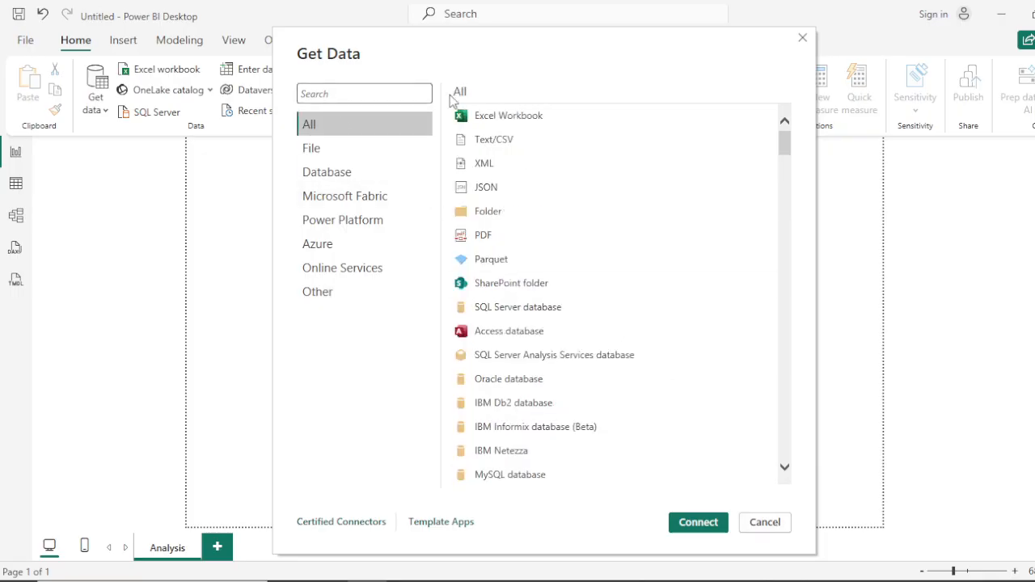
{"action": "left_click", "coordinate": [496, 142]}
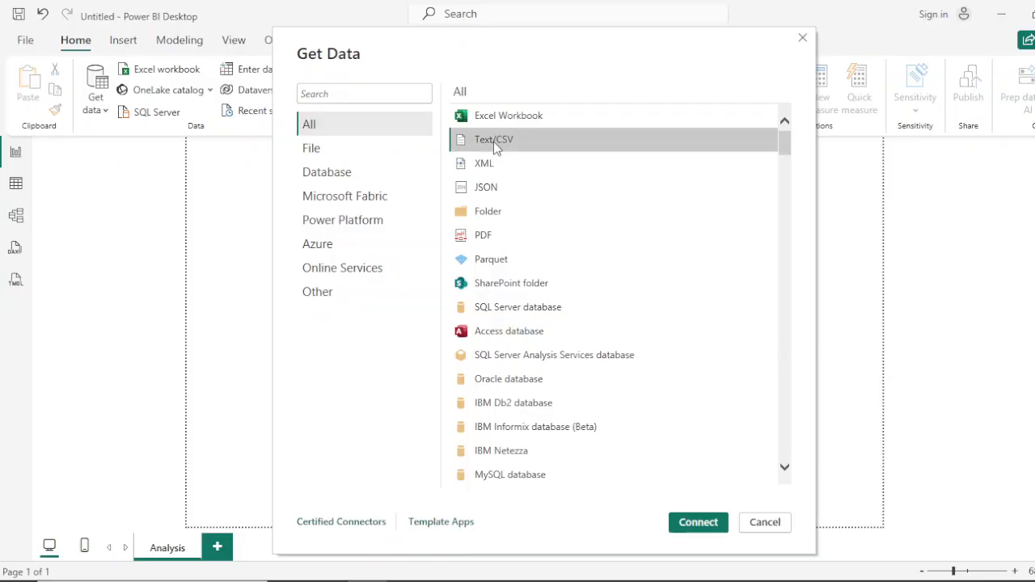
{"action": "left_click", "coordinate": [698, 522]}
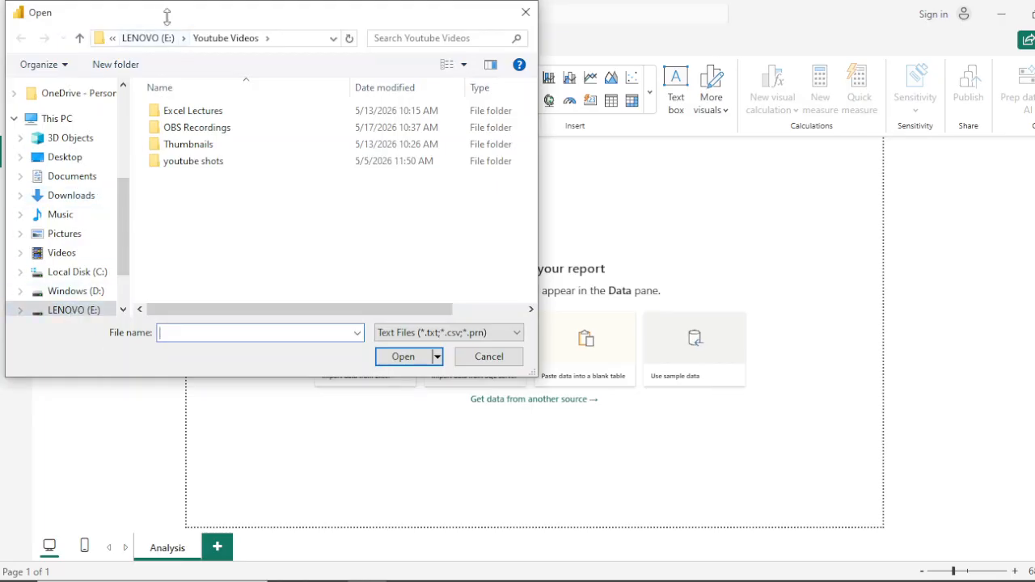
Browse to Data Analytics Class Files > Power BI > Class 1 > AdventureWorks Data (1) on drive E
{"action": "left_click", "coordinate": [153, 38]}
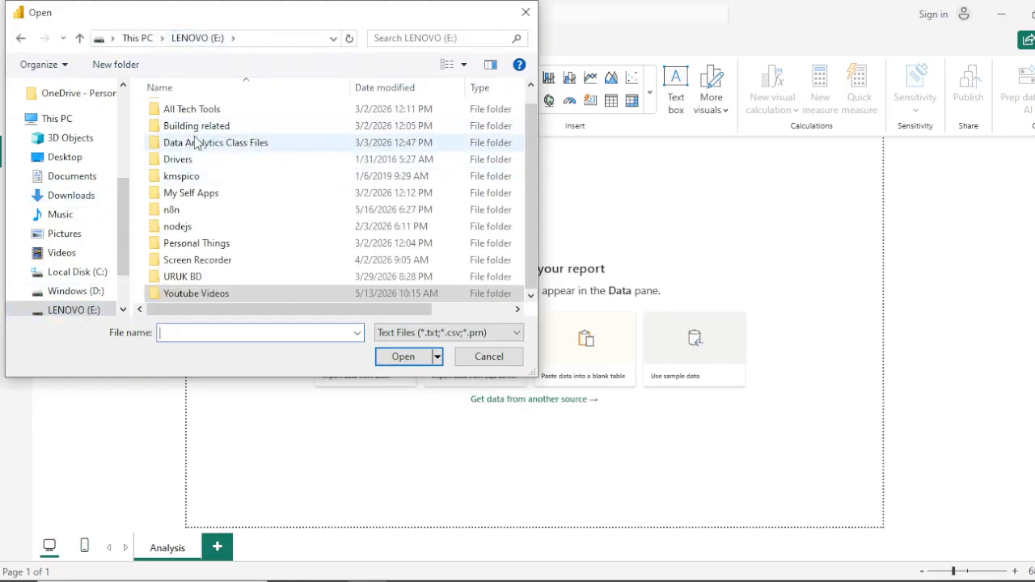
{"action": "double_click", "coordinate": [196, 143]}
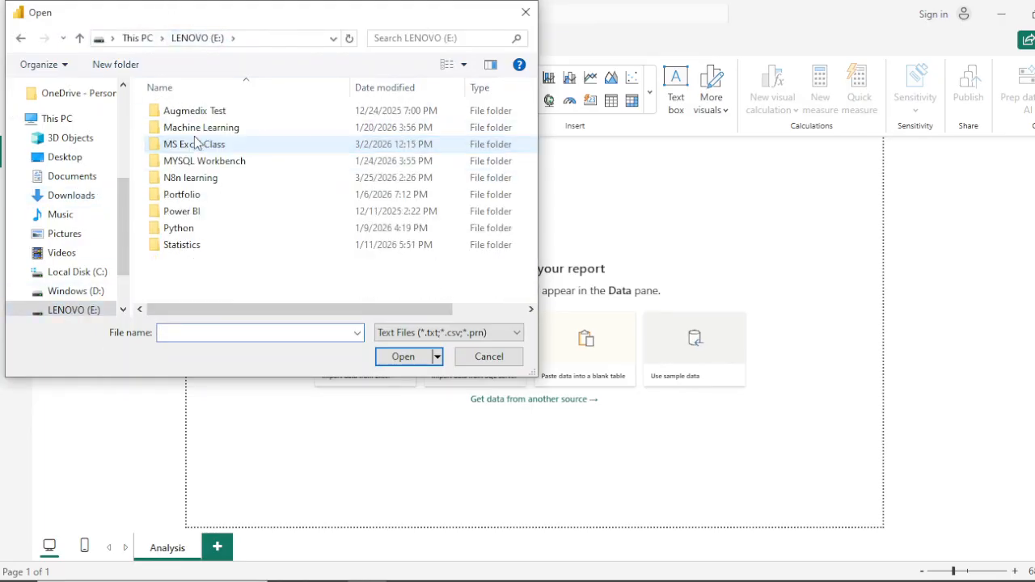
{"action": "double_click", "coordinate": [183, 211]}
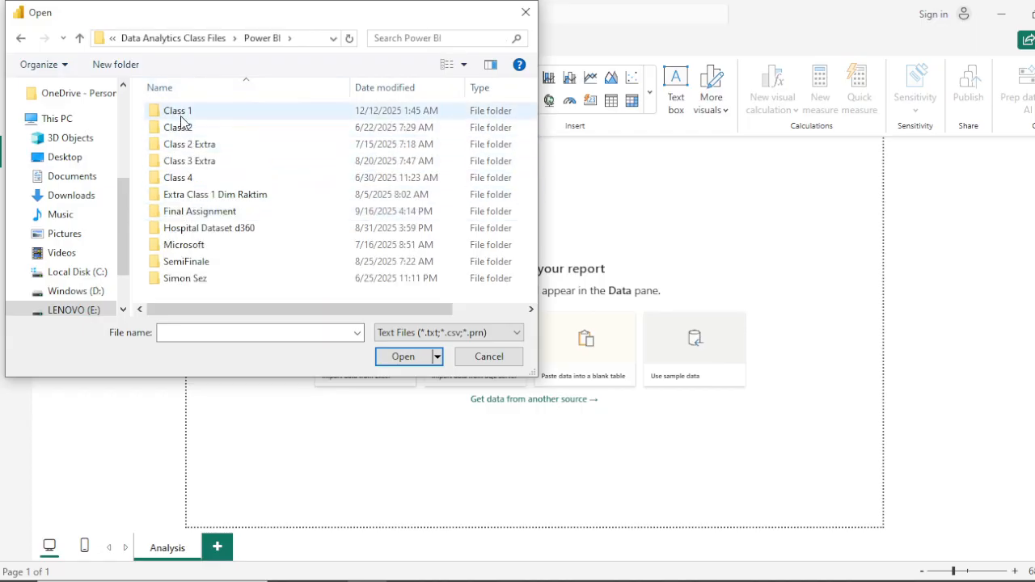
{"action": "left_click", "coordinate": [179, 113]}
{"action": "double_click", "coordinate": [181, 117]}
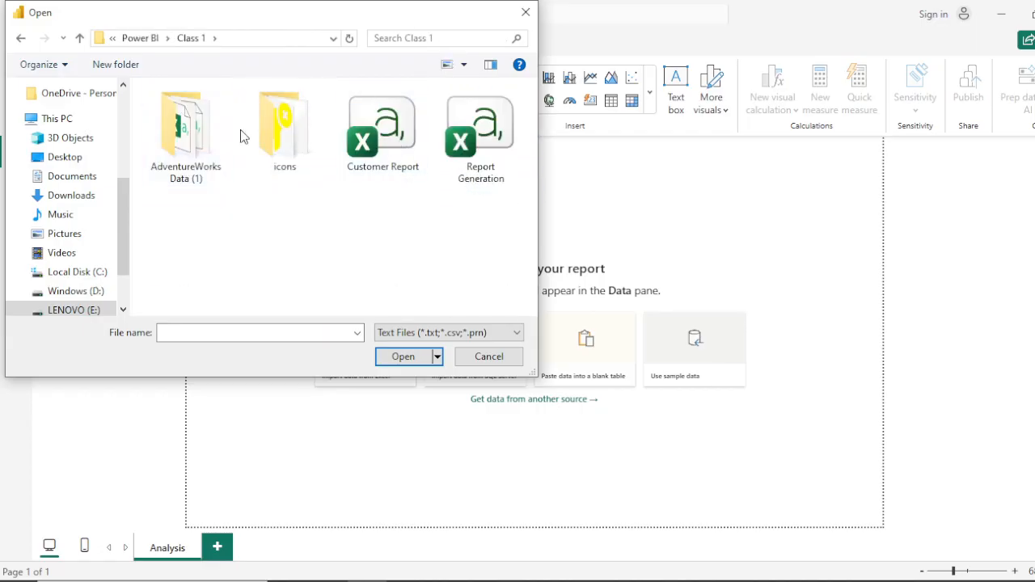
{"action": "left_click", "coordinate": [194, 138]}
{"action": "double_click", "coordinate": [194, 136]}
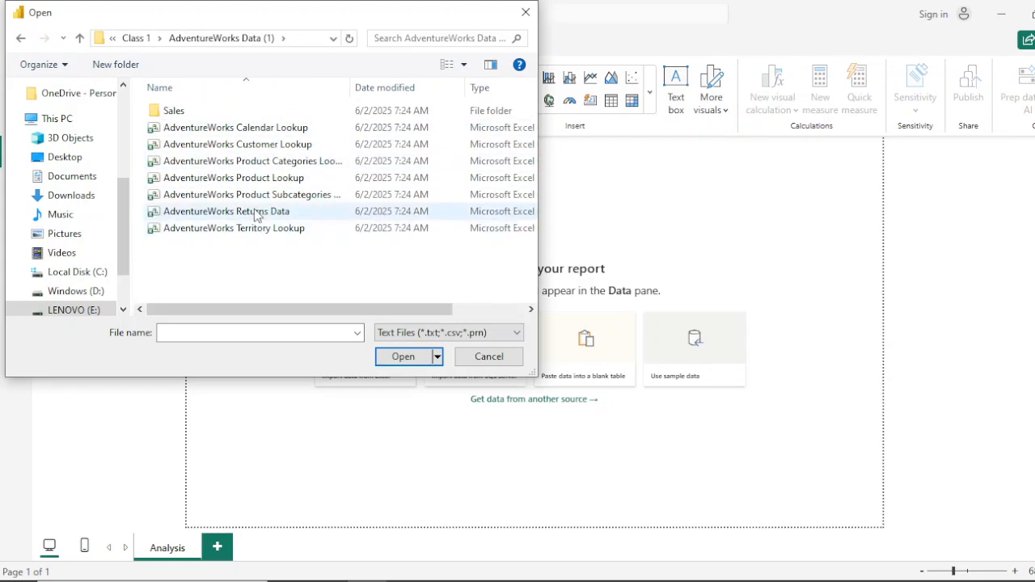
Import the AdventureWorks Customer Lookup file and open its data for transformation in Power Query Editor
{"action": "left_click", "coordinate": [259, 148]}
{"action": "double_click", "coordinate": [259, 149]}
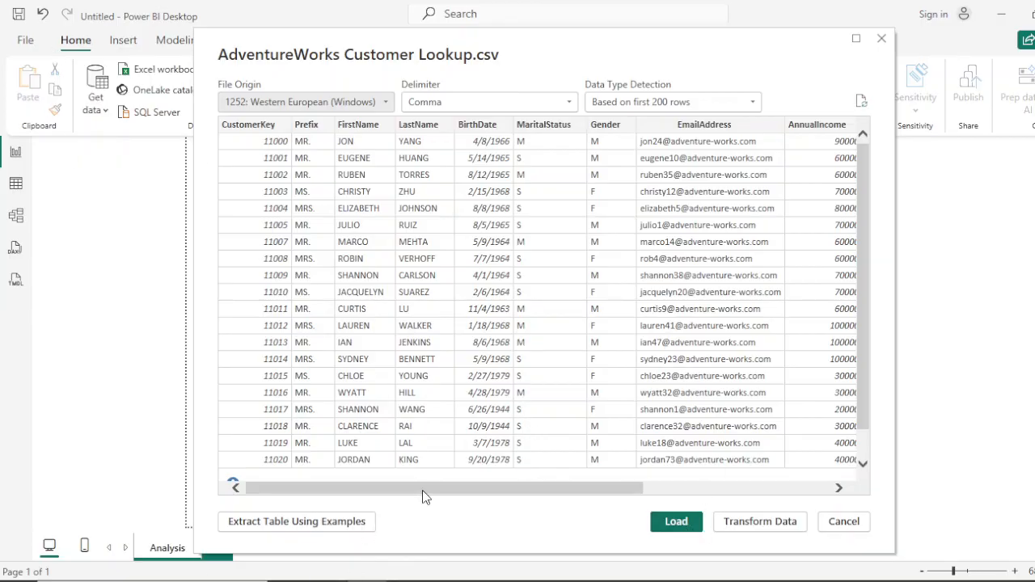
{"action": "left_click_drag", "start_coordinate": [424, 491], "coordinate": [370, 480]}
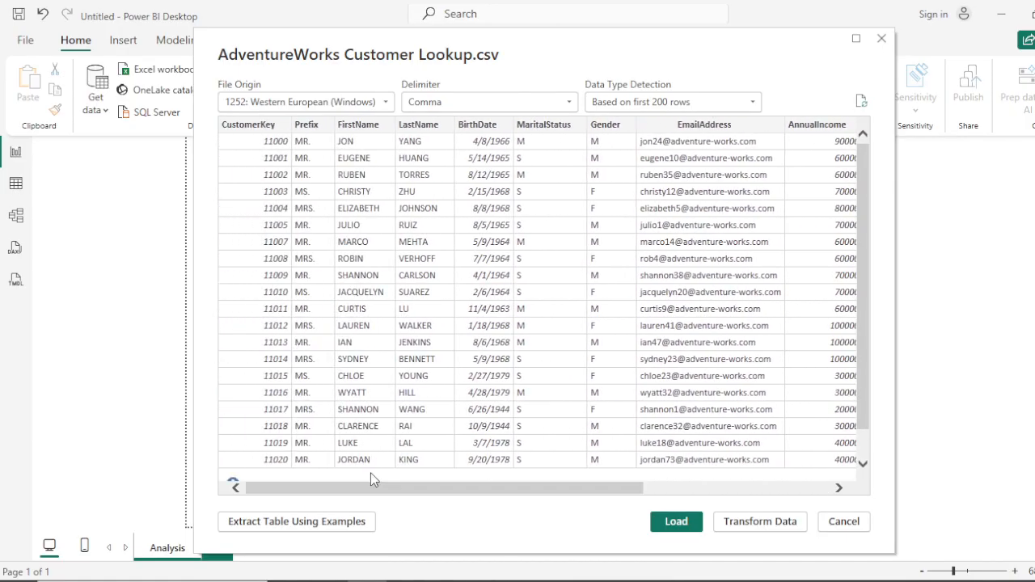
{"action": "left_click", "coordinate": [752, 530]}
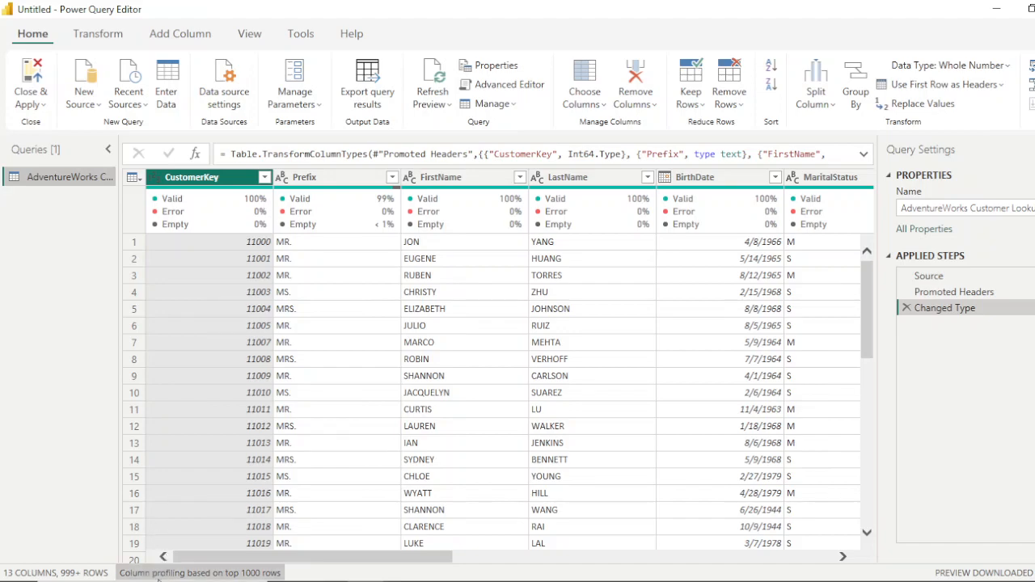
View the column profiling options, and look across the customer table's columns as far as HomeOwner
{"action": "left_click", "coordinate": [217, 573]}
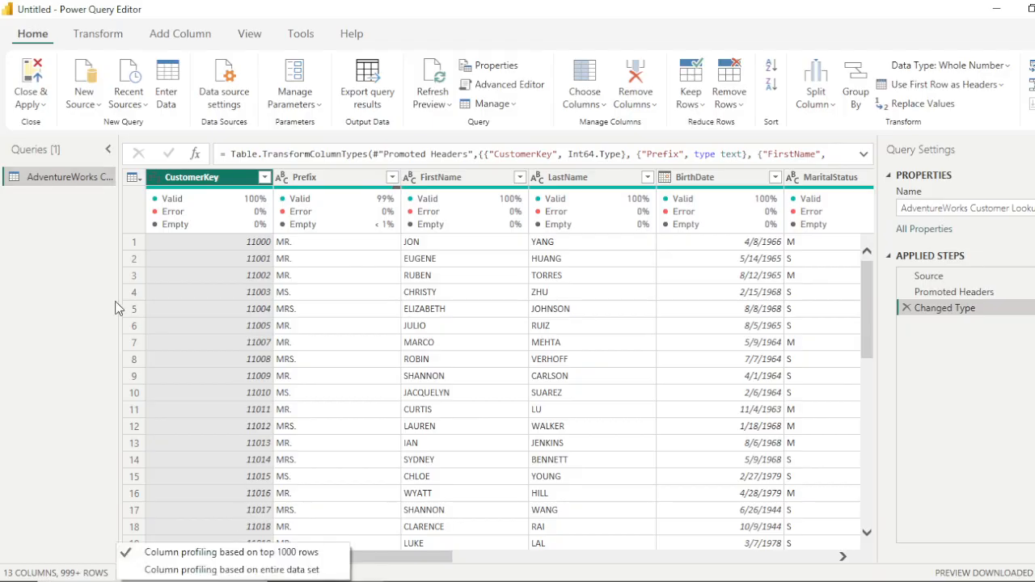
{"action": "left_click", "coordinate": [88, 290]}
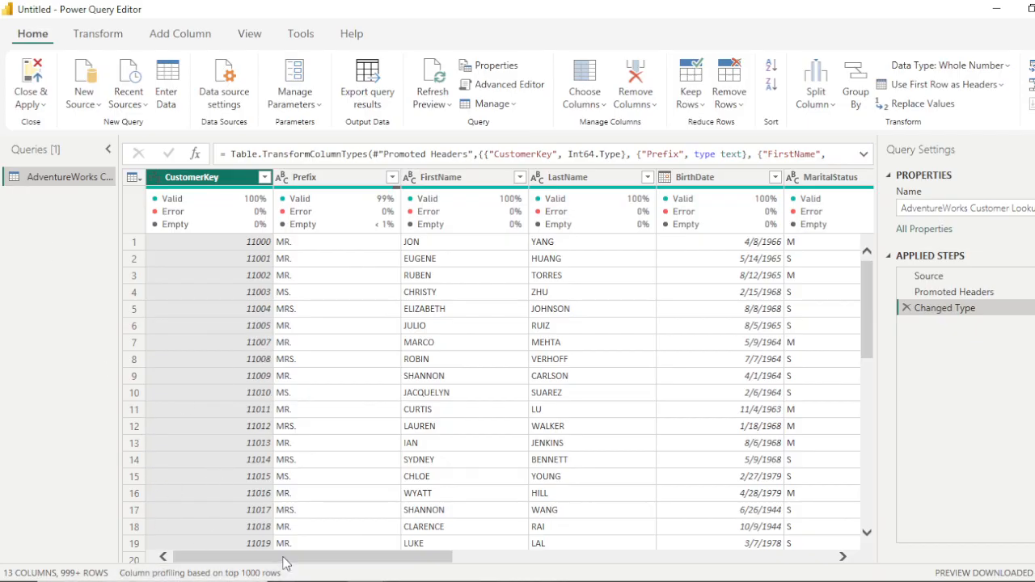
{"action": "left_click_drag", "start_coordinate": [283, 564], "coordinate": [672, 569]}
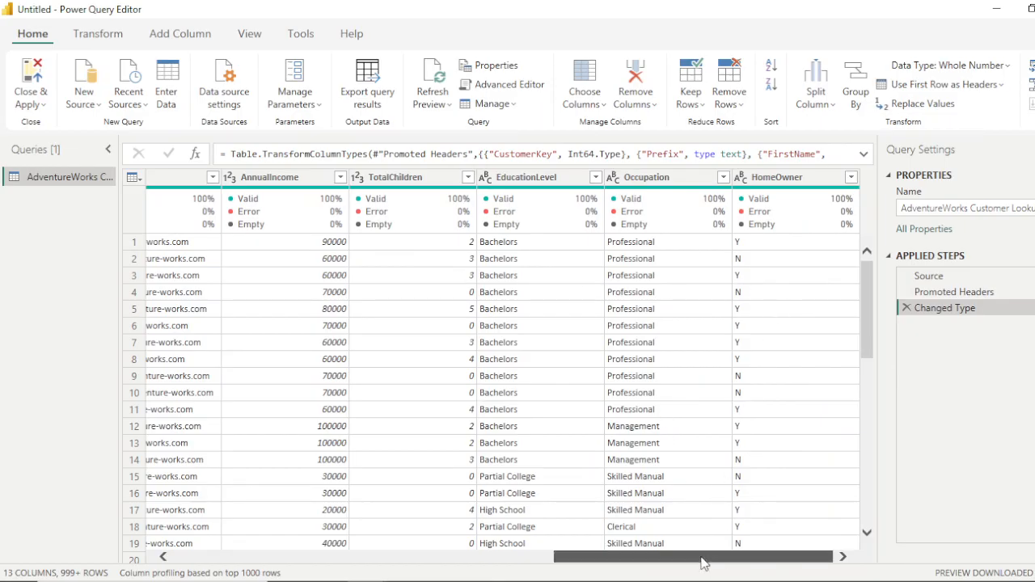
{"action": "left_click_drag", "start_coordinate": [702, 563], "coordinate": [296, 566]}
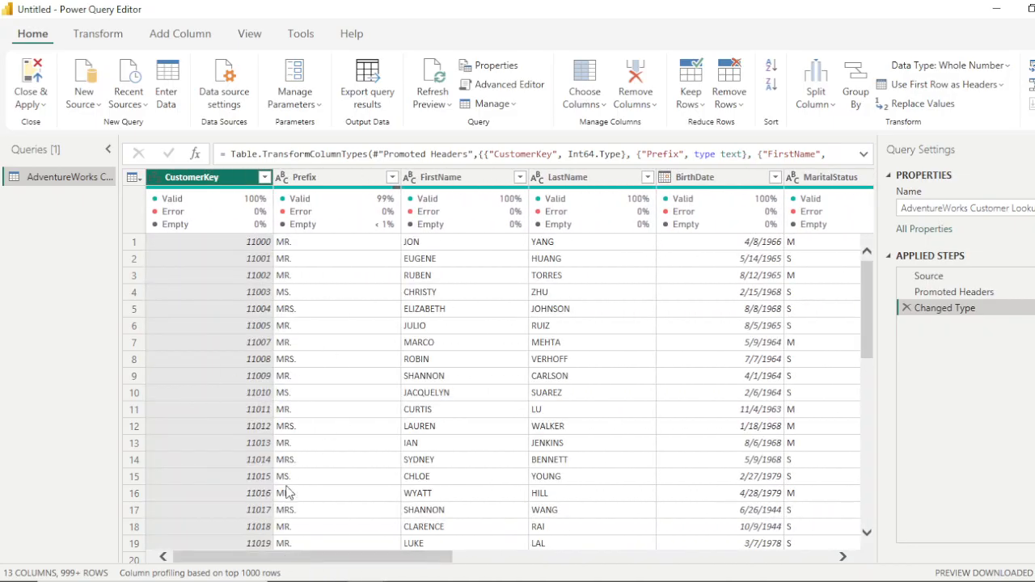
Set column profiling to be based on the entire data set
{"action": "left_click", "coordinate": [192, 573]}
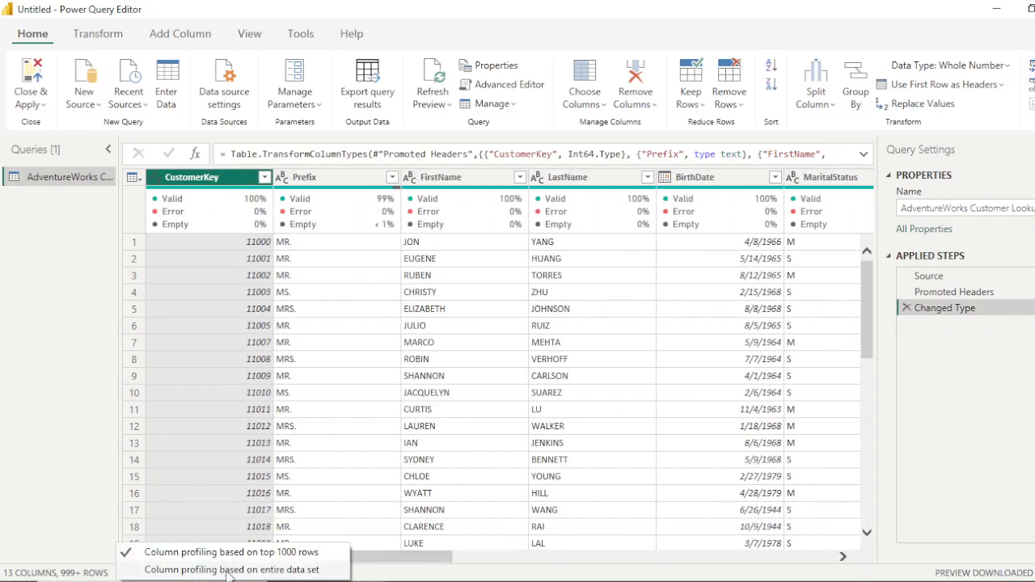
{"action": "left_click", "coordinate": [229, 570]}
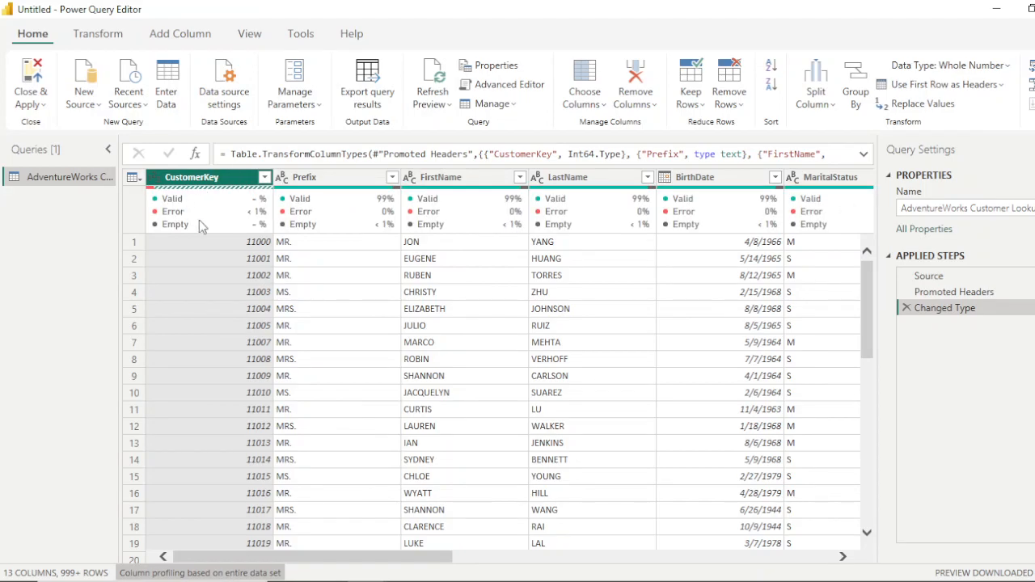
{"action": "mouse_move", "coordinate": [191, 210]}
{"action": "left_click", "coordinate": [461, 581]}
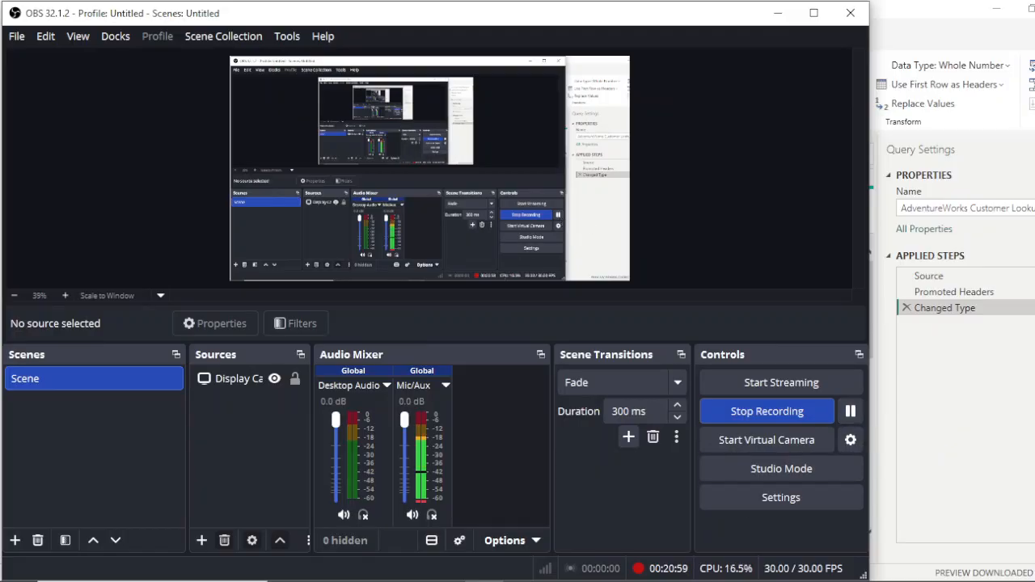
{"action": "left_click", "coordinate": [477, 581]}
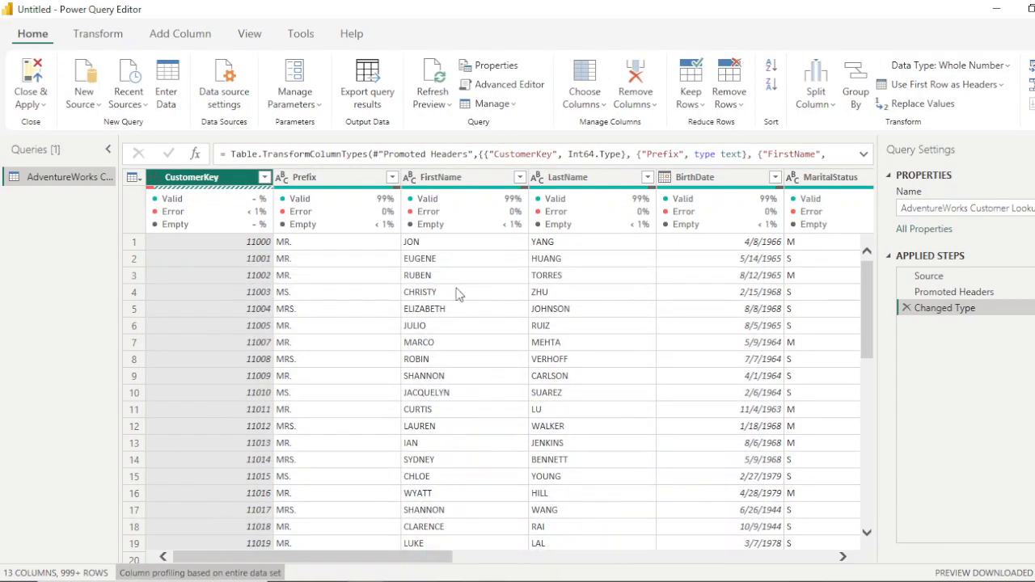
{"action": "mouse_move", "coordinate": [164, 199]}
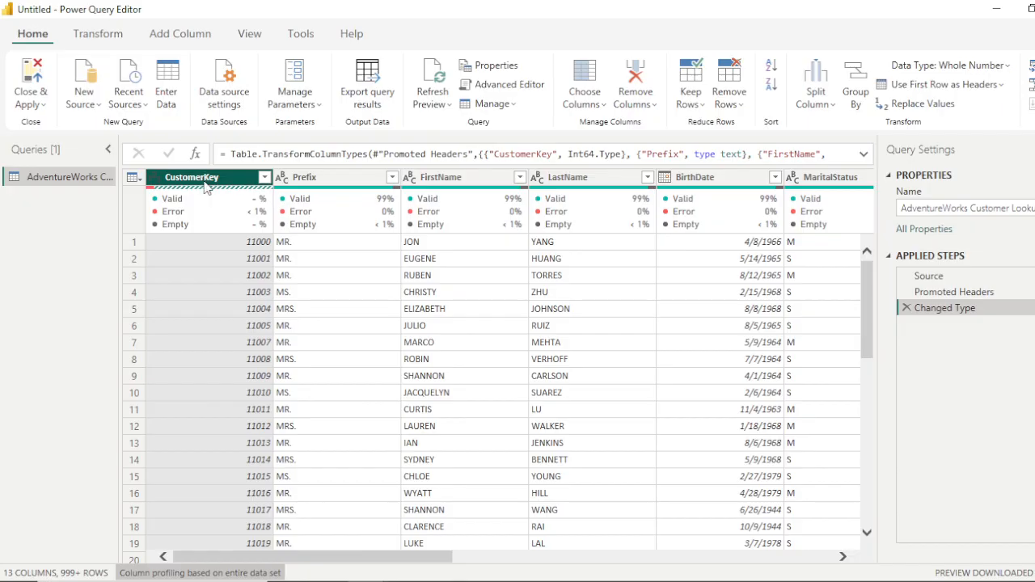
{"action": "mouse_move", "coordinate": [223, 226]}
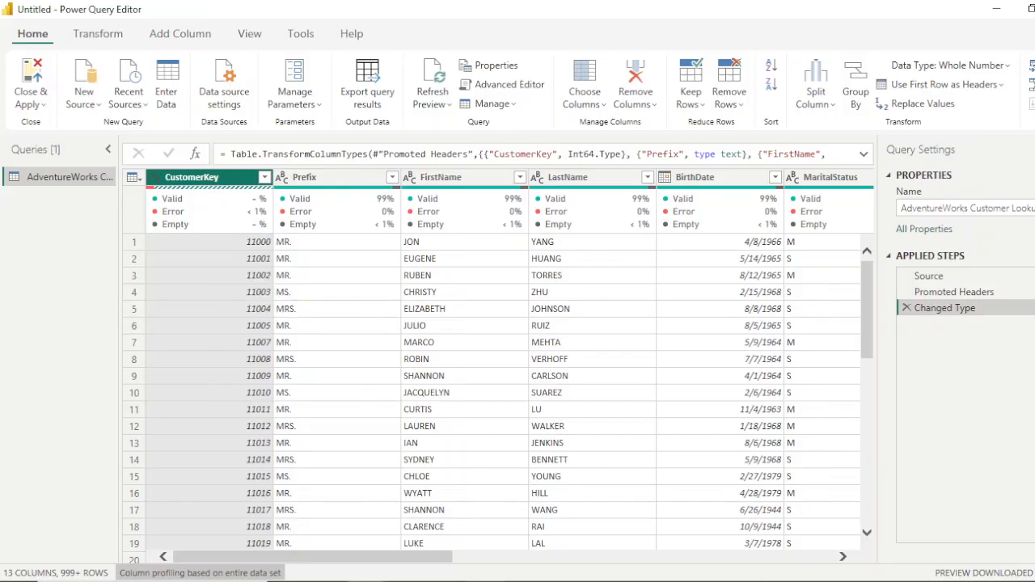
{"action": "mouse_move", "coordinate": [484, 581]}
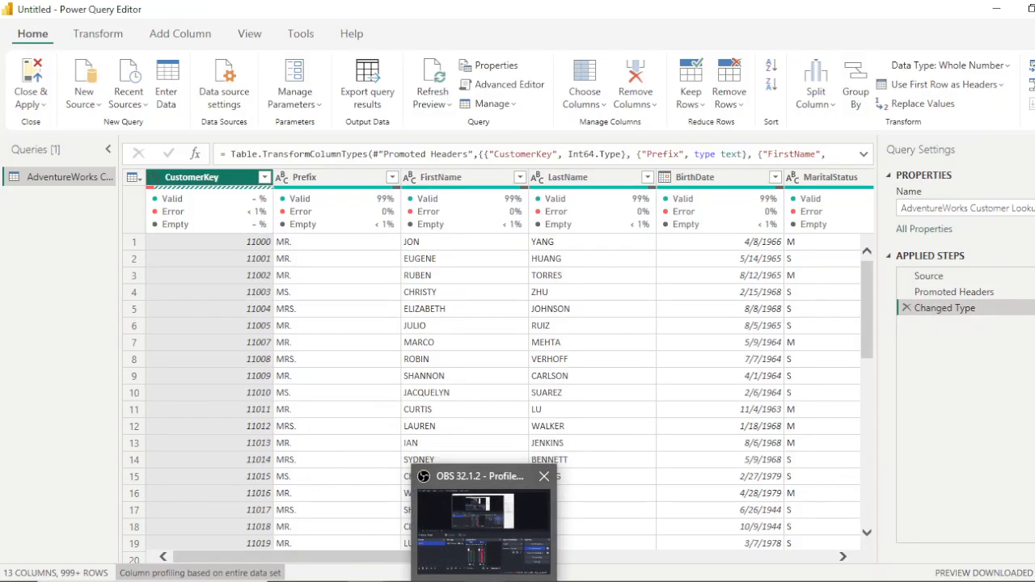
{"action": "left_click", "coordinate": [489, 537]}
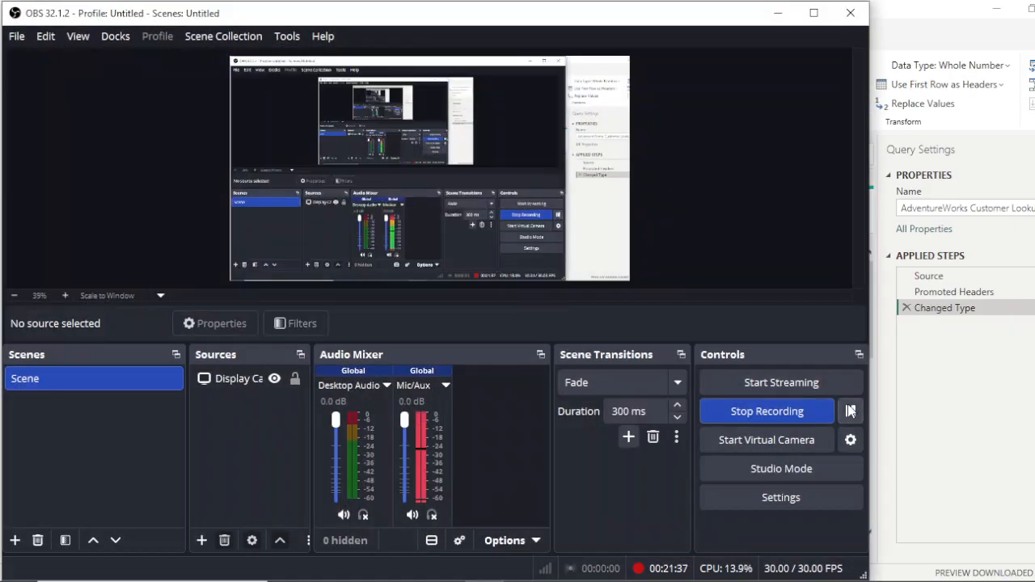
{"action": "left_click", "coordinate": [778, 14]}
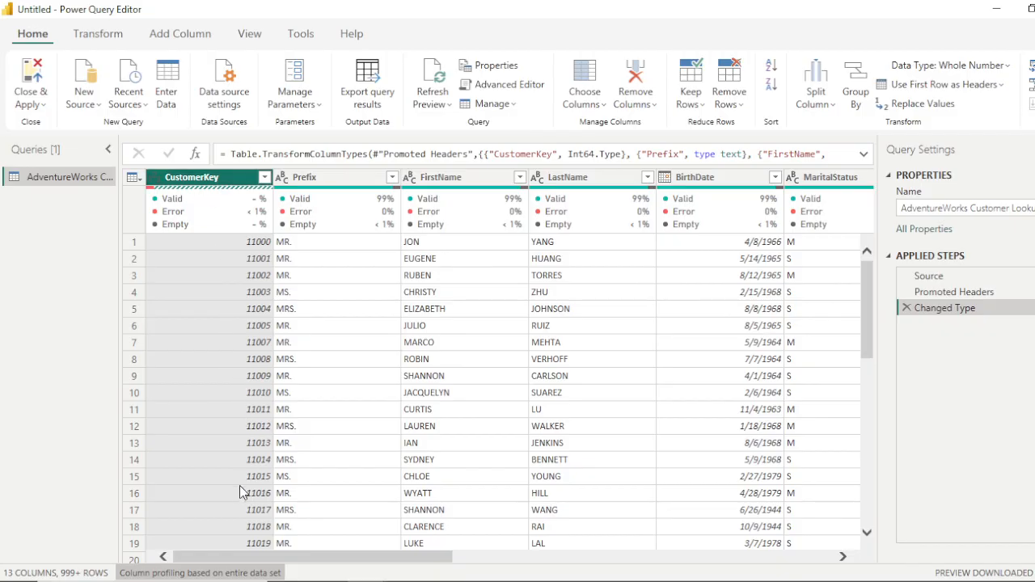
Look through the CustomerKey rows and the column's filter list for the error values, leaving the filter unchanged
{"action": "scroll", "coordinate": [242, 492], "scroll_direction": "down", "scroll_amount": 5}
{"action": "scroll", "coordinate": [242, 492], "scroll_direction": "up", "scroll_amount": 5}
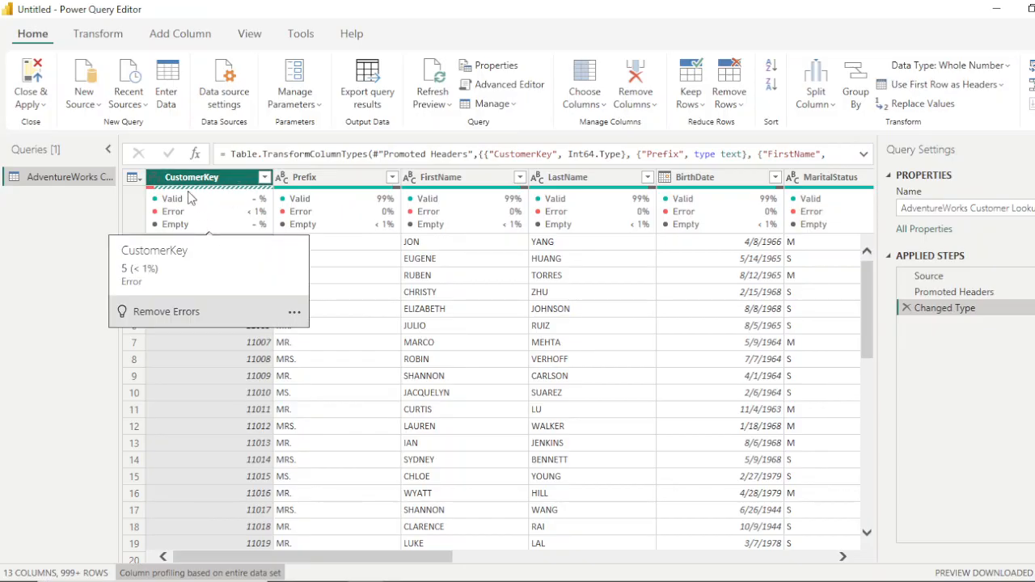
{"action": "left_click", "coordinate": [265, 178]}
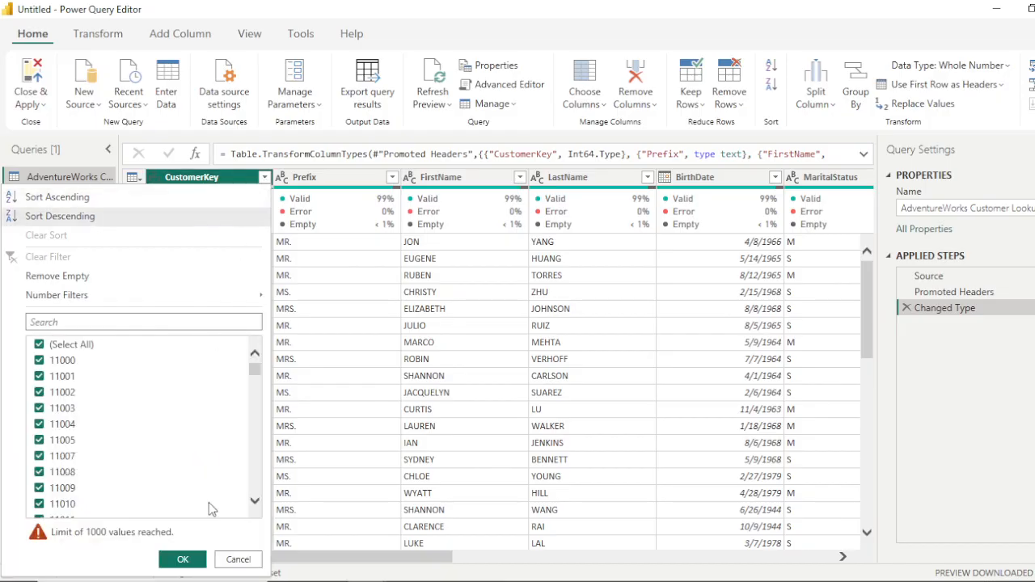
{"action": "mouse_move", "coordinate": [257, 372]}
{"action": "left_mouse_down"}
{"action": "mouse_move", "coordinate": [257, 518]}
{"action": "mouse_move", "coordinate": [261, 357]}
{"action": "left_mouse_up"}
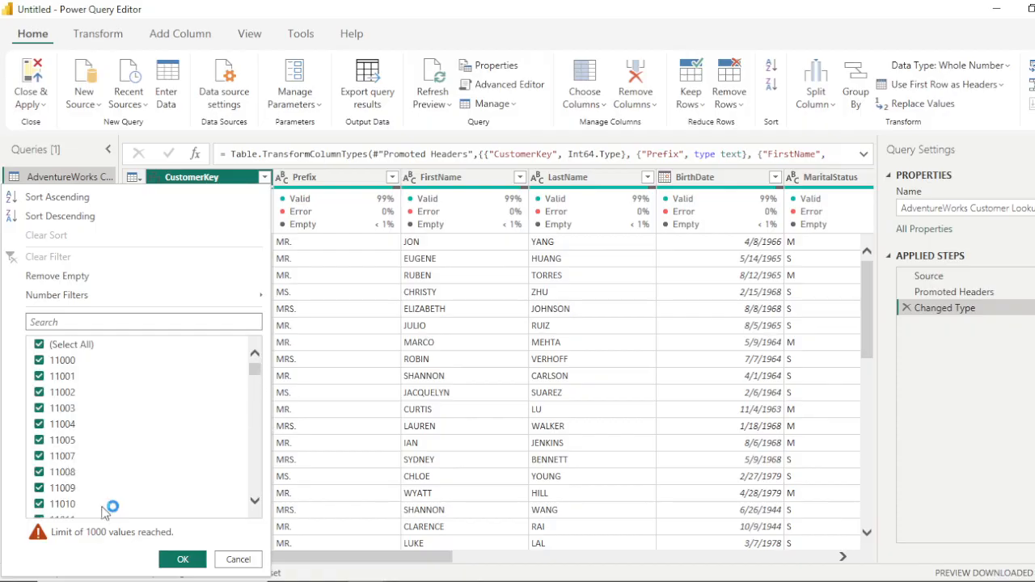
{"action": "left_click", "coordinate": [238, 562]}
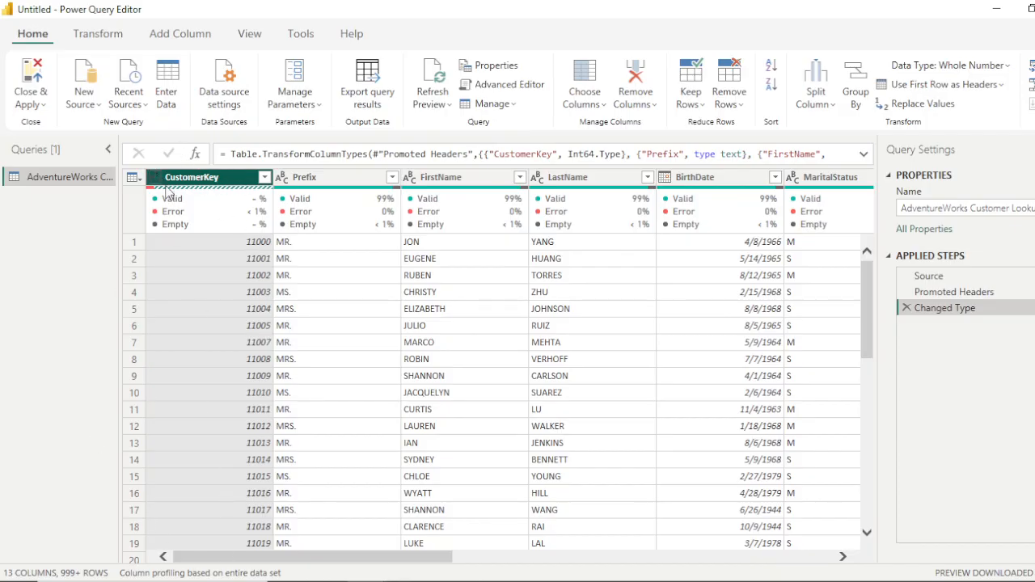
Try to sort the table by CustomerKey in descending order, and delete the resulting Sorted Rows step
{"action": "left_click", "coordinate": [264, 177]}
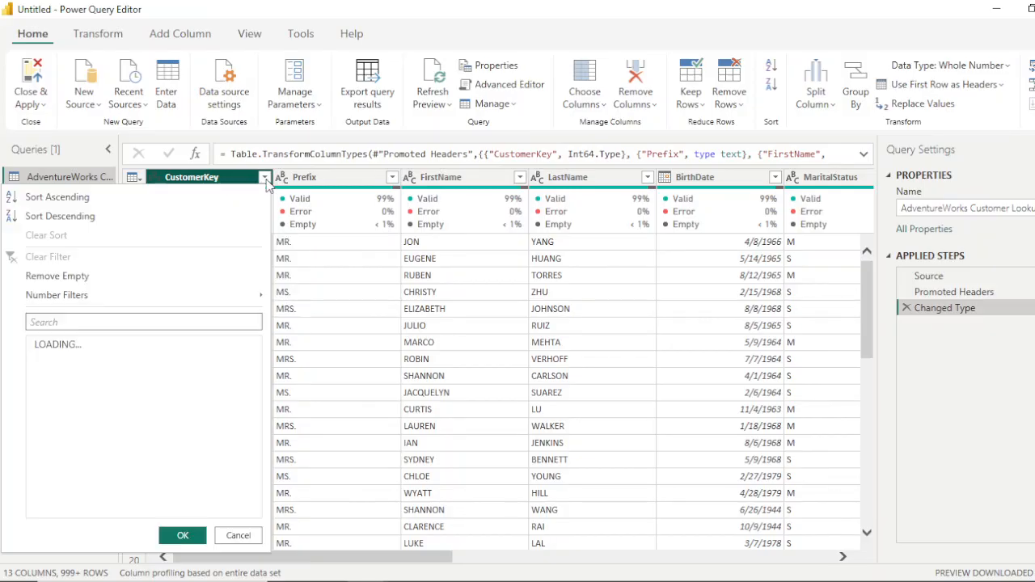
{"action": "left_click", "coordinate": [66, 215]}
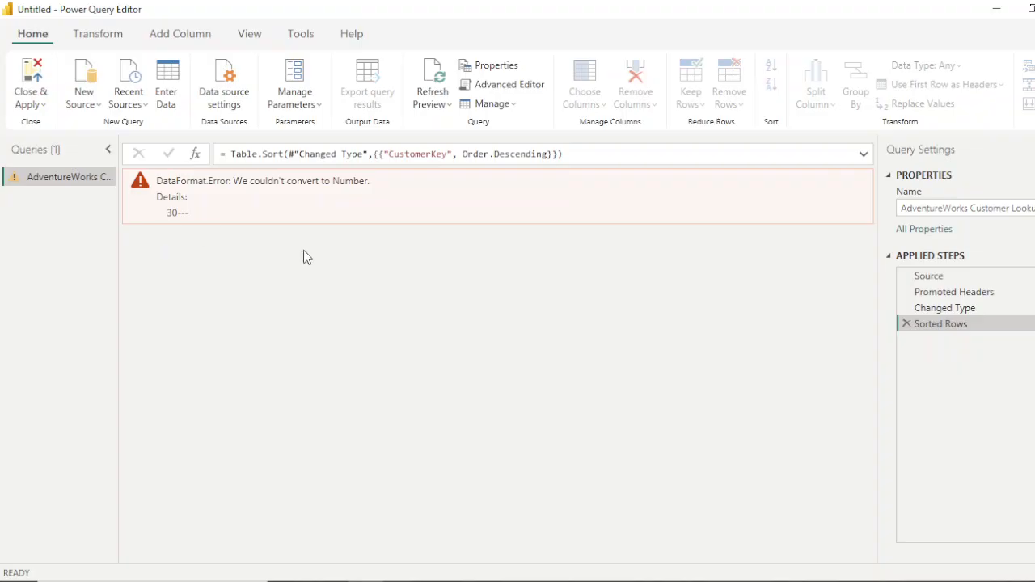
{"action": "left_click", "coordinate": [907, 323]}
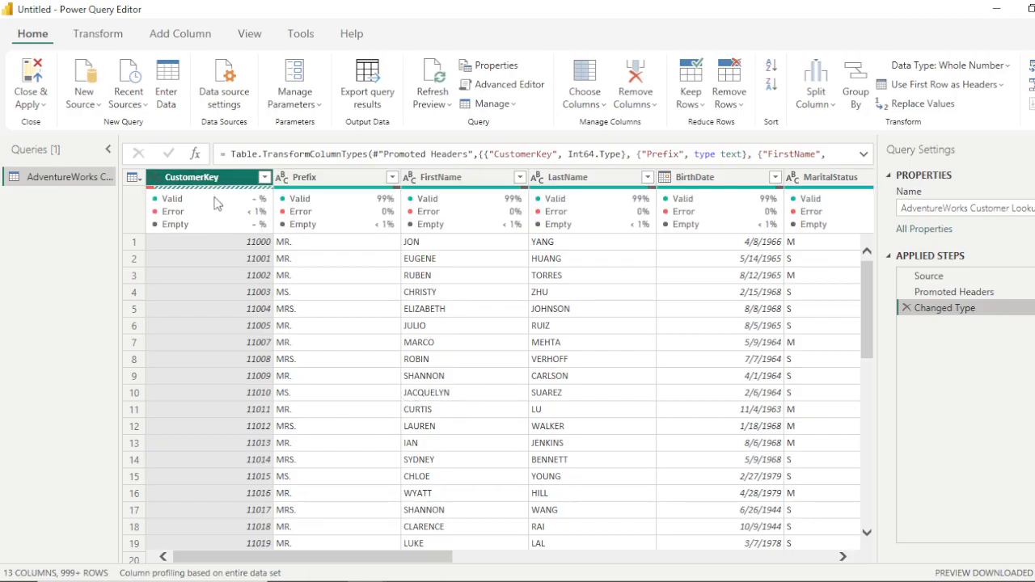
Remove the rows with errors in the CustomerKey column, and check the column's quality metrics again
{"action": "mouse_move", "coordinate": [225, 218]}
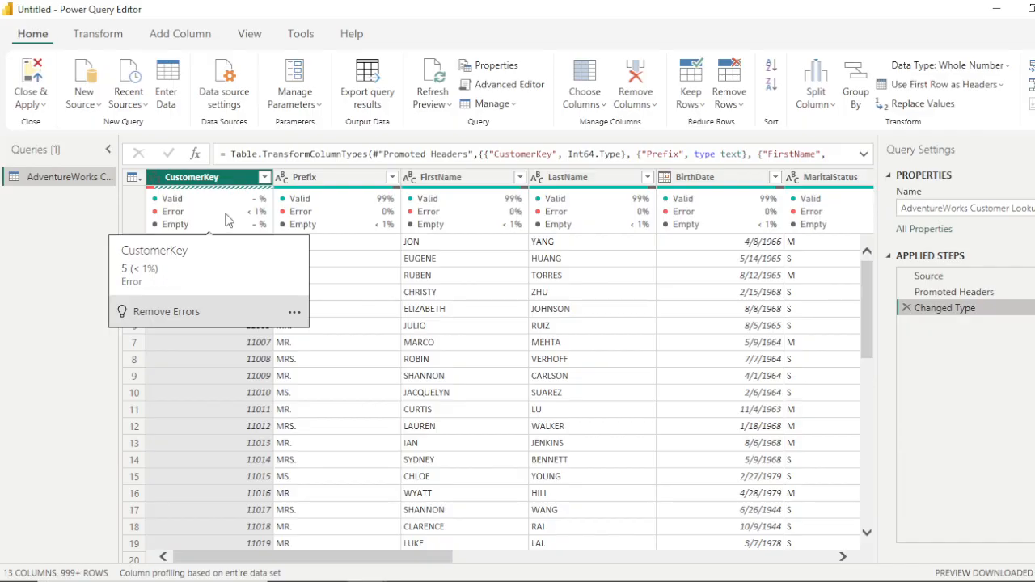
{"action": "right_click", "coordinate": [228, 221]}
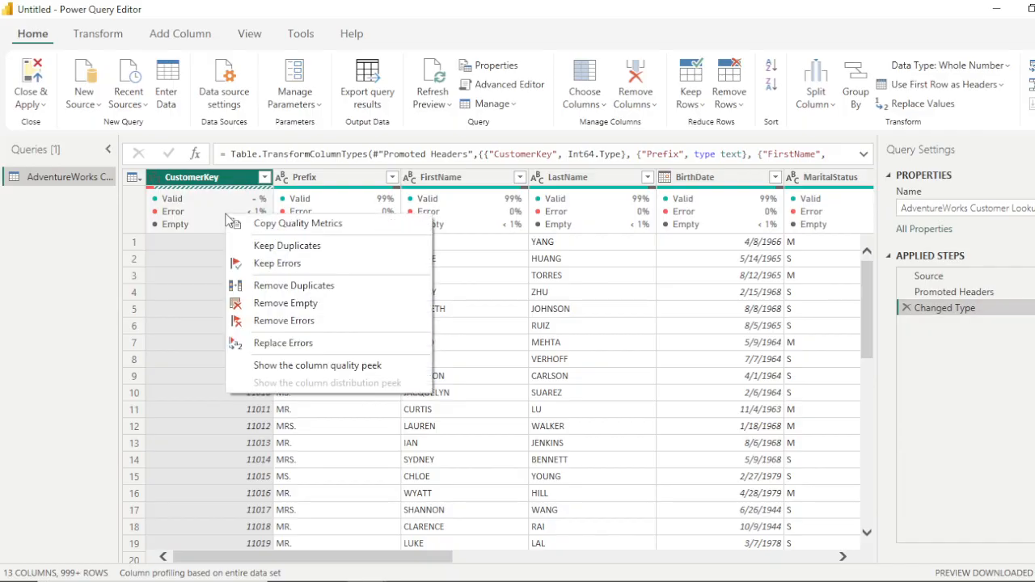
{"action": "left_click", "coordinate": [284, 321]}
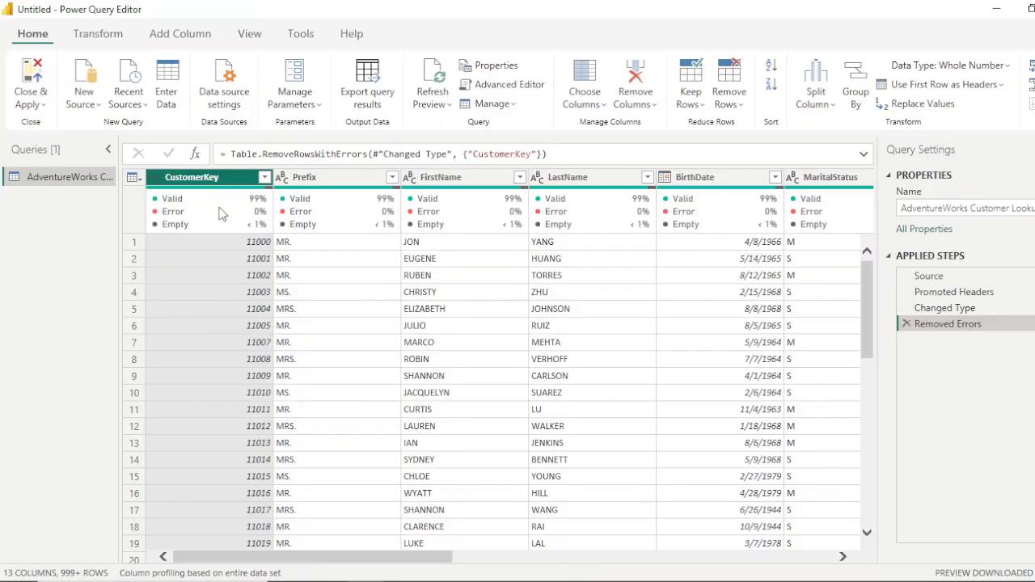
{"action": "mouse_move", "coordinate": [212, 219]}
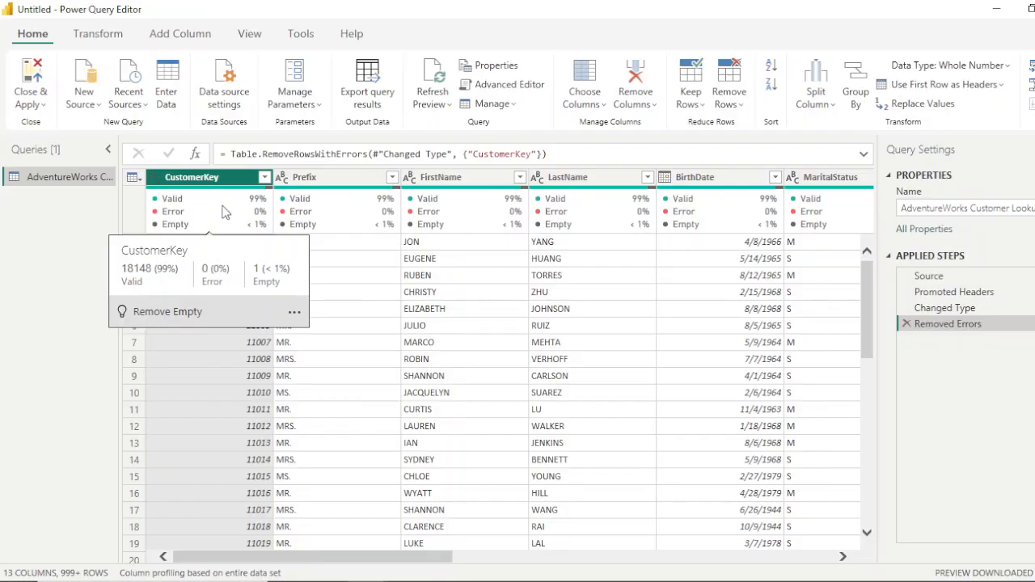
{"action": "right_click", "coordinate": [224, 212]}
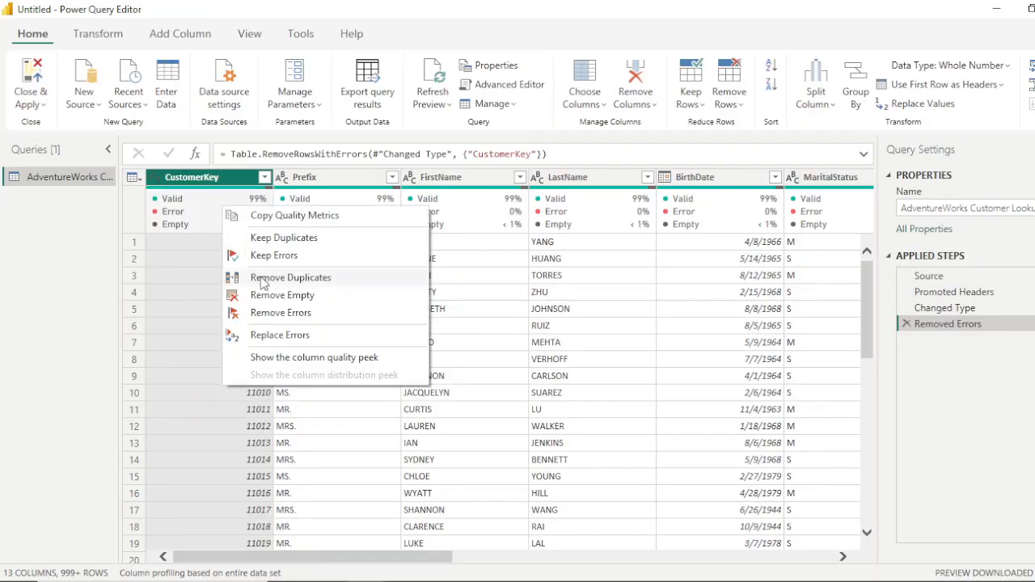
{"action": "left_click", "coordinate": [97, 226]}
{"action": "mouse_move", "coordinate": [174, 231]}
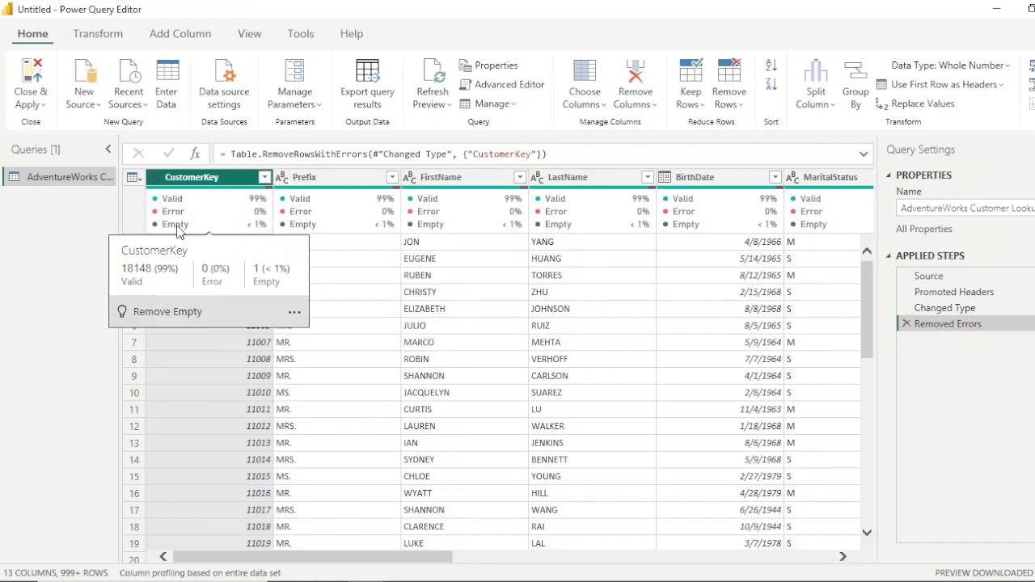
Sort the table by CustomerKey in descending order, and change the sort to ascending
{"action": "left_click", "coordinate": [264, 178]}
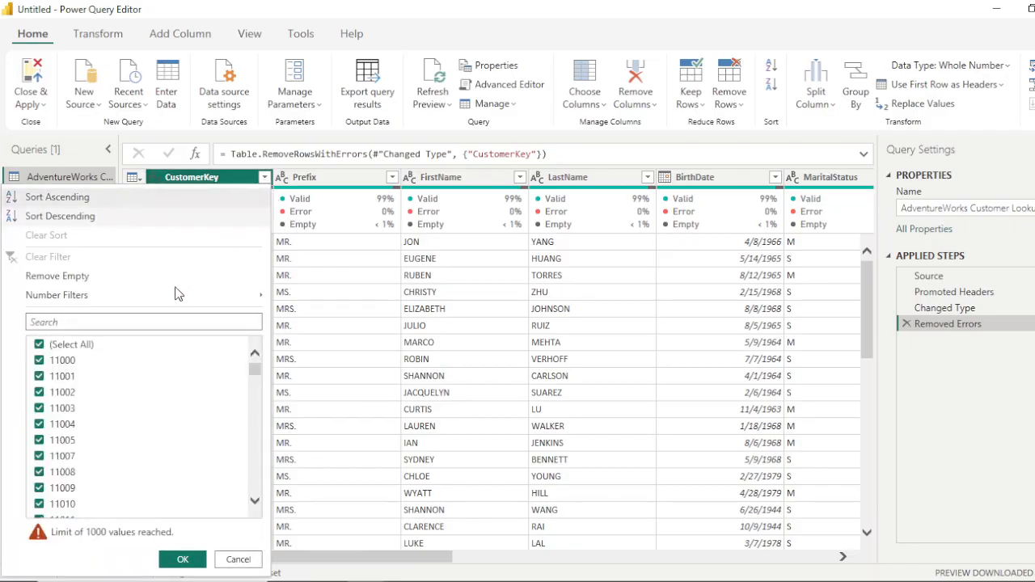
{"action": "left_click", "coordinate": [48, 217]}
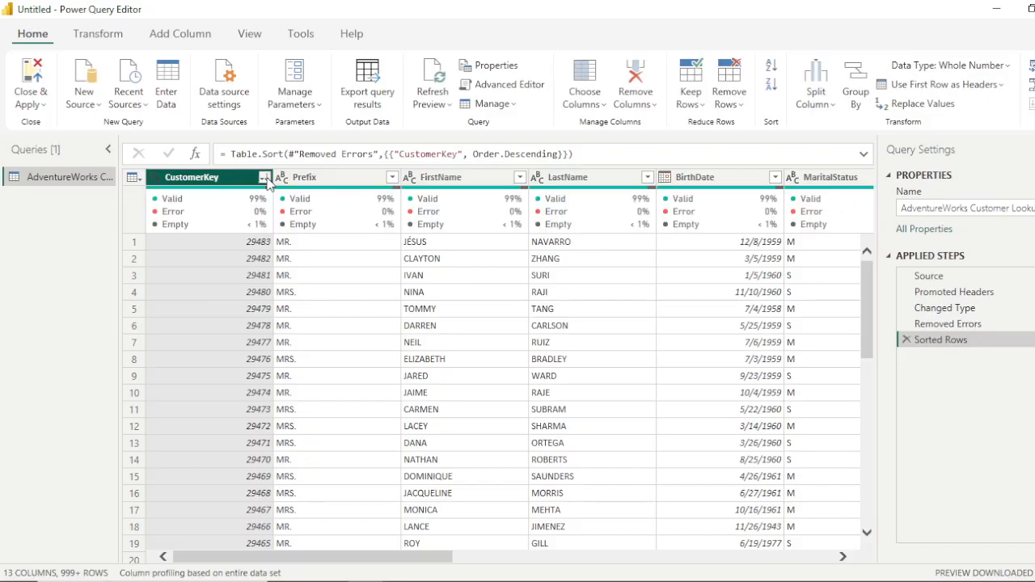
{"action": "left_click", "coordinate": [264, 178]}
{"action": "left_click", "coordinate": [56, 197]}
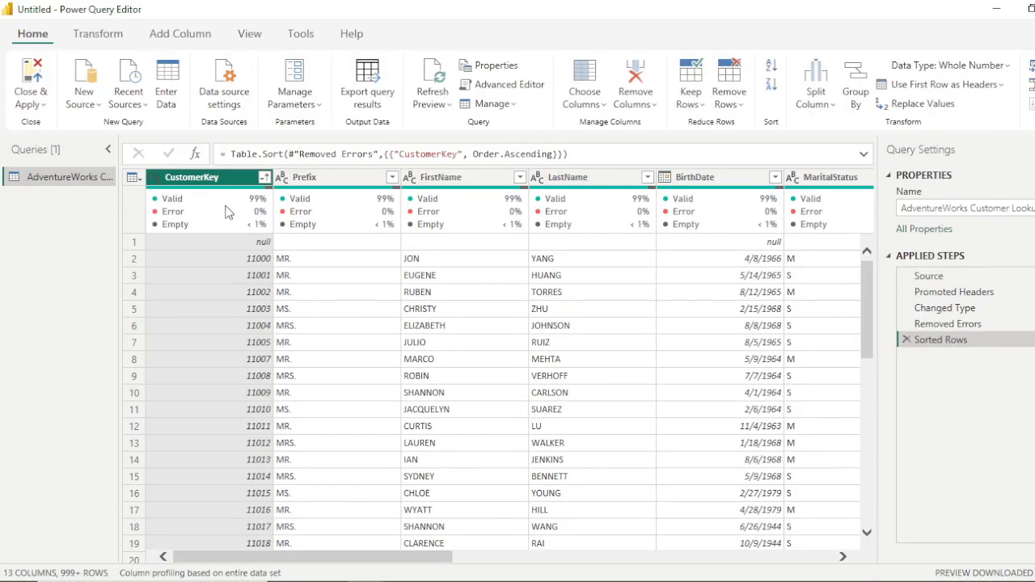
Remove the empty rows from the CustomerKey column, and delete that Filtered Rows step again
{"action": "right_click", "coordinate": [227, 209]}
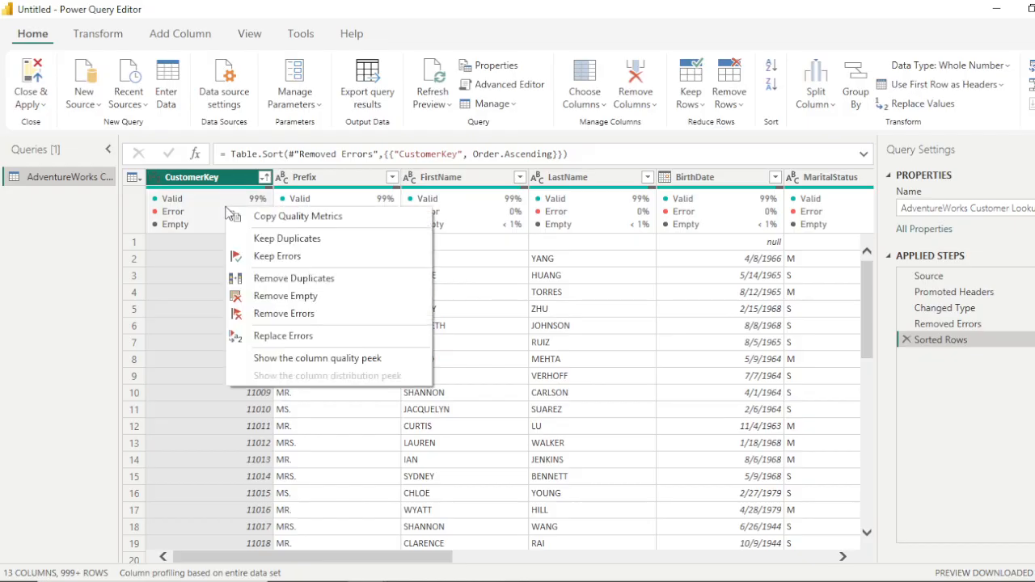
{"action": "left_click", "coordinate": [286, 296]}
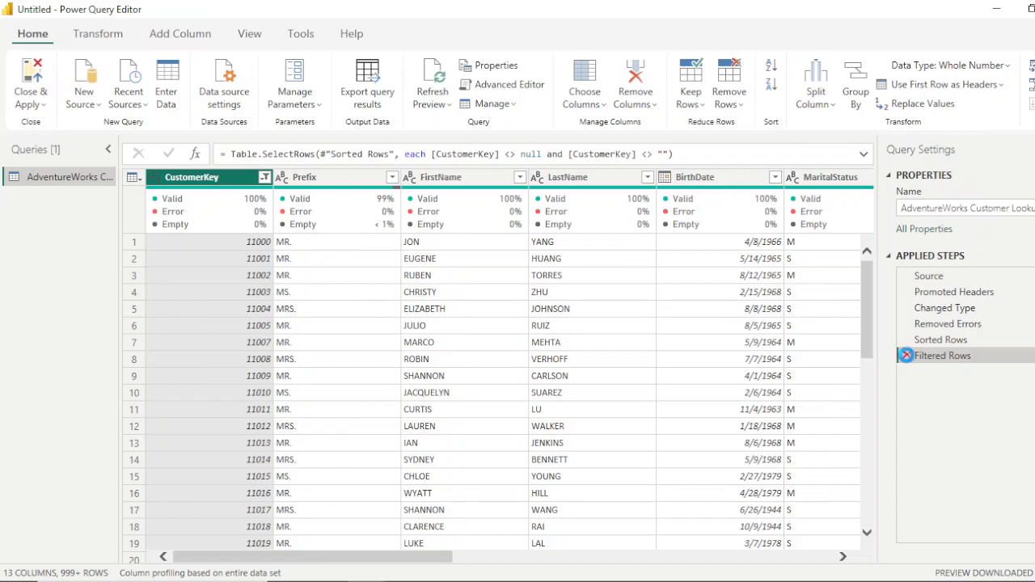
{"action": "left_click", "coordinate": [907, 356]}
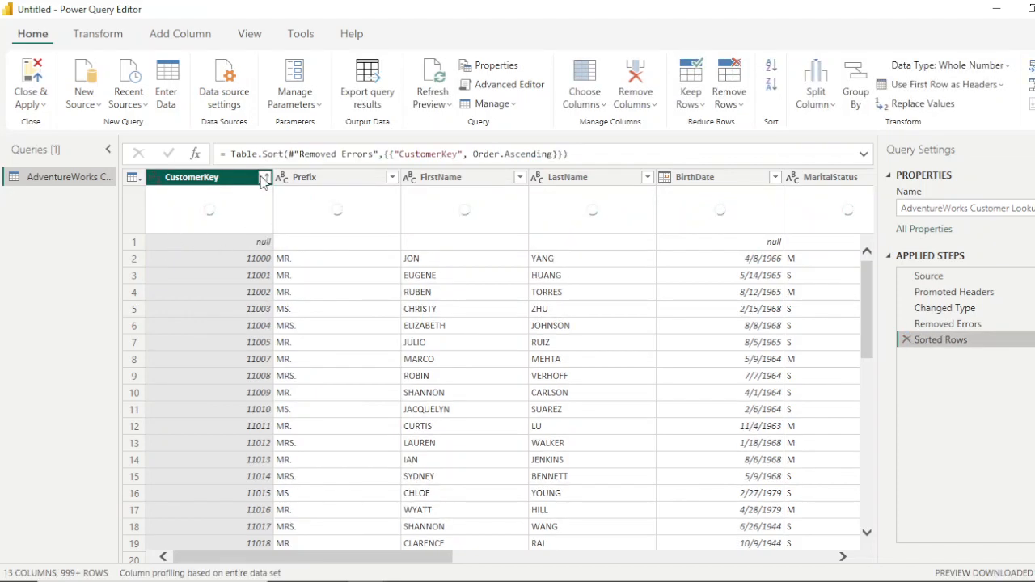
Filter the CustomerKey column to only (null), and look across the columns of the filtered data
{"action": "left_click_drag", "start_coordinate": [263, 179], "coordinate": [260, 245]}
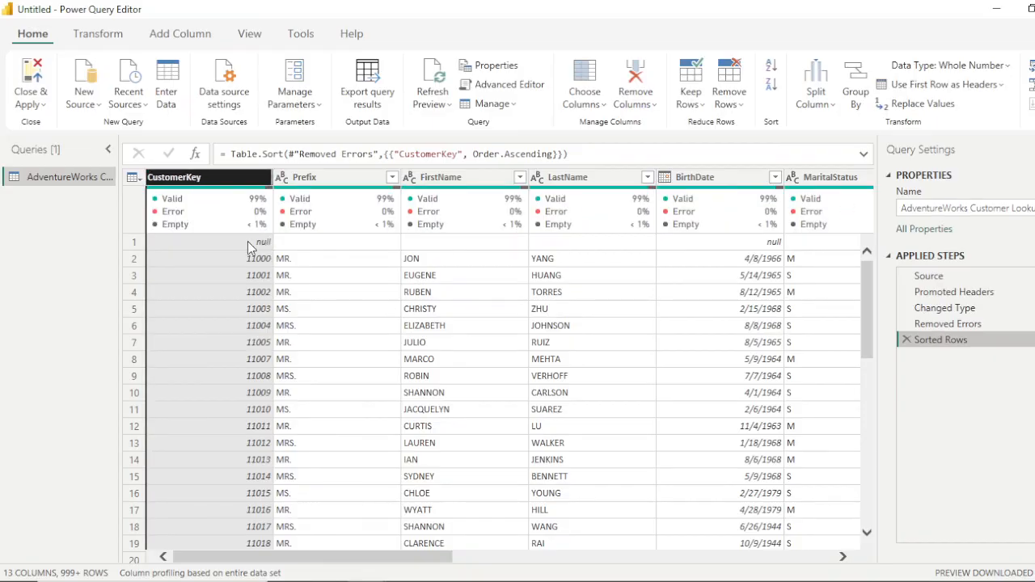
{"action": "left_click_drag", "start_coordinate": [263, 253], "coordinate": [263, 247]}
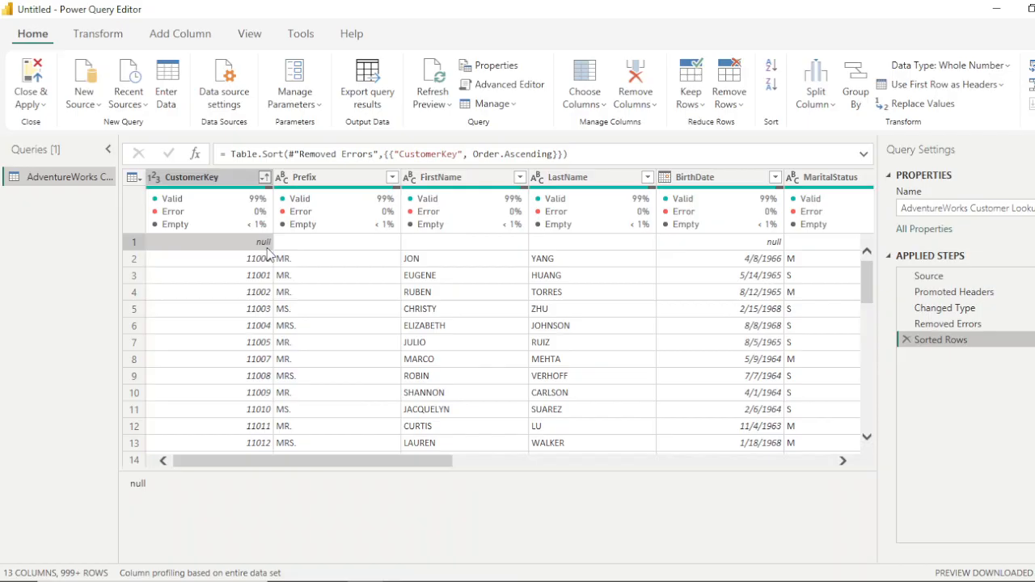
{"action": "left_click", "coordinate": [264, 178]}
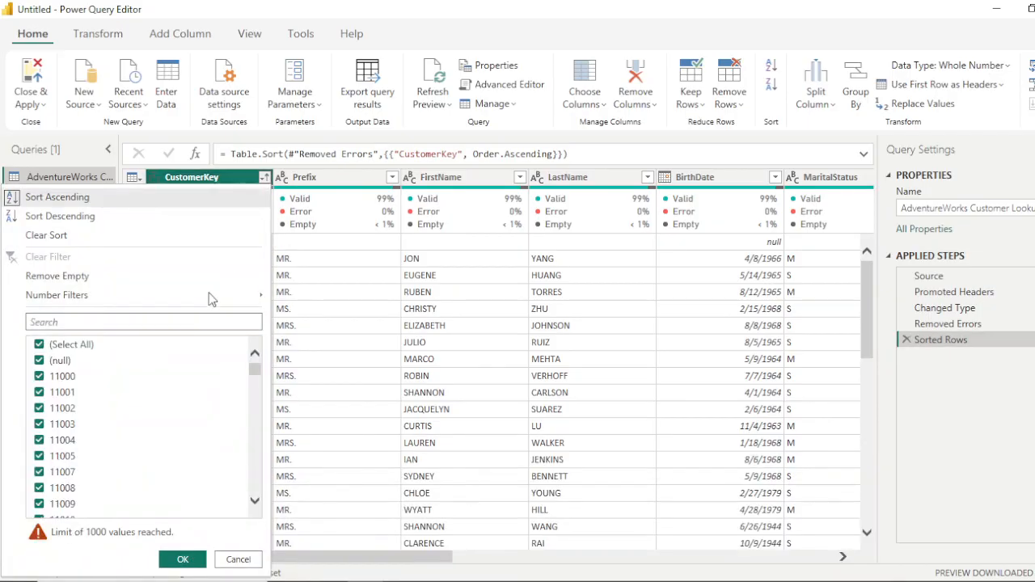
{"action": "left_click", "coordinate": [39, 346]}
{"action": "left_click", "coordinate": [39, 360]}
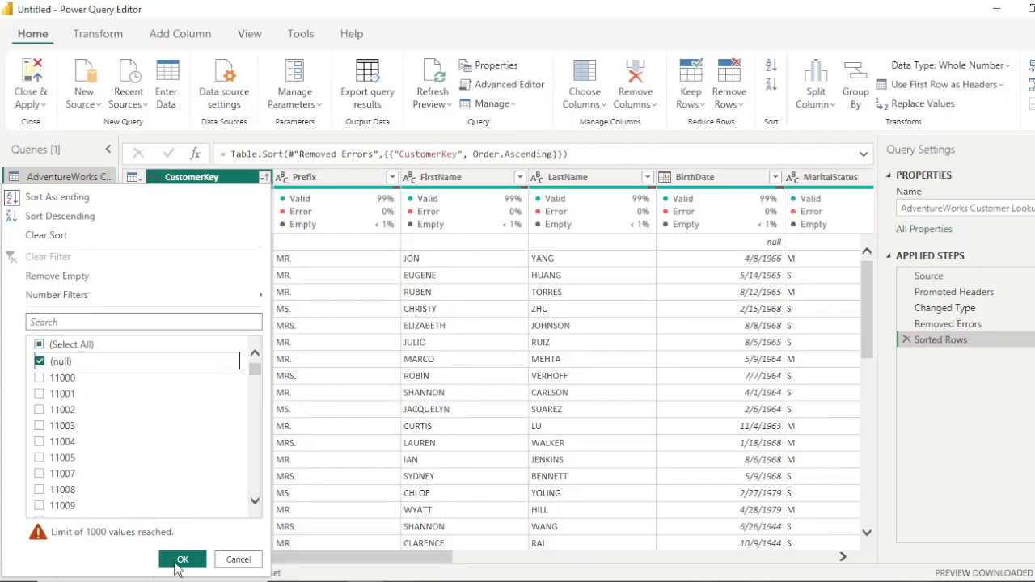
{"action": "left_click", "coordinate": [180, 565]}
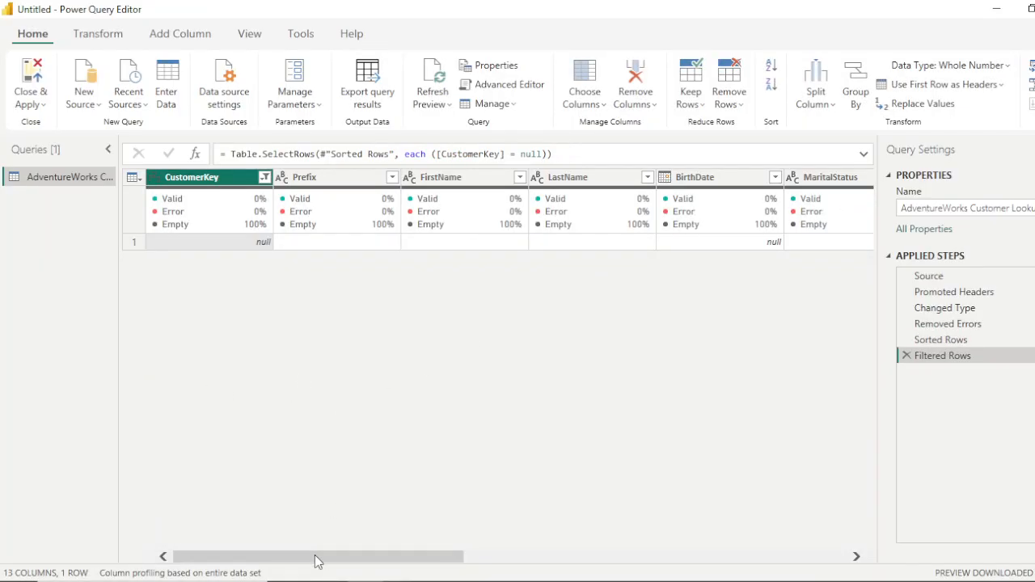
{"action": "left_click_drag", "start_coordinate": [317, 562], "coordinate": [251, 566]}
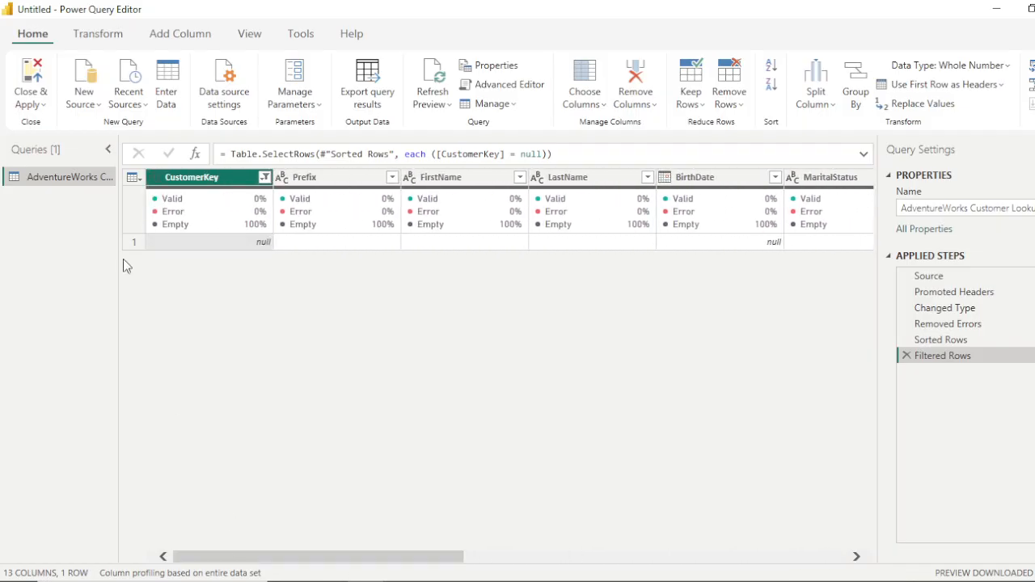
Reselect all values in the CustomerKey filter, and remove the rows where CustomerKey is empty
{"action": "left_click", "coordinate": [265, 178]}
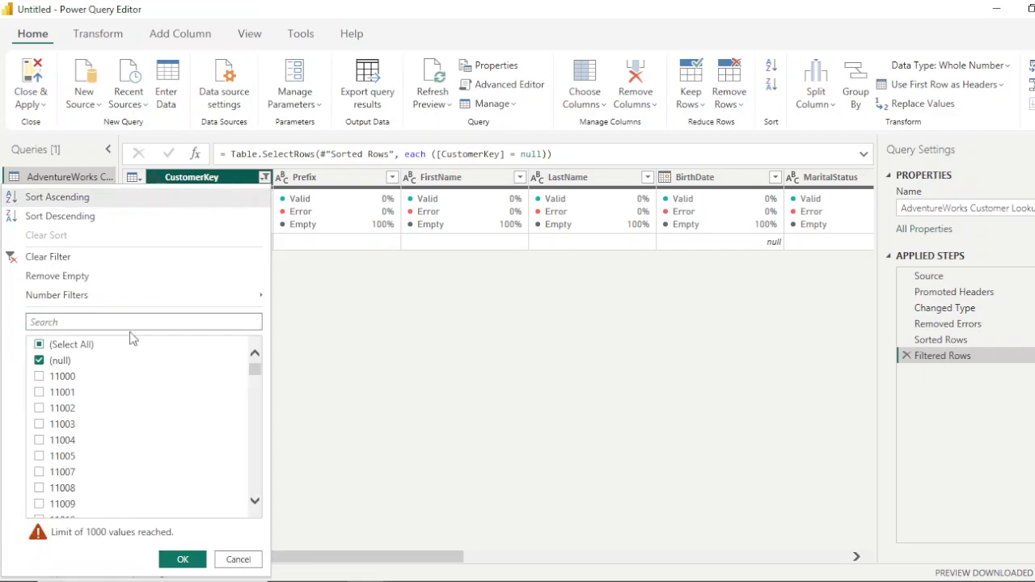
{"action": "left_click", "coordinate": [39, 345]}
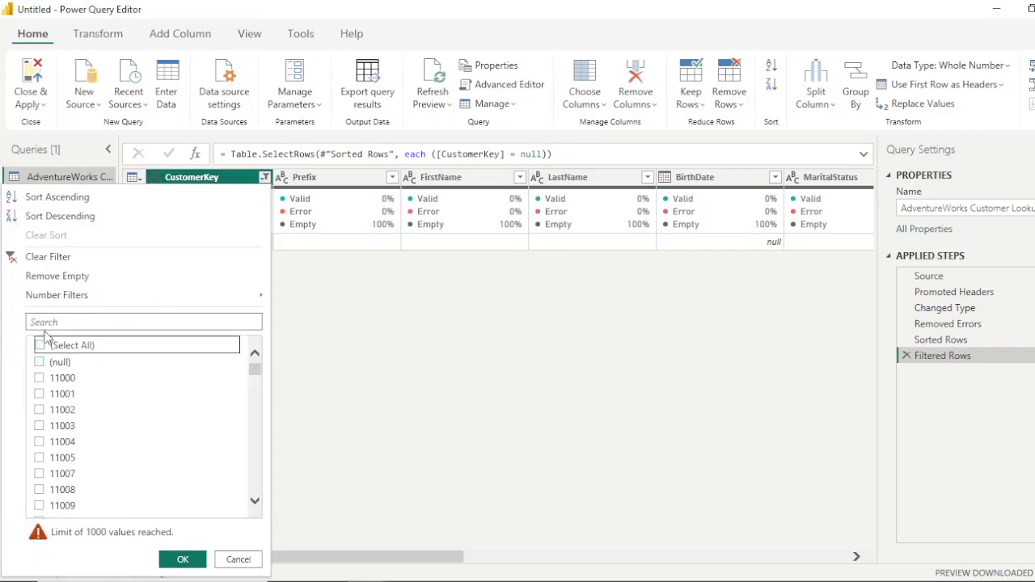
{"action": "left_click", "coordinate": [39, 346]}
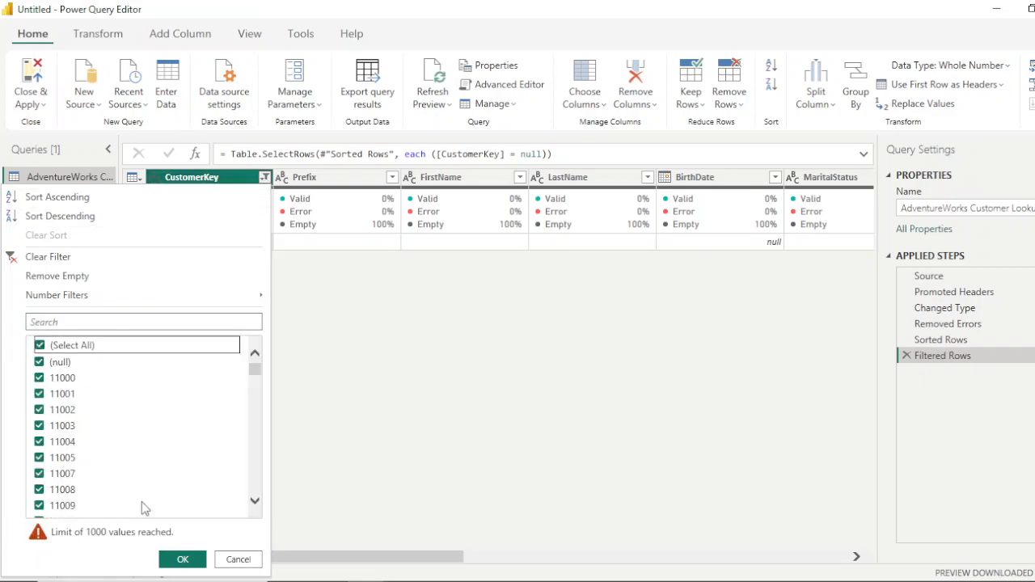
{"action": "left_click", "coordinate": [182, 558]}
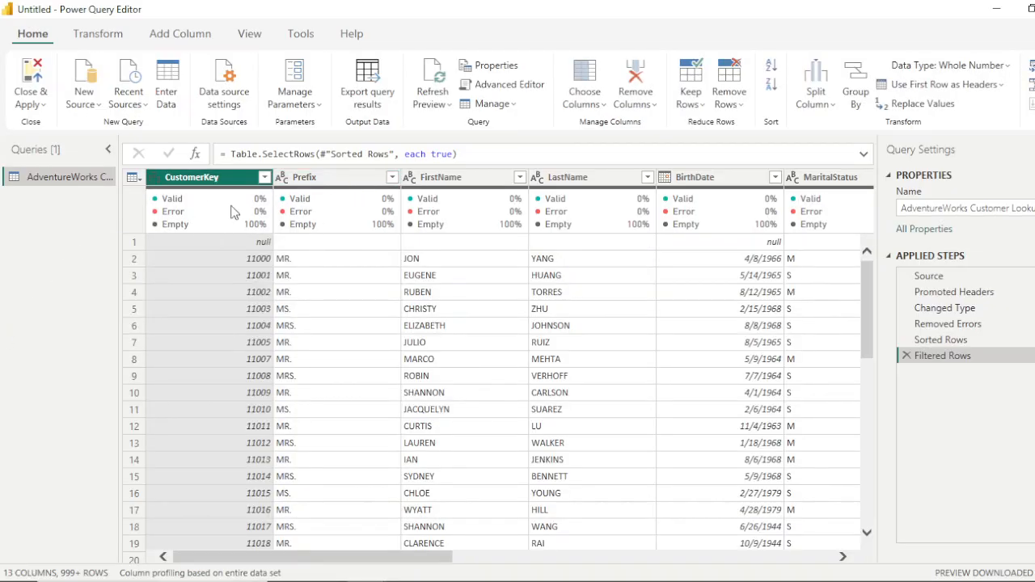
{"action": "right_click", "coordinate": [235, 212]}
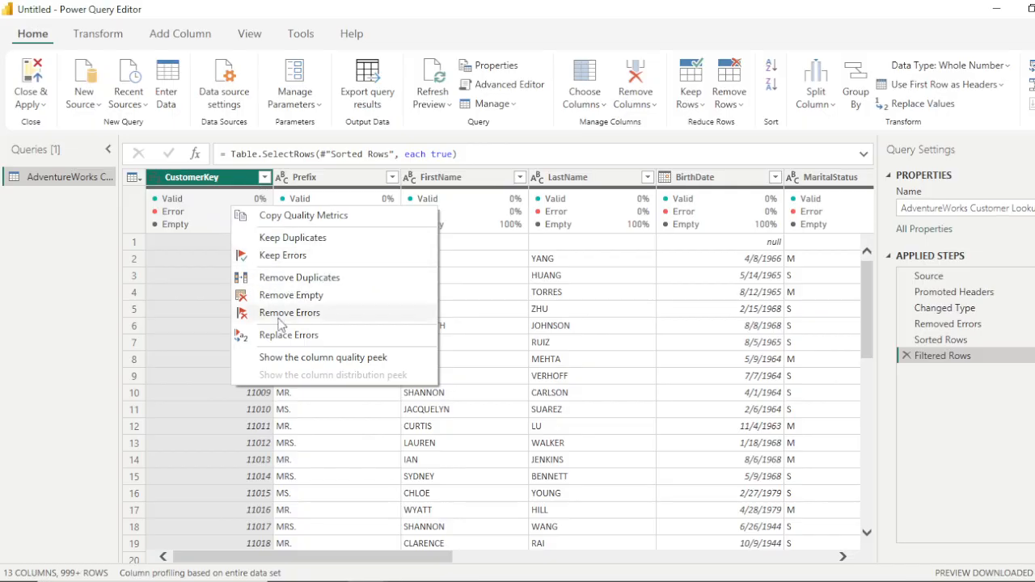
{"action": "left_click", "coordinate": [296, 296]}
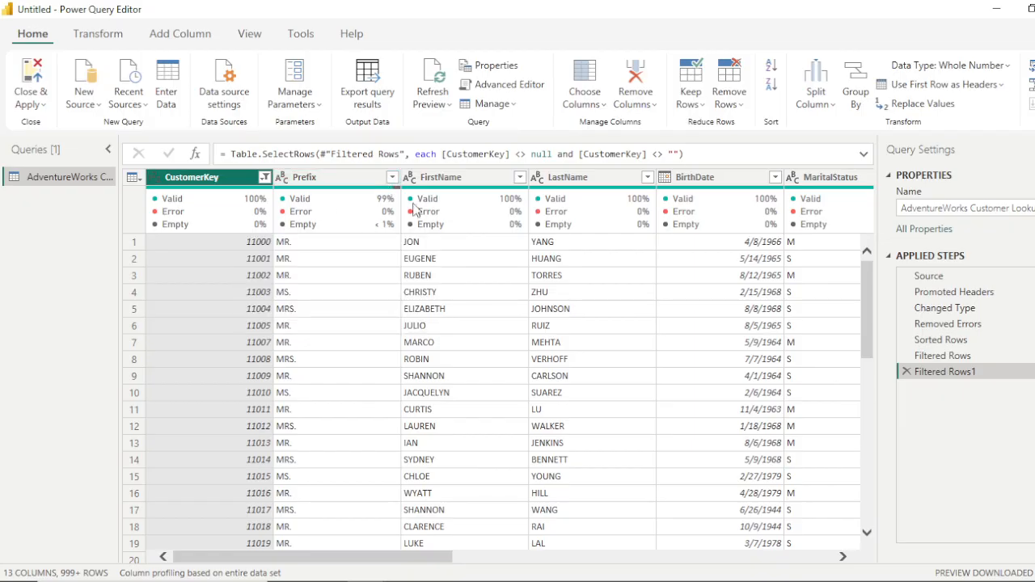
Check the Prefix column's quality and load its complete filter value list, keeping every value selected
{"action": "mouse_move", "coordinate": [386, 226]}
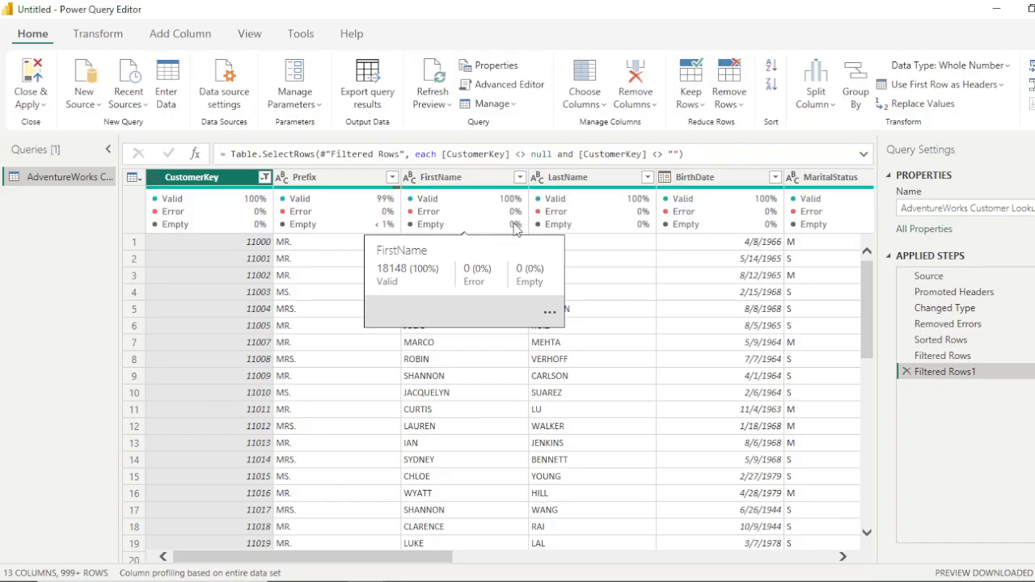
{"action": "left_click", "coordinate": [392, 178]}
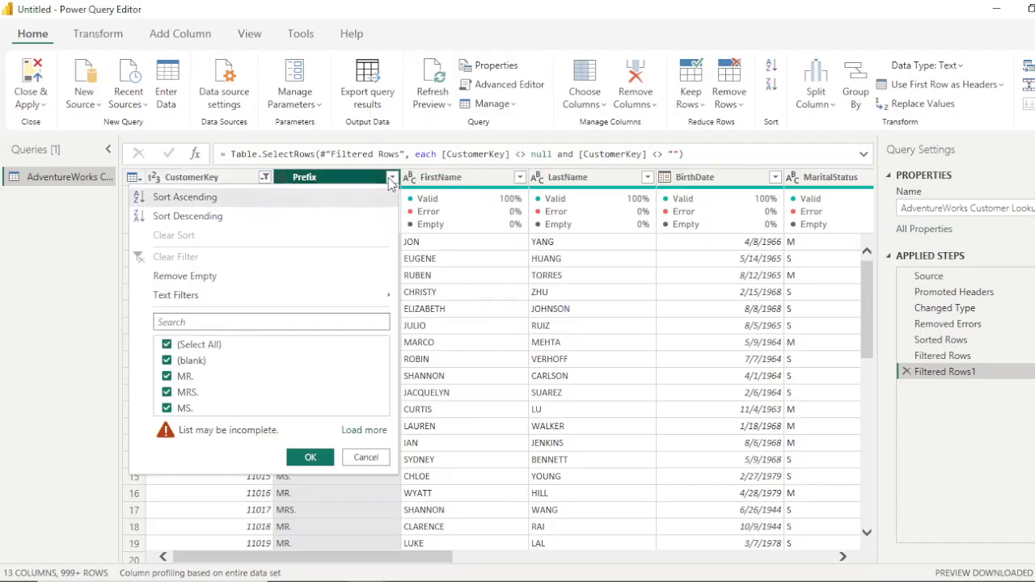
{"action": "left_click", "coordinate": [364, 431]}
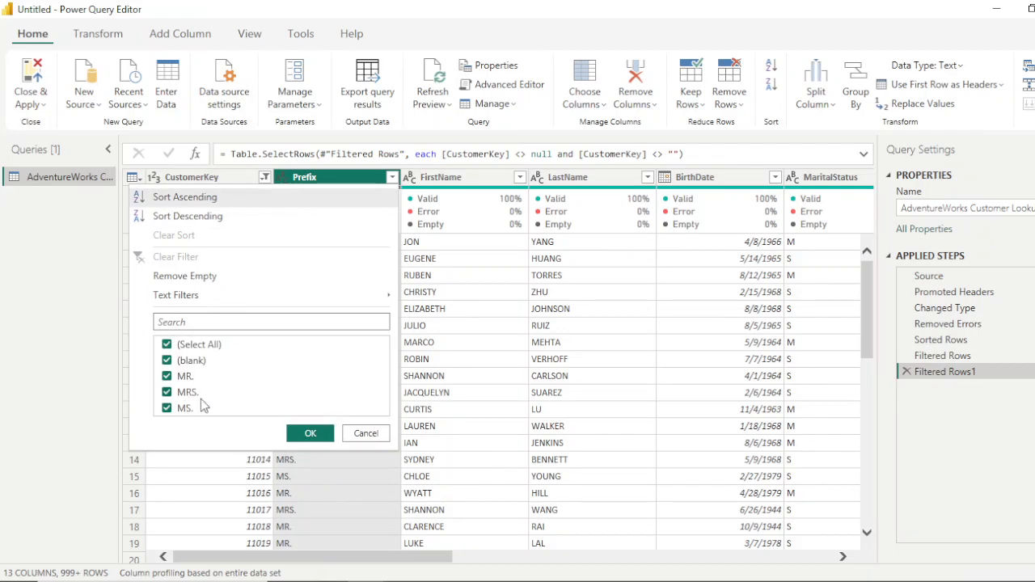
{"action": "left_click", "coordinate": [310, 435]}
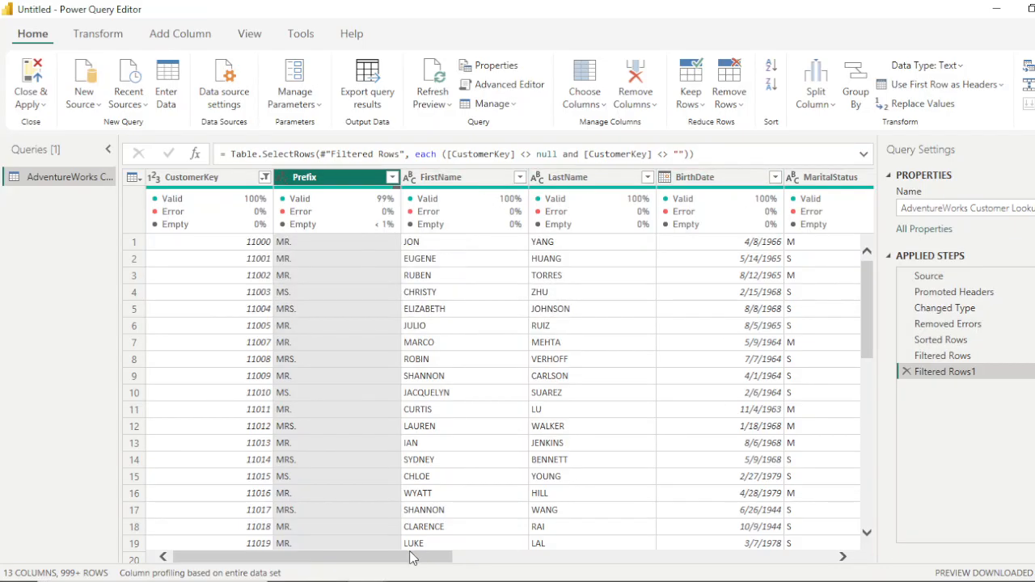
Set the BirthDate column's data type to Date and the MaritalStatus column's data type to Text
{"action": "left_click_drag", "start_coordinate": [413, 558], "coordinate": [512, 571]}
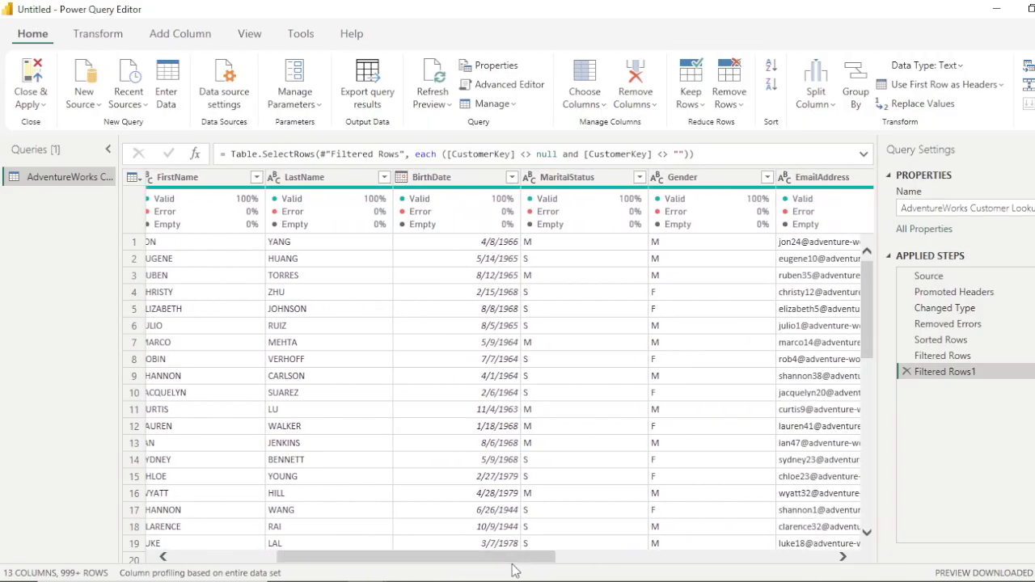
{"action": "left_click", "coordinate": [401, 182]}
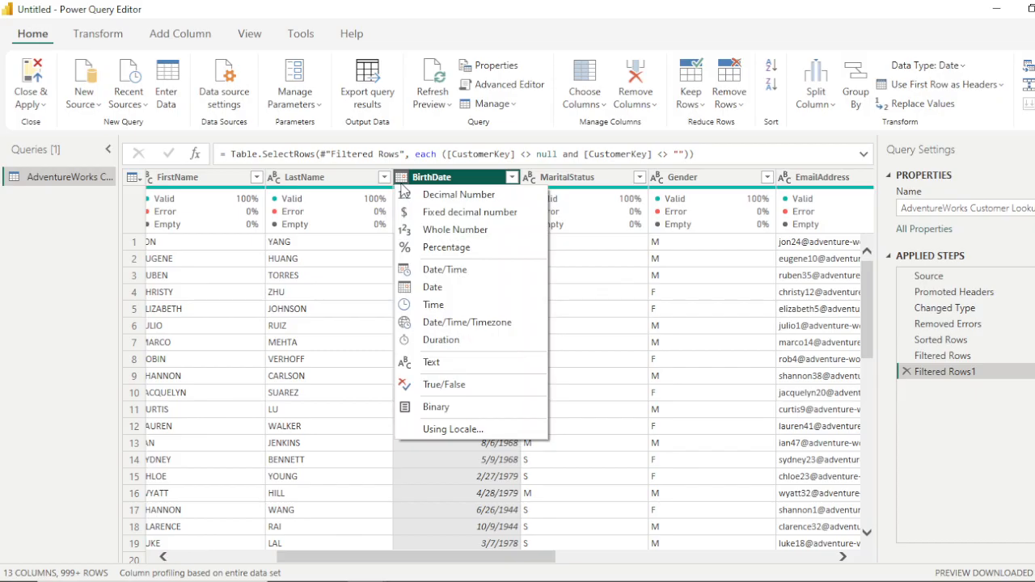
{"action": "left_click", "coordinate": [427, 289]}
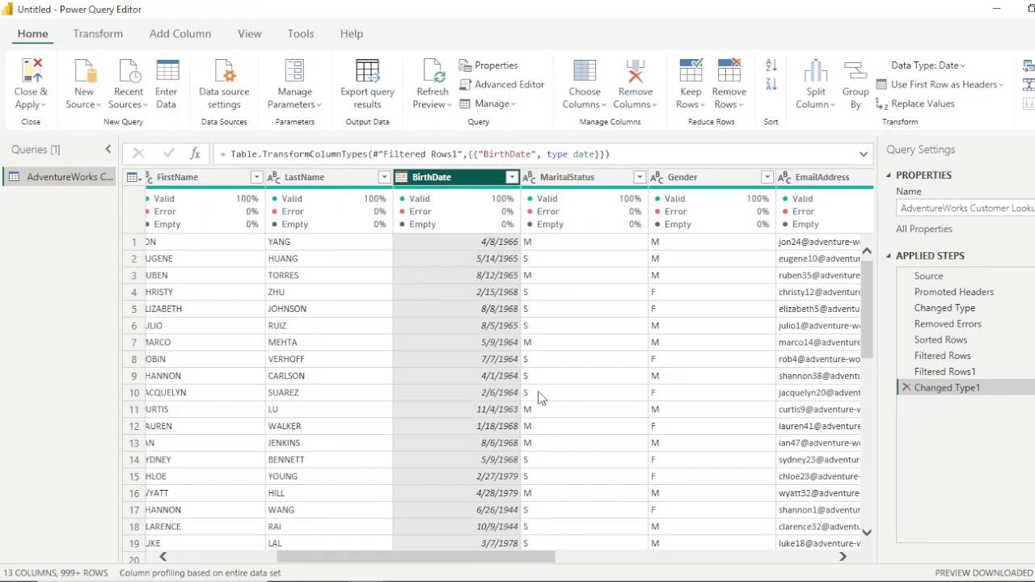
{"action": "left_click", "coordinate": [530, 184]}
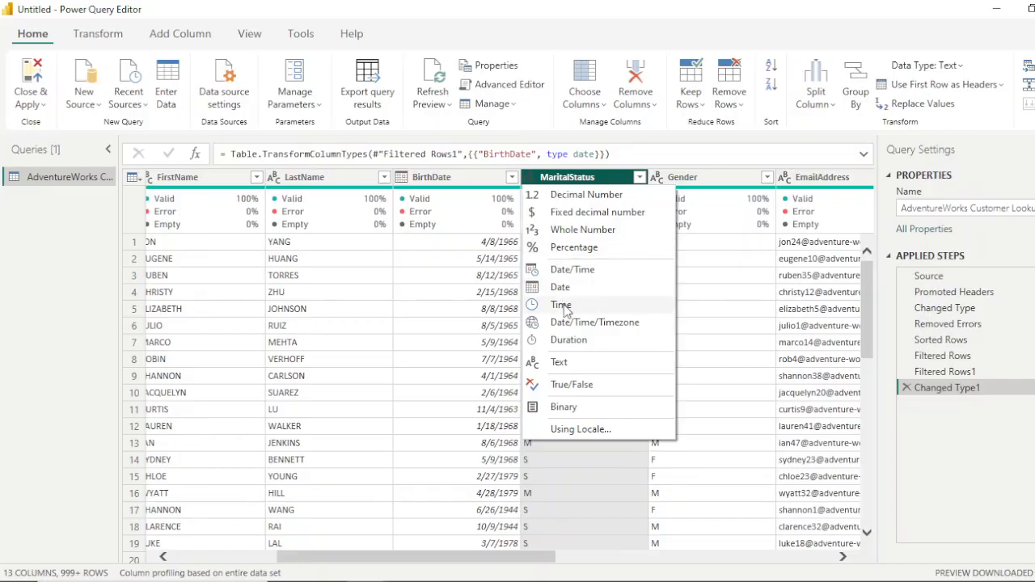
{"action": "left_click", "coordinate": [567, 361]}
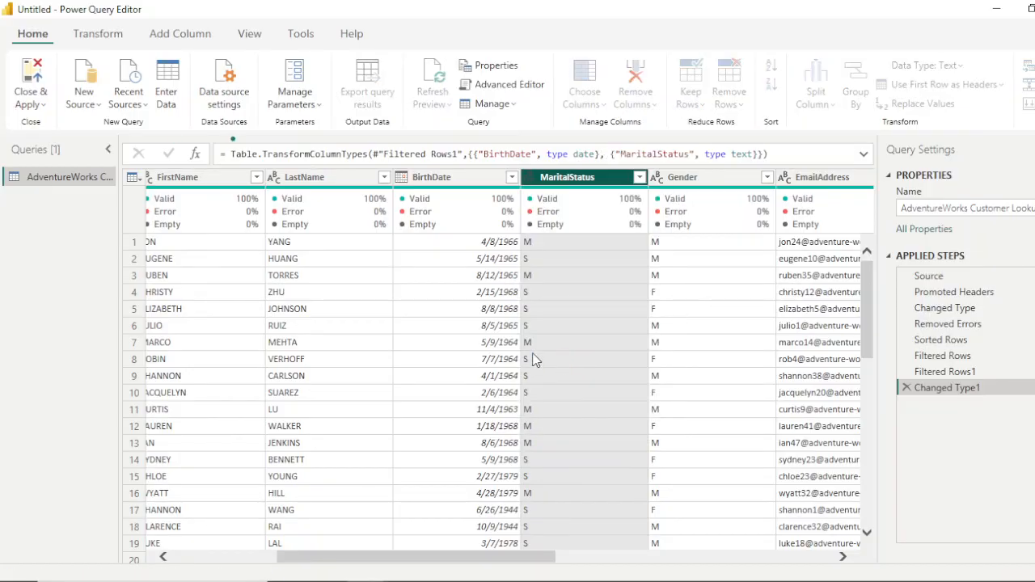
Look through the remaining columns' quality, and check the complete list of filter values in the MaritalStatus column without filtering
{"action": "left_click_drag", "start_coordinate": [418, 559], "coordinate": [630, 572]}
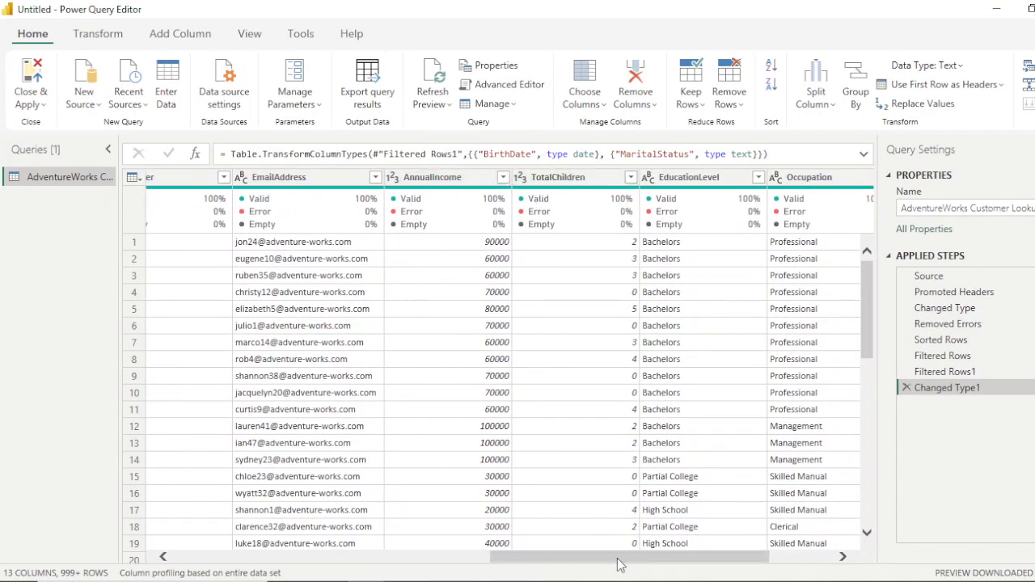
{"action": "left_click_drag", "start_coordinate": [620, 563], "coordinate": [708, 568]}
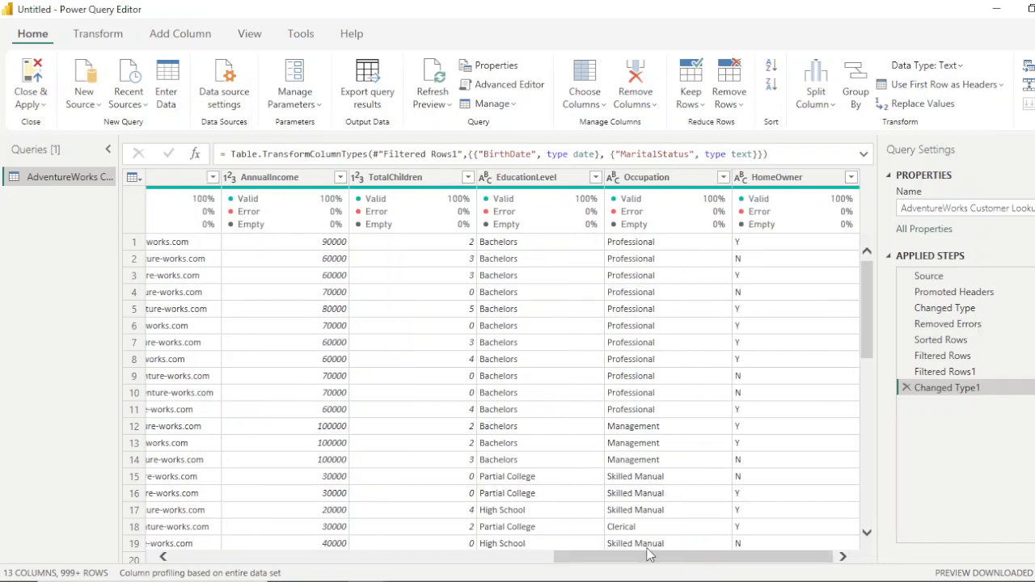
{"action": "left_click_drag", "start_coordinate": [715, 561], "coordinate": [431, 554]}
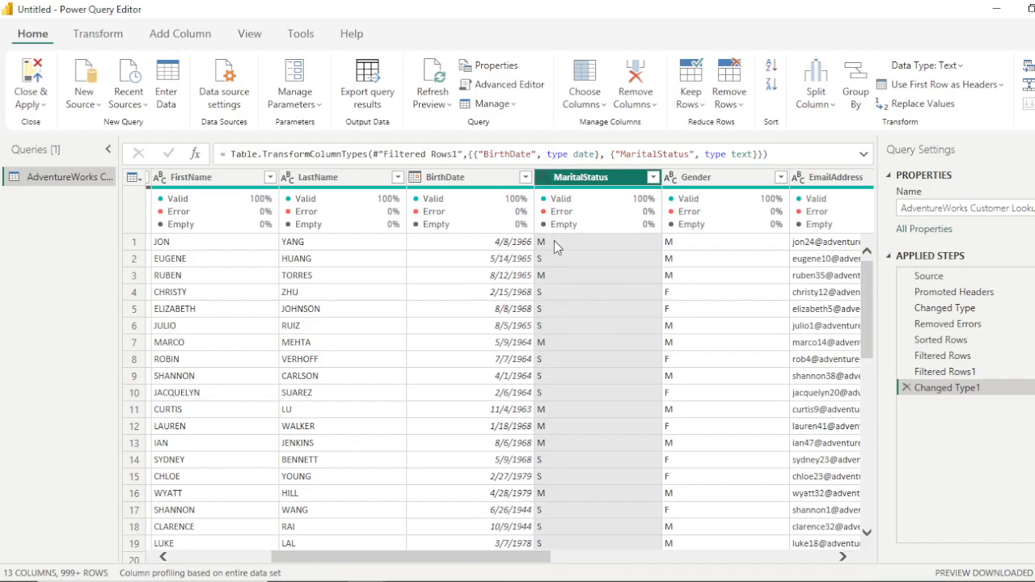
{"action": "left_click", "coordinate": [653, 178]}
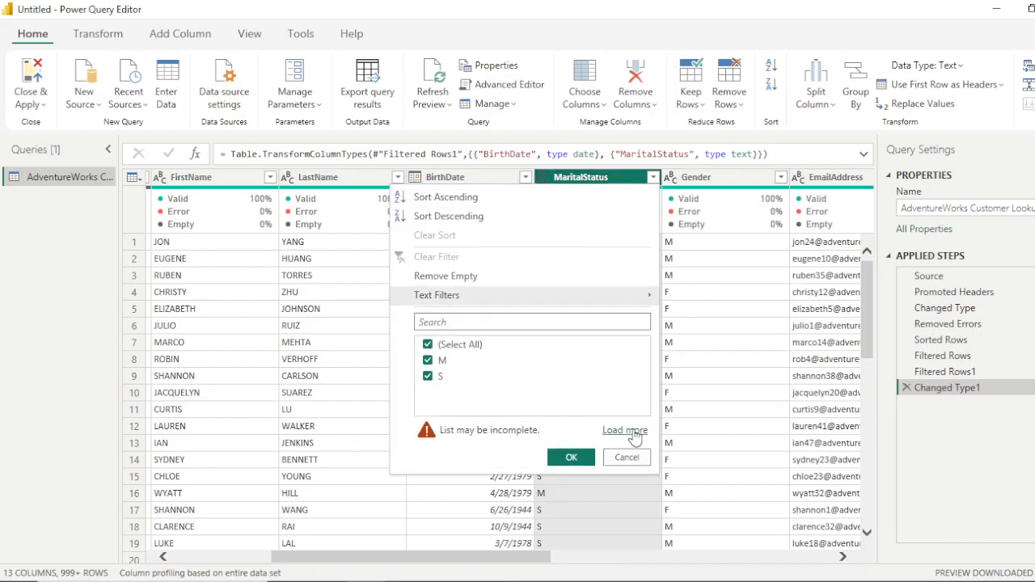
{"action": "left_click", "coordinate": [629, 431]}
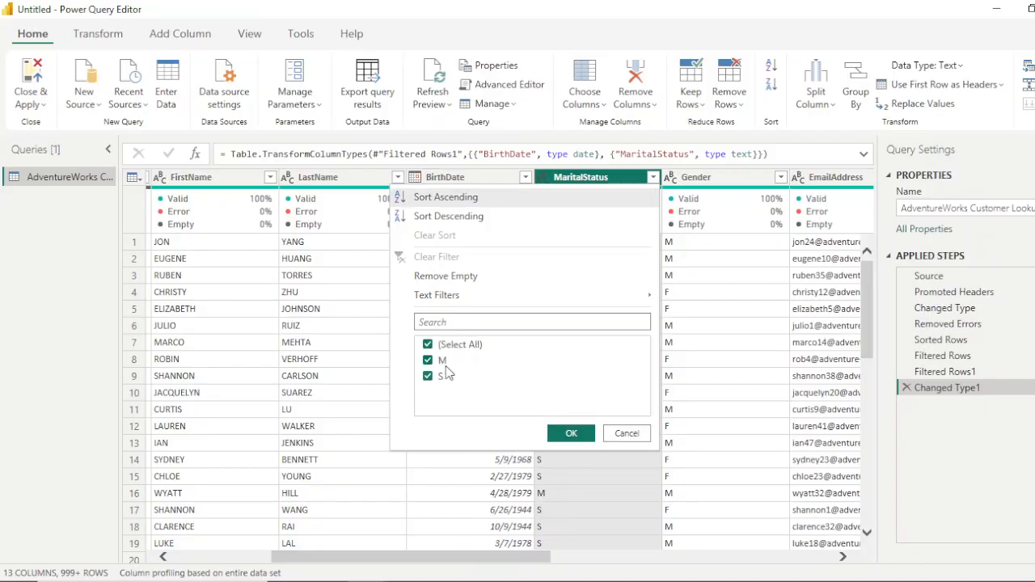
{"action": "left_click", "coordinate": [617, 440]}
Replace the value M with Married in the MaritalStatus column
{"action": "right_click", "coordinate": [548, 243]}
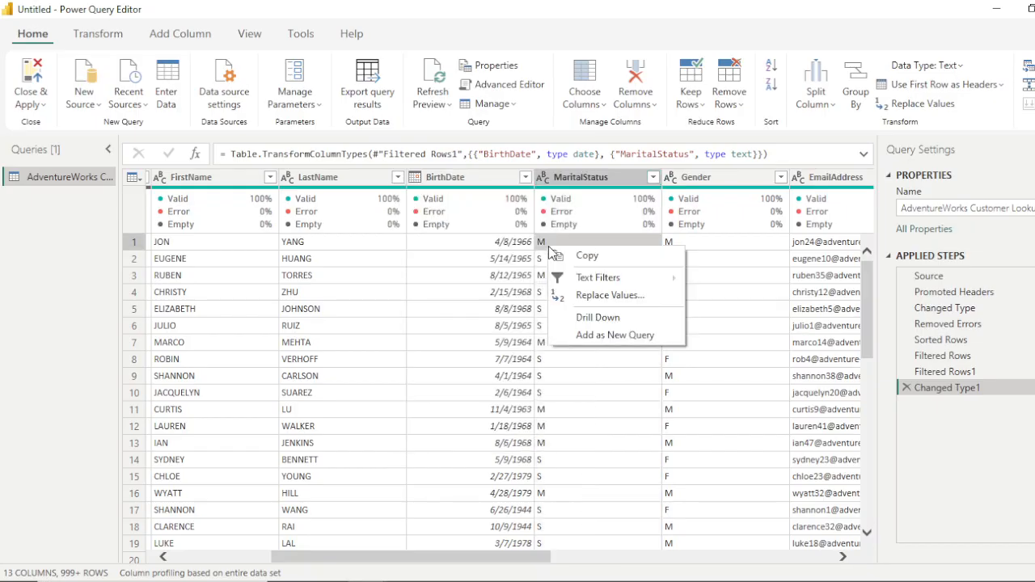
{"action": "left_click", "coordinate": [603, 296]}
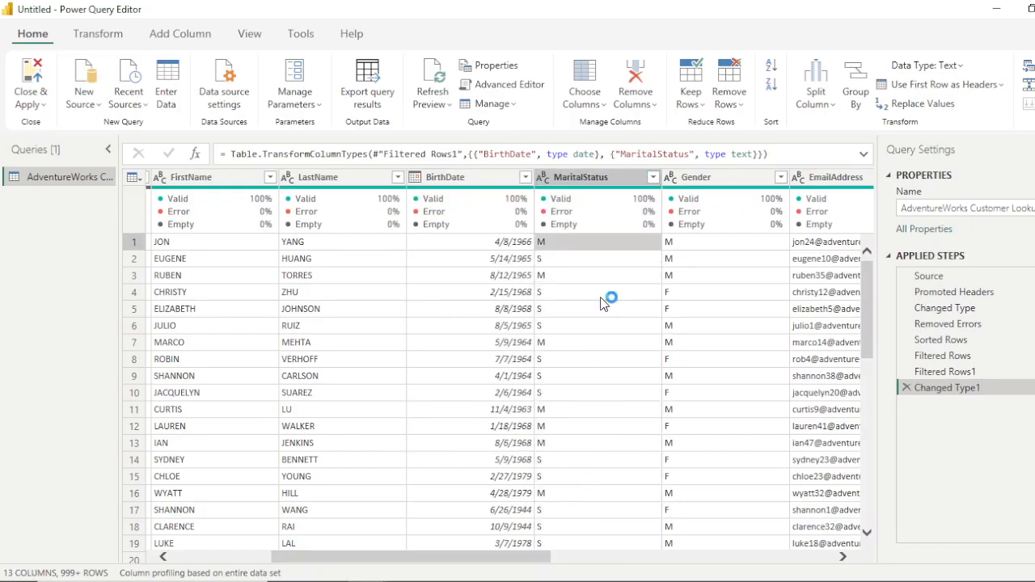
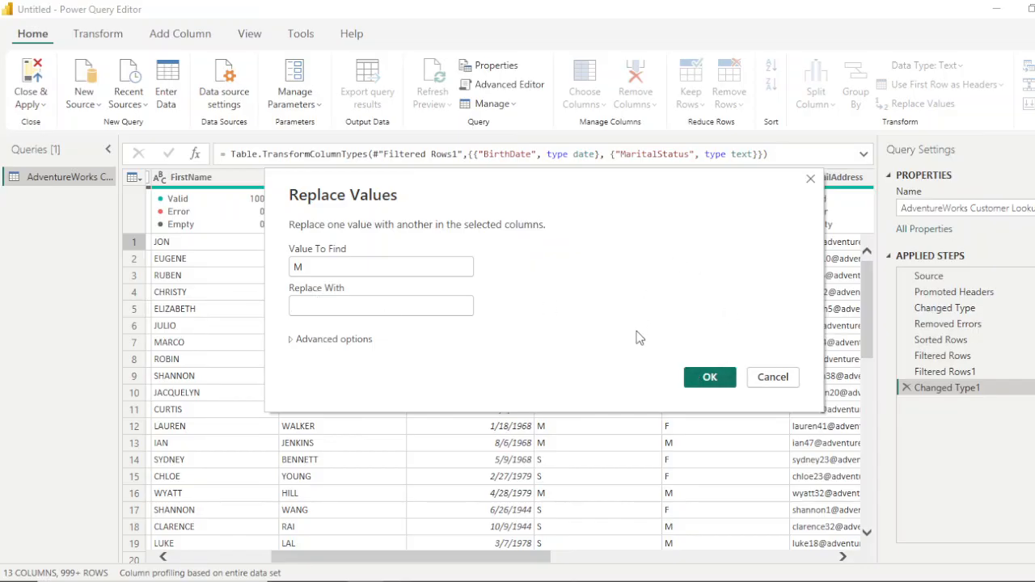
{"action": "type", "text": "Ma"}
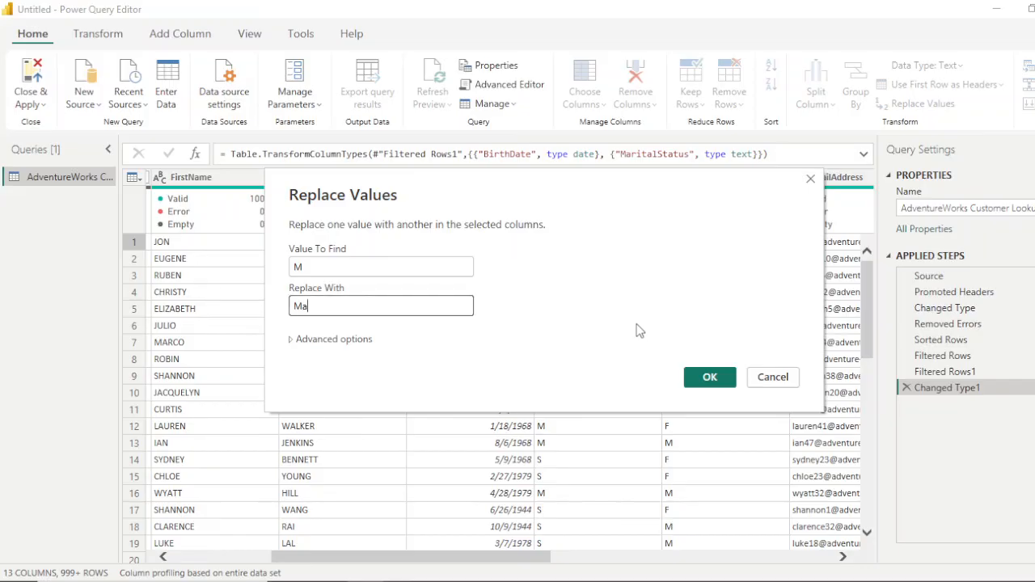
{"action": "type", "text": "rried"}
{"action": "key", "text": "Return"}
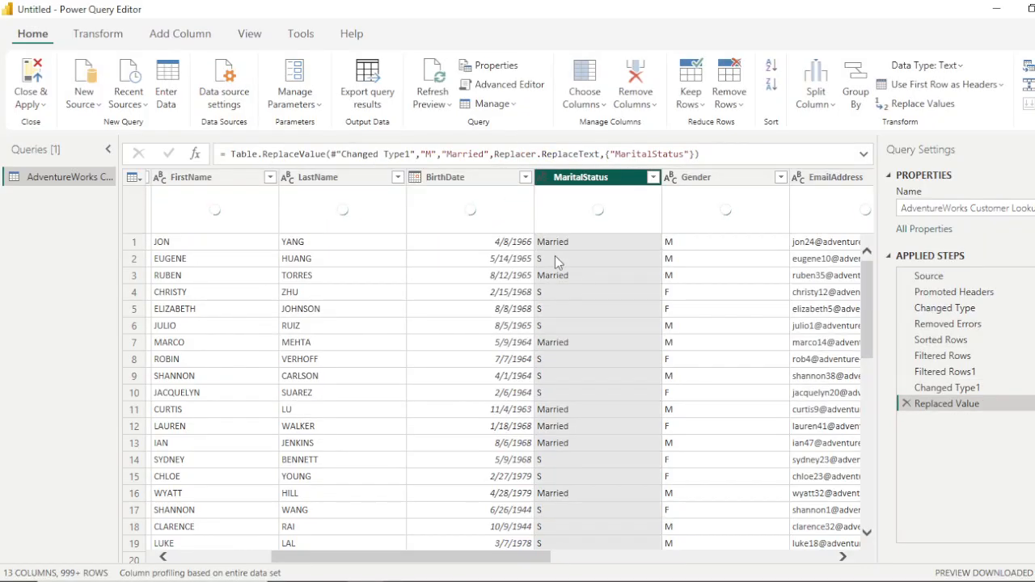
Replace the value S with Single in the MaritalStatus column, and check the column's filter values
{"action": "right_click", "coordinate": [550, 258]}
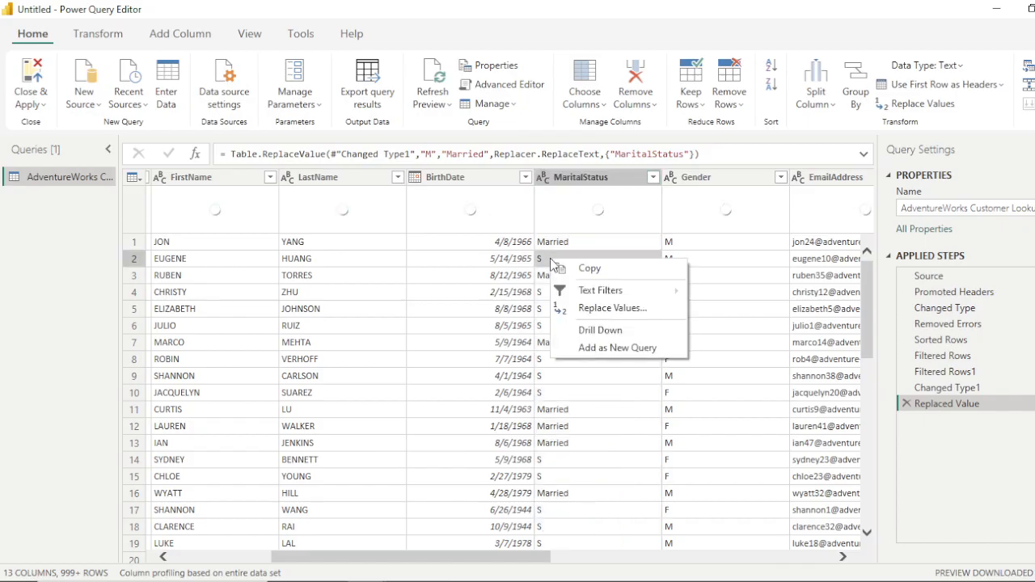
{"action": "left_click", "coordinate": [619, 310]}
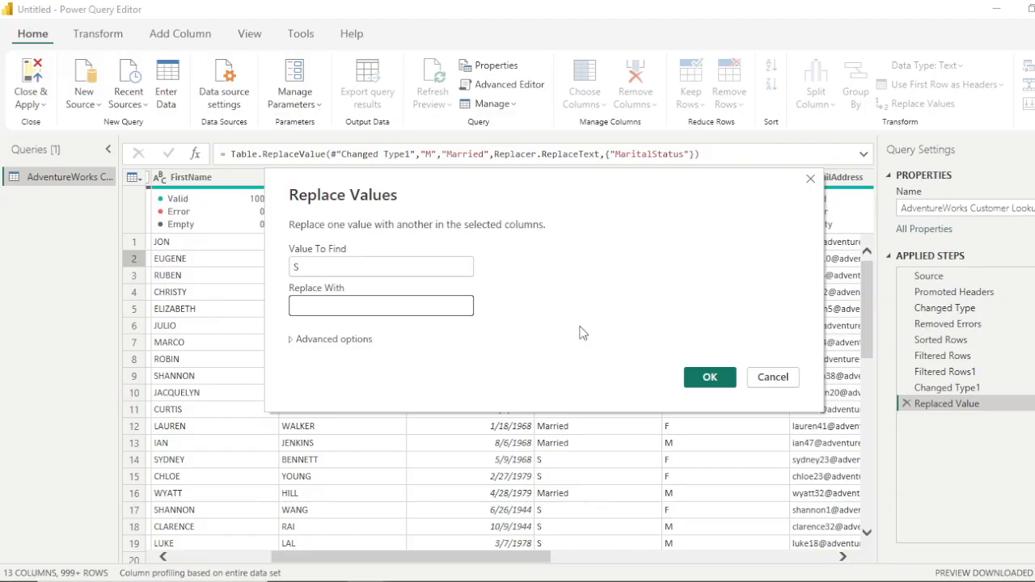
{"action": "type", "text": "Single"}
{"action": "key", "text": "Return"}
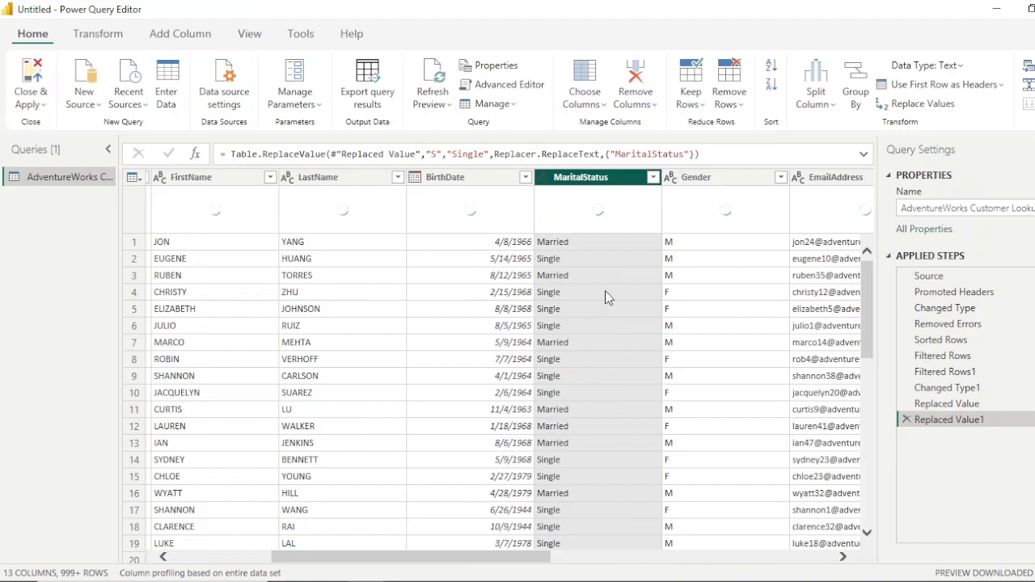
{"action": "left_click", "coordinate": [653, 178]}
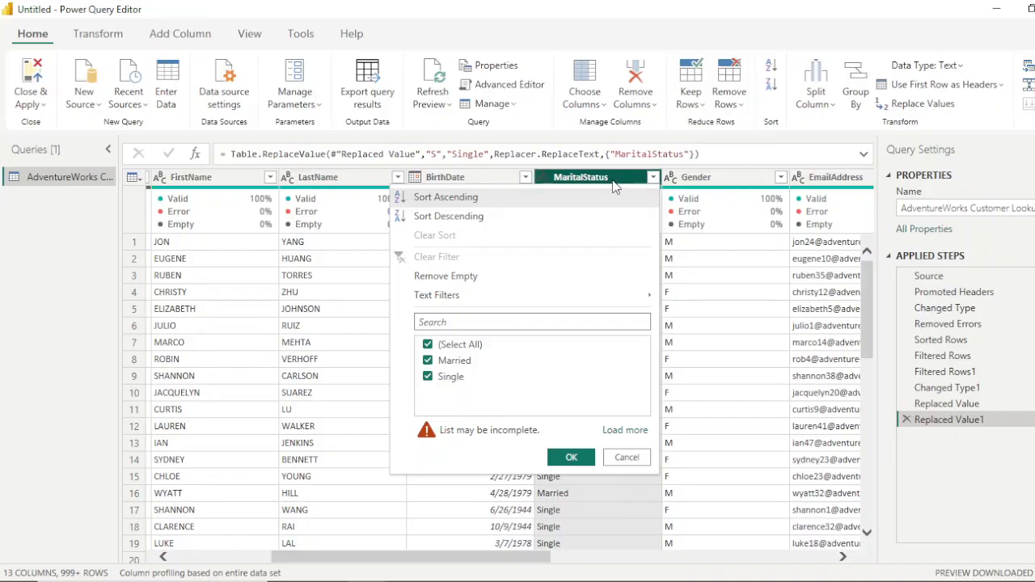
{"action": "left_click", "coordinate": [653, 178]}
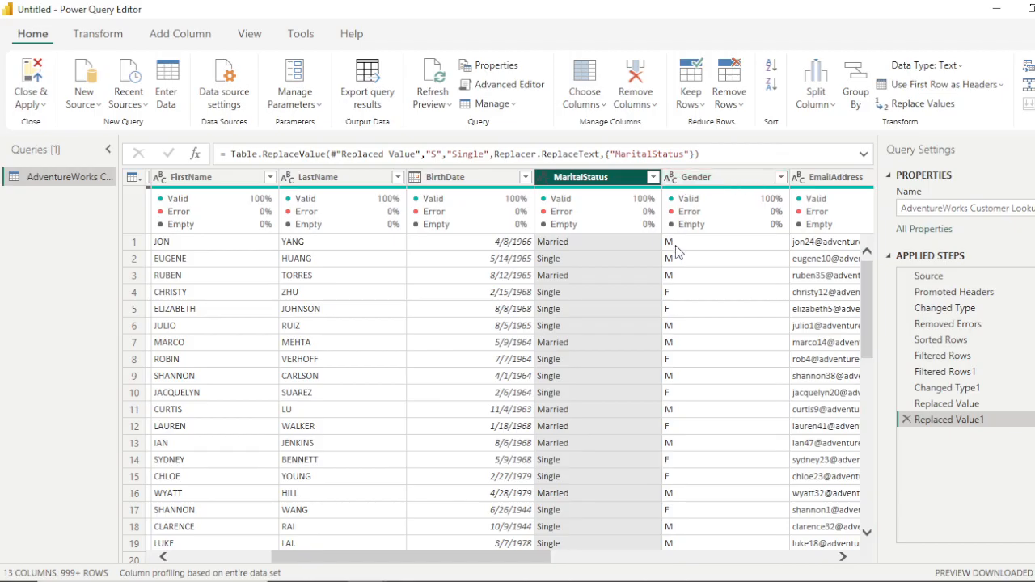
Load the Gender column's complete filter value list and apply the filter with every value selected
{"action": "left_click", "coordinate": [781, 177]}
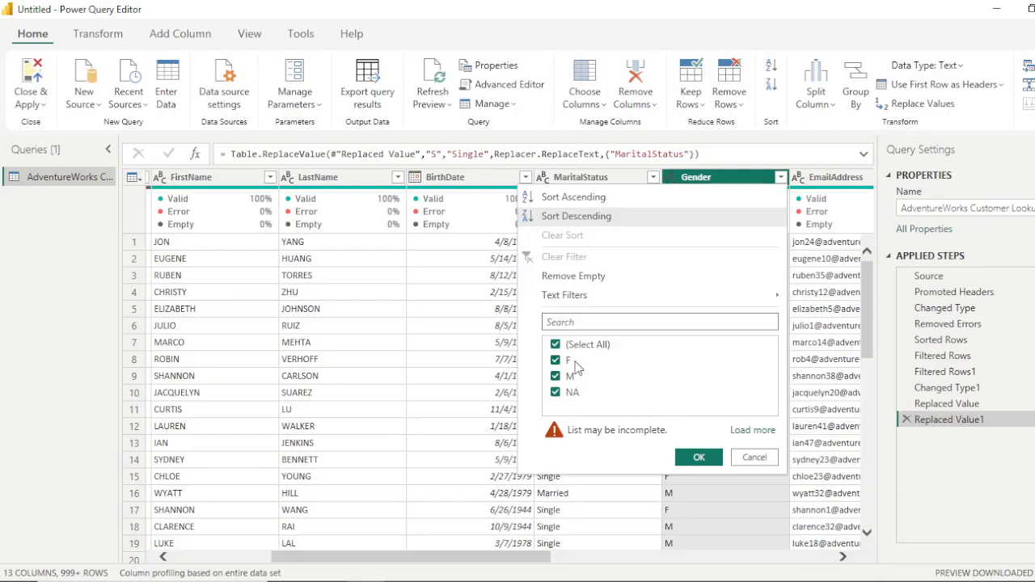
{"action": "left_click", "coordinate": [753, 430]}
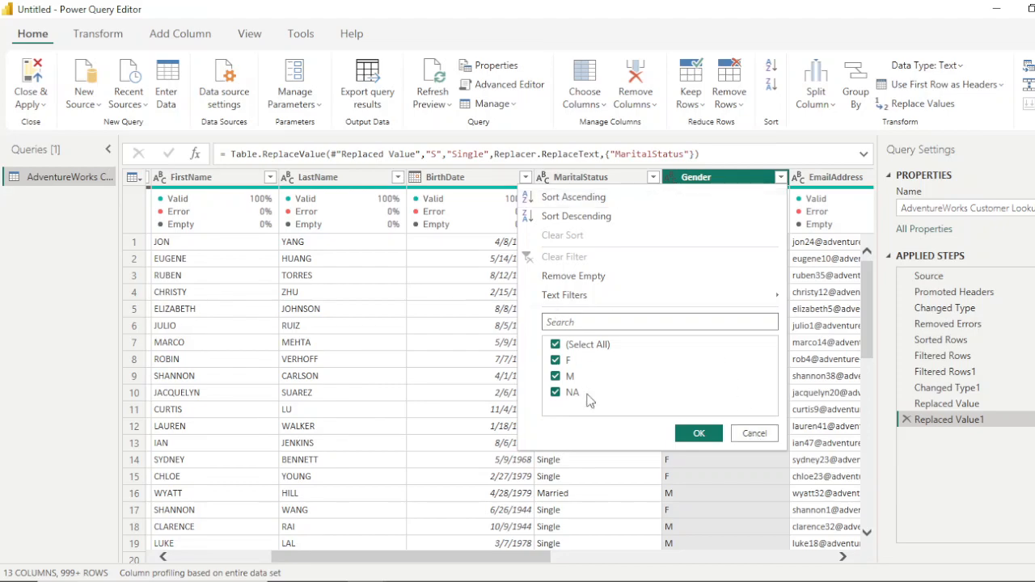
{"action": "left_click", "coordinate": [698, 434]}
{"action": "left_click", "coordinate": [701, 435]}
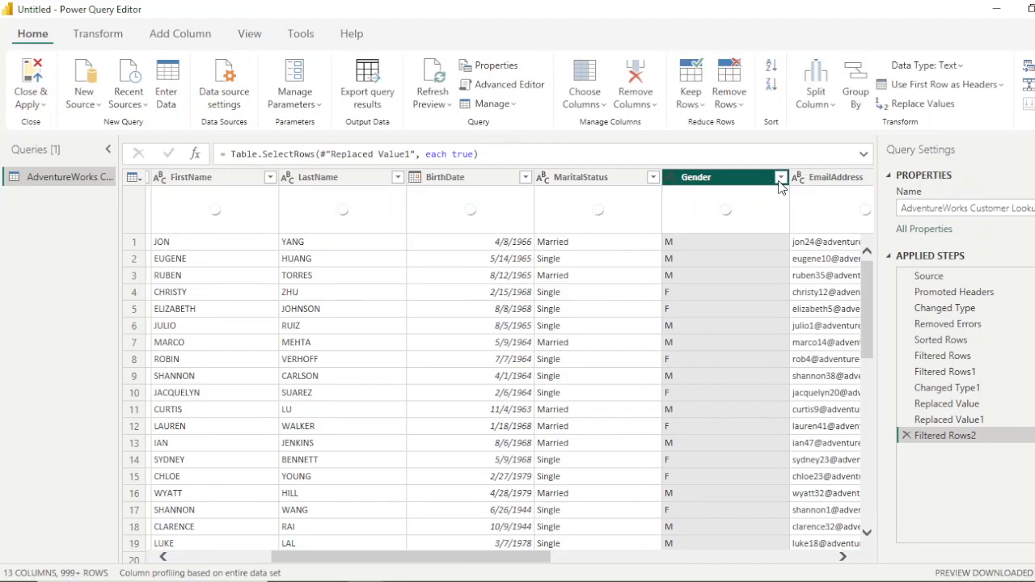
Replace the value M with Male in the Gender column
{"action": "right_click", "coordinate": [675, 241]}
{"action": "mouse_move", "coordinate": [730, 278]}
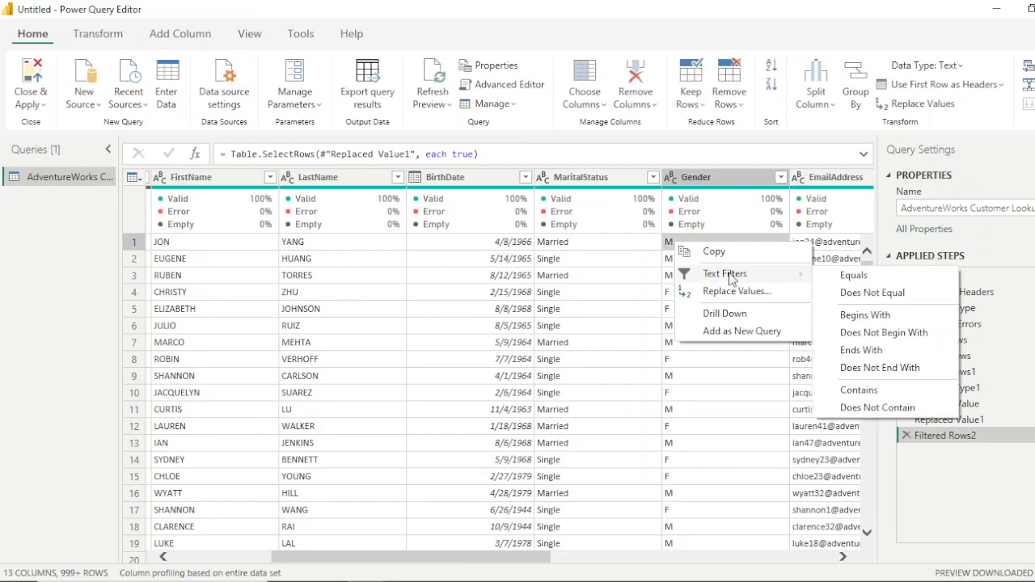
{"action": "left_click", "coordinate": [737, 293]}
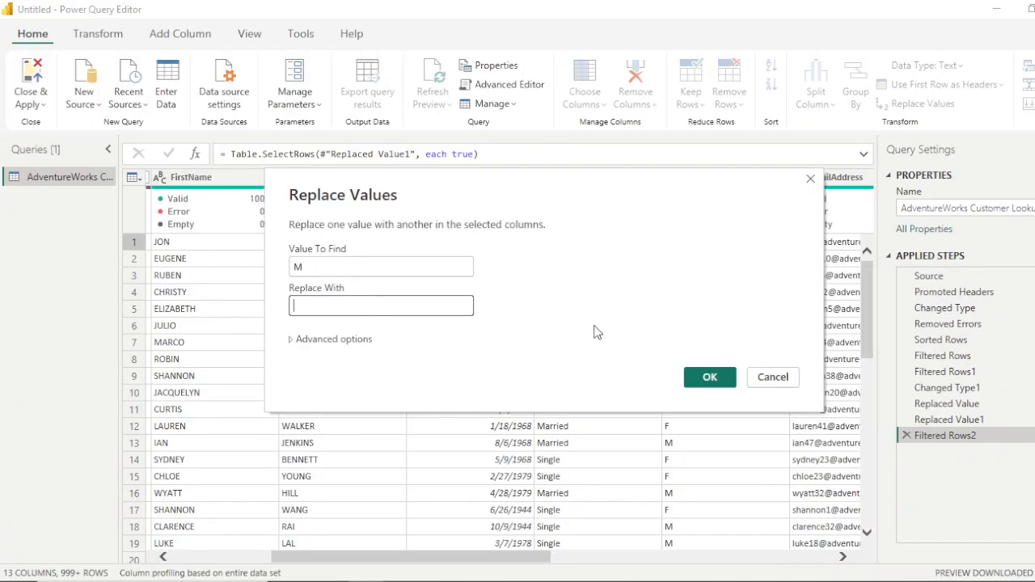
{"action": "type", "text": "Male"}
{"action": "key", "text": "Return"}
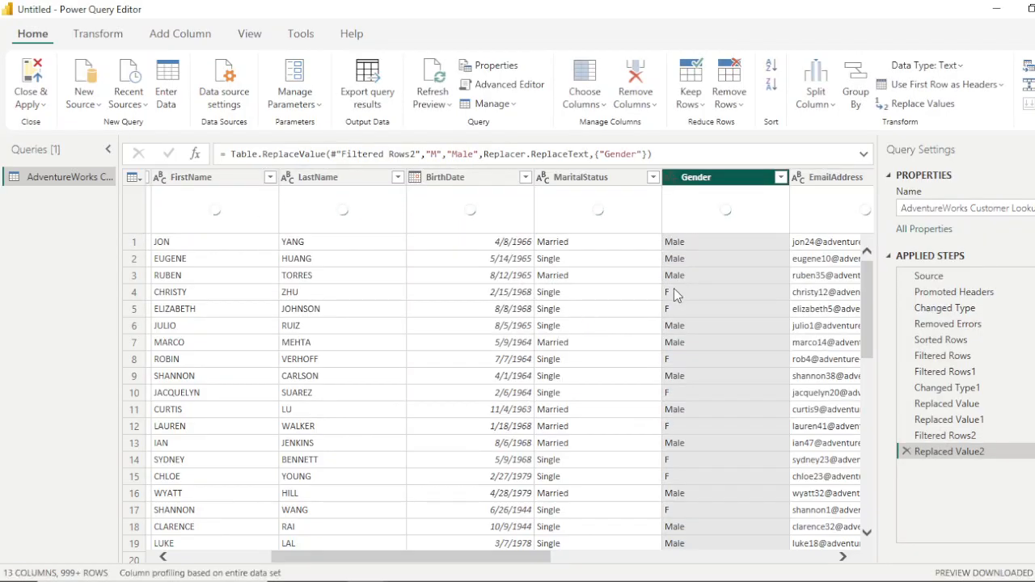
Replace the value F with Female in the Gender column
{"action": "right_click", "coordinate": [677, 292]}
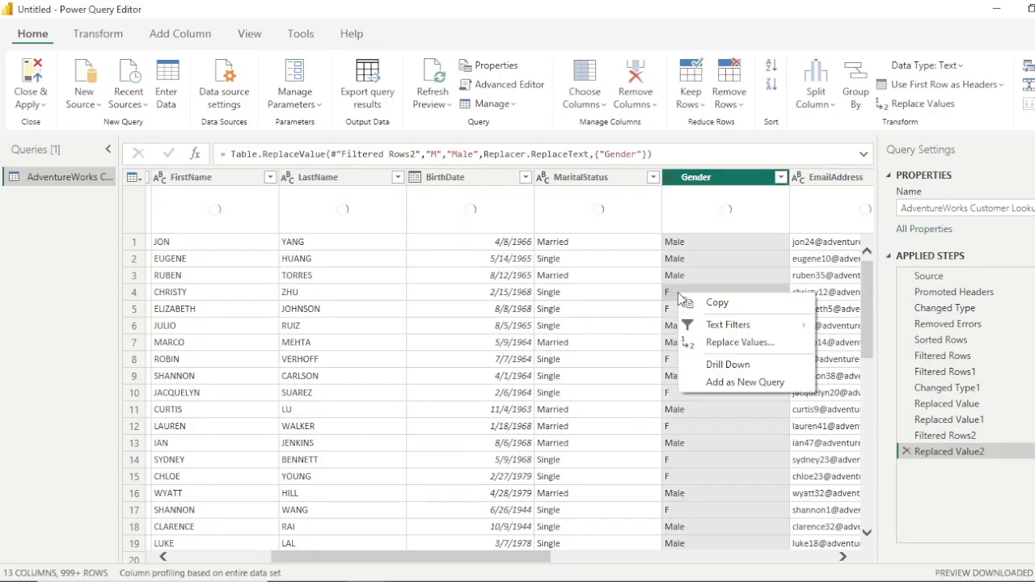
{"action": "left_click", "coordinate": [726, 342]}
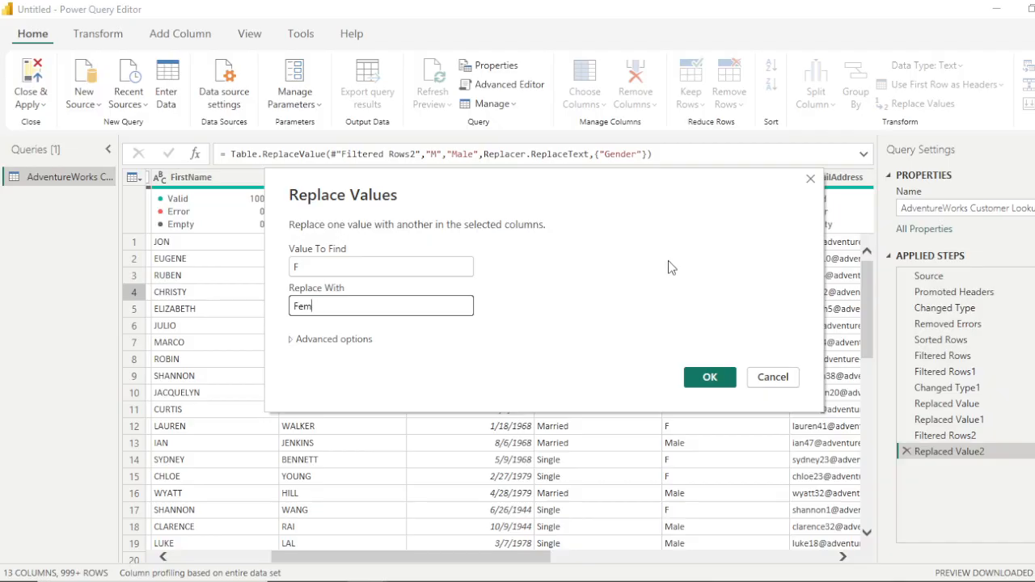
{"action": "key", "text": "Return"}
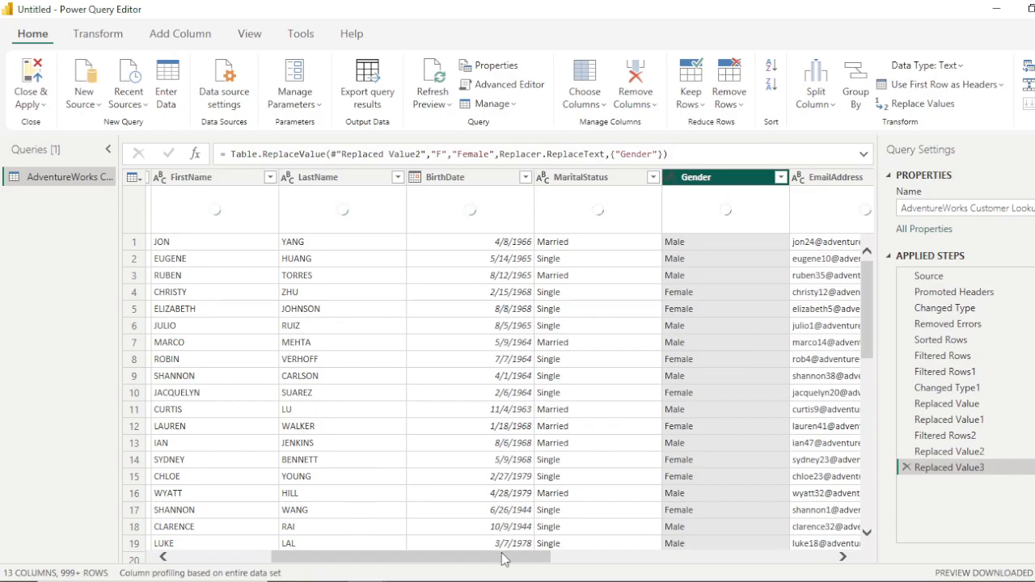
Replace the value Y with Yes in the HomeOwner column
{"action": "left_click_drag", "start_coordinate": [505, 559], "coordinate": [670, 568]}
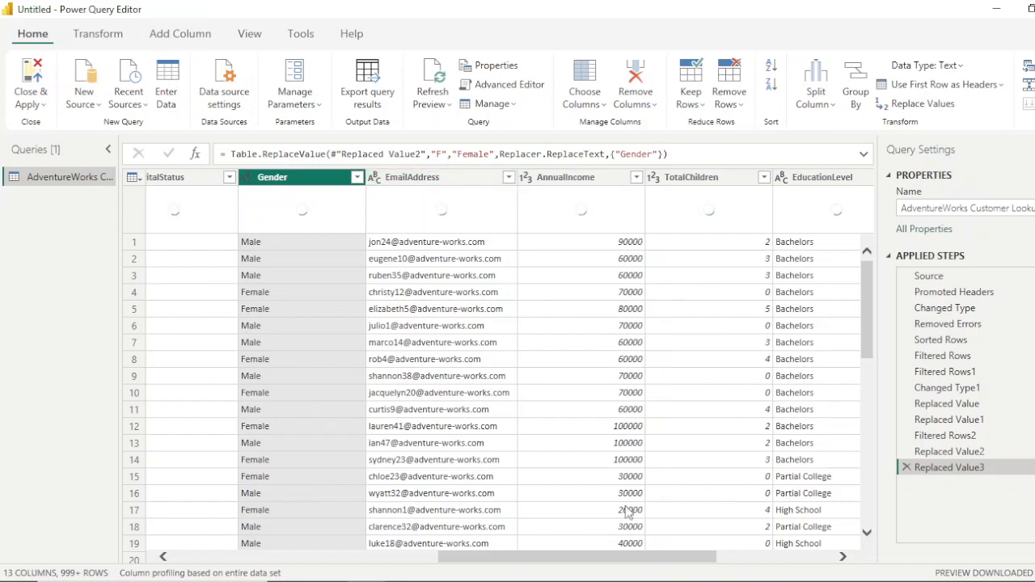
{"action": "left_click_drag", "start_coordinate": [619, 558], "coordinate": [693, 561]}
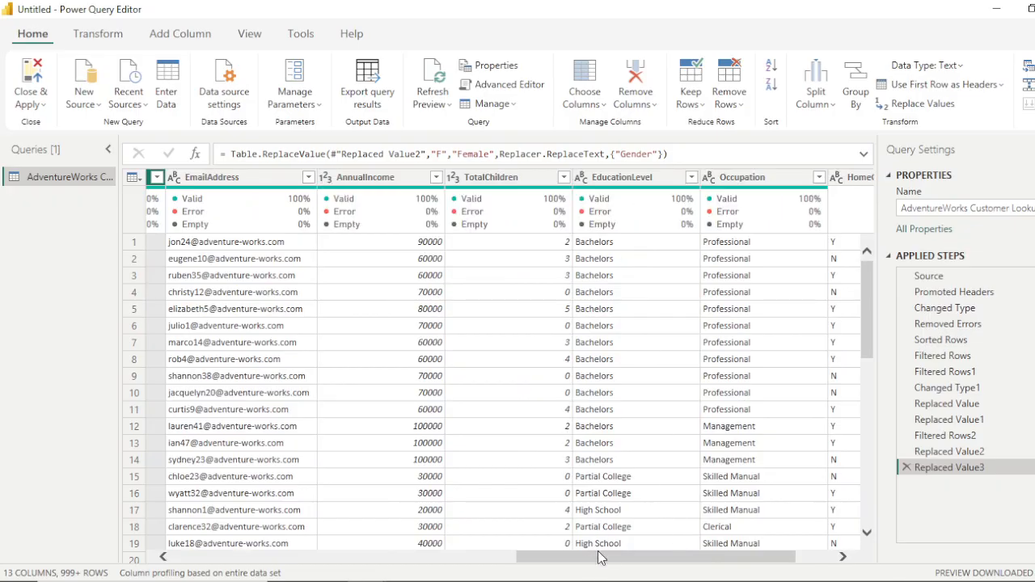
{"action": "left_click_drag", "start_coordinate": [615, 562], "coordinate": [654, 567]}
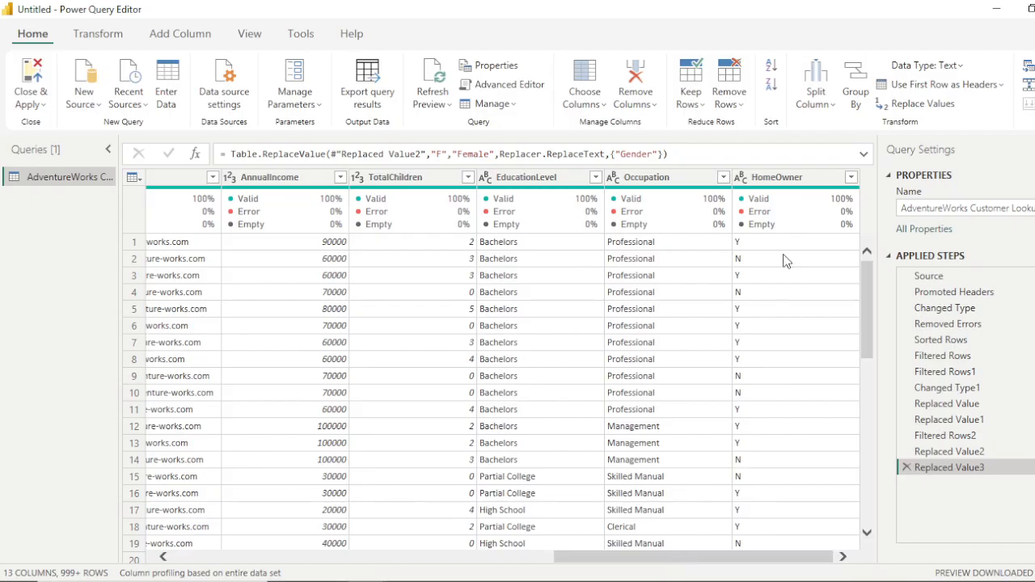
{"action": "right_click", "coordinate": [751, 248]}
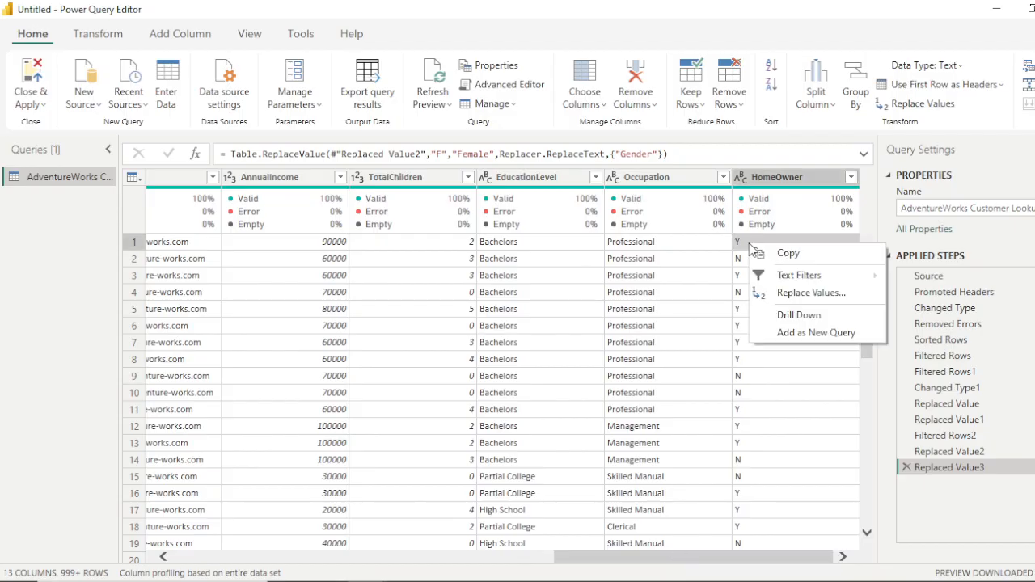
{"action": "left_click", "coordinate": [804, 296]}
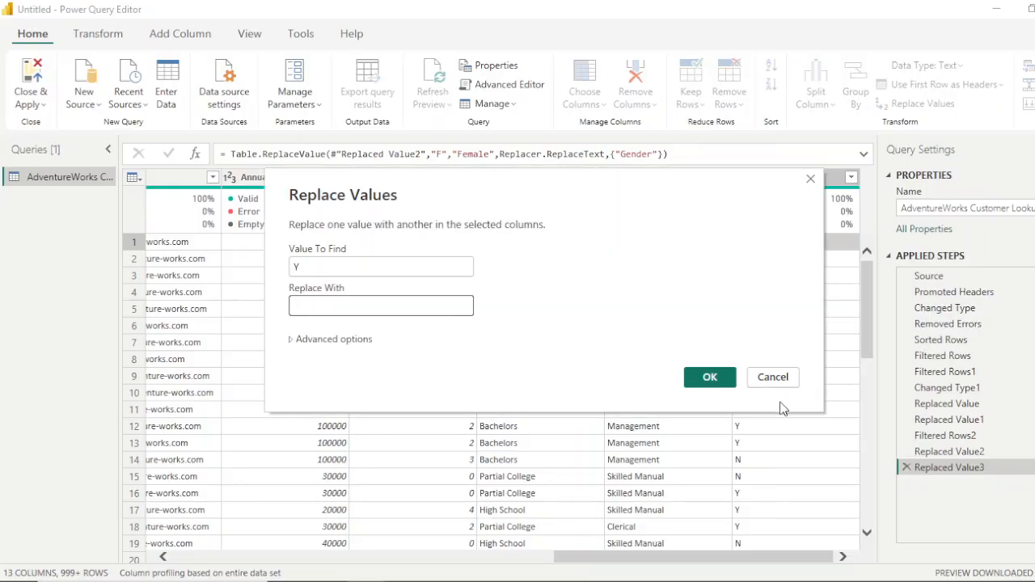
{"action": "type", "text": "Yes"}
{"action": "key", "text": "Return"}
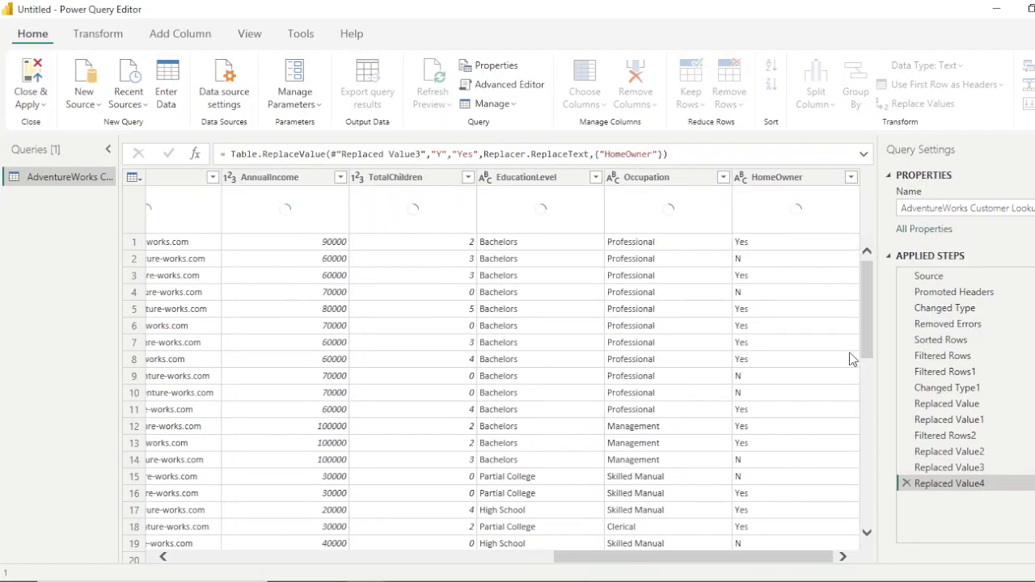
Replace the value N with No in the HomeOwner column
{"action": "right_click", "coordinate": [752, 259]}
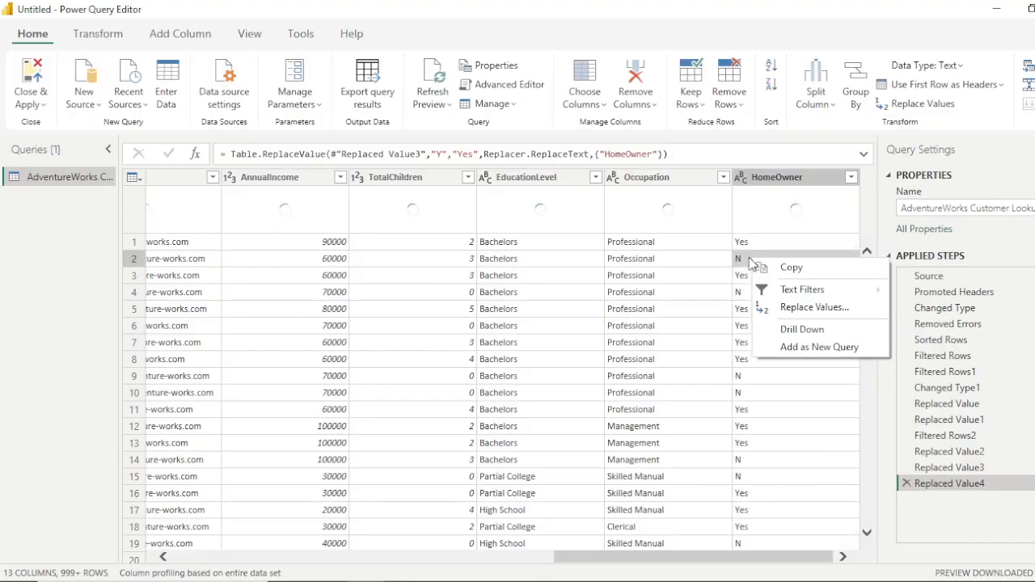
{"action": "left_click", "coordinate": [797, 307]}
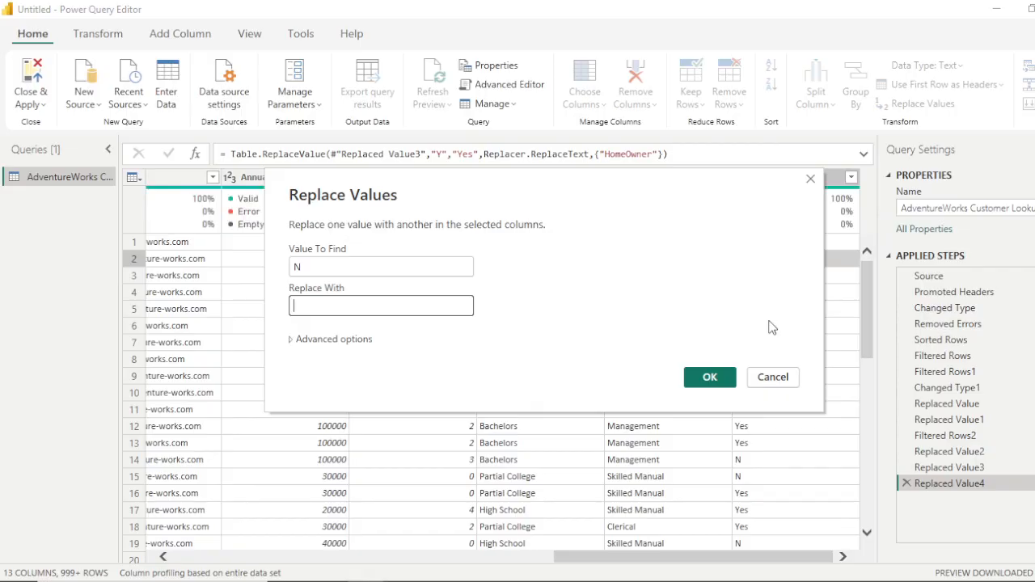
{"action": "type", "text": "No"}
{"action": "key", "text": "Return"}
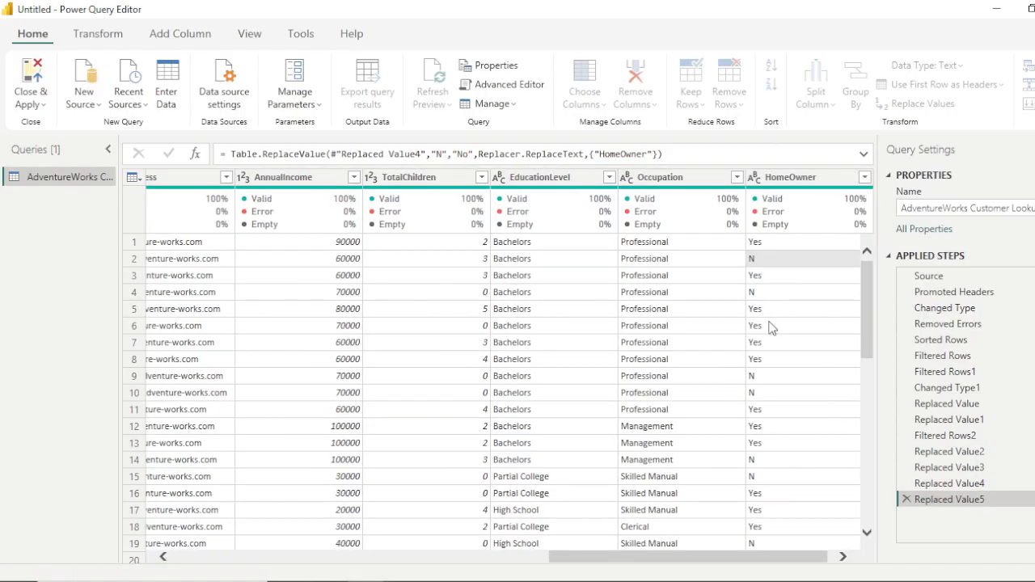
Select the Prefix column of the customer lookup table
{"action": "left_click_drag", "start_coordinate": [691, 559], "coordinate": [304, 573]}
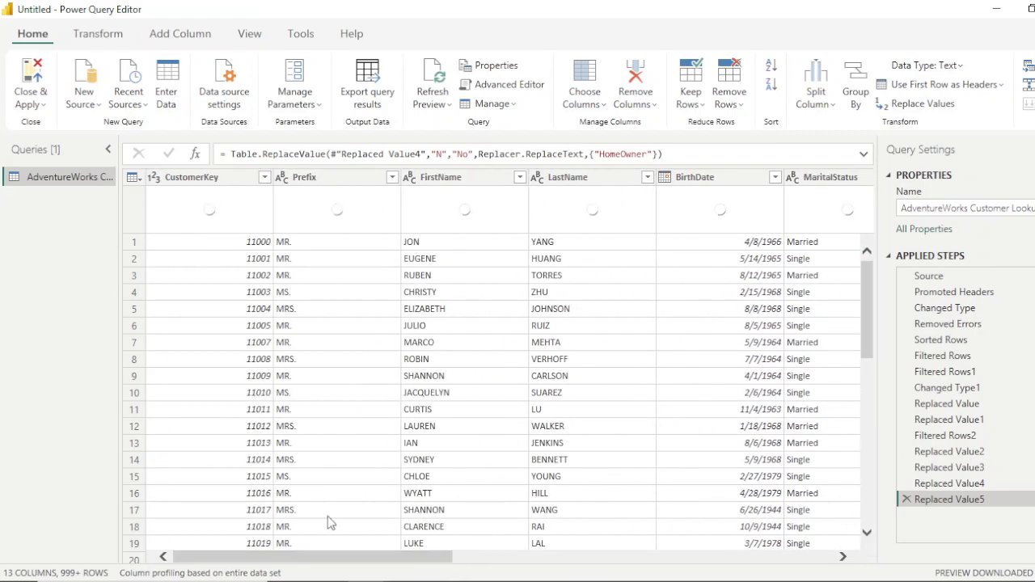
{"action": "left_click", "coordinate": [327, 177]}
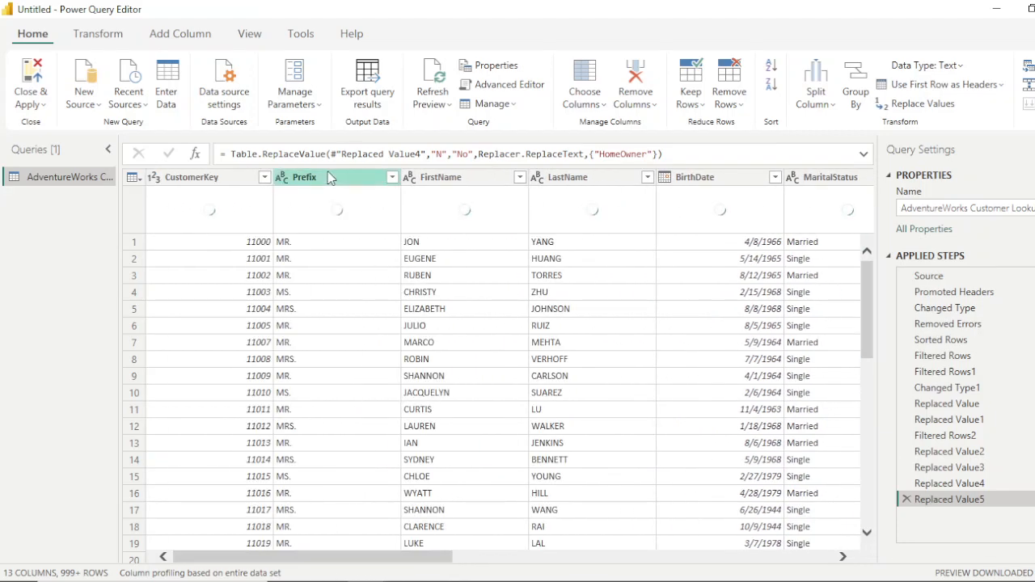
{"action": "left_click", "coordinate": [327, 179]}
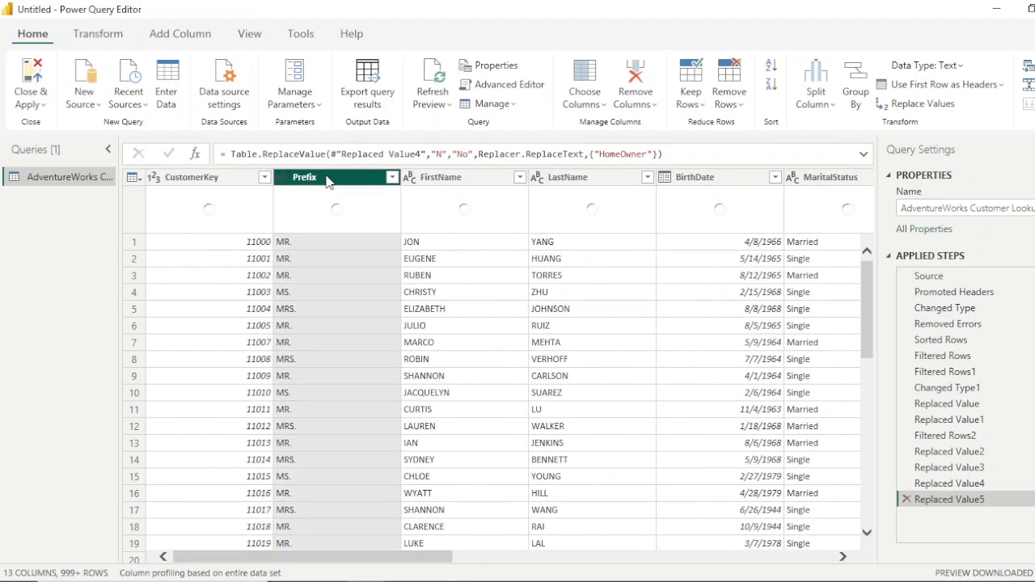
Extend the column selection from Prefix to include the FirstName and LastName columns
{"action": "left_click", "coordinate": [453, 179], "text": "ctrl"}
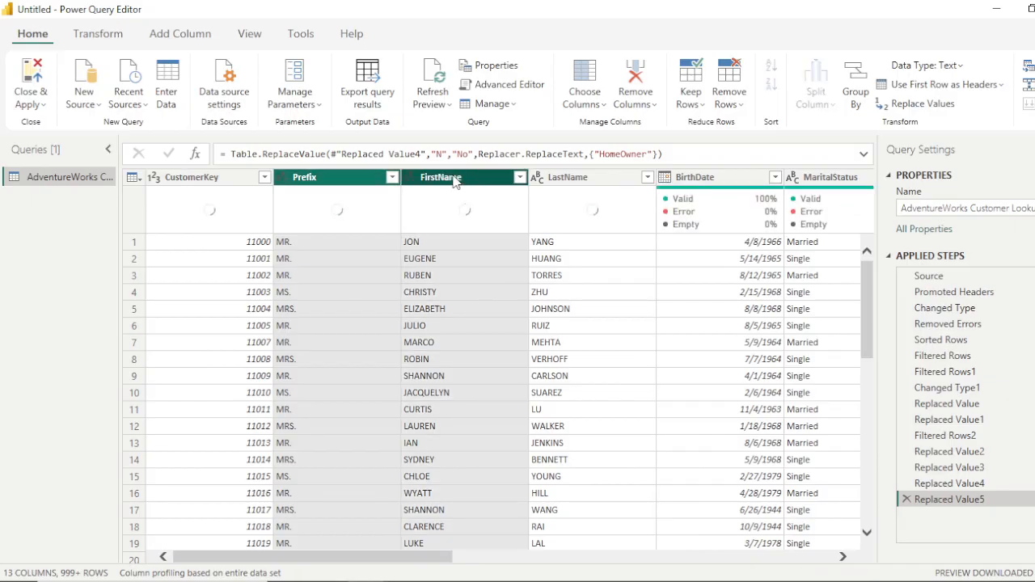
{"action": "left_click", "coordinate": [569, 179], "text": "ctrl"}
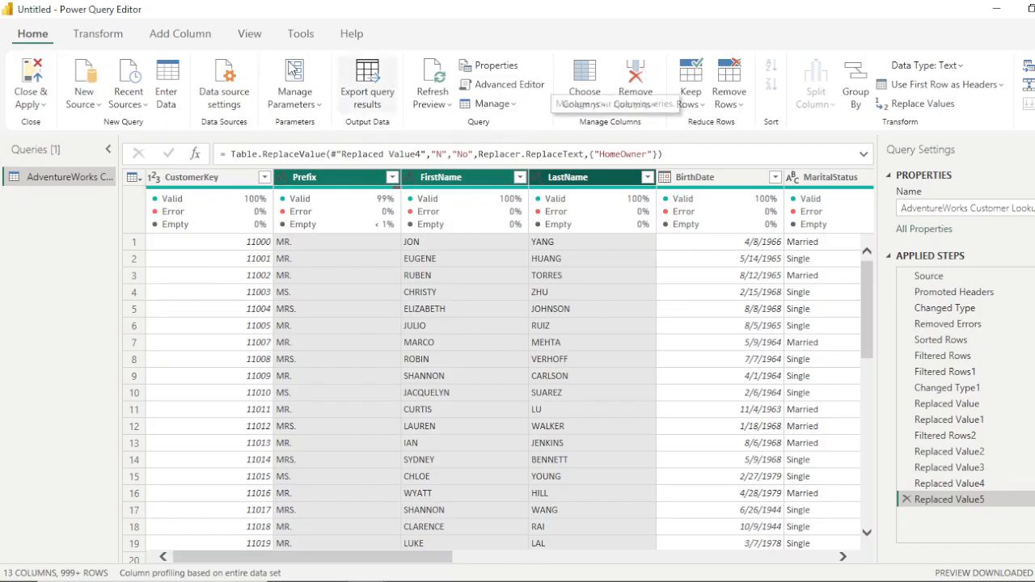
{"action": "left_click", "coordinate": [599, 108]}
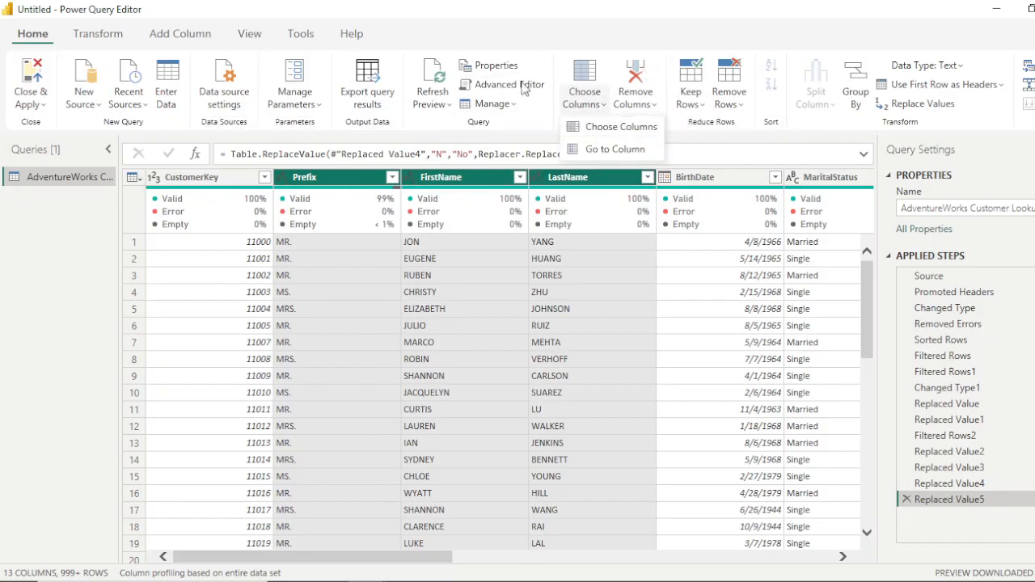
{"action": "left_click", "coordinate": [527, 131]}
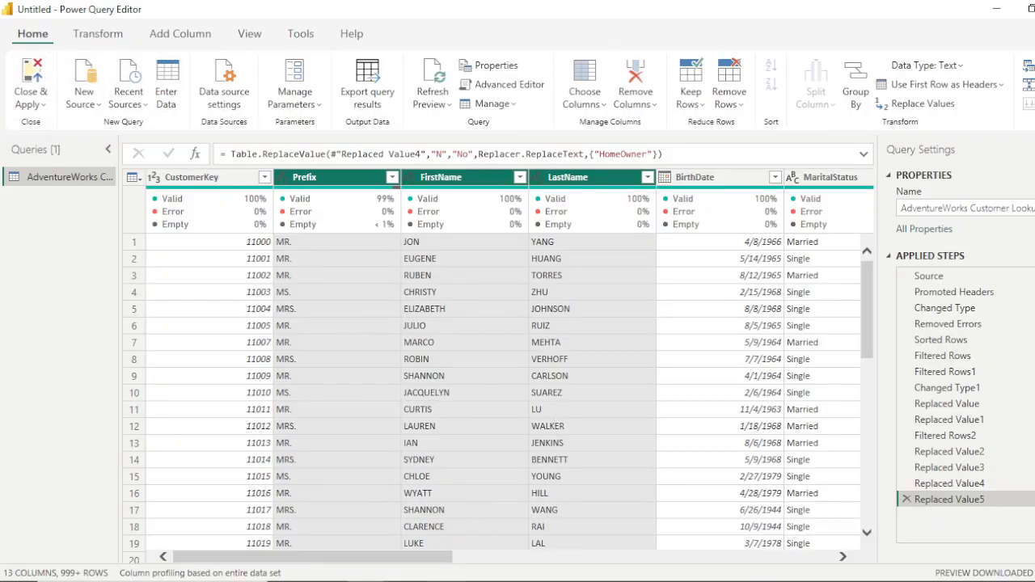
{"action": "left_click", "coordinate": [493, 581]}
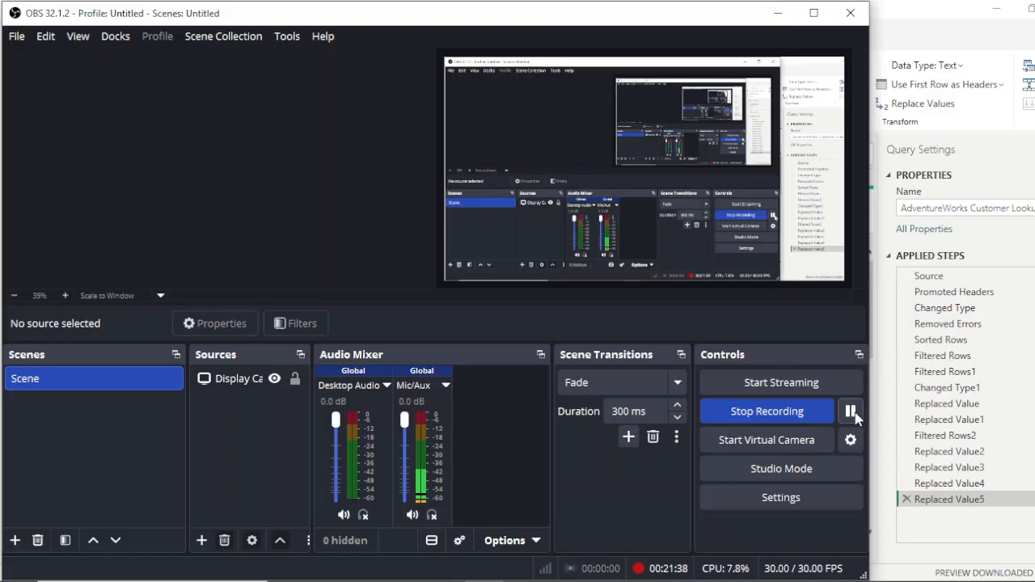
{"action": "left_click", "coordinate": [777, 13]}
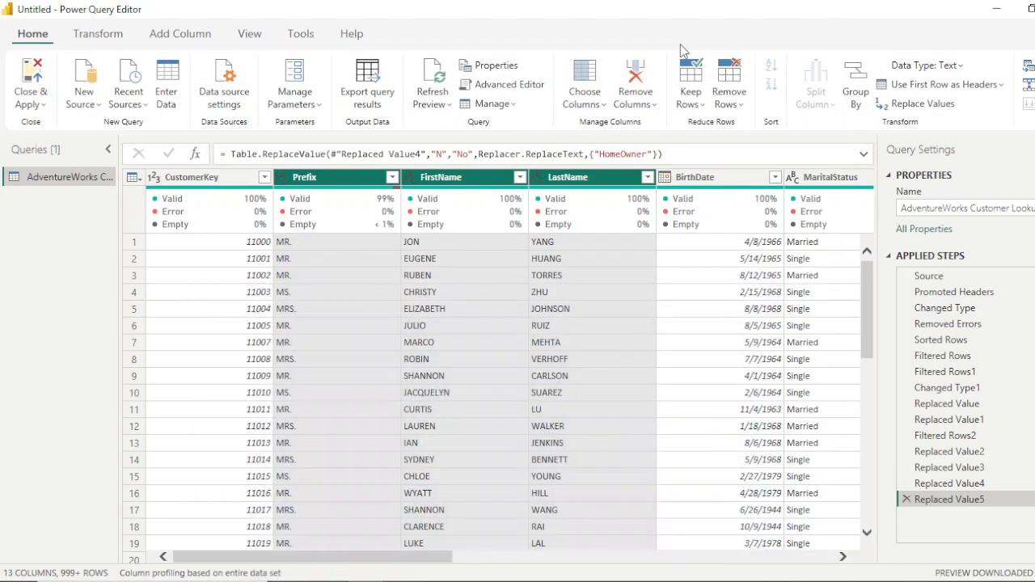
Add a new column named Full Name that merges the selected Prefix, FirstName and LastName columns with a Space separator
{"action": "left_click", "coordinate": [175, 37]}
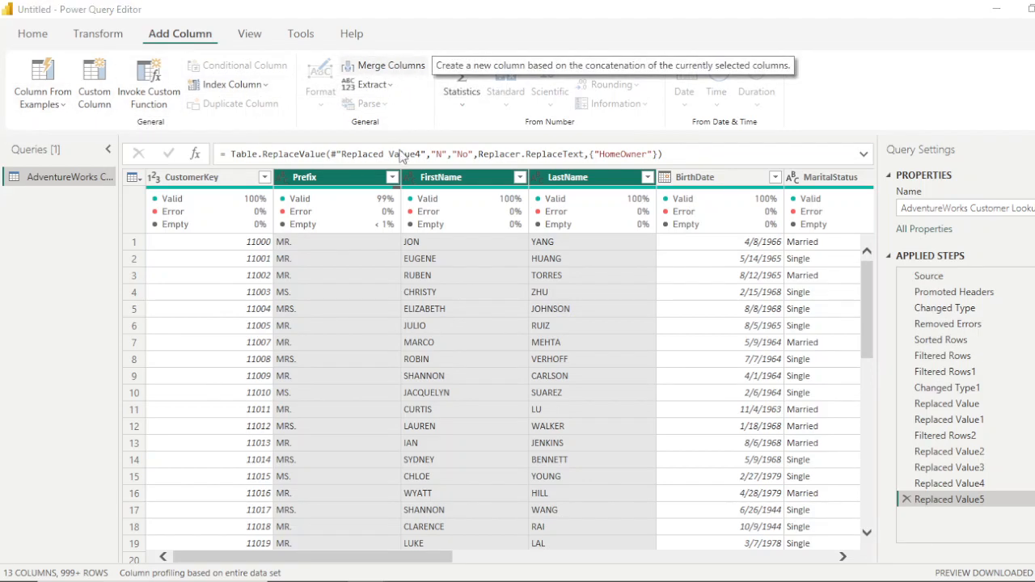
{"action": "left_click", "coordinate": [385, 67]}
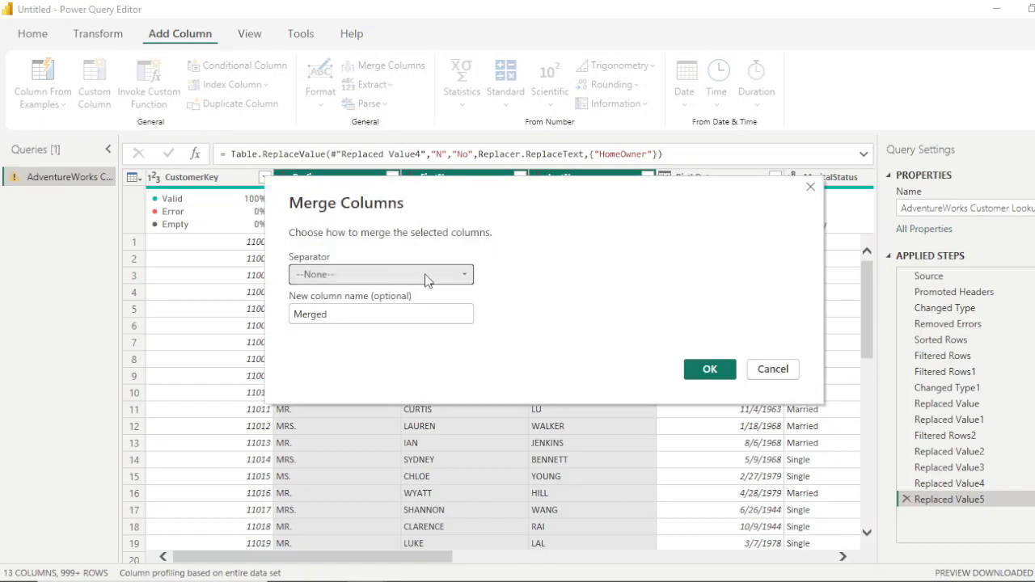
{"action": "left_click", "coordinate": [466, 278]}
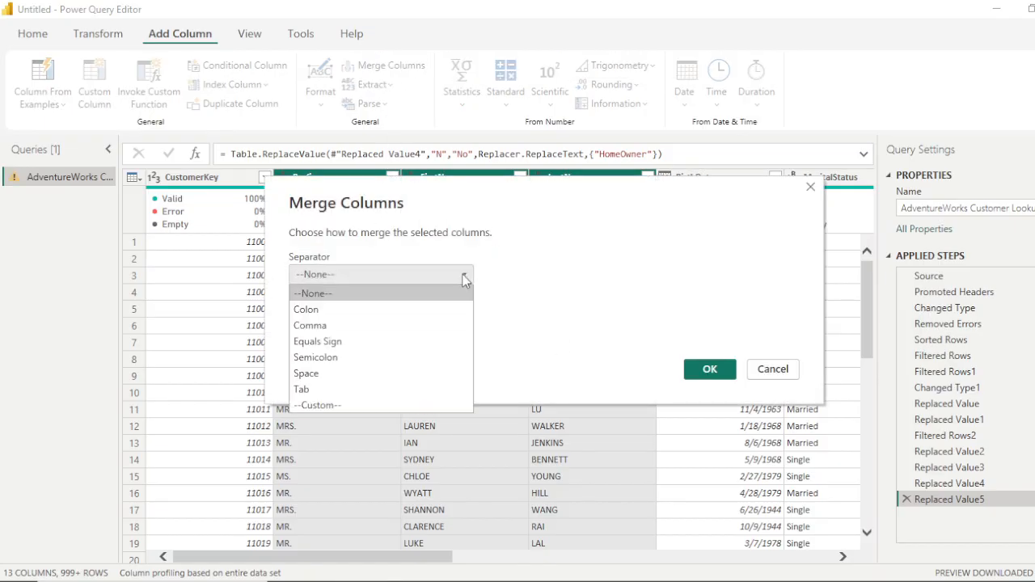
{"action": "left_click", "coordinate": [320, 374]}
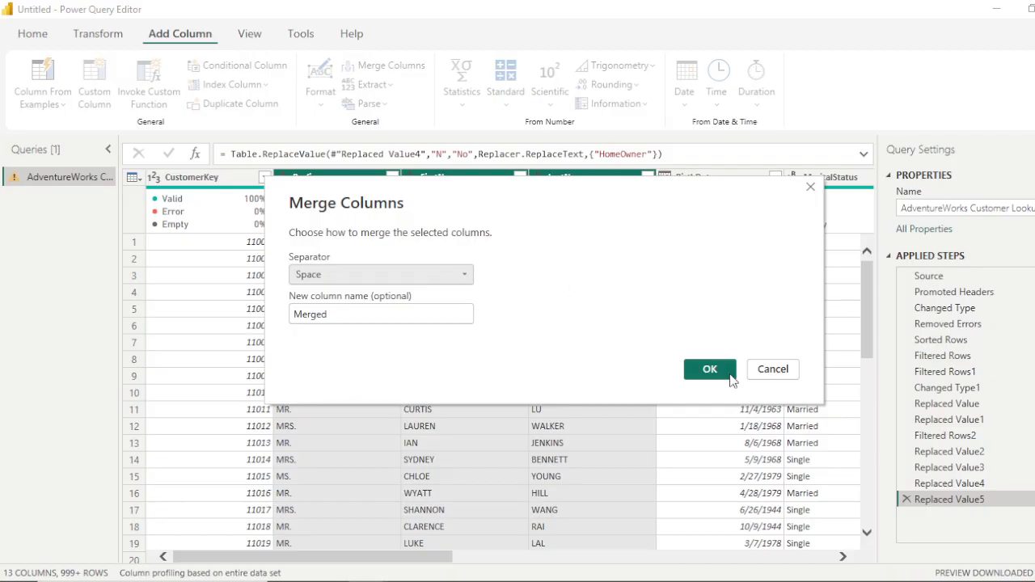
{"action": "left_click", "coordinate": [356, 316]}
{"action": "left_click_drag", "start_coordinate": [356, 317], "coordinate": [240, 314]}
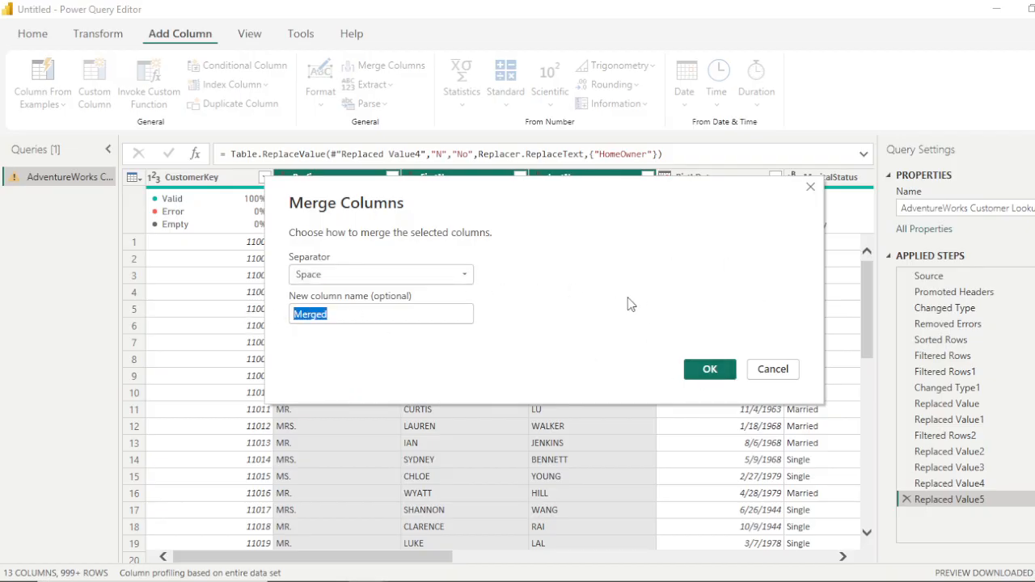
{"action": "type", "text": "Full"}
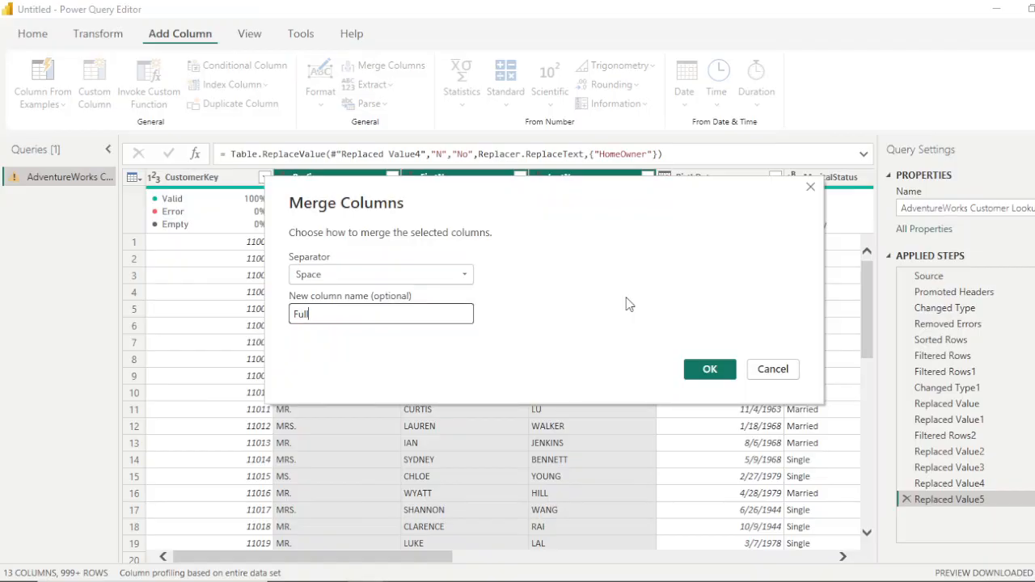
{"action": "type", "text": " Name"}
{"action": "key", "text": "Return"}
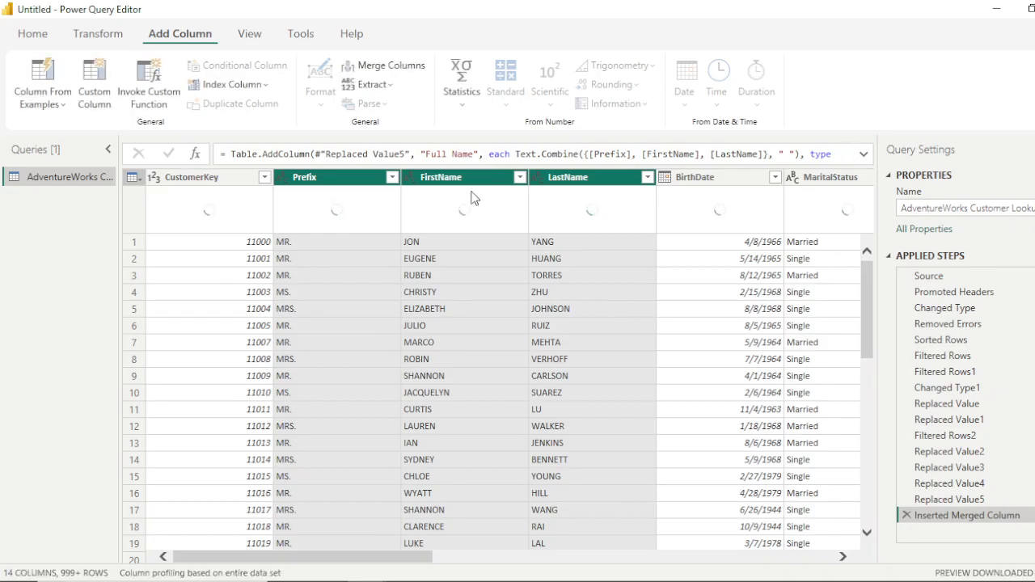
Move the Full Name column from the end of the table to between LastName and BirthDate
{"action": "left_click_drag", "start_coordinate": [379, 561], "coordinate": [776, 559]}
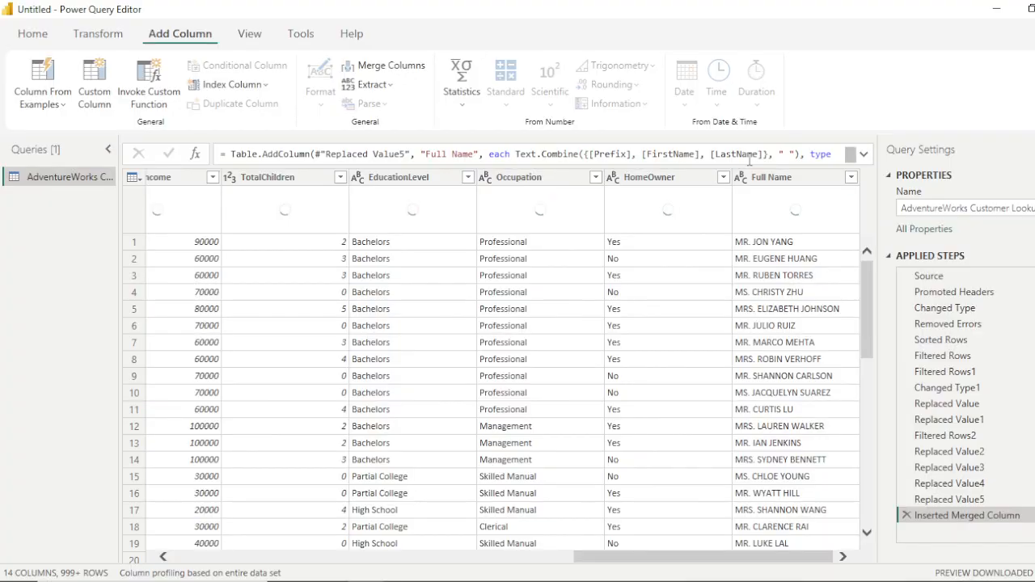
{"action": "left_click", "coordinate": [775, 184]}
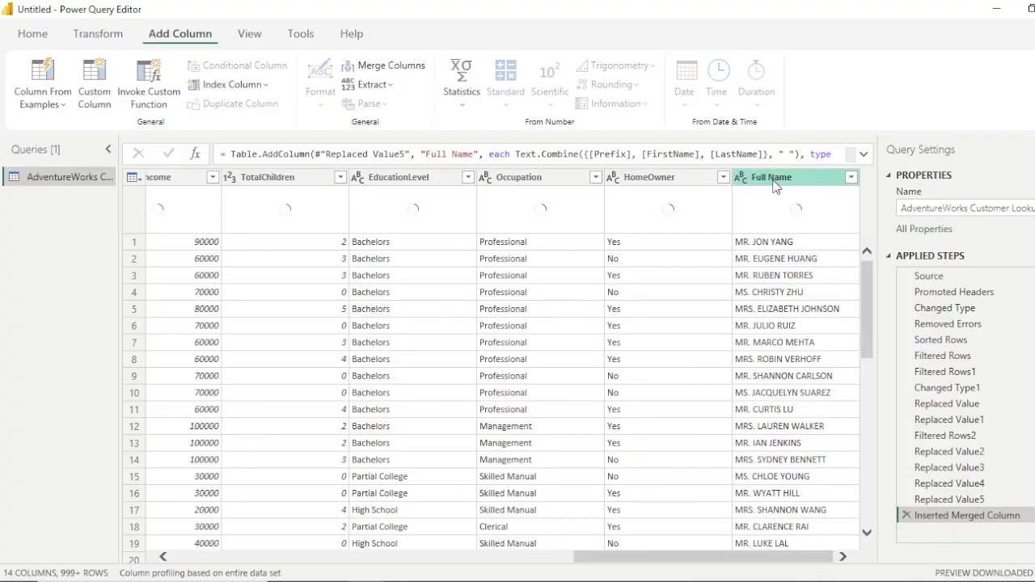
{"action": "left_click_drag", "start_coordinate": [774, 186], "coordinate": [381, 198]}
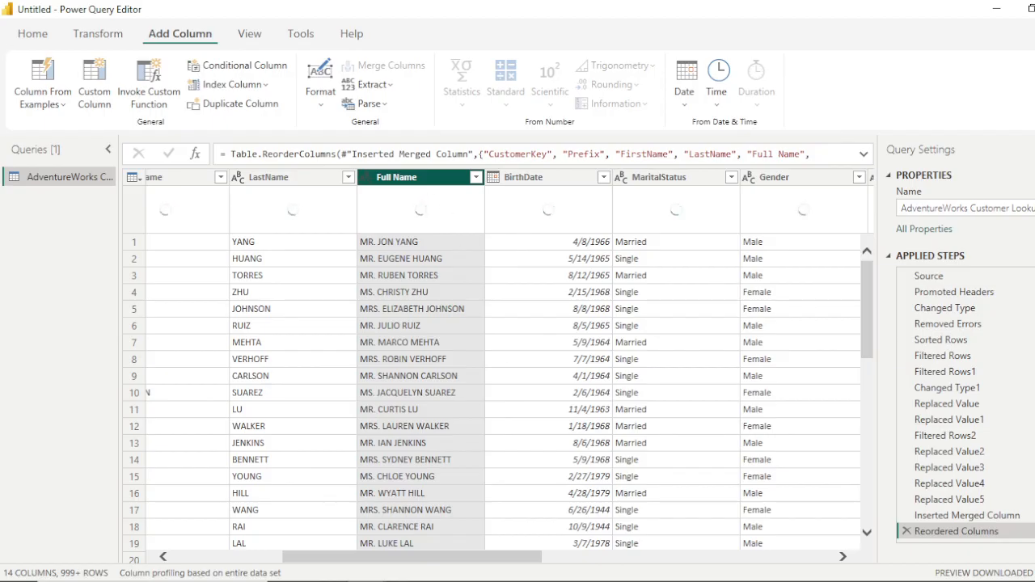
Remove the Prefix, FirstName and LastName columns from the table
{"action": "left_click_drag", "start_coordinate": [476, 560], "coordinate": [300, 560]}
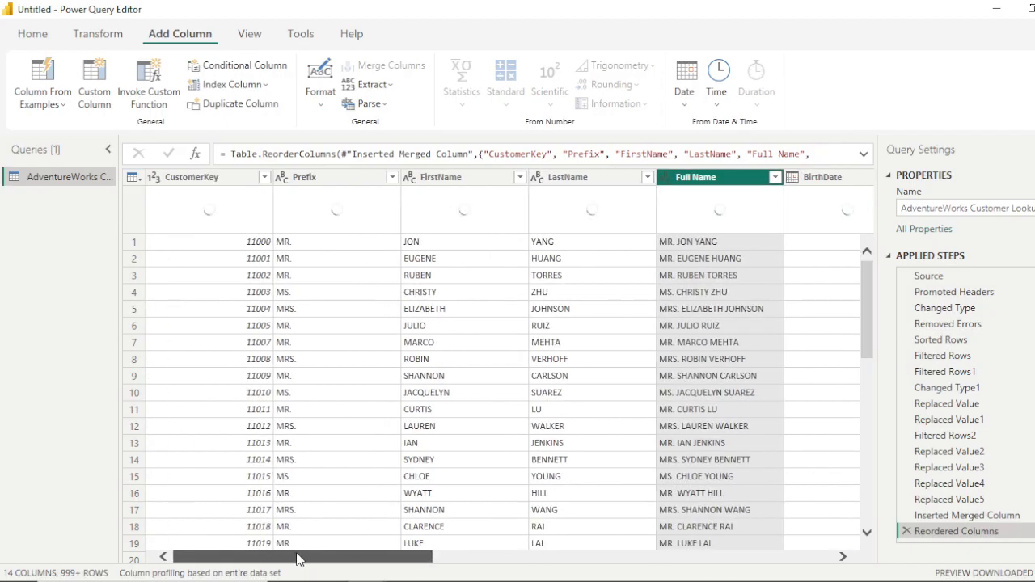
{"action": "left_click", "coordinate": [356, 180]}
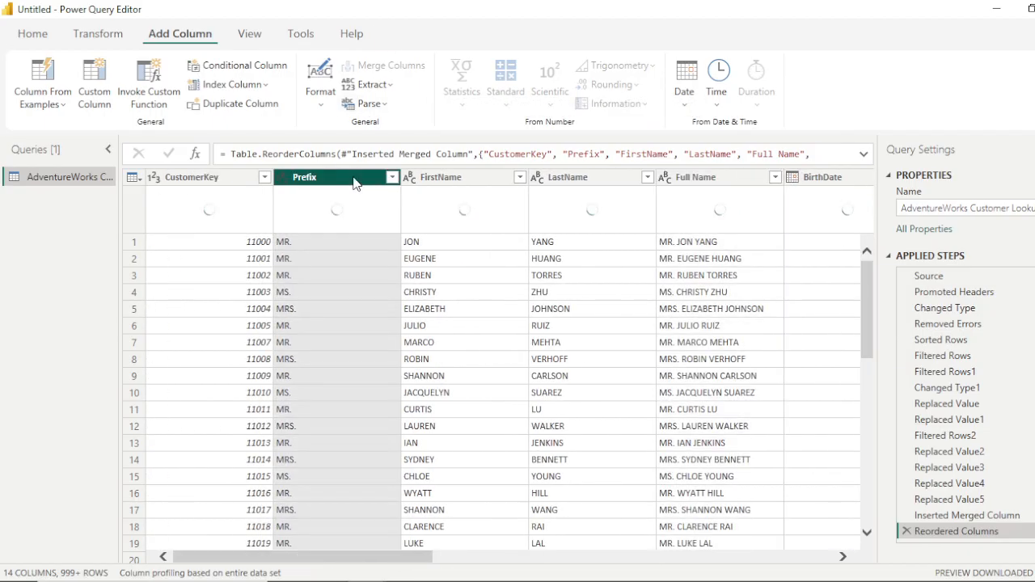
{"action": "left_click", "coordinate": [442, 181], "text": "ctrl"}
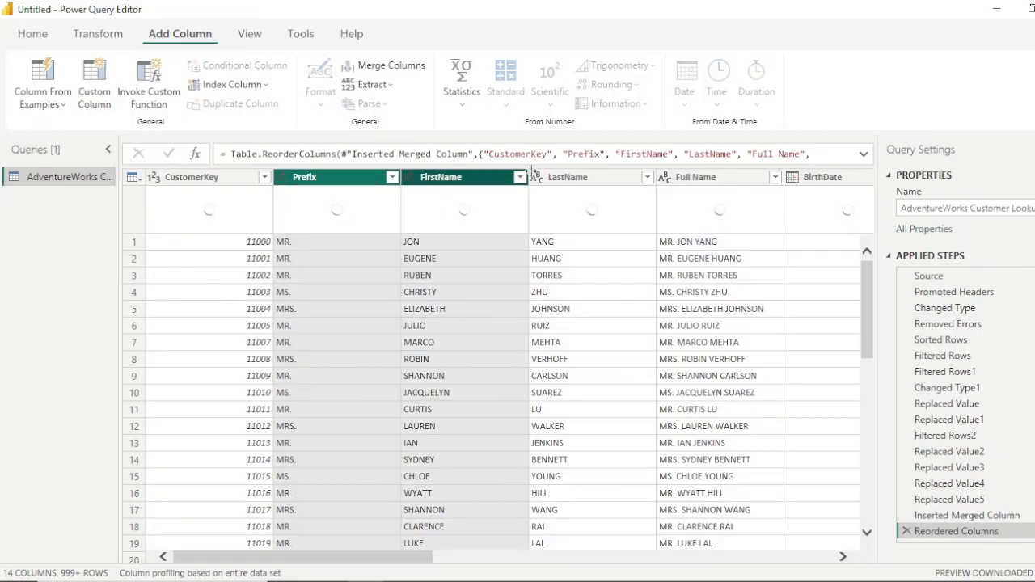
{"action": "left_click", "coordinate": [548, 178], "text": "ctrl"}
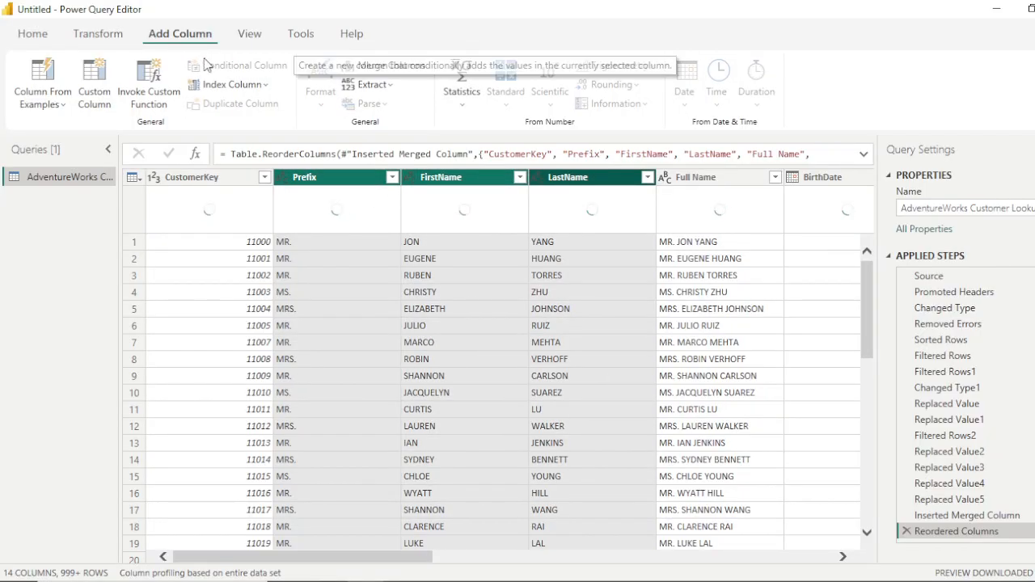
{"action": "left_click", "coordinate": [34, 34]}
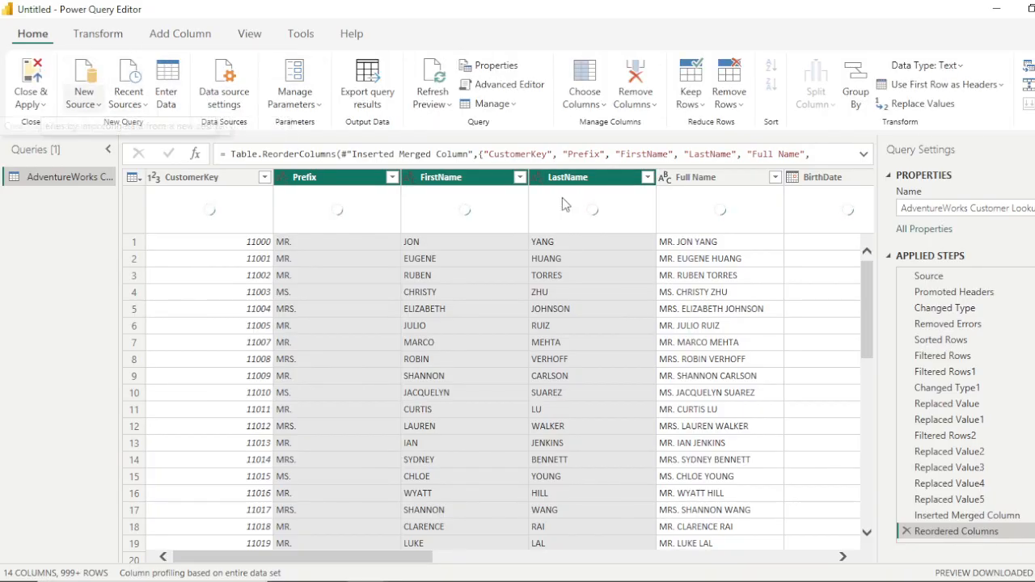
{"action": "left_click", "coordinate": [639, 104]}
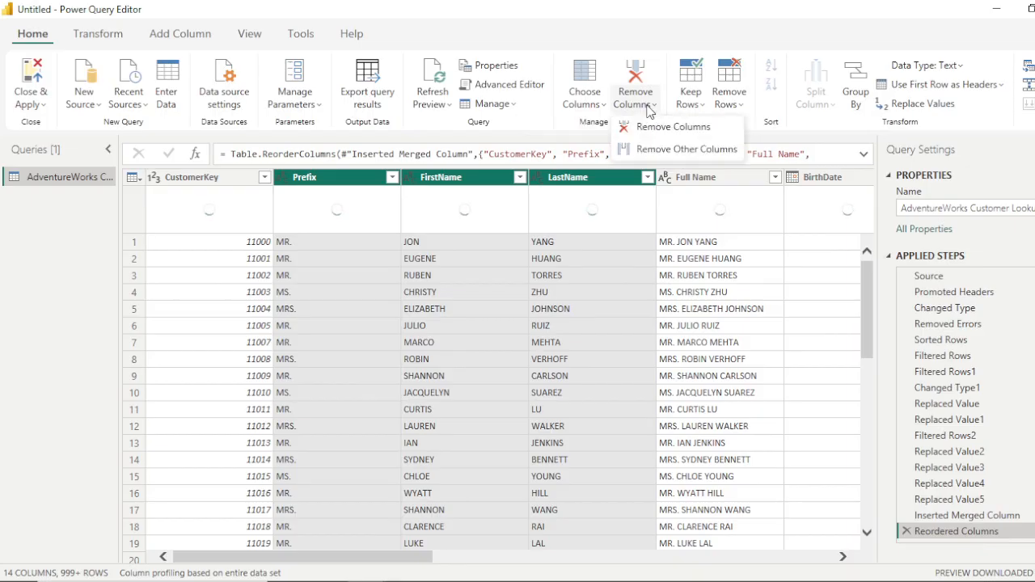
{"action": "left_click", "coordinate": [677, 129]}
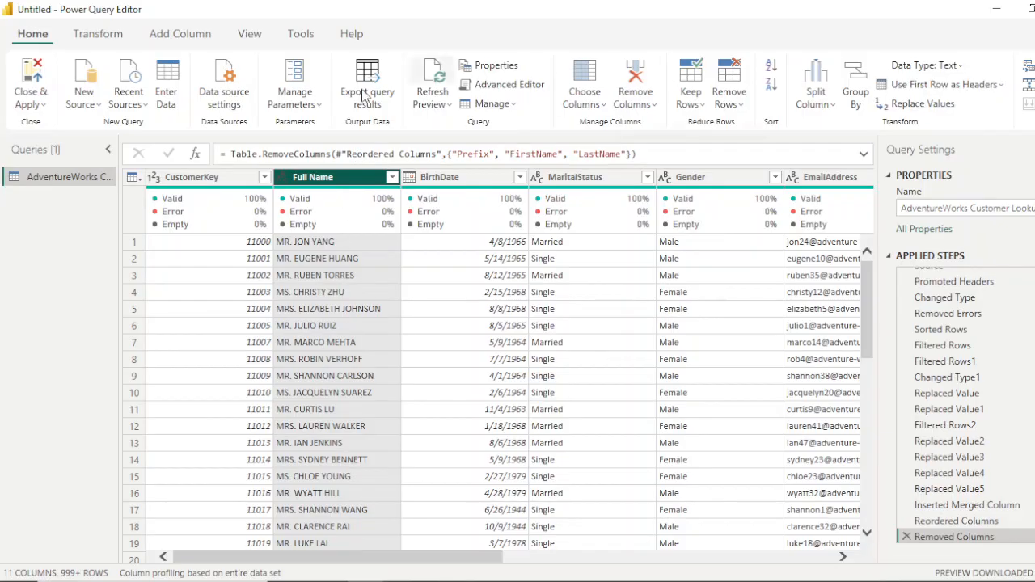
Add a new column with the Full Name values formatted using Capitalize Each Word
{"action": "left_click", "coordinate": [182, 36]}
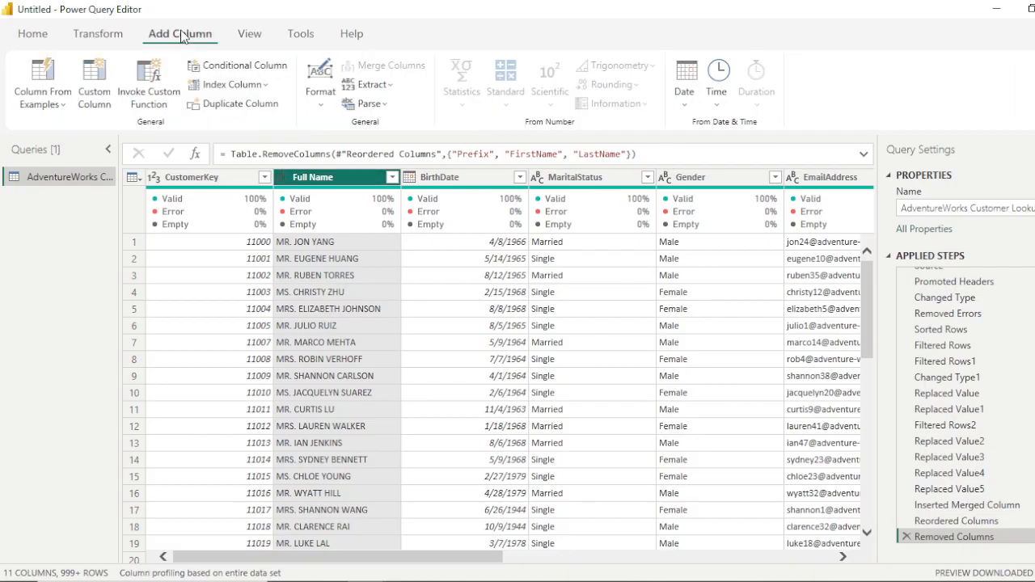
{"action": "left_click", "coordinate": [393, 85]}
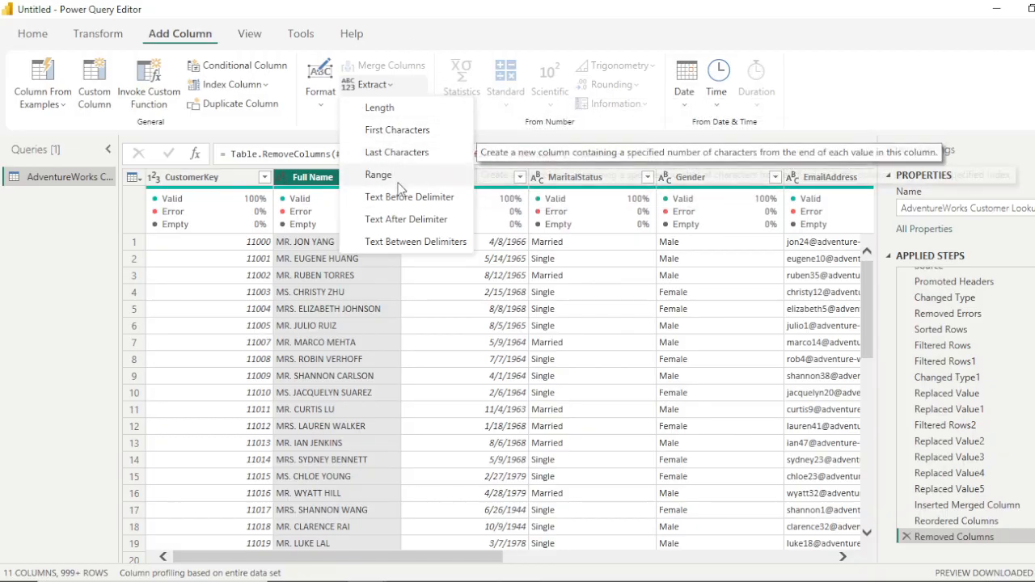
{"action": "left_click", "coordinate": [322, 103]}
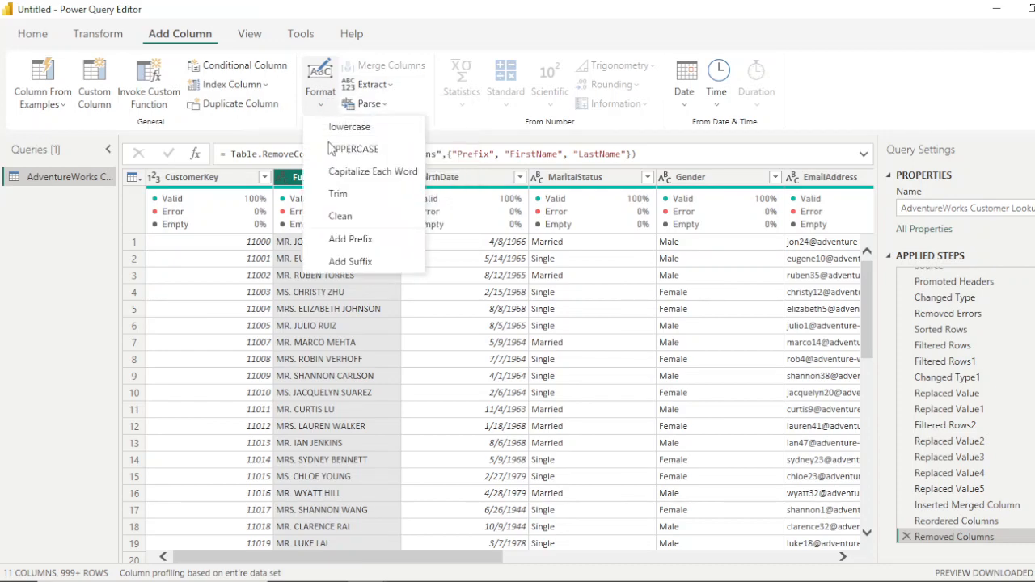
{"action": "left_click", "coordinate": [365, 173]}
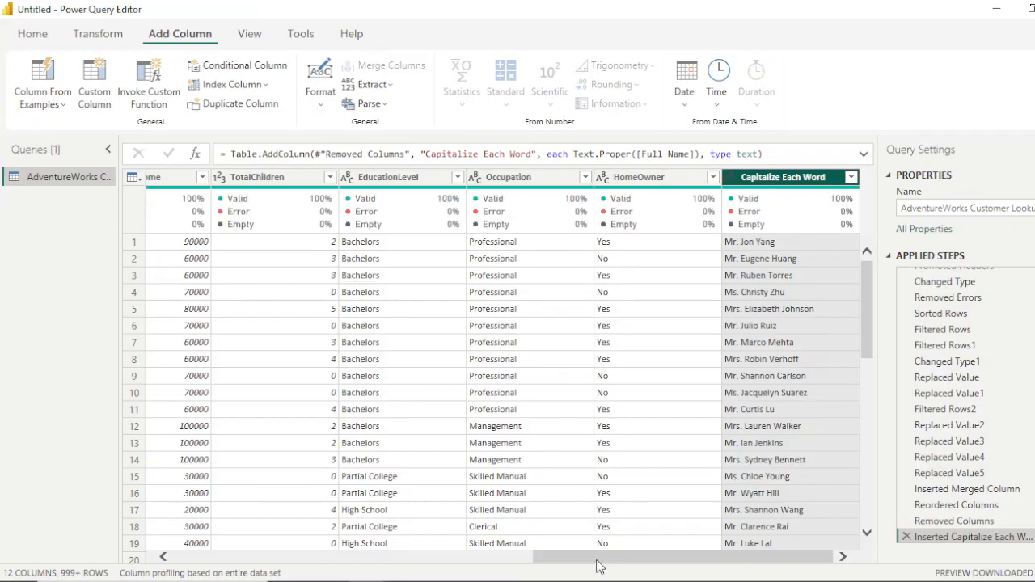
Remove the original uppercase Full Name column beside CustomerKey
{"action": "left_click_drag", "start_coordinate": [597, 563], "coordinate": [237, 563]}
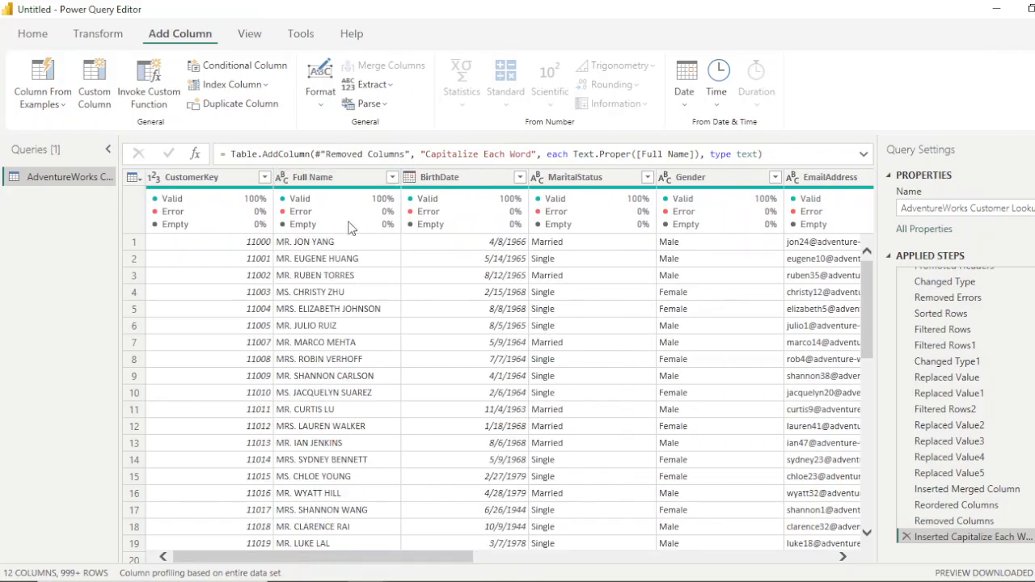
{"action": "right_click", "coordinate": [319, 183]}
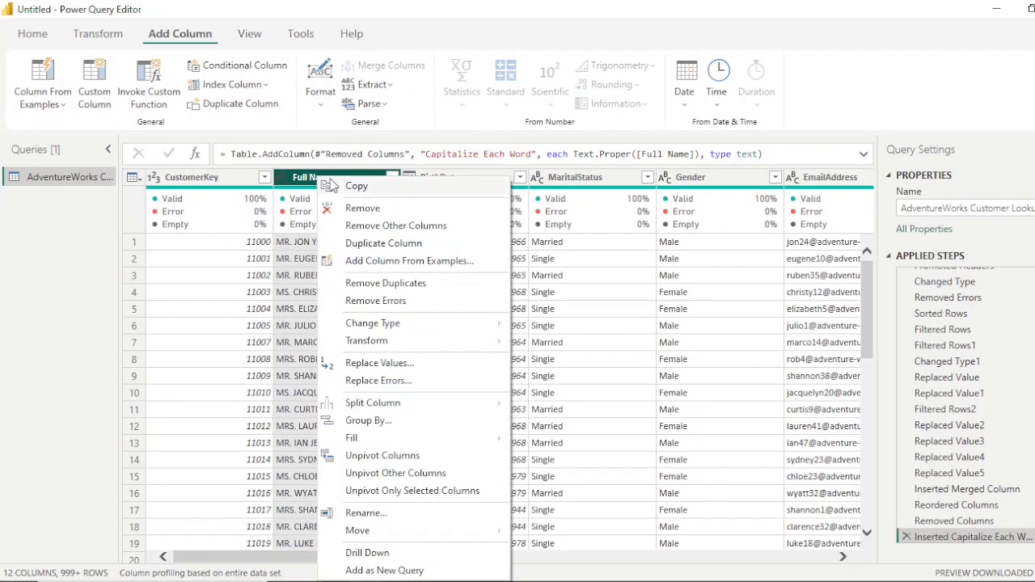
{"action": "left_click", "coordinate": [346, 208]}
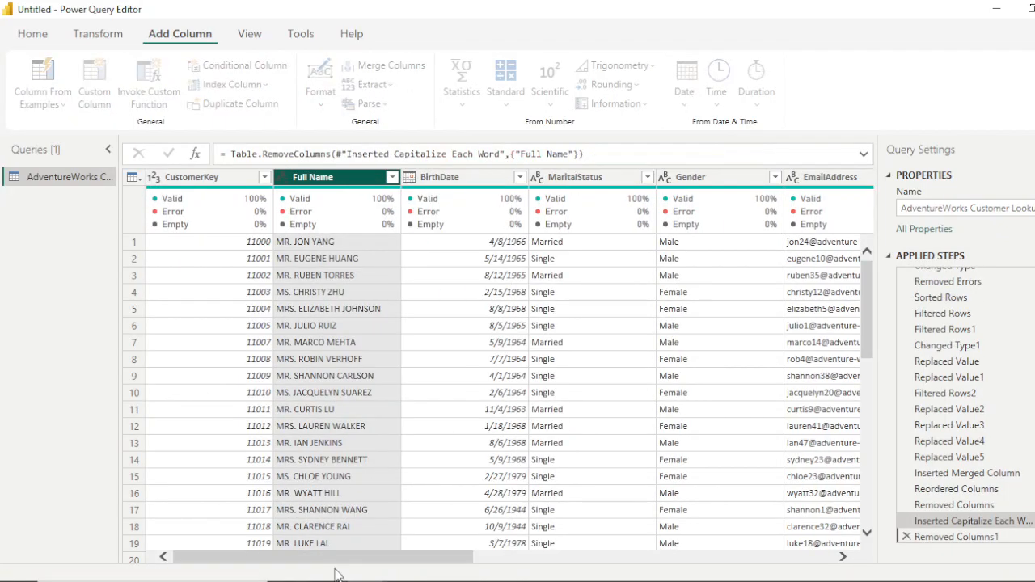
Rename the Capitalize Each Word column at the end of the table to Full Name
{"action": "left_click_drag", "start_coordinate": [331, 560], "coordinate": [801, 569]}
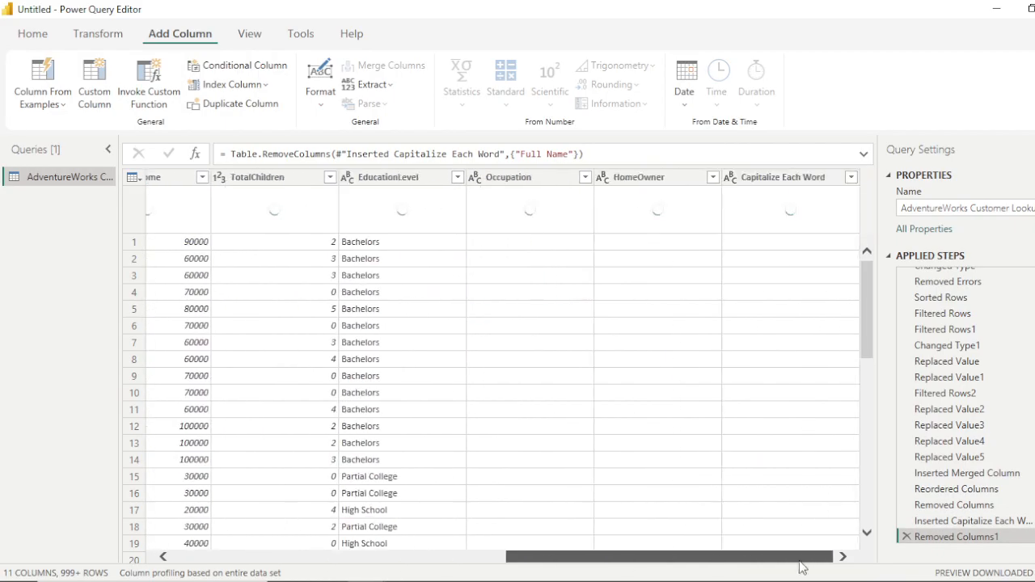
{"action": "left_click", "coordinate": [761, 180]}
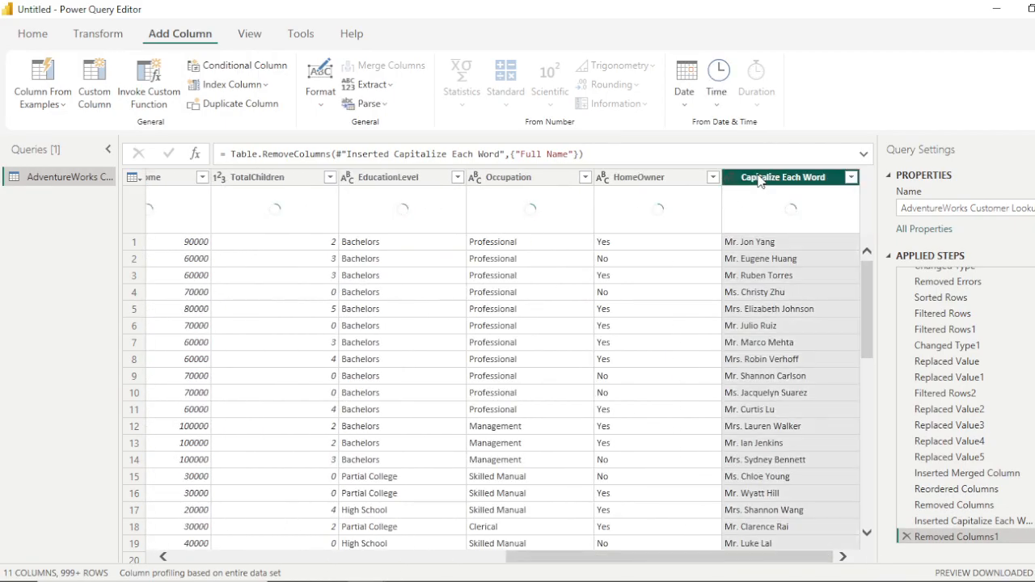
{"action": "double_click", "coordinate": [760, 180]}
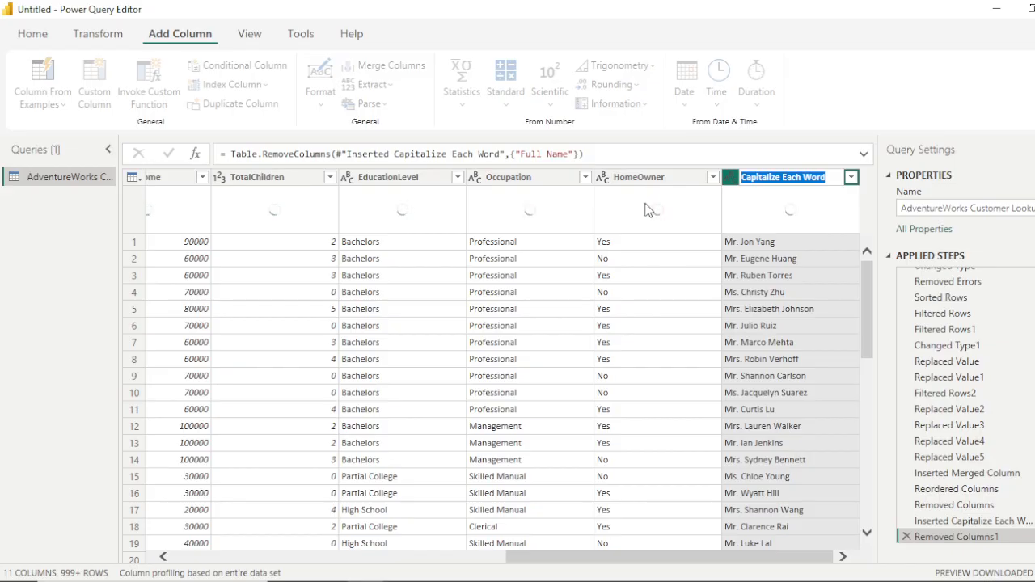
{"action": "type", "text": "Full"}
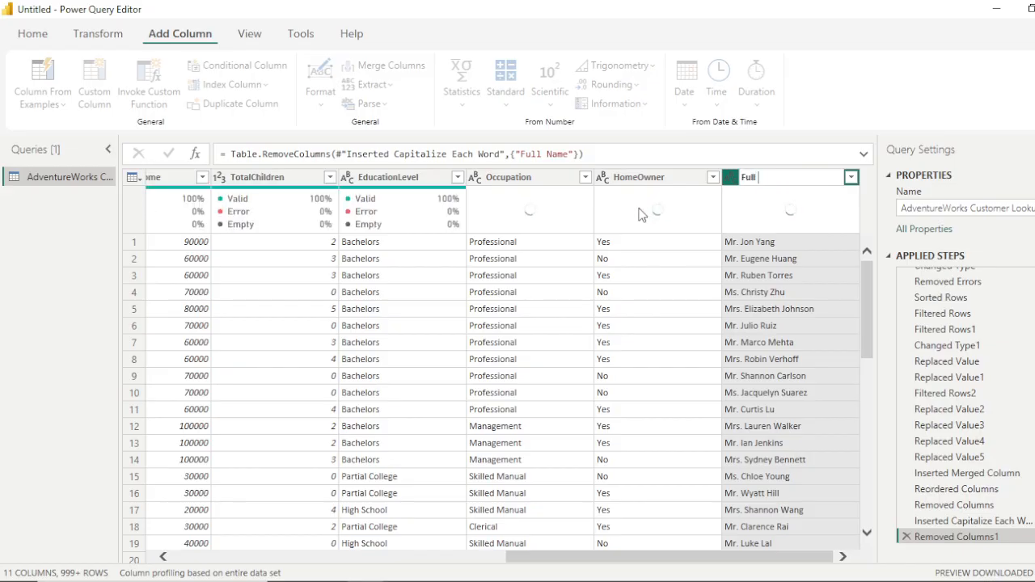
{"action": "type", "text": " Name"}
{"action": "key", "text": "Return"}
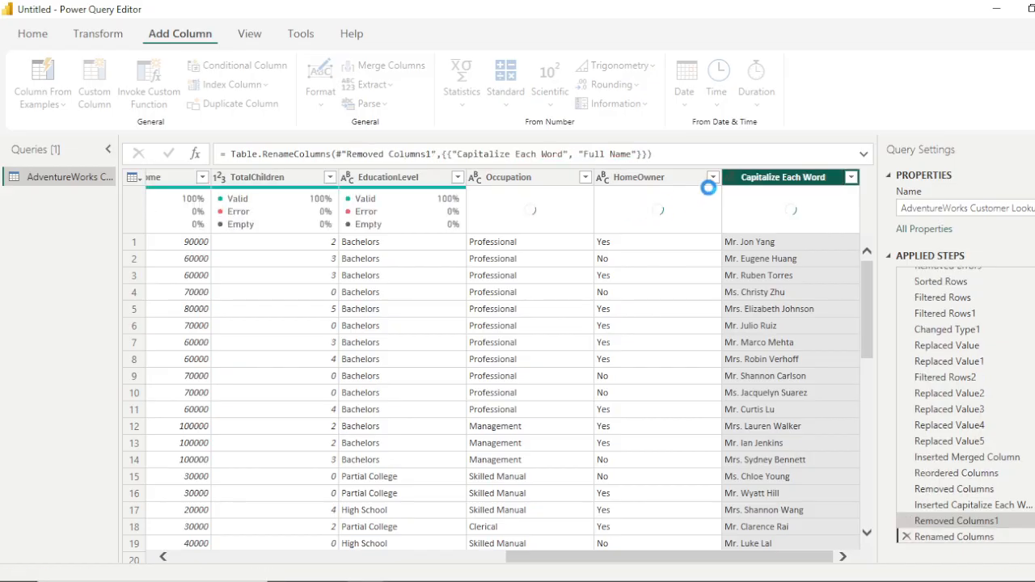
Move the Full Name column from the end of the table to directly after CustomerKey
{"action": "mouse_move", "coordinate": [783, 181]}
{"action": "left_mouse_down"}
{"action": "mouse_move", "coordinate": [46, 192]}
{"action": "mouse_move", "coordinate": [293, 218]}
{"action": "left_mouse_up"}
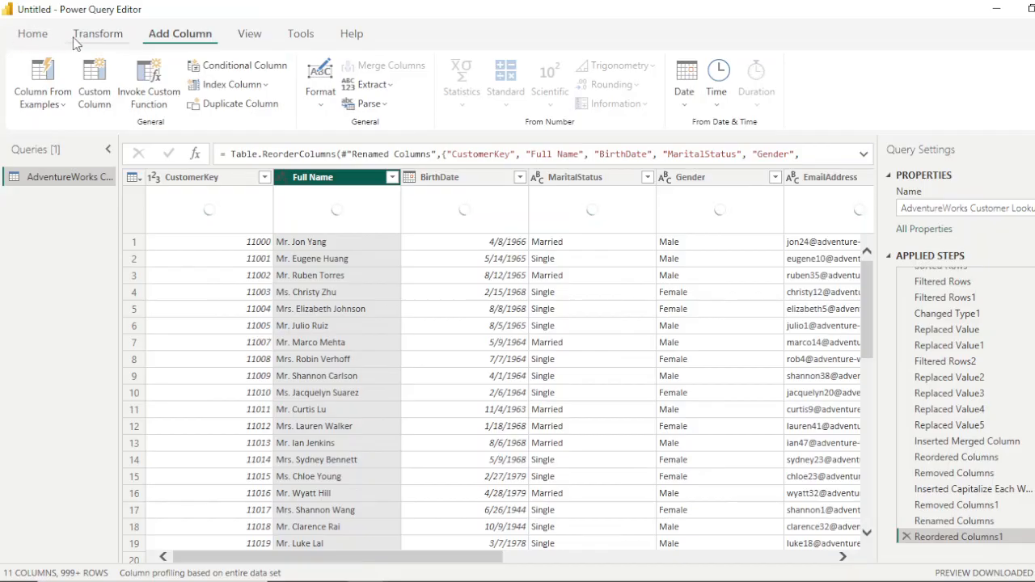
Import the AdventureWorks Product Categories Lookup CSV file as a new query with the default import settings
{"action": "left_click", "coordinate": [32, 34]}
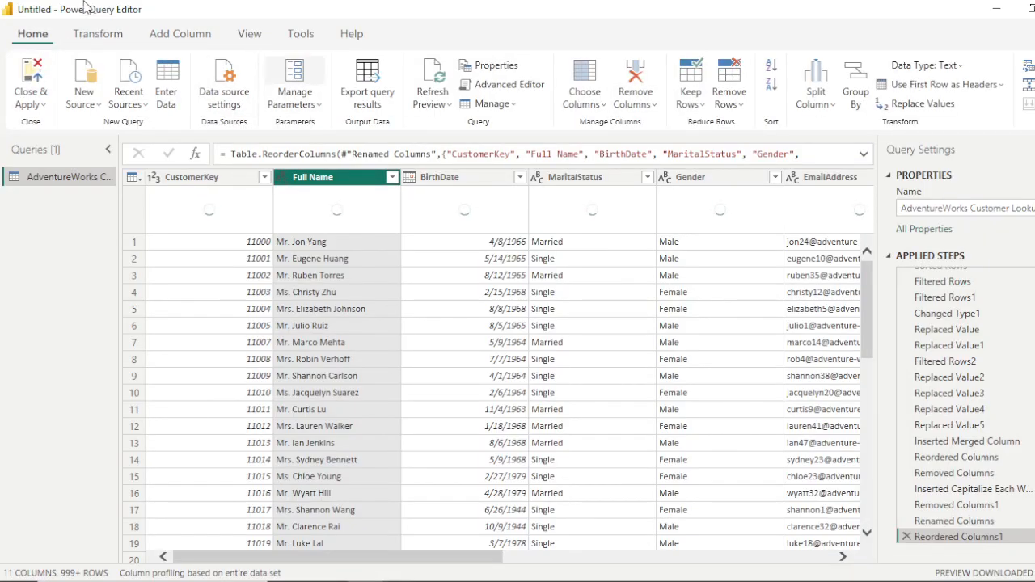
{"action": "left_click", "coordinate": [98, 109]}
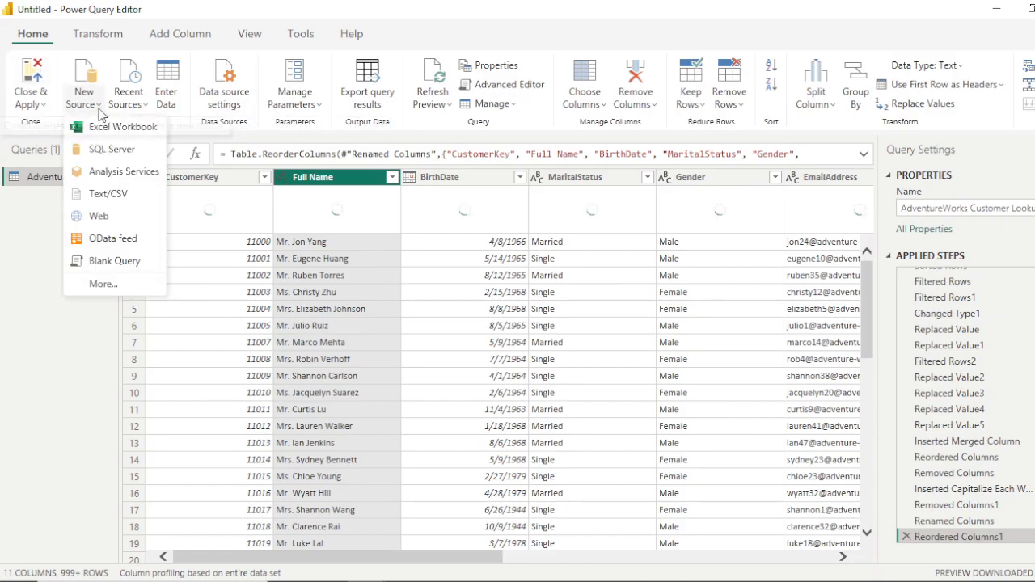
{"action": "left_click", "coordinate": [103, 198]}
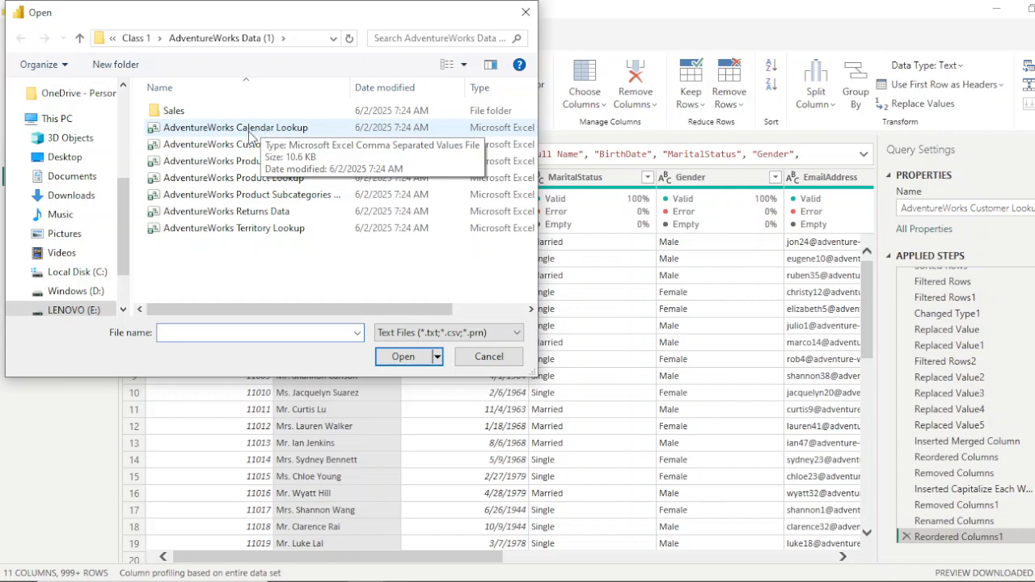
{"action": "double_click", "coordinate": [249, 165]}
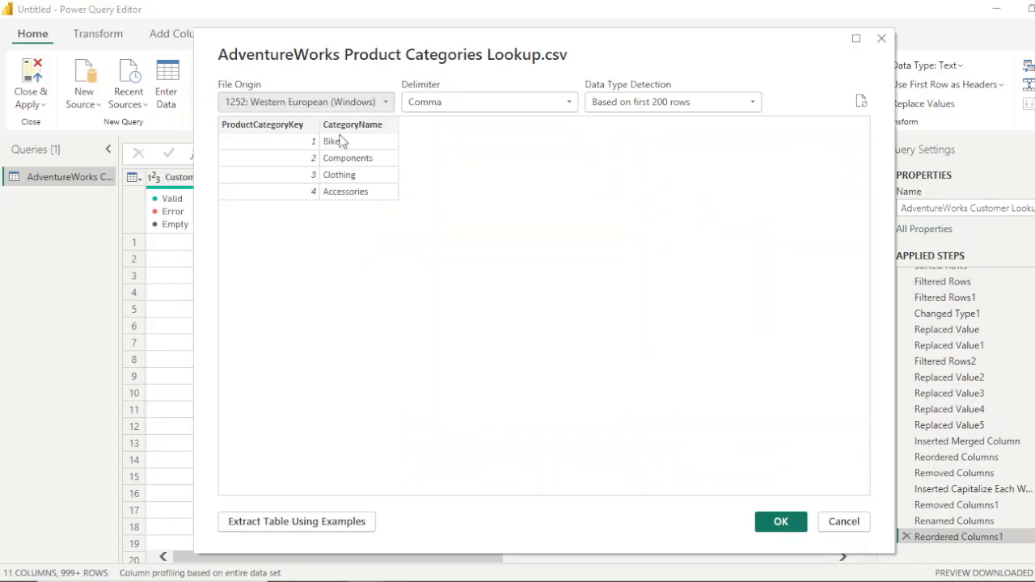
{"action": "left_click", "coordinate": [780, 522]}
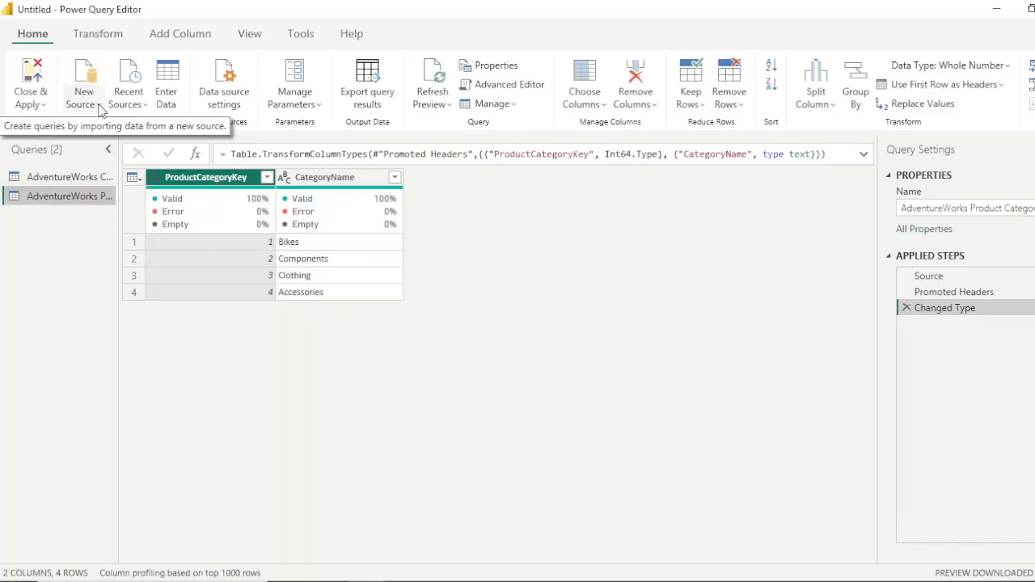
Import the AdventureWorks Product Lookup CSV file as another query, keeping the default import settings
{"action": "left_click", "coordinate": [101, 109]}
{"action": "left_click", "coordinate": [114, 197]}
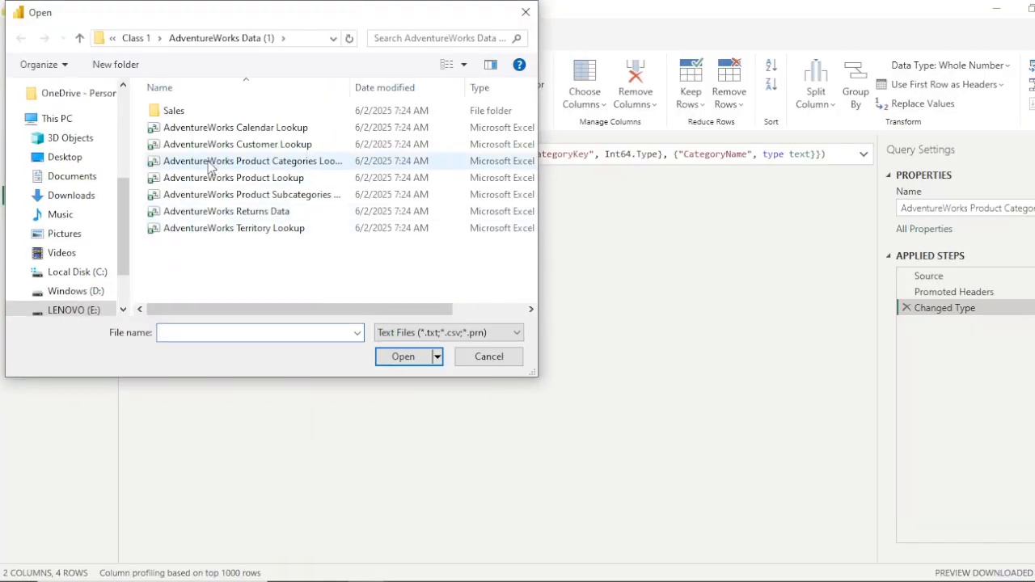
{"action": "left_click", "coordinate": [253, 181]}
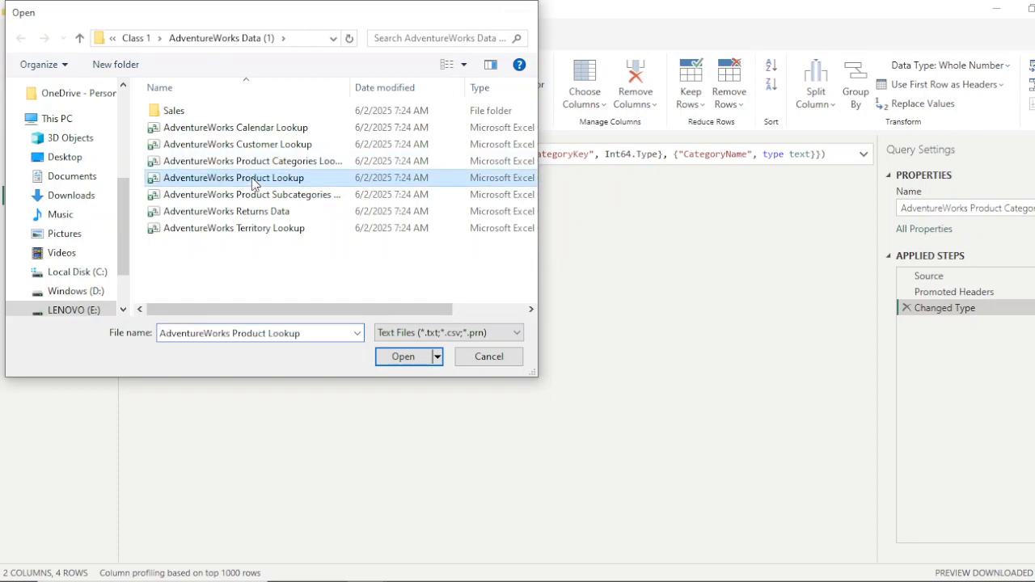
{"action": "double_click", "coordinate": [253, 181]}
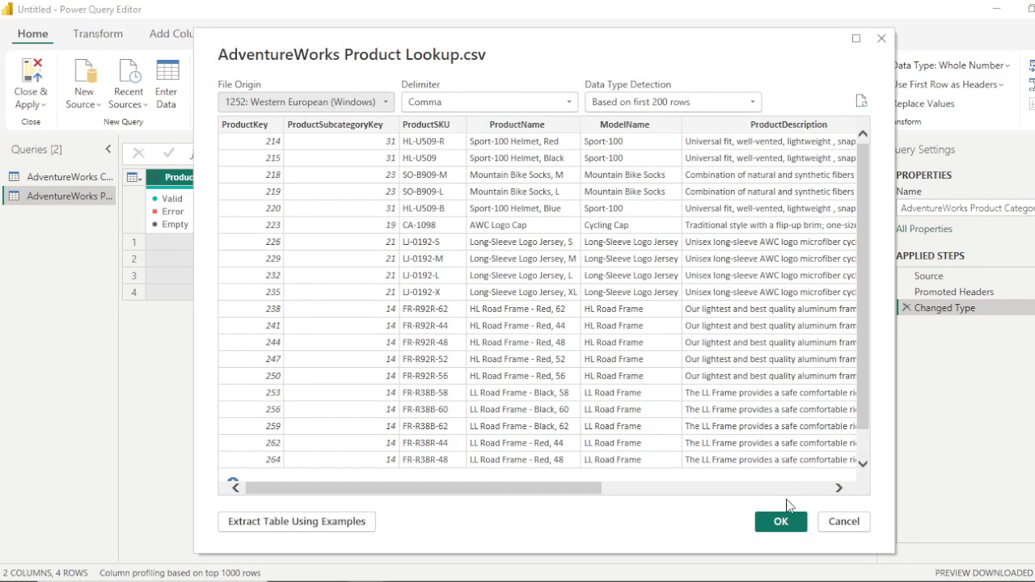
{"action": "left_click", "coordinate": [781, 524]}
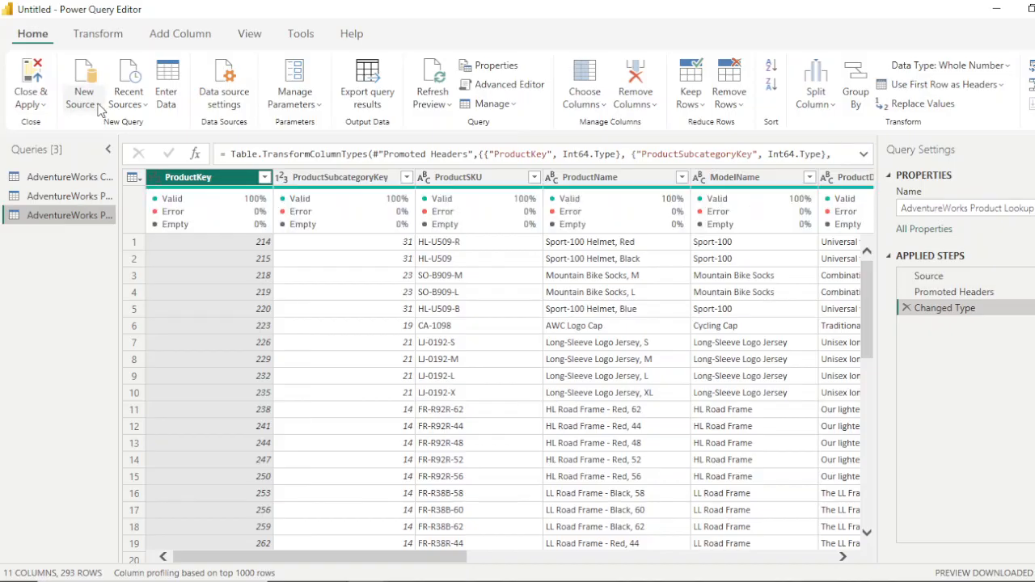
Import the AdventureWorks Product Subcategories Lookup CSV file as a new query with the default import settings
{"action": "left_click", "coordinate": [98, 106]}
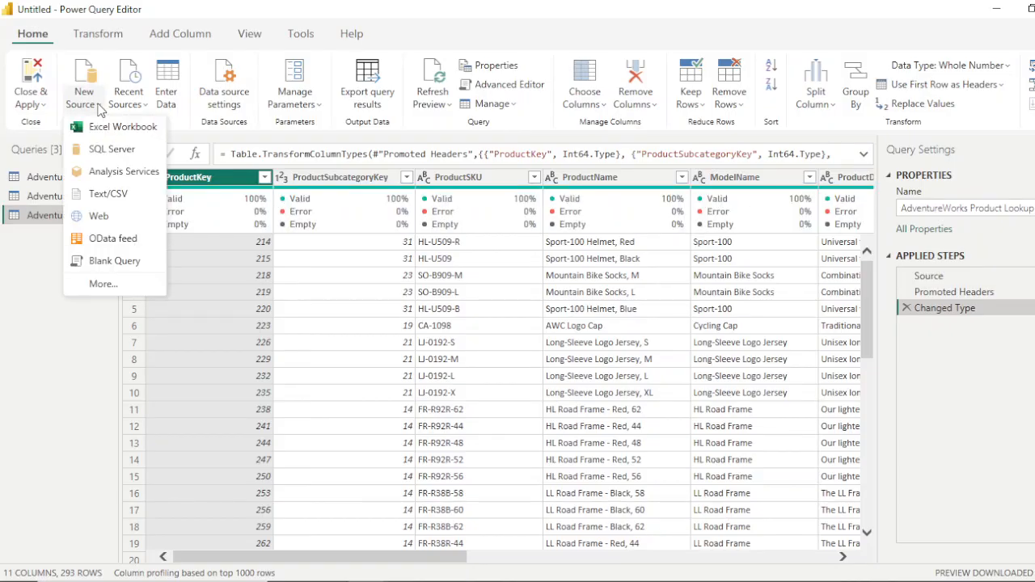
{"action": "left_click", "coordinate": [118, 196]}
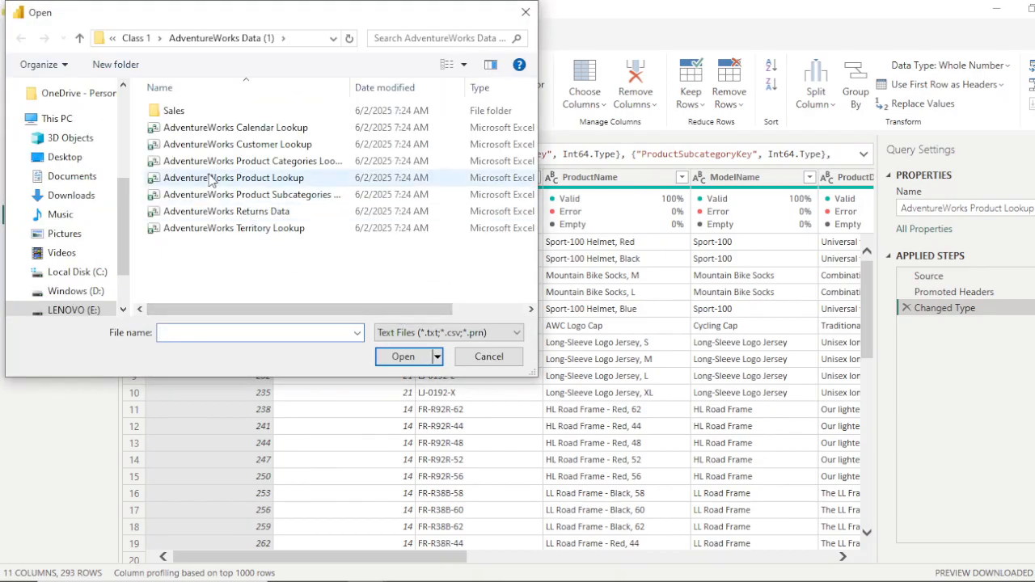
{"action": "double_click", "coordinate": [258, 197]}
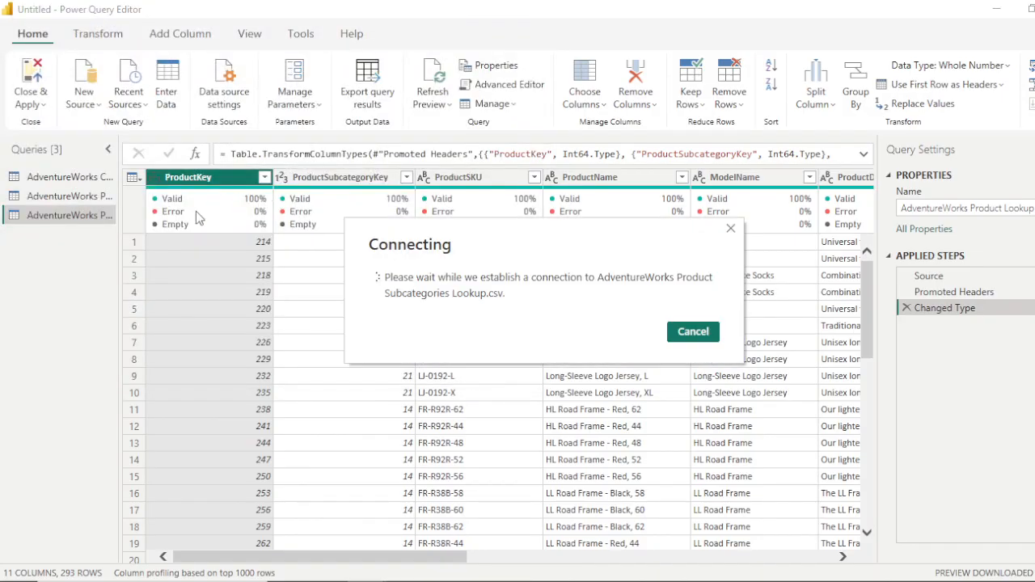
{"action": "left_click", "coordinate": [86, 216]}
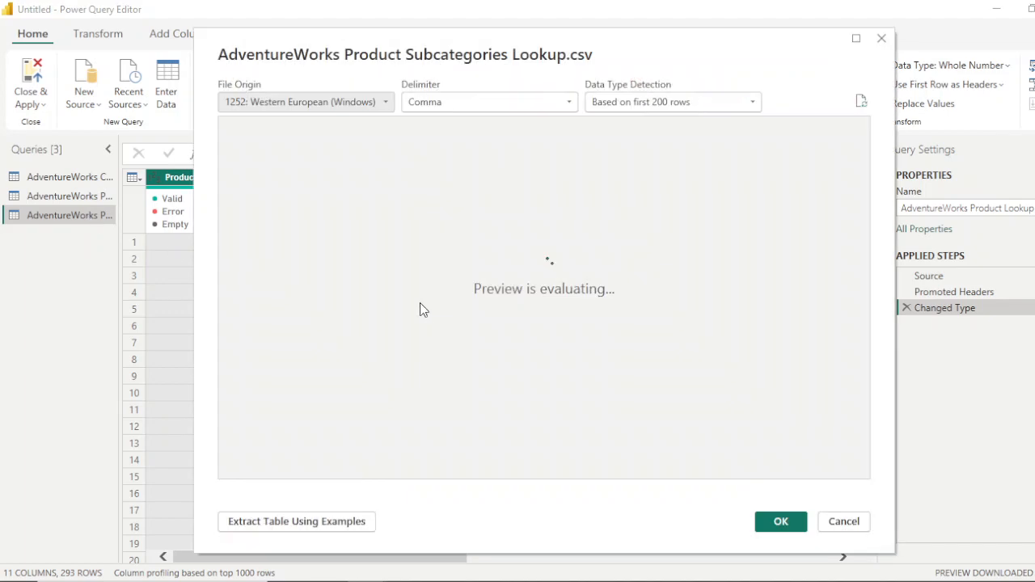
{"action": "left_click", "coordinate": [781, 522]}
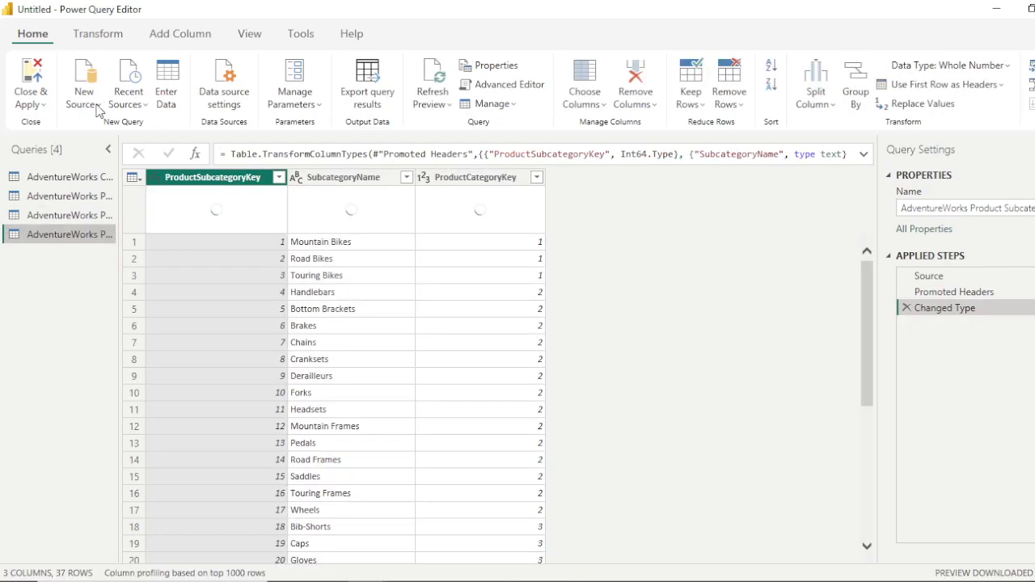
Import the AdventureWorks Returns Data CSV file as a new query with the default import settings
{"action": "left_click", "coordinate": [98, 108]}
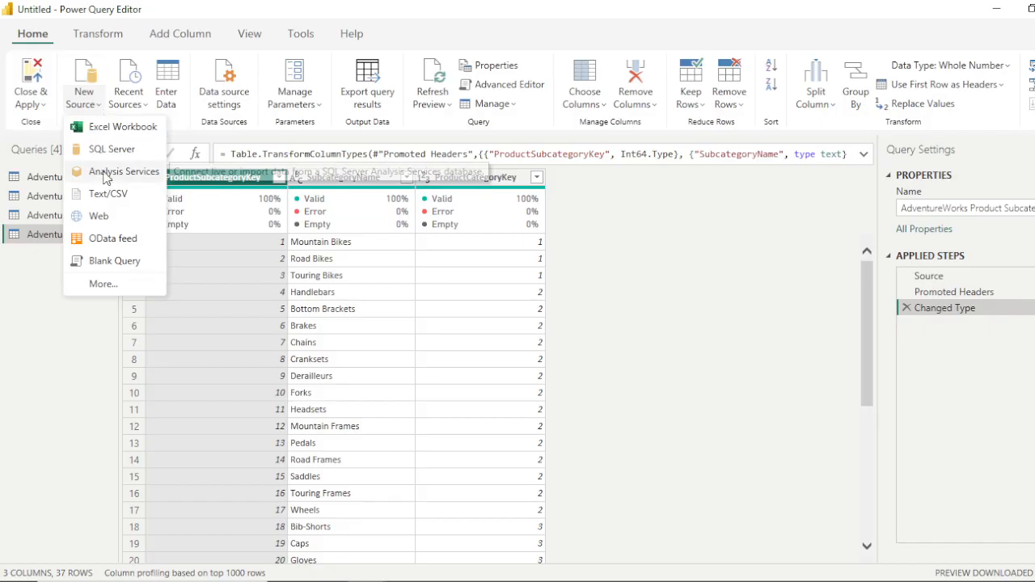
{"action": "left_click", "coordinate": [105, 195]}
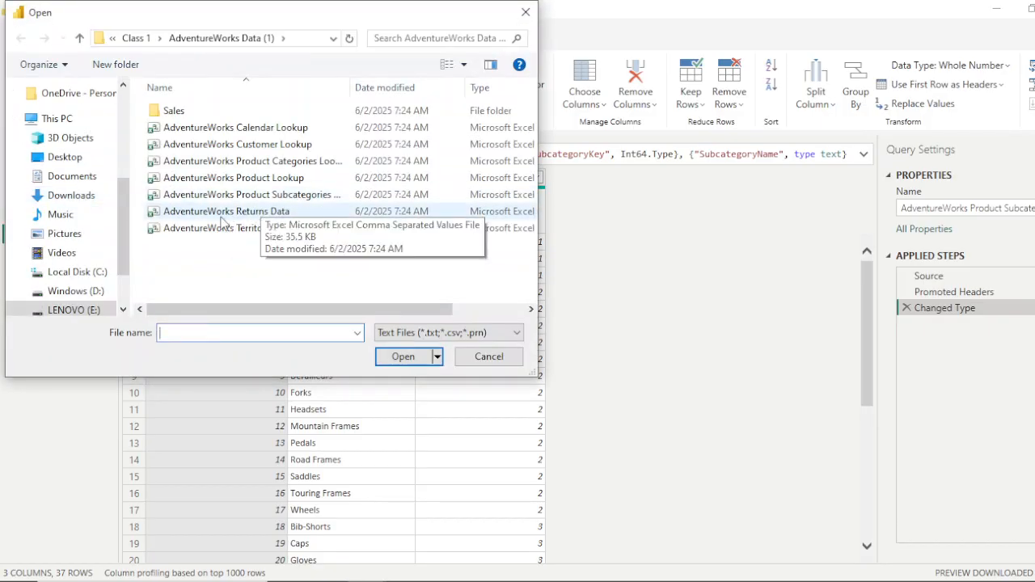
{"action": "double_click", "coordinate": [225, 212]}
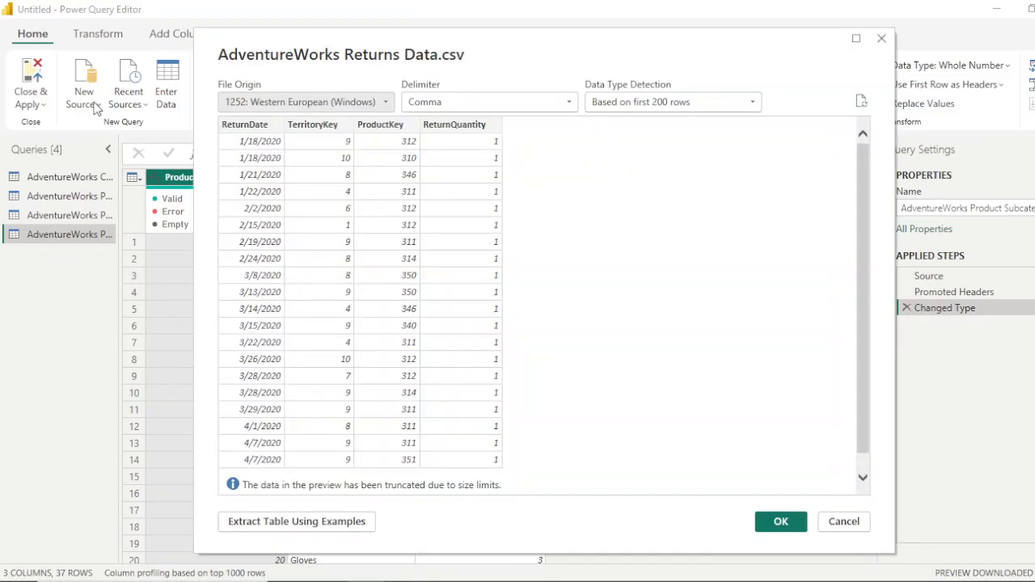
{"action": "left_click", "coordinate": [782, 522]}
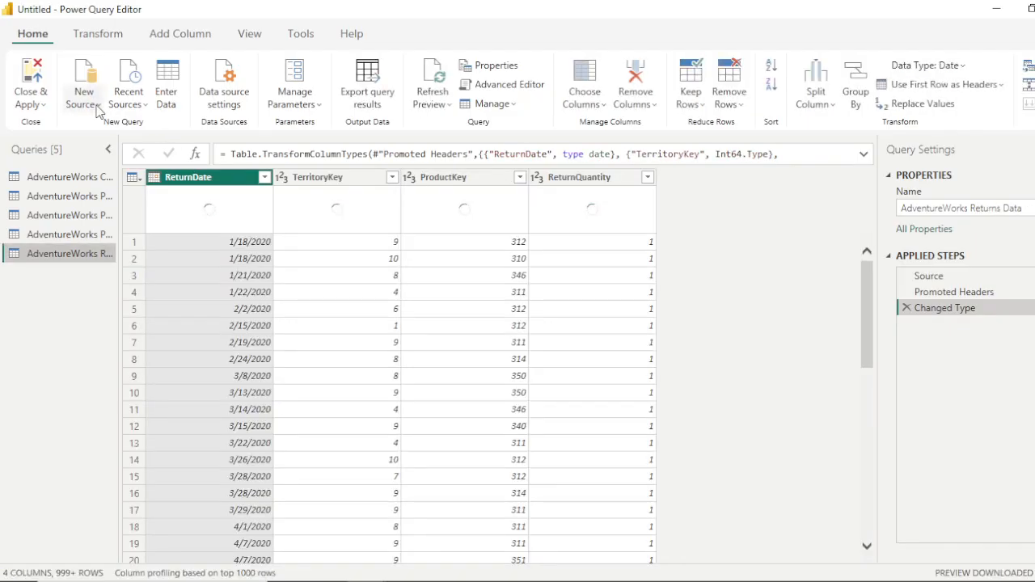
Import the AdventureWorks Territory Lookup CSV file as a new query with the default import settings
{"action": "left_click", "coordinate": [97, 105]}
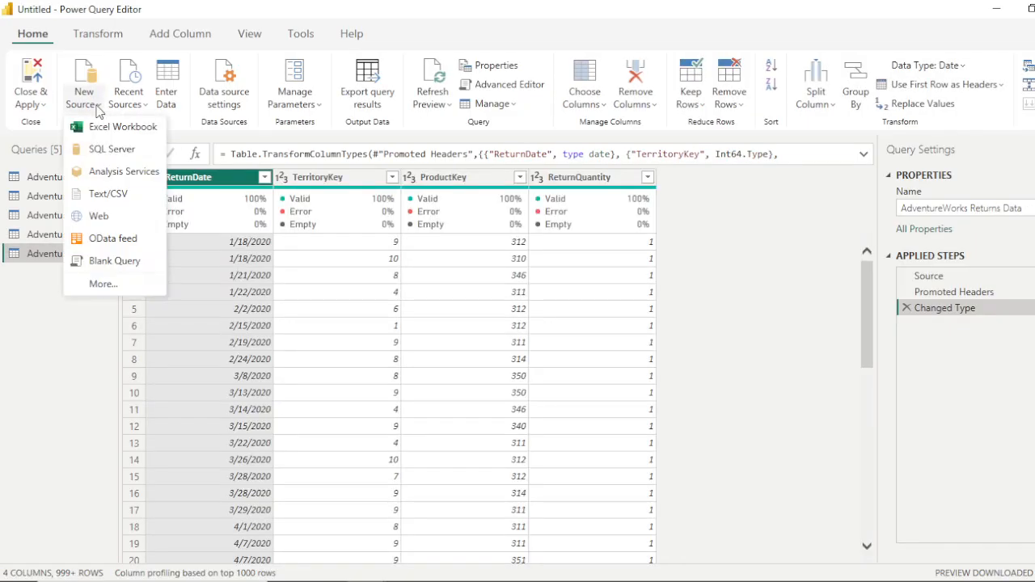
{"action": "left_click", "coordinate": [123, 189]}
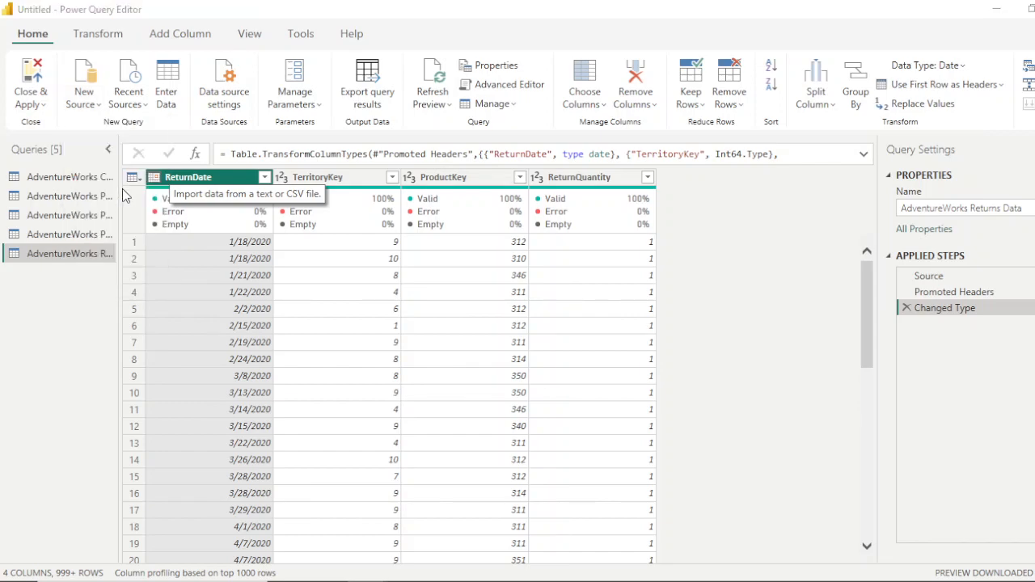
{"action": "left_click", "coordinate": [228, 232]}
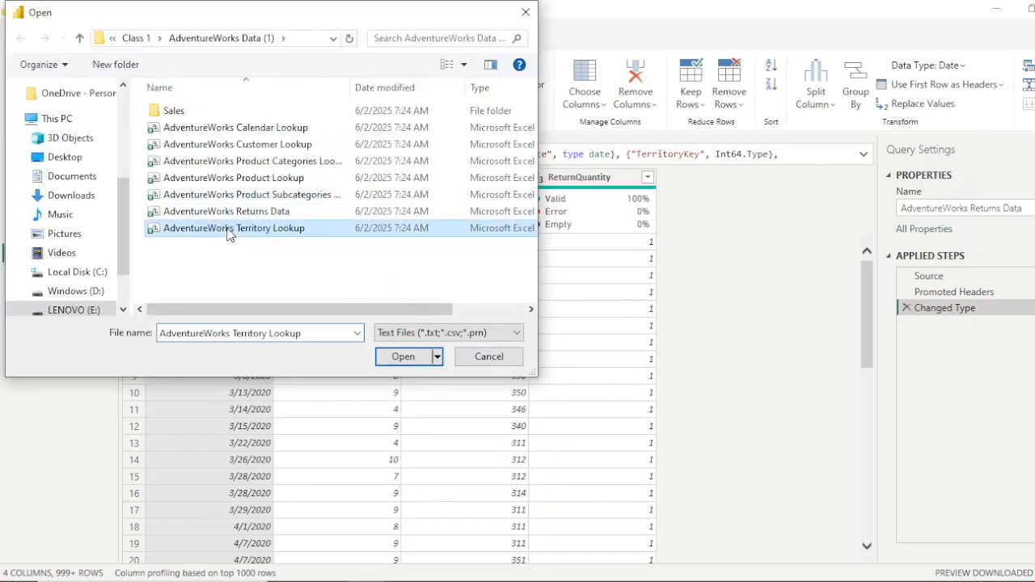
{"action": "double_click", "coordinate": [229, 232]}
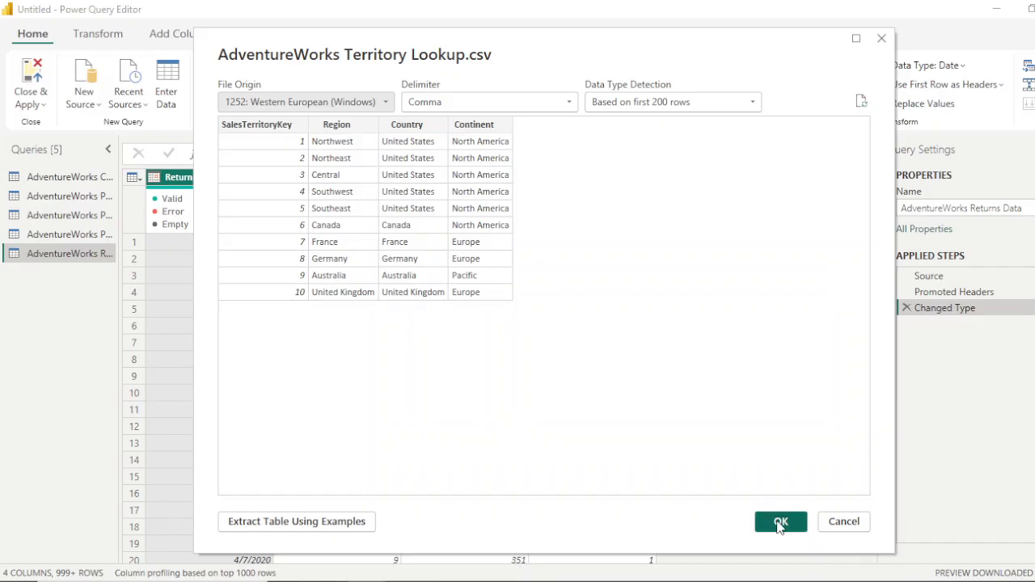
{"action": "left_click", "coordinate": [781, 522]}
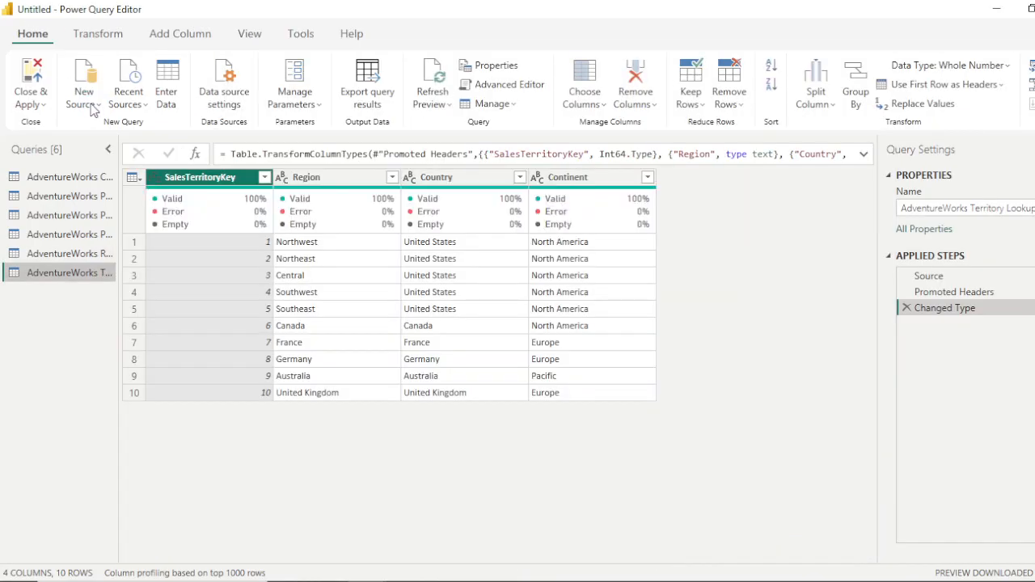
Import the AdventureWorks Calendar Lookup CSV file as a new query with the default import settings
{"action": "left_click", "coordinate": [91, 109]}
{"action": "left_click", "coordinate": [108, 194]}
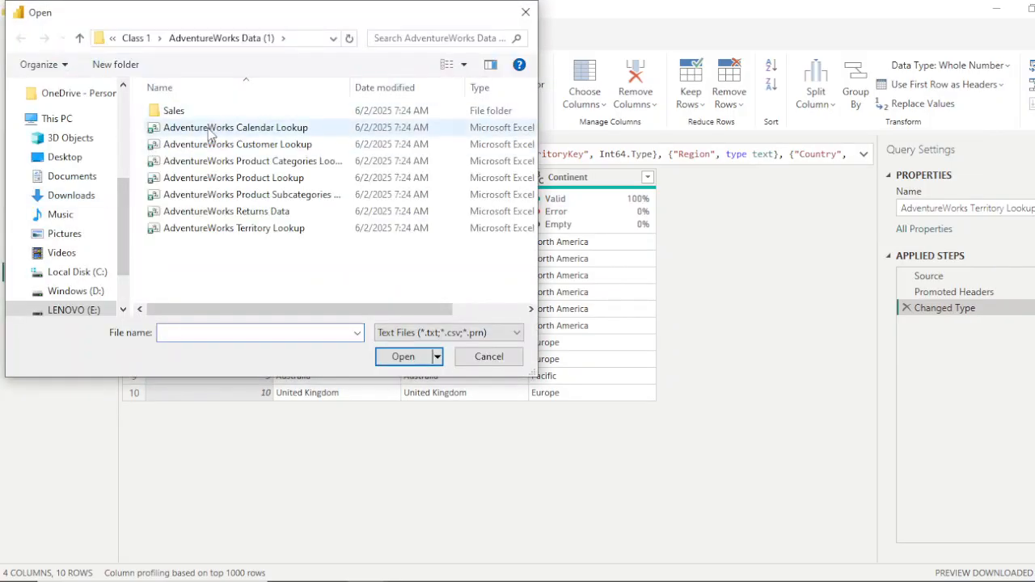
{"action": "left_click", "coordinate": [216, 129]}
{"action": "double_click", "coordinate": [217, 129]}
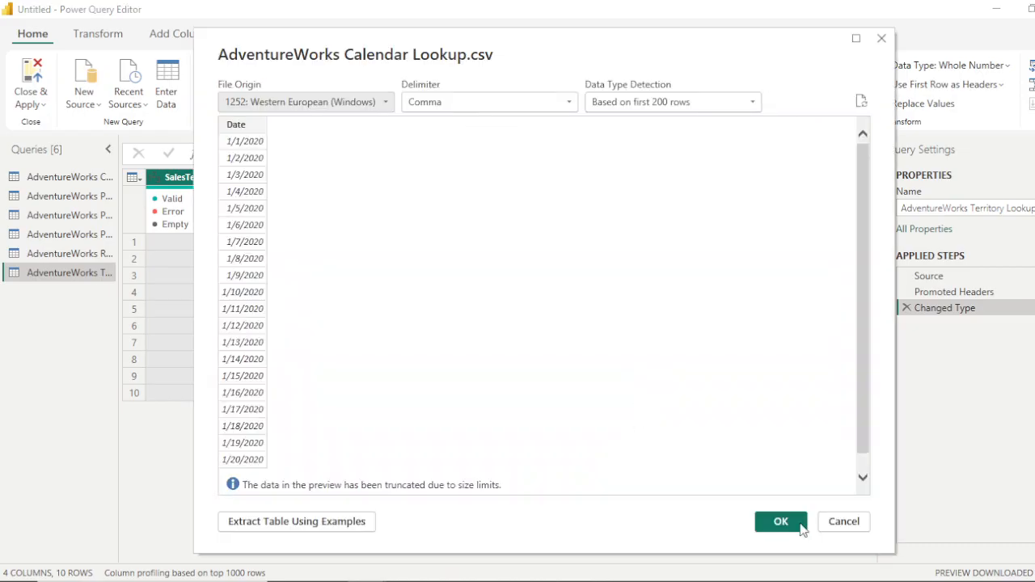
{"action": "left_click", "coordinate": [781, 524]}
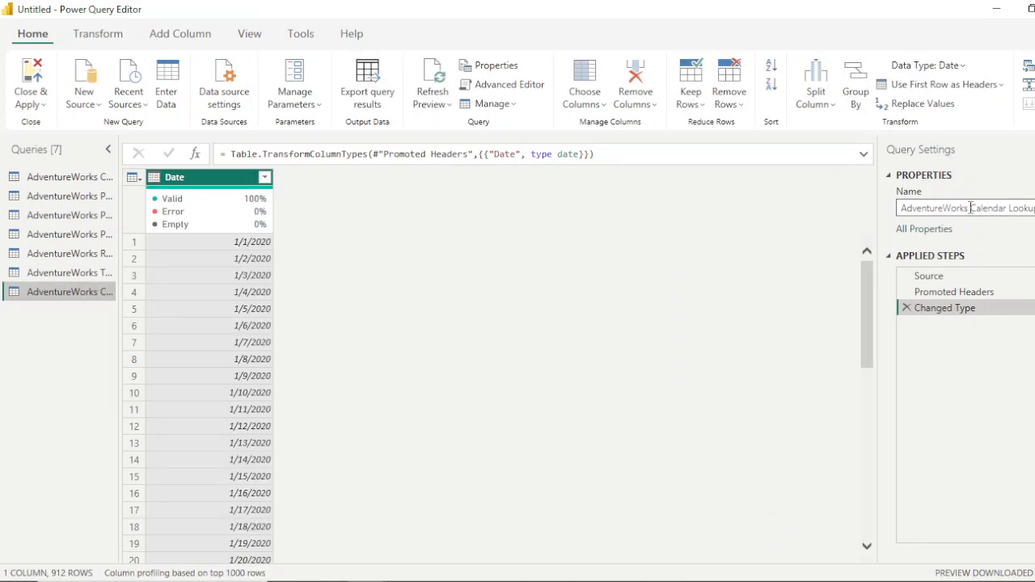
Rename the calendar query to Calendar Lookup by removing the AdventureWorks prefix
{"action": "left_click_drag", "start_coordinate": [972, 208], "coordinate": [850, 212]}
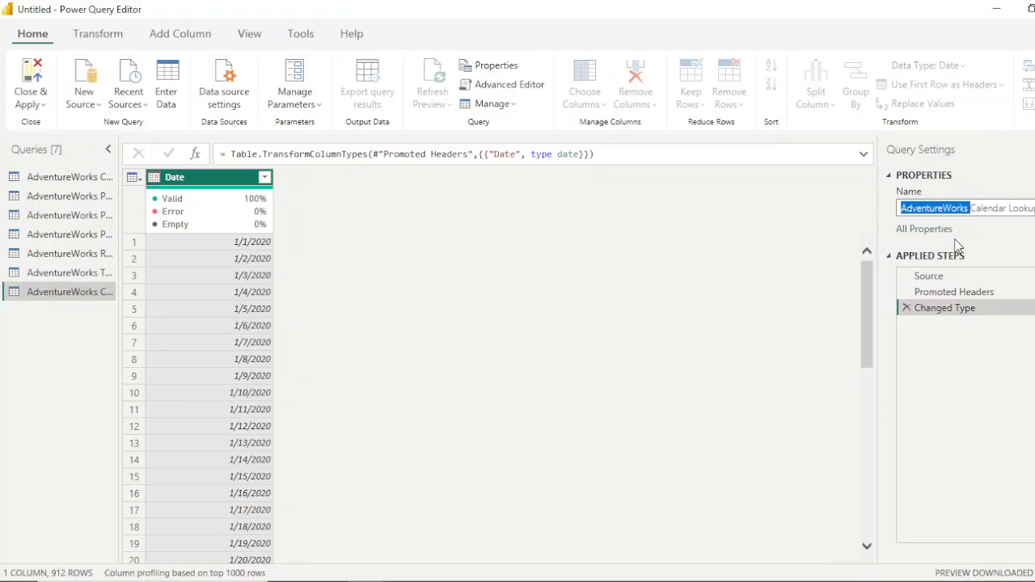
{"action": "key", "text": "BackSpace"}
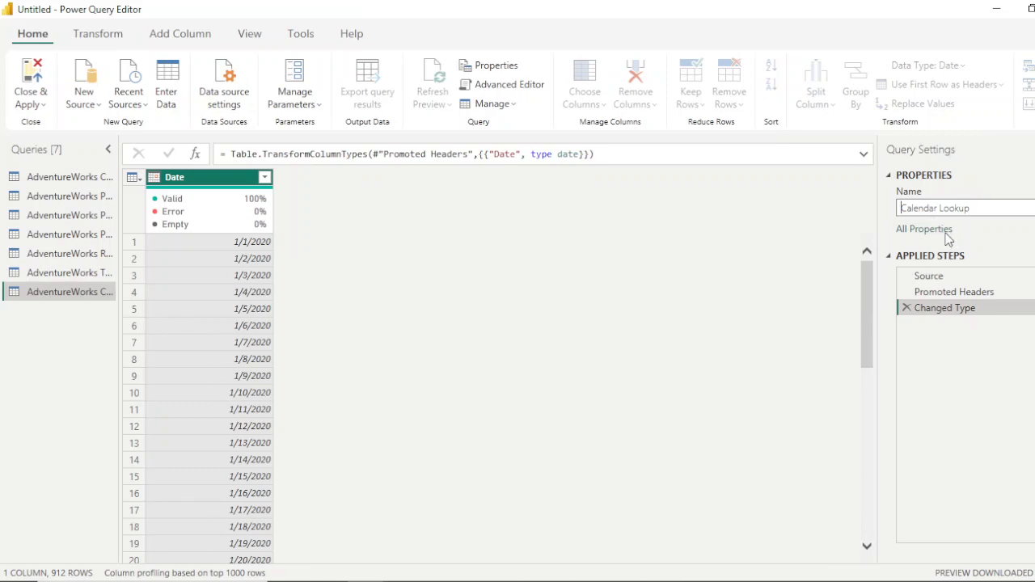
{"action": "type", "text": "+"}
{"action": "key", "text": "BackSpace"}
{"action": "key", "text": "Return"}
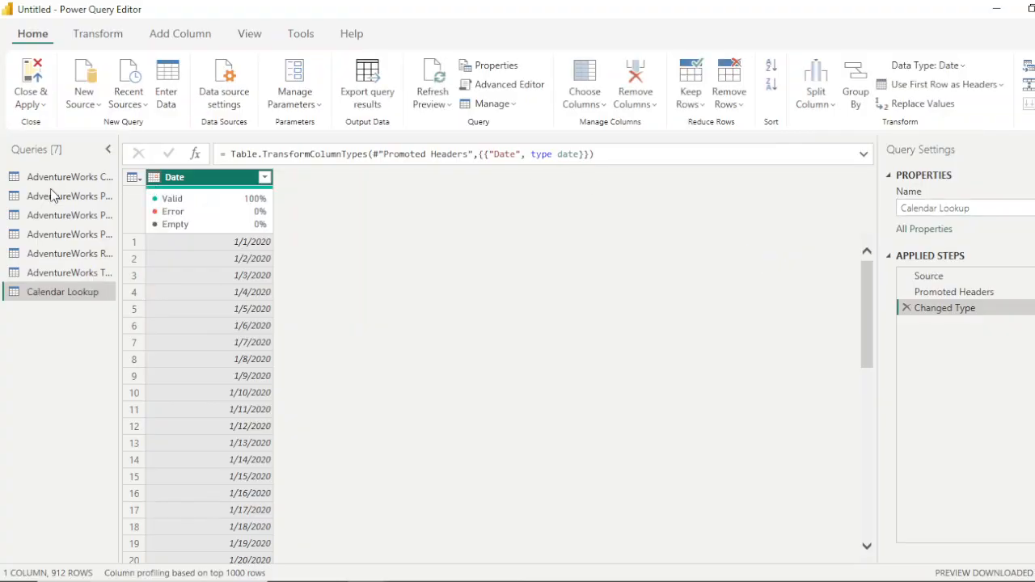
Rename the AdventureWorks customer query to Customer Lookup
{"action": "left_click", "coordinate": [87, 176]}
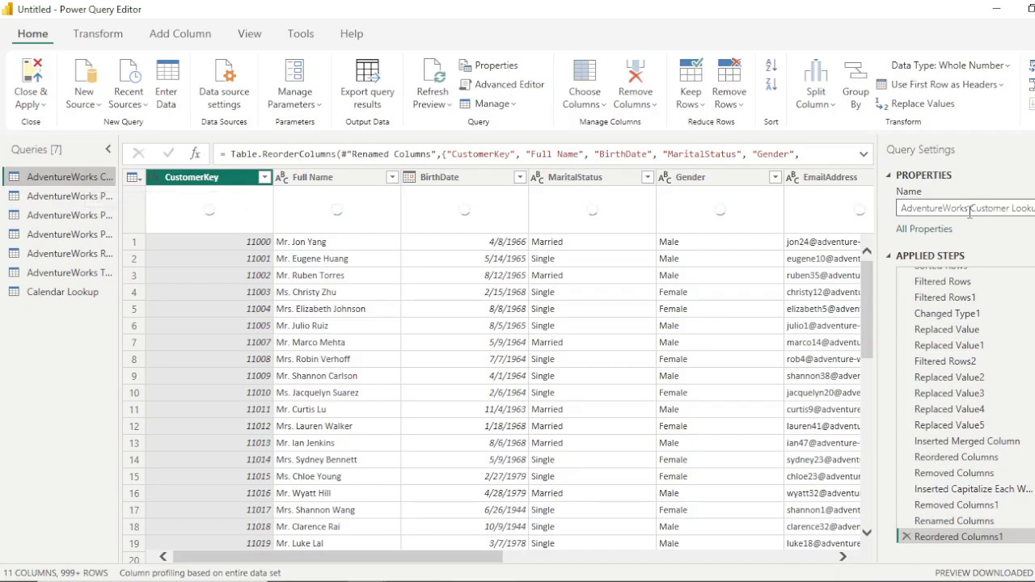
{"action": "left_click_drag", "start_coordinate": [974, 209], "coordinate": [846, 223]}
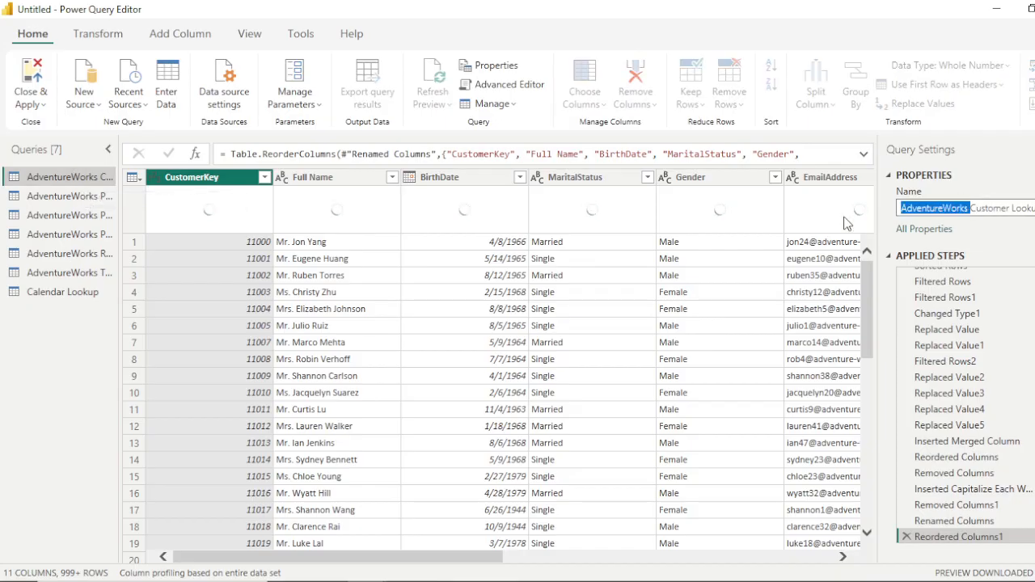
{"action": "key", "text": "Delete"}
{"action": "key", "text": "Return"}
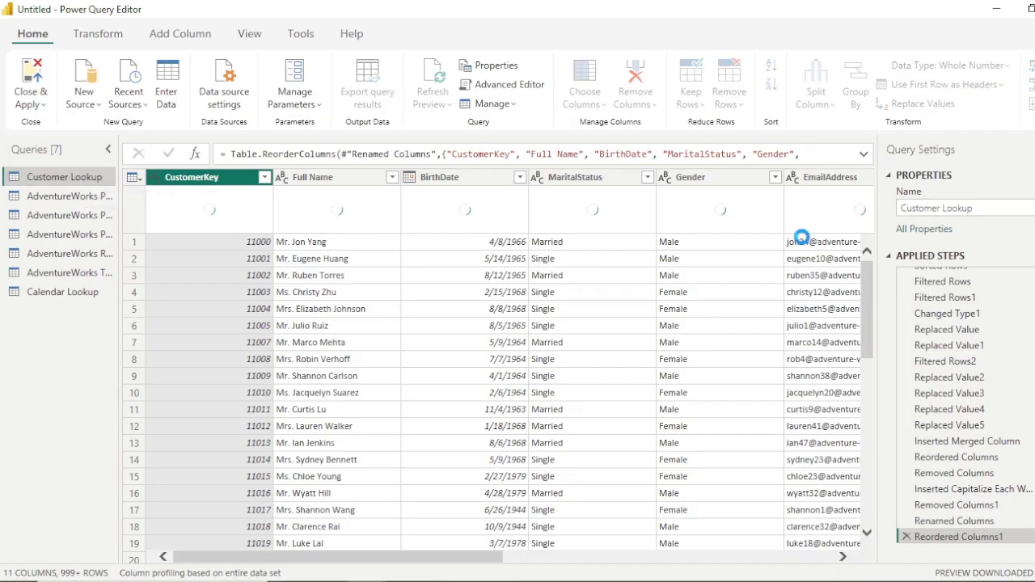
Rename the AdventureWorks product categories query to Product Categories Lookup
{"action": "left_click", "coordinate": [68, 198]}
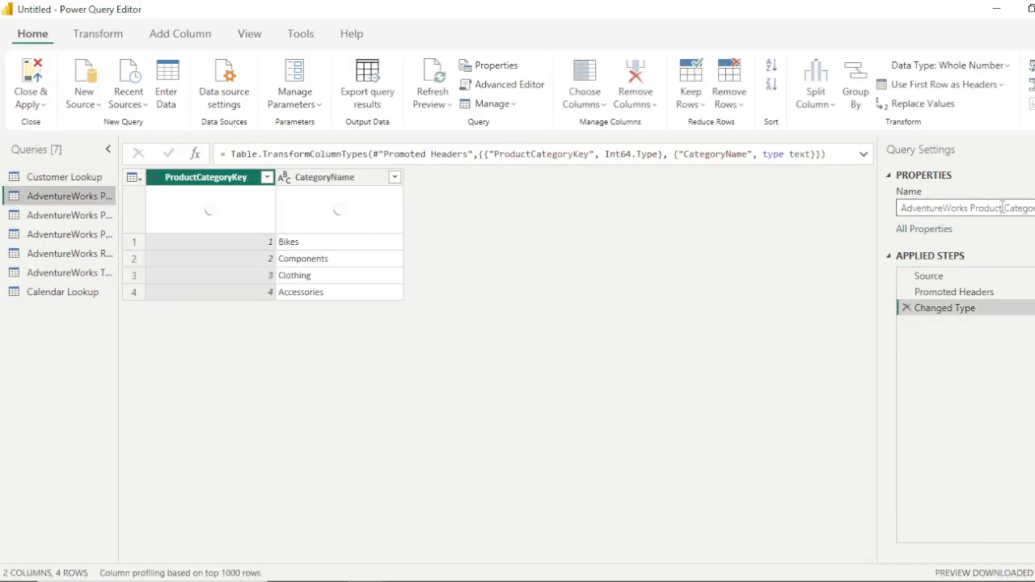
{"action": "double_click", "coordinate": [972, 208]}
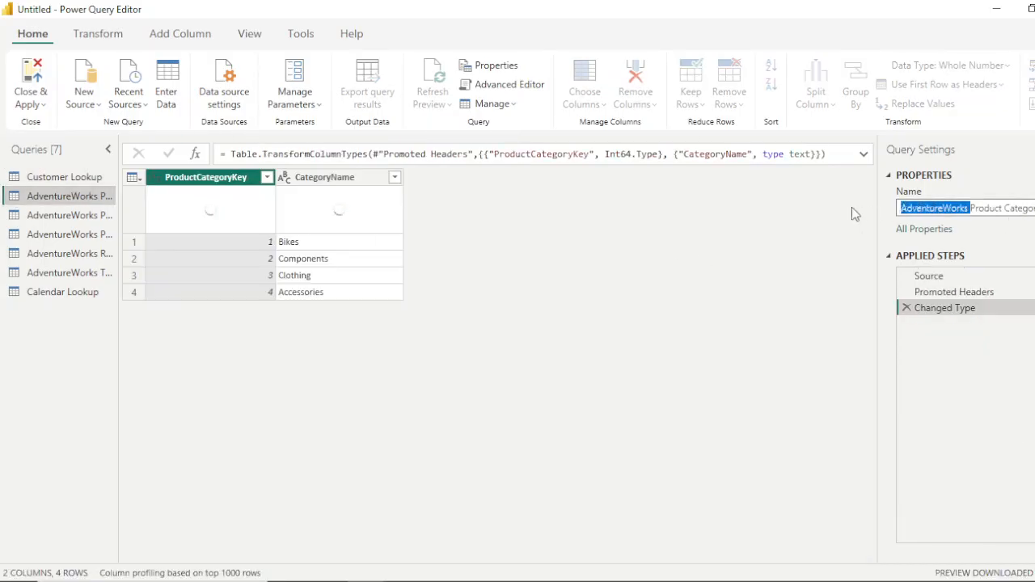
{"action": "key", "text": "BackSpace"}
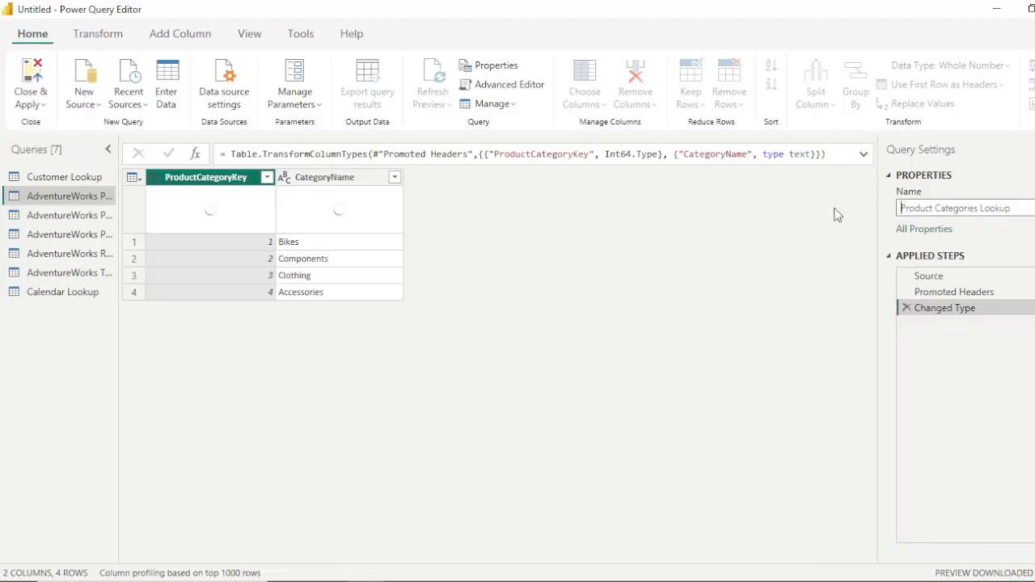
{"action": "key", "text": "Return"}
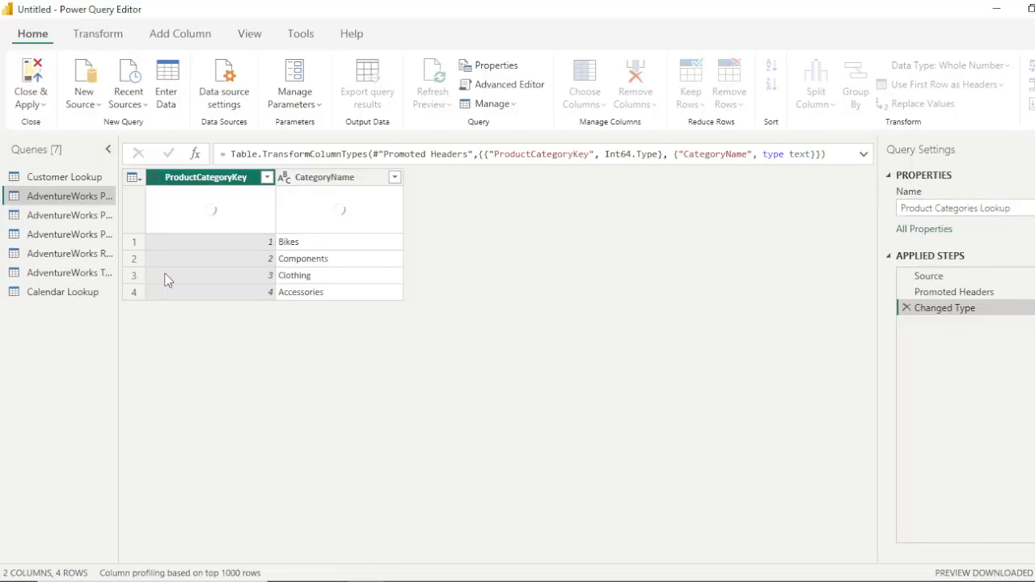
Rename the AdventureWorks Product Lookup query to Product Lookup
{"action": "left_click", "coordinate": [67, 215]}
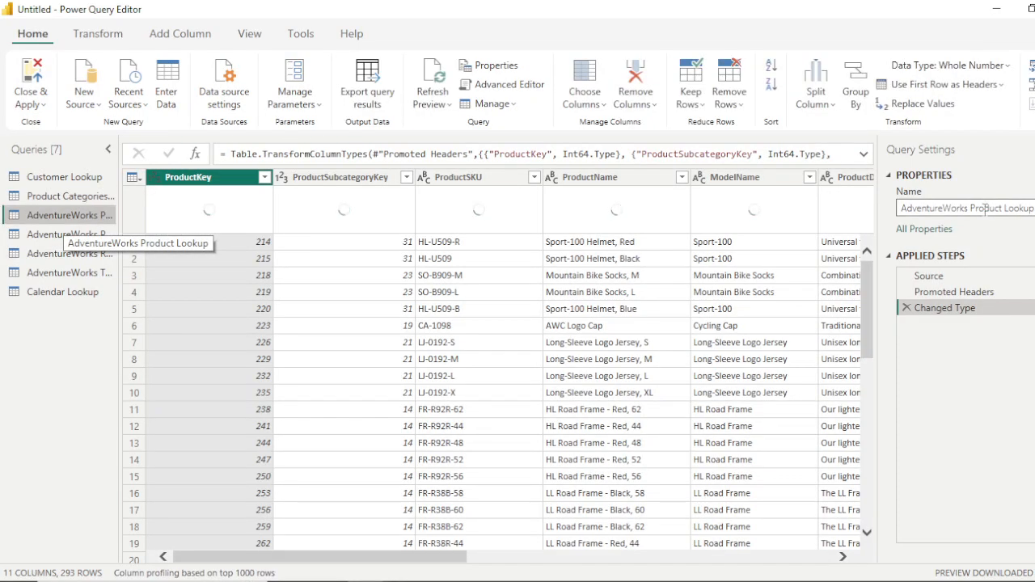
{"action": "left_click_drag", "start_coordinate": [970, 208], "coordinate": [870, 208]}
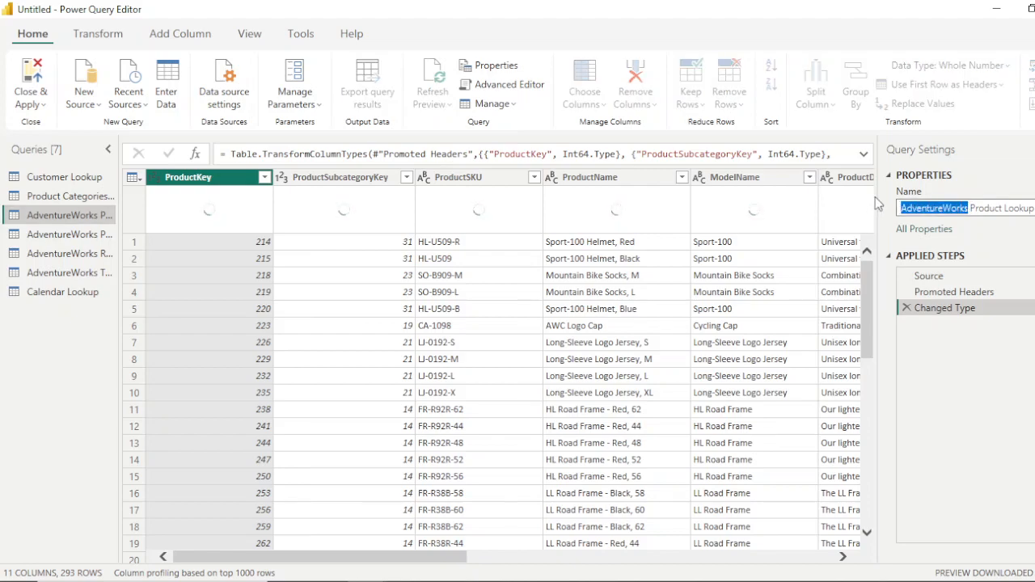
{"action": "key", "text": "BackSpace"}
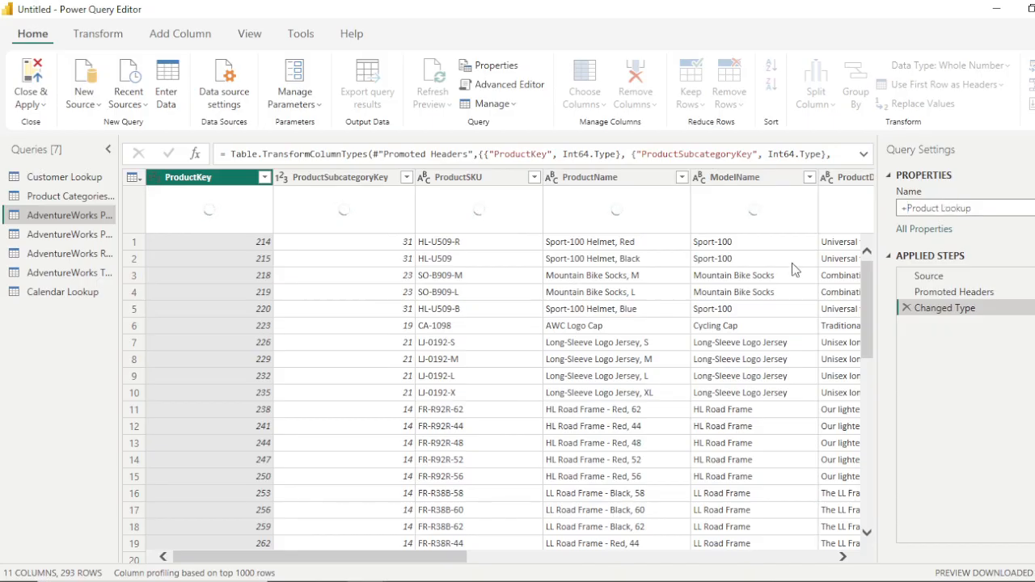
{"action": "key", "text": "Return"}
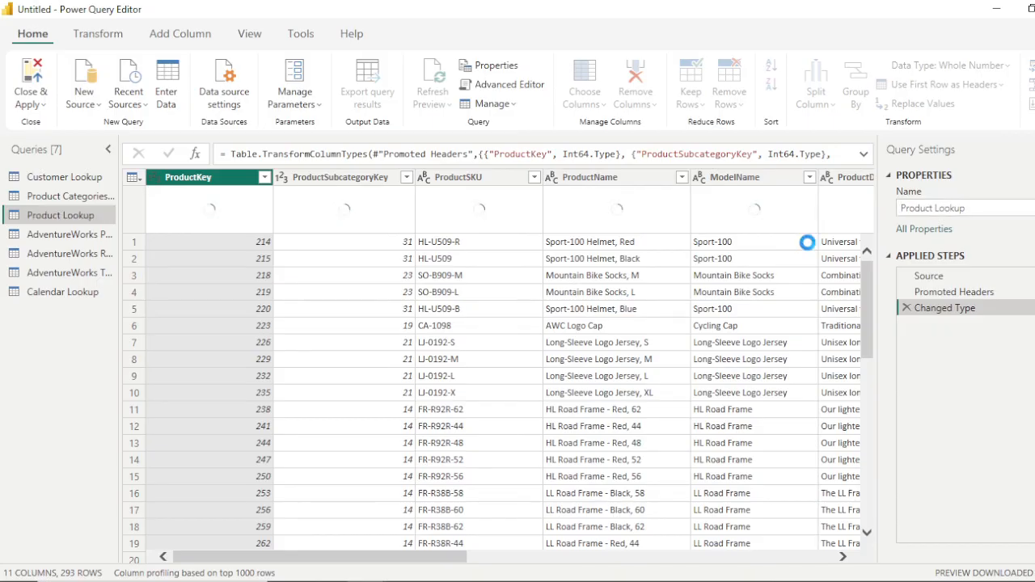
Remove the AdventureWorks prefix from the product subcategories query so it is named Product Subcategories Lookup
{"action": "left_click", "coordinate": [70, 236]}
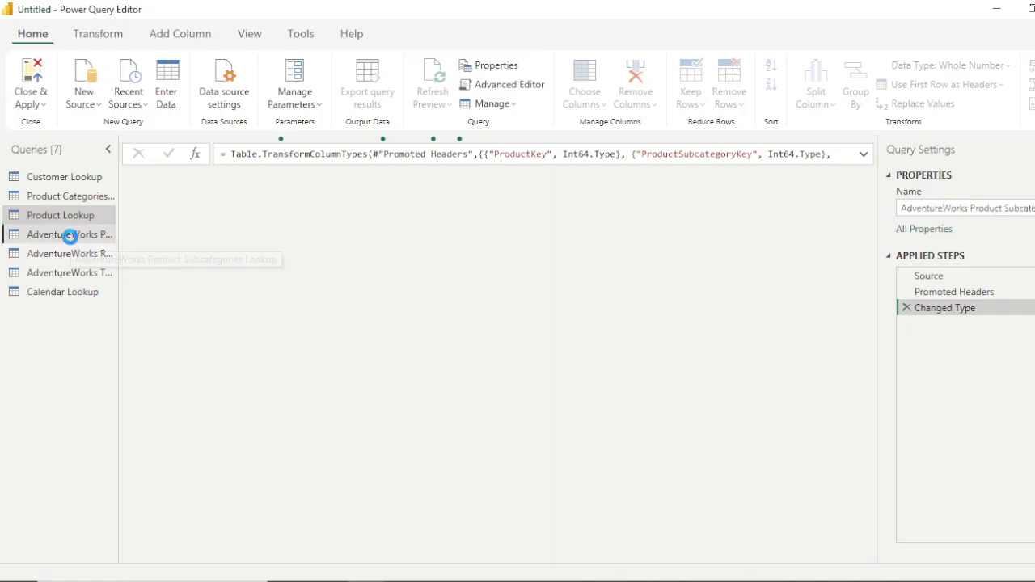
{"action": "left_click", "coordinate": [970, 209]}
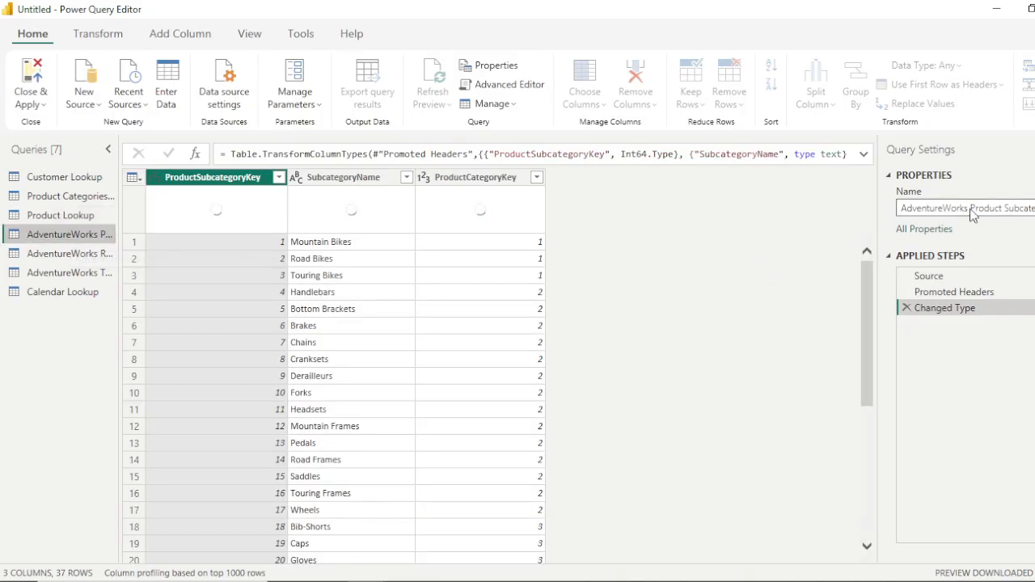
{"action": "left_click_drag", "start_coordinate": [972, 208], "coordinate": [901, 210]}
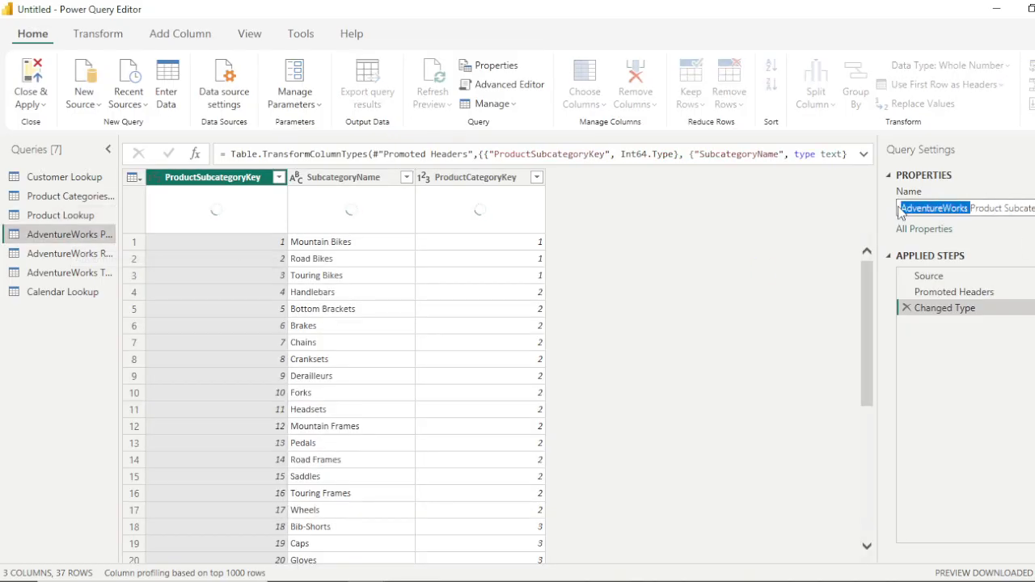
{"action": "key", "text": "BackSpace"}
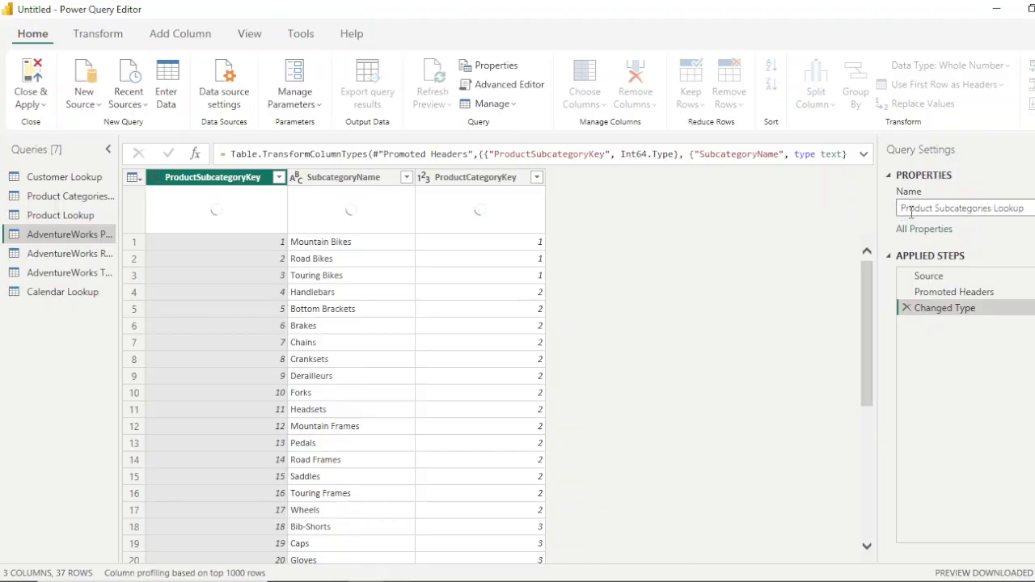
{"action": "key", "text": "Return"}
Rename the AdventureWorks returns query to Returns Data
{"action": "left_click", "coordinate": [79, 256]}
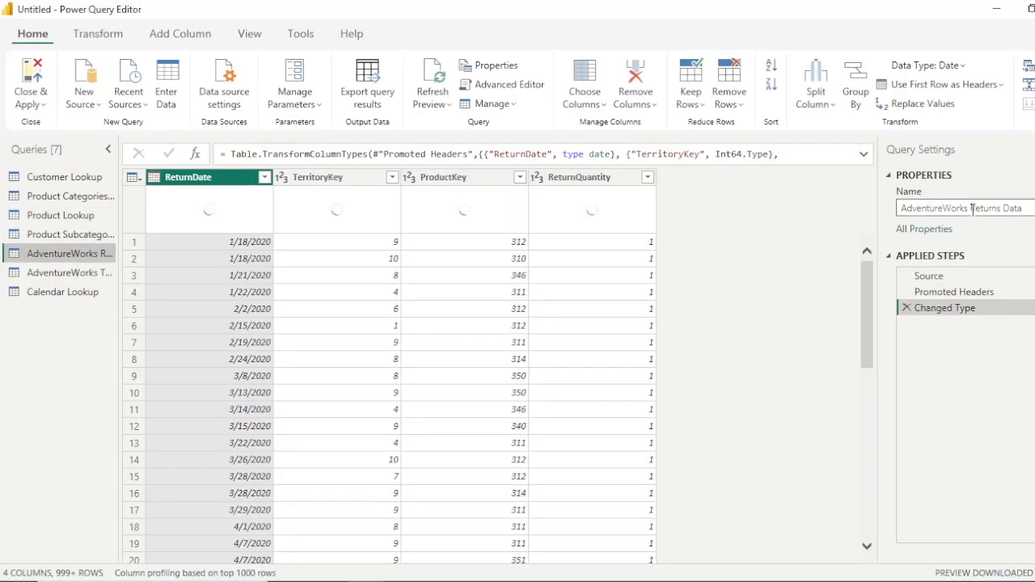
{"action": "left_click_drag", "start_coordinate": [972, 208], "coordinate": [839, 214]}
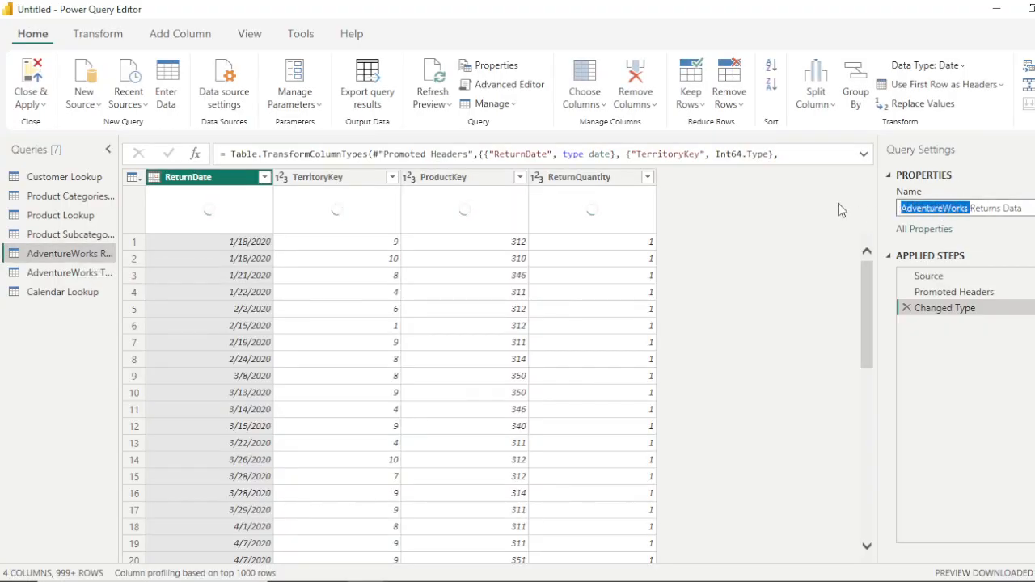
{"action": "key", "text": "BackSpace"}
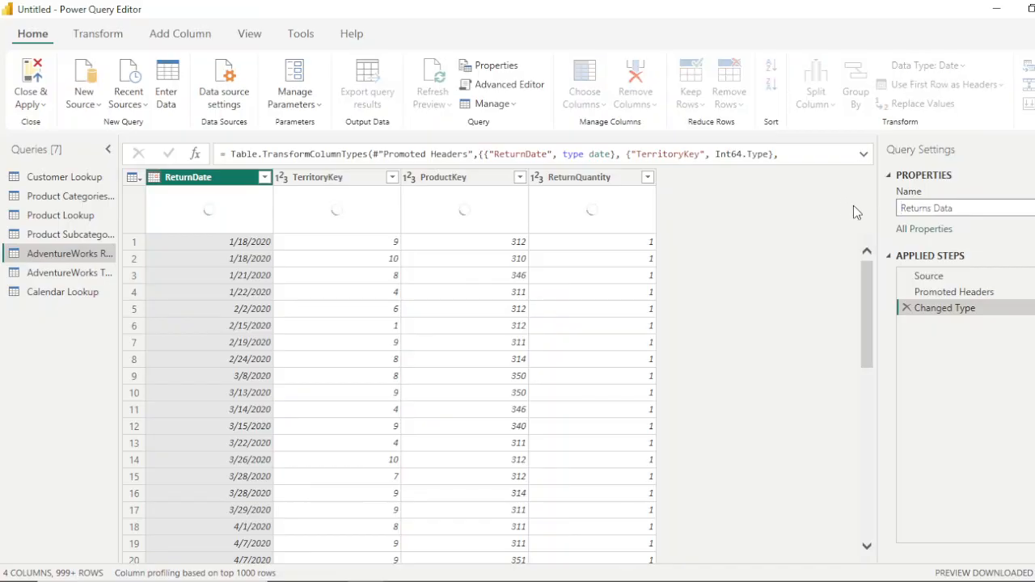
{"action": "key", "text": "Return"}
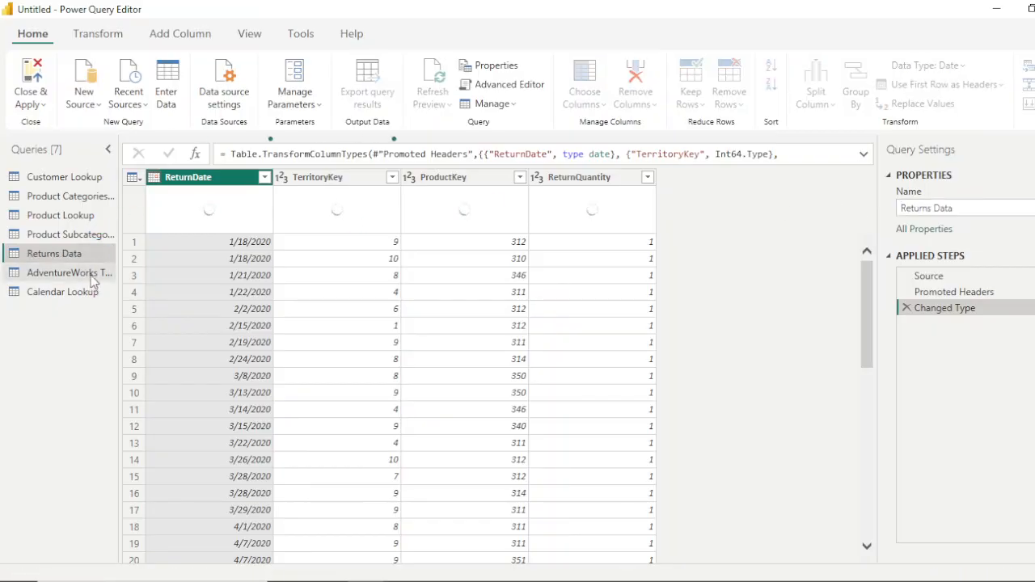
Rename the AdventureWorks territory query to Territory Lookup
{"action": "left_click", "coordinate": [89, 272]}
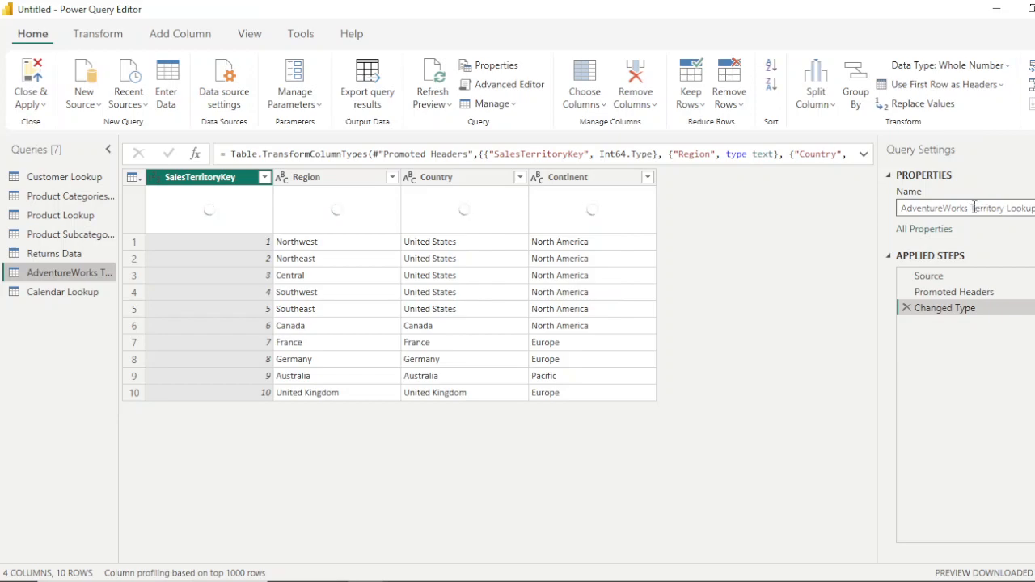
{"action": "left_click_drag", "start_coordinate": [938, 215], "coordinate": [848, 230]}
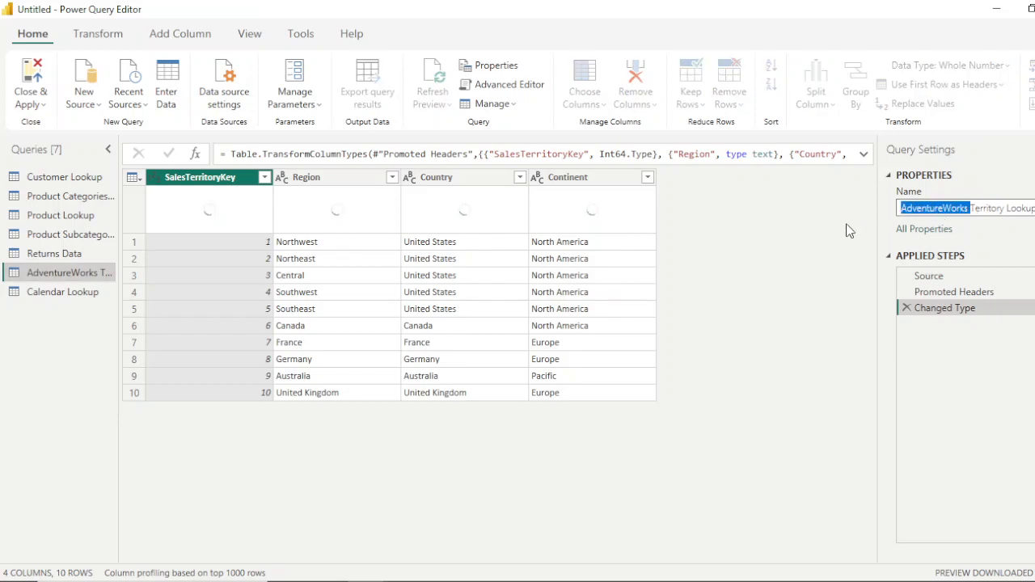
{"action": "key", "text": "BackSpace"}
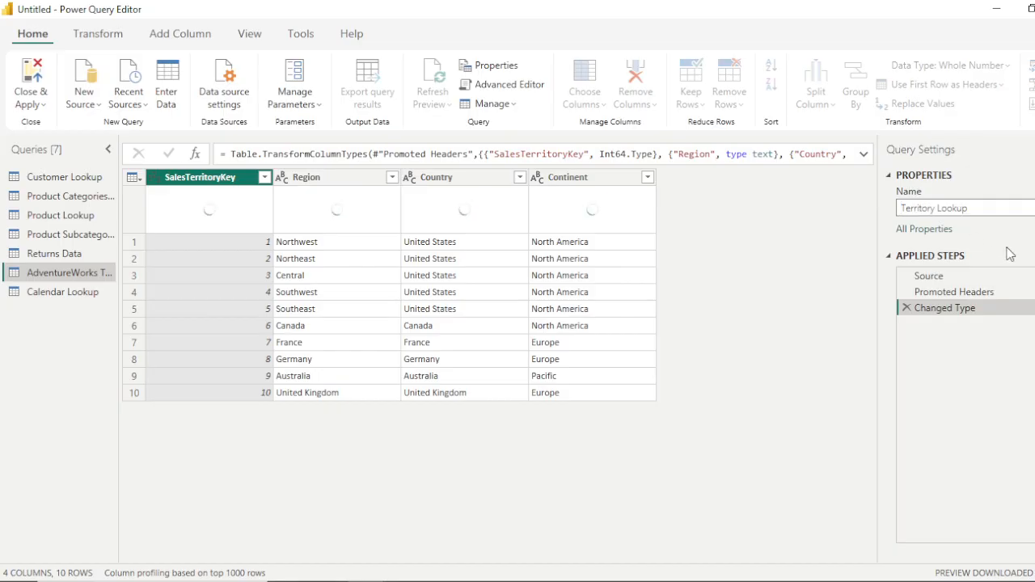
{"action": "key", "text": "Return"}
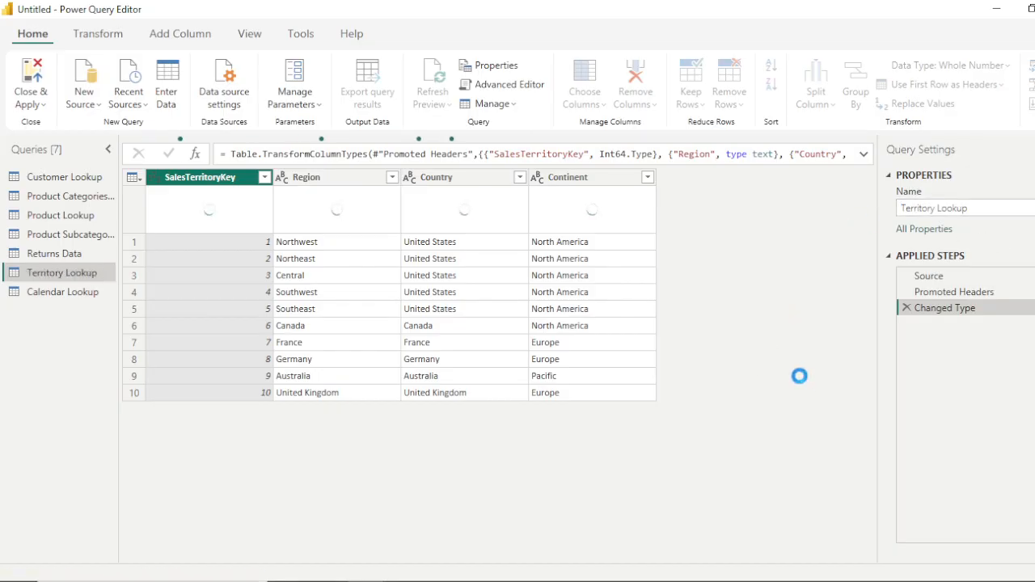
In the Customer Lookup query, rename the CustomerKey column to Customer Key
{"action": "left_click", "coordinate": [58, 182]}
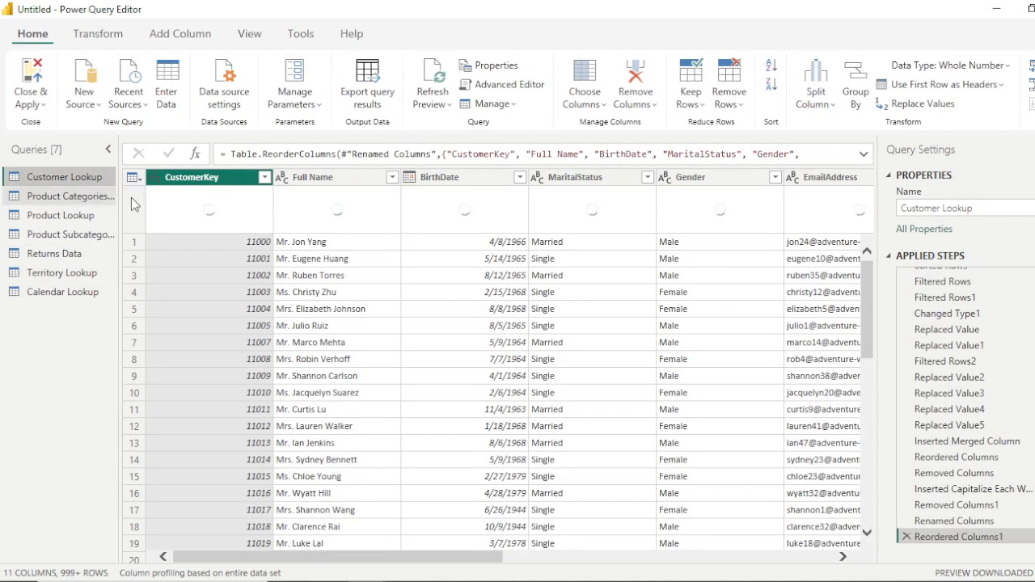
{"action": "double_click", "coordinate": [204, 181]}
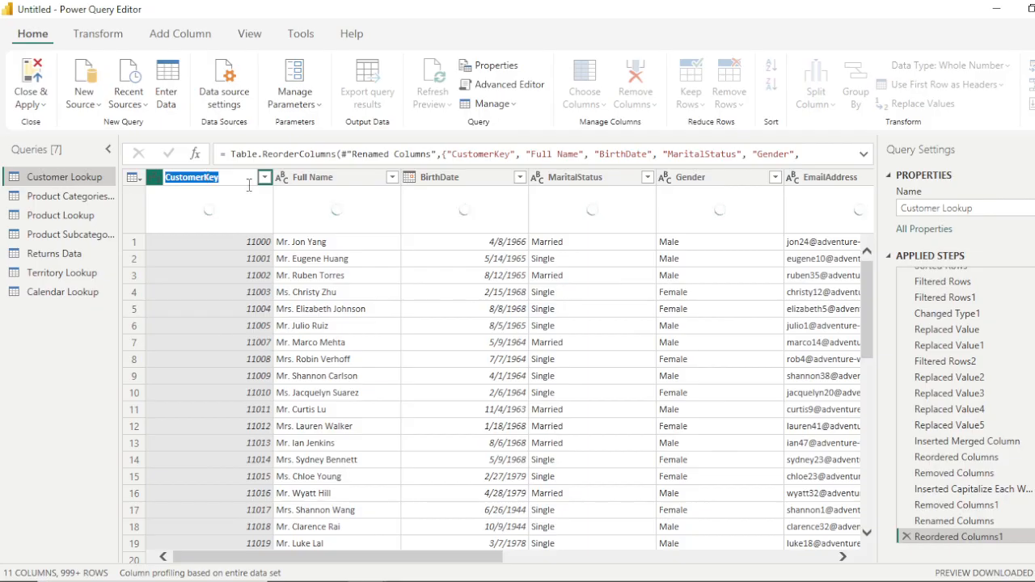
{"action": "left_click", "coordinate": [203, 178]}
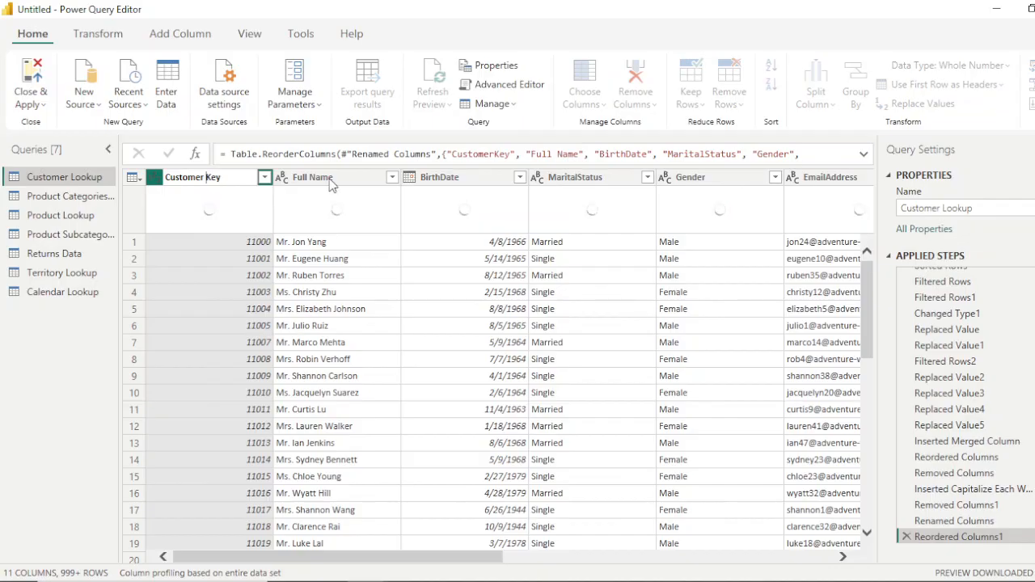
{"action": "key", "text": "Return"}
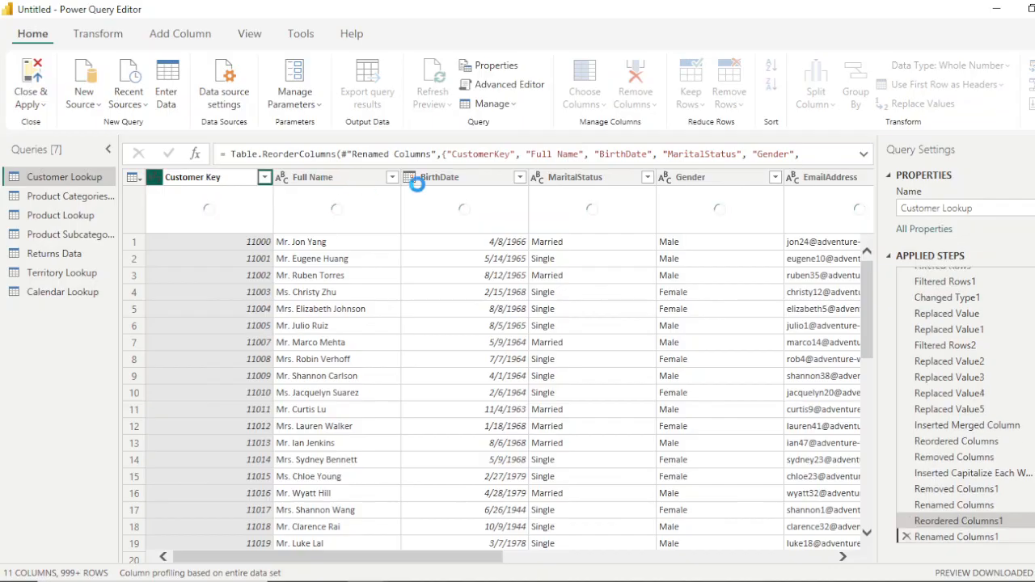
Rename the BirthDate column of the Customer Lookup query to Birth Date
{"action": "left_click", "coordinate": [452, 184]}
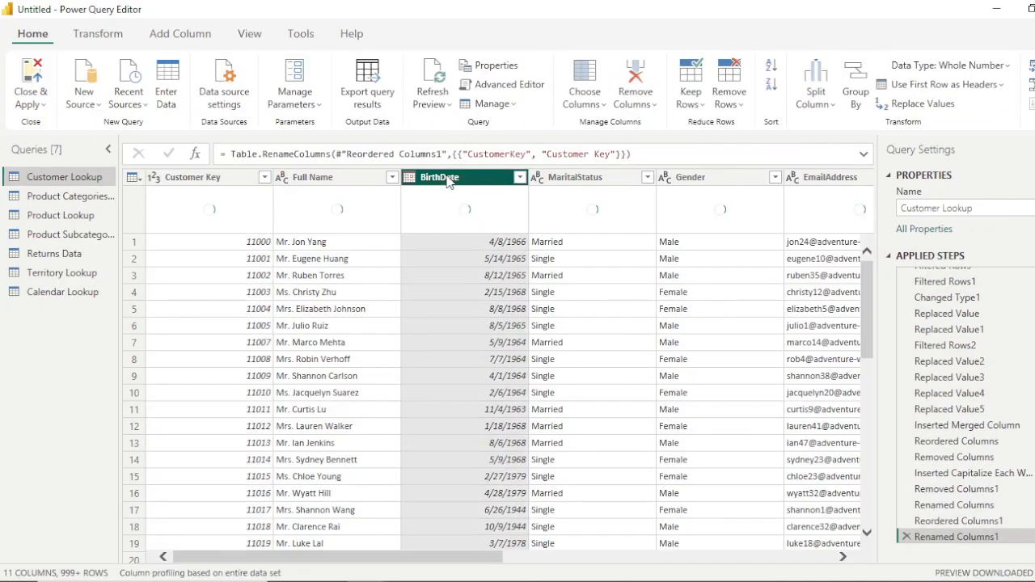
{"action": "double_click", "coordinate": [444, 174]}
{"action": "left_click", "coordinate": [440, 177]}
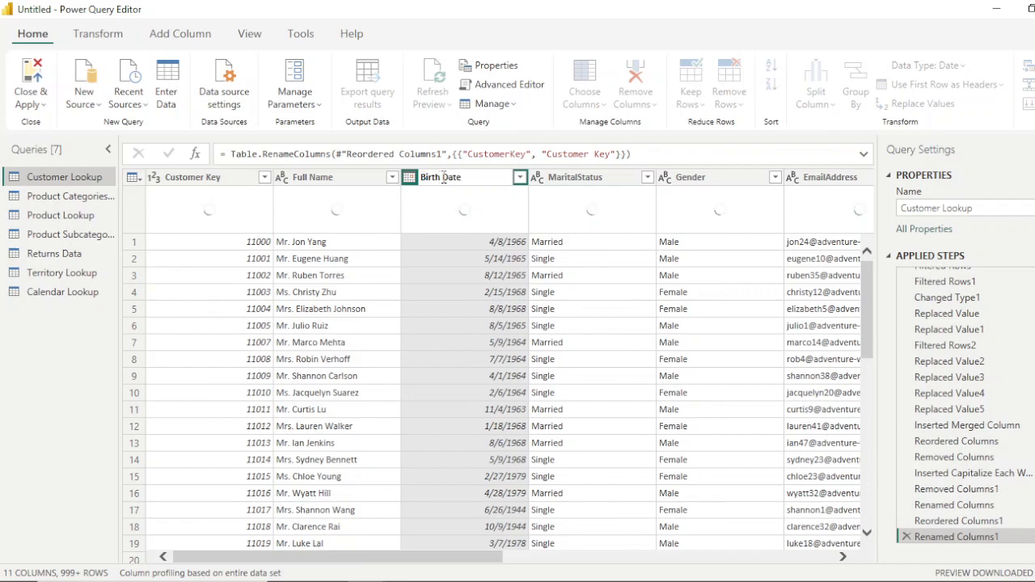
{"action": "key", "text": "Return"}
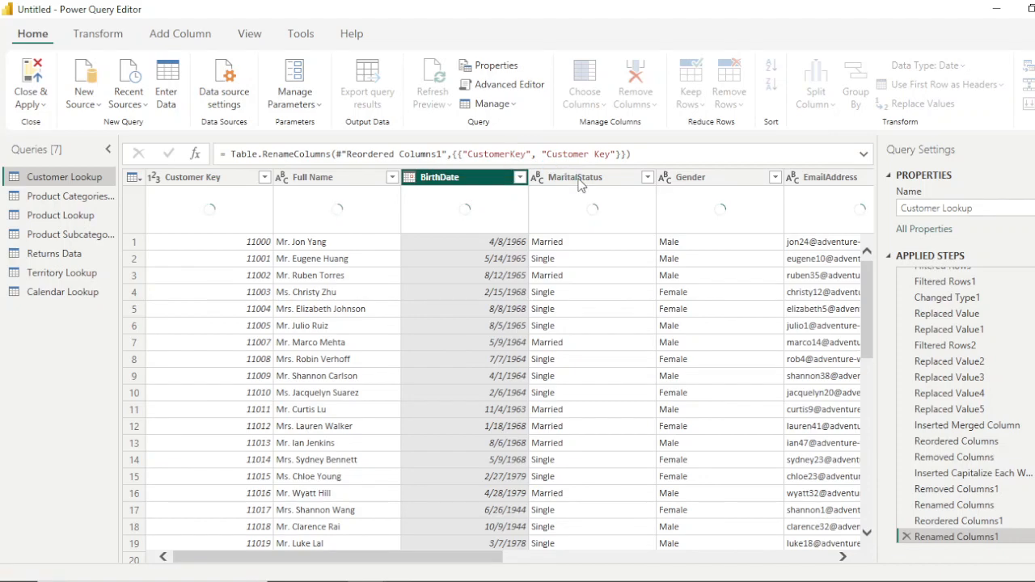
Rename the MaritalStatus column of the Customer Lookup query to Marital Status
{"action": "double_click", "coordinate": [581, 180]}
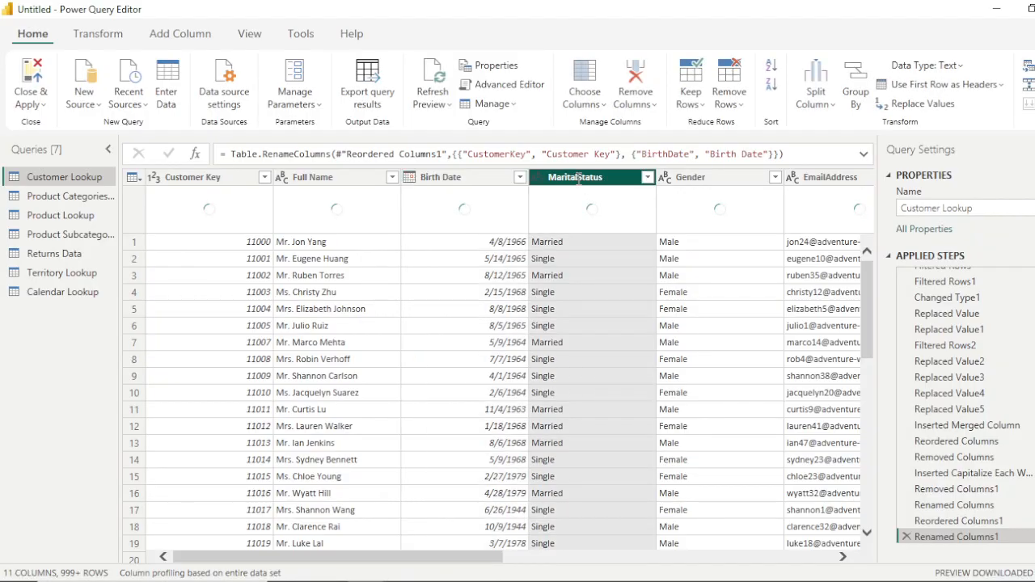
{"action": "left_click", "coordinate": [579, 179]}
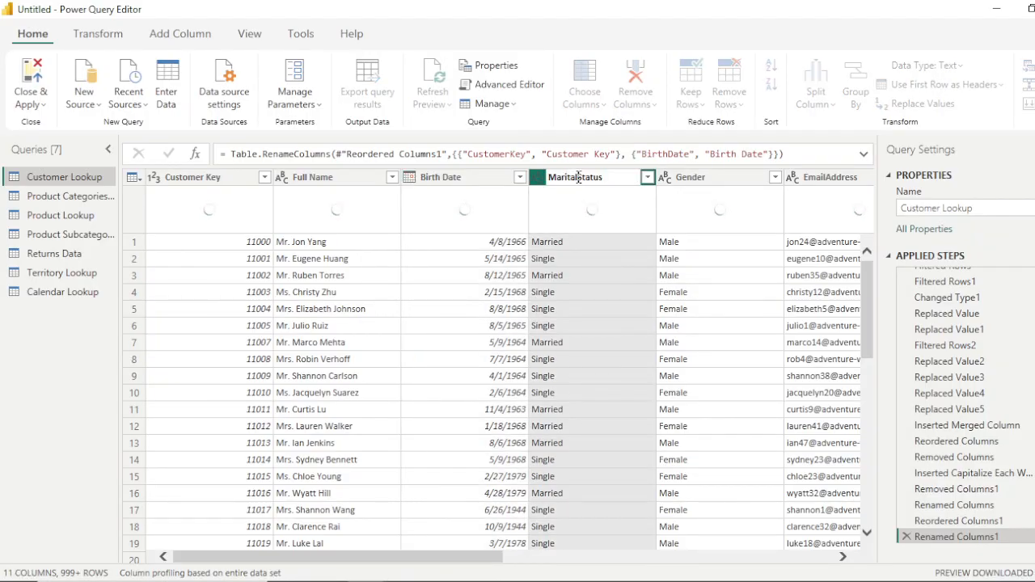
{"action": "key", "text": "Return"}
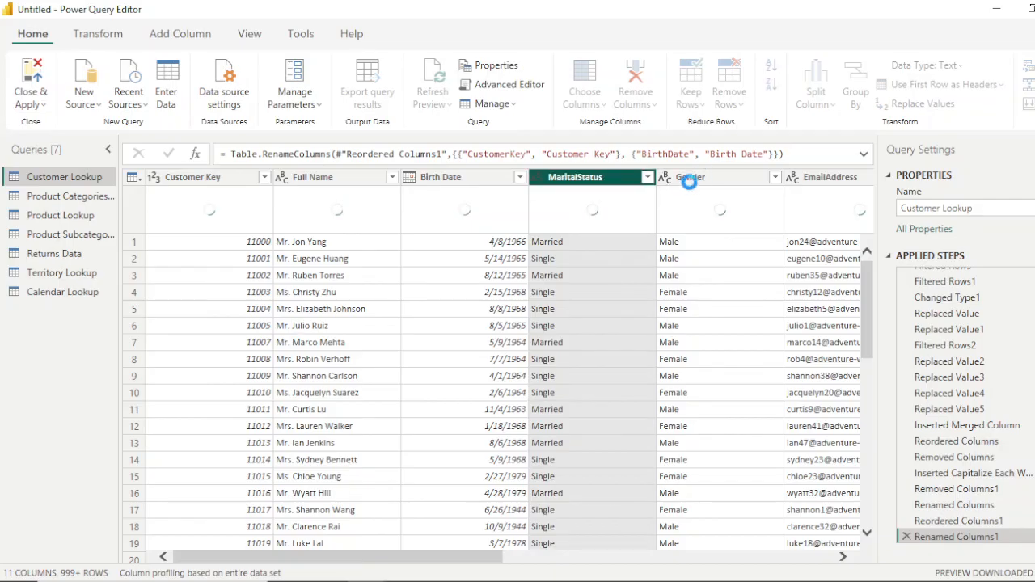
Rename the EmailAddress column of the Customer Lookup query to Email Address
{"action": "left_click", "coordinate": [842, 178]}
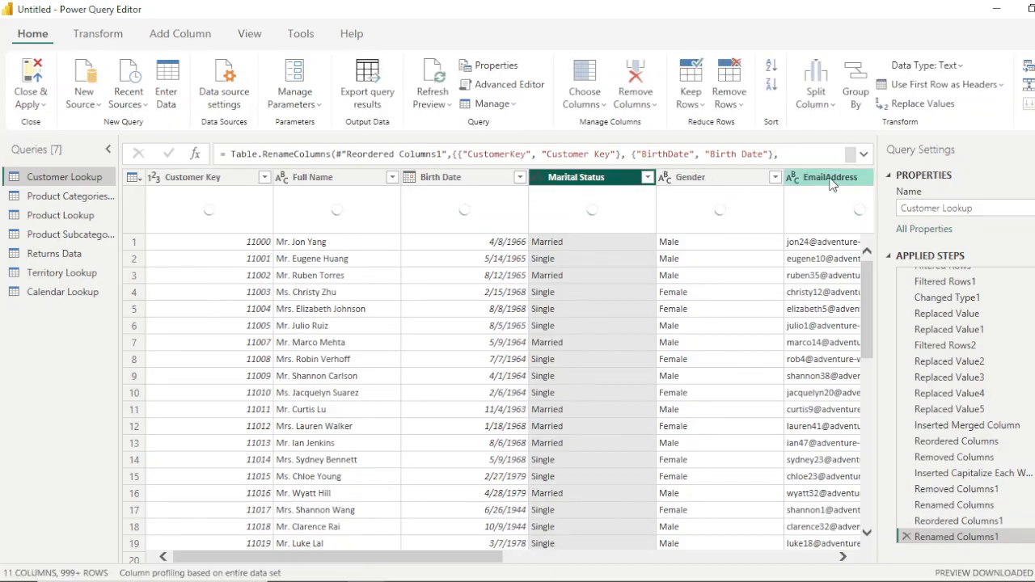
{"action": "left_click_drag", "start_coordinate": [841, 178], "coordinate": [740, 185]}
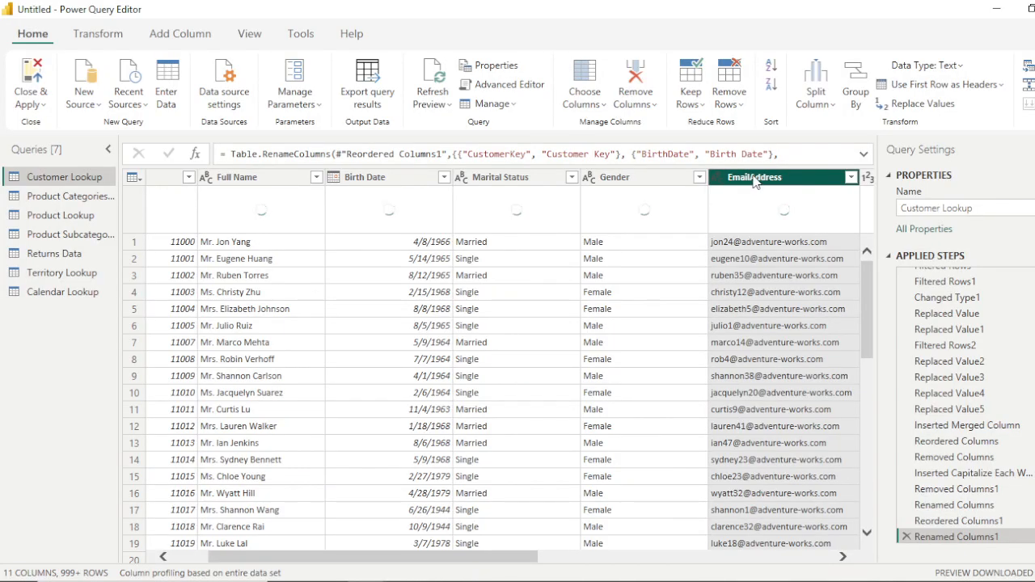
{"action": "double_click", "coordinate": [753, 178]}
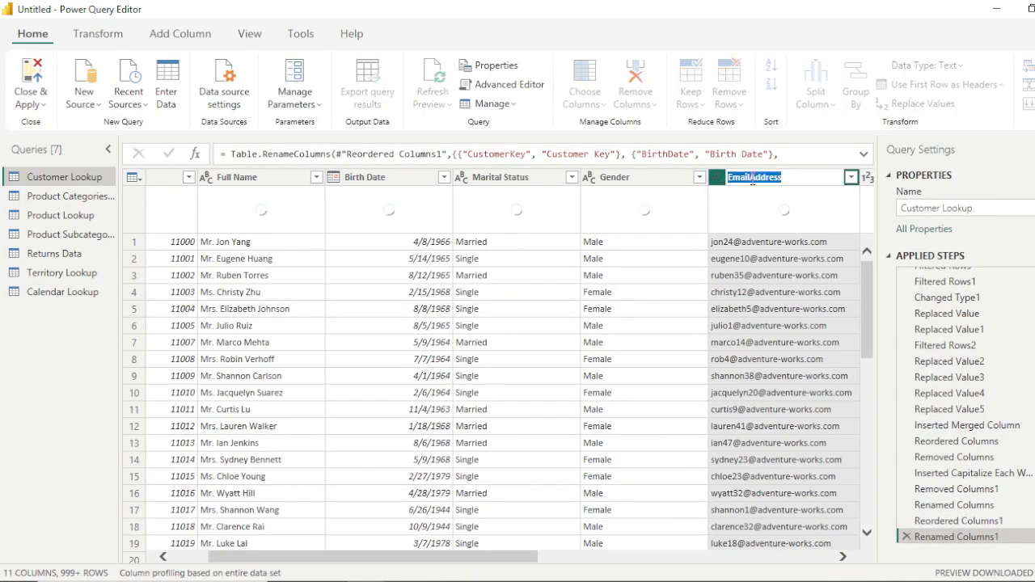
{"action": "left_click", "coordinate": [752, 179]}
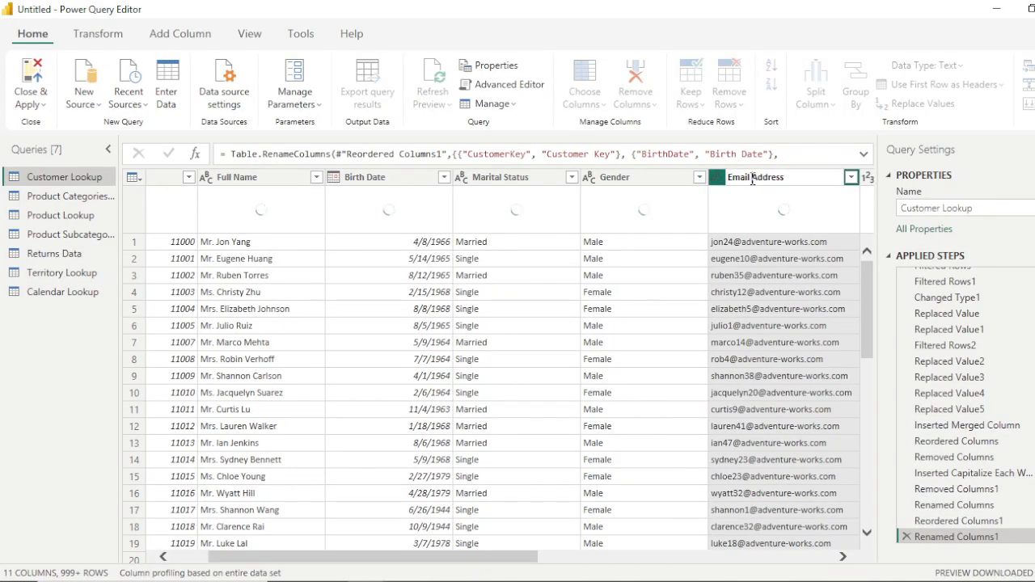
{"action": "key", "text": "Return"}
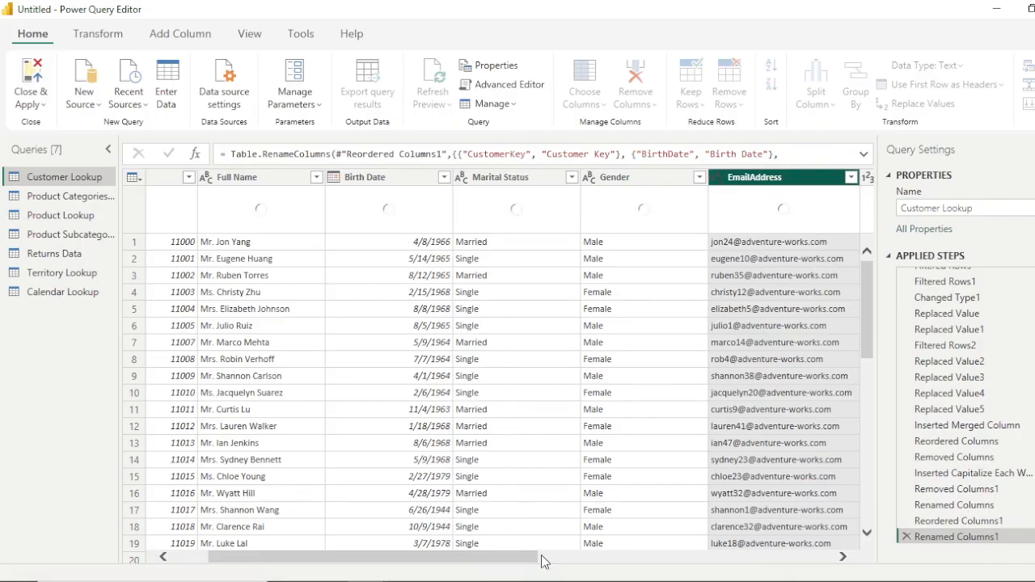
Rename the AnnualIncome column of the Customer Lookup query to Annual Income
{"action": "left_click", "coordinate": [843, 558]}
{"action": "left_click", "coordinate": [843, 558]}
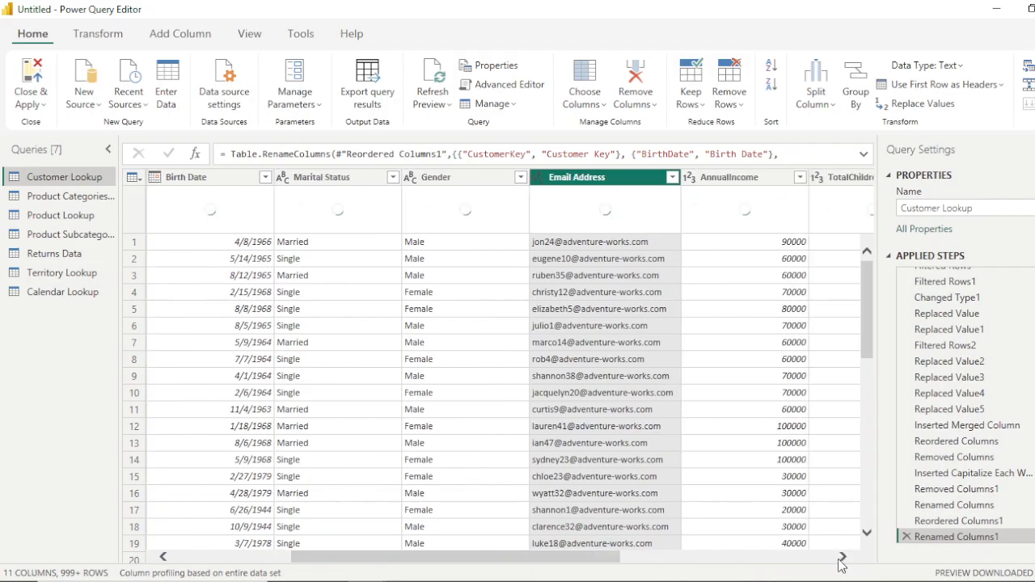
{"action": "left_click", "coordinate": [843, 559]}
{"action": "left_click", "coordinate": [843, 558]}
{"action": "left_click", "coordinate": [843, 558]}
{"action": "left_click", "coordinate": [843, 559]}
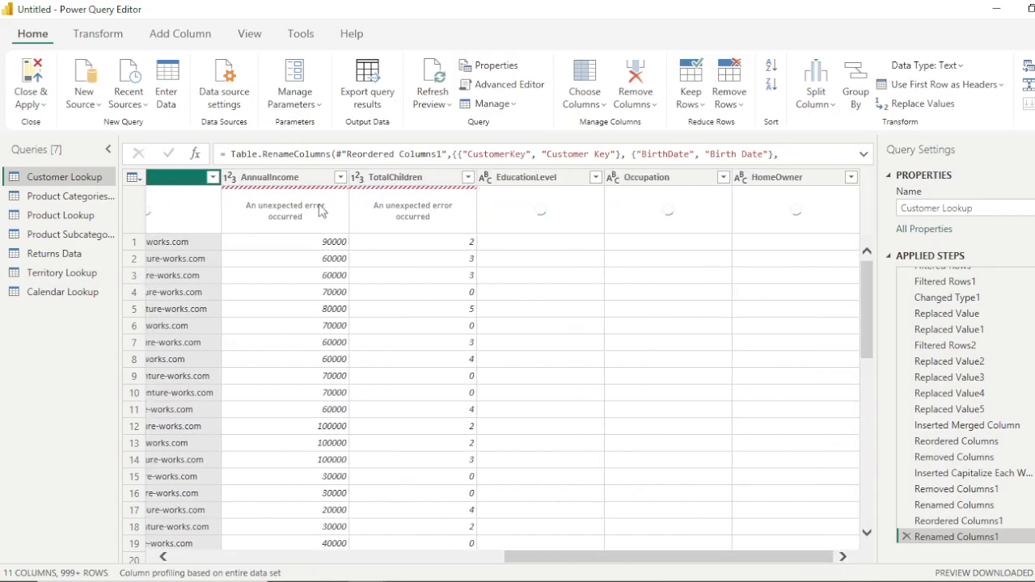
{"action": "double_click", "coordinate": [274, 179]}
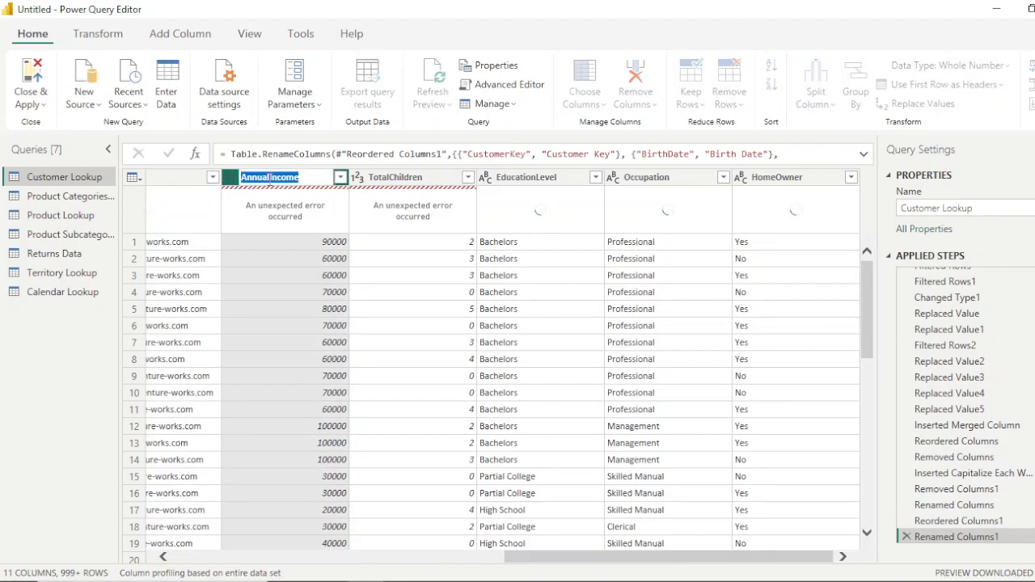
{"action": "left_click", "coordinate": [271, 177]}
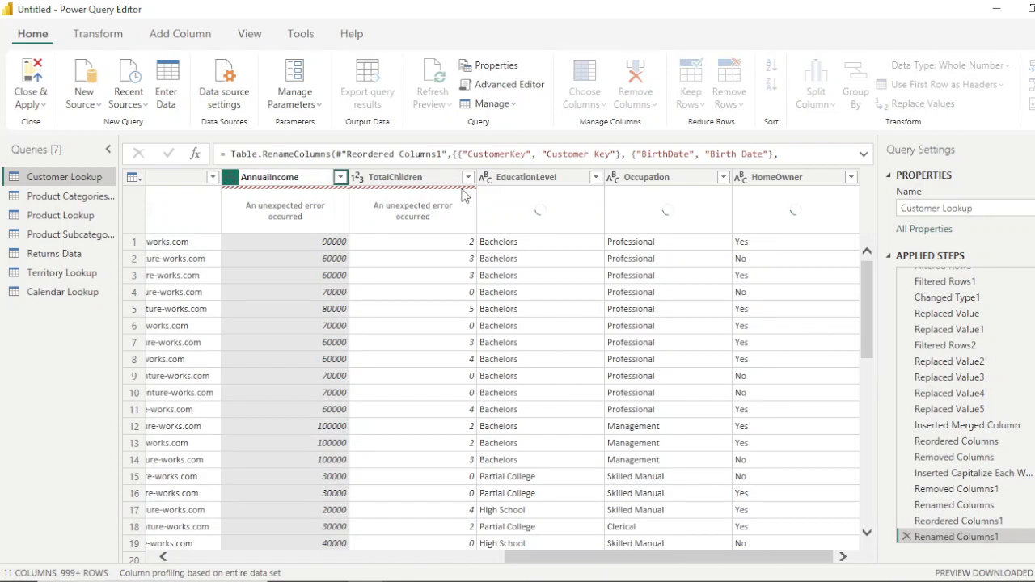
{"action": "key", "text": "Return"}
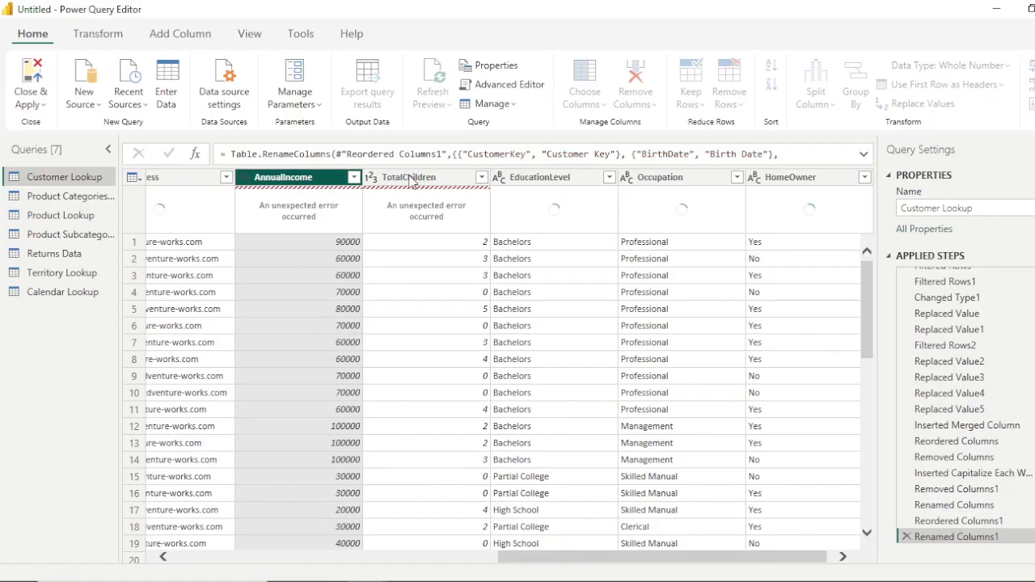
Rename the TotalChildren column of the Customer Lookup query to Total Children
{"action": "double_click", "coordinate": [407, 178]}
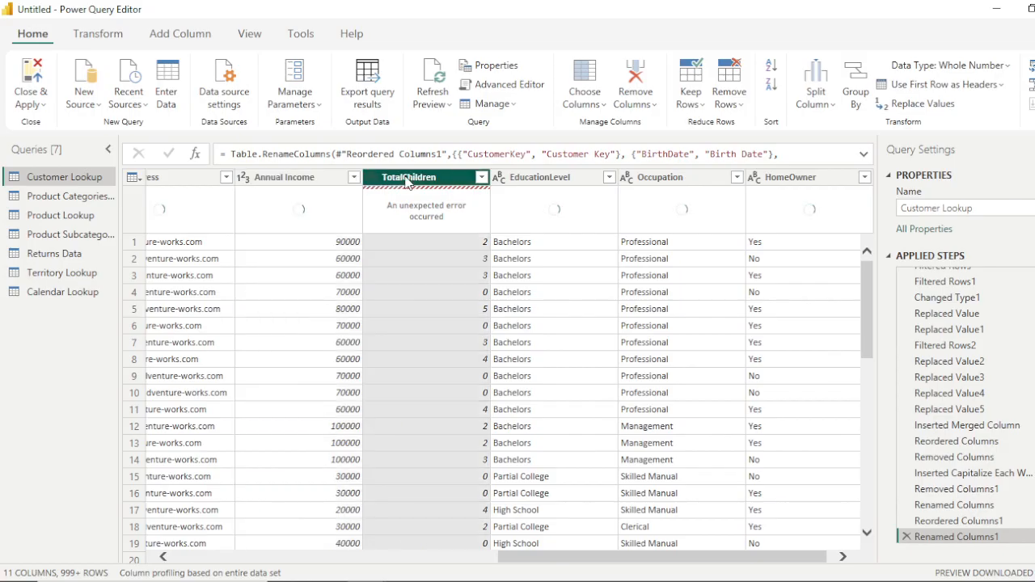
{"action": "left_click", "coordinate": [403, 178]}
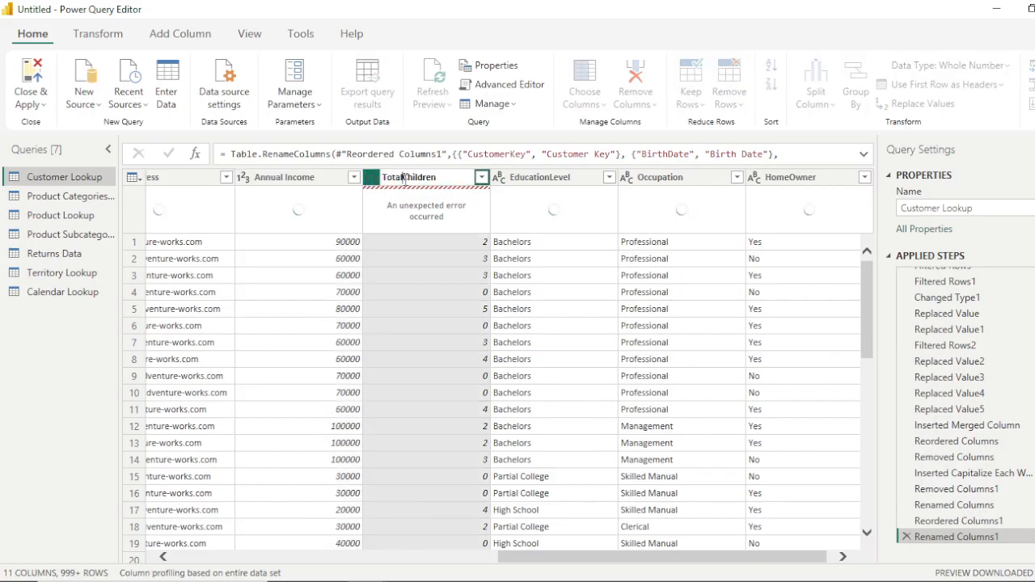
{"action": "key", "text": "Return"}
Rename the EducationLevel column of the Customer Lookup query to Education Level
{"action": "double_click", "coordinate": [538, 178]}
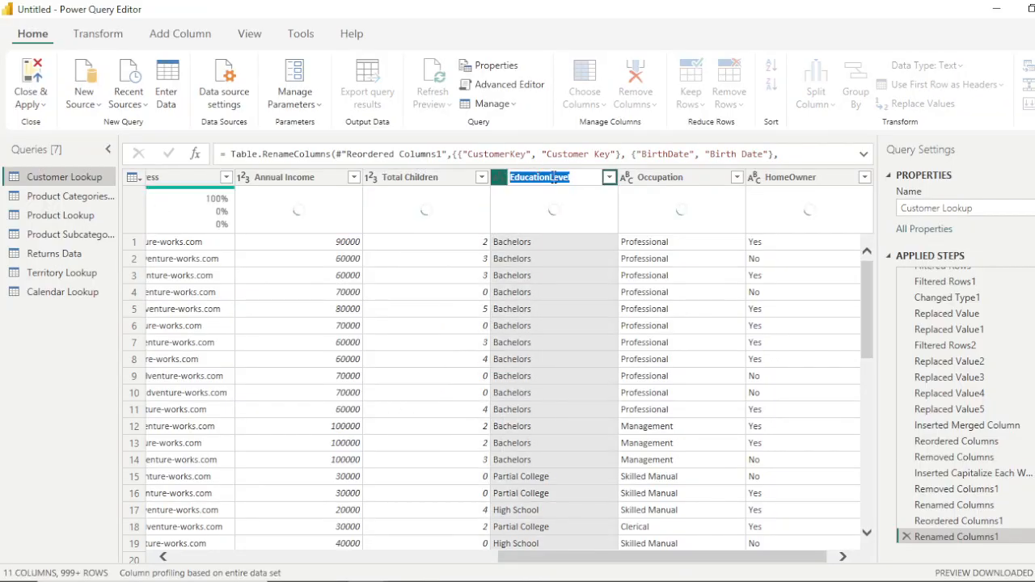
{"action": "left_click", "coordinate": [550, 178]}
{"action": "key", "text": "Return"}
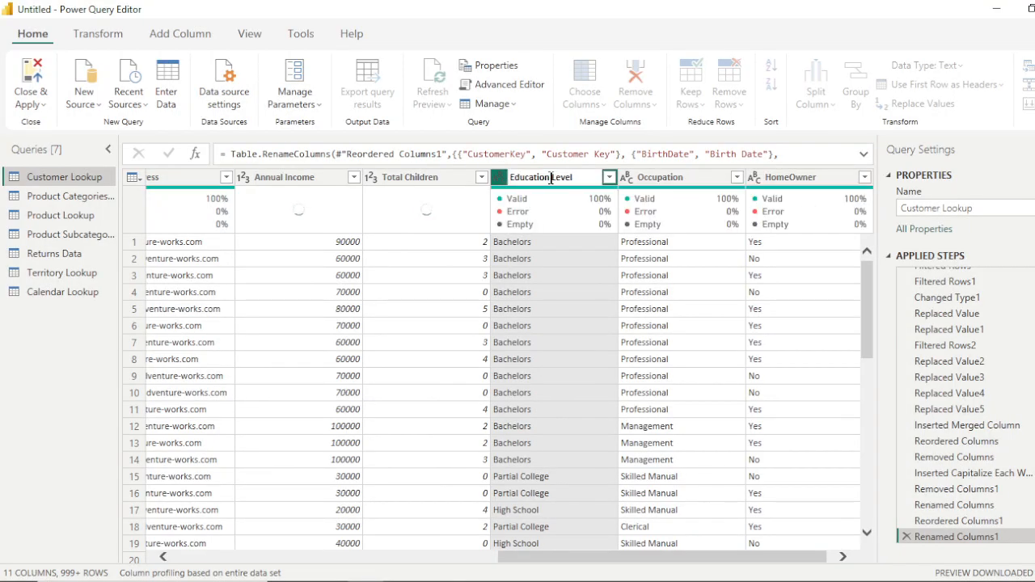
{"action": "key", "text": "Escape"}
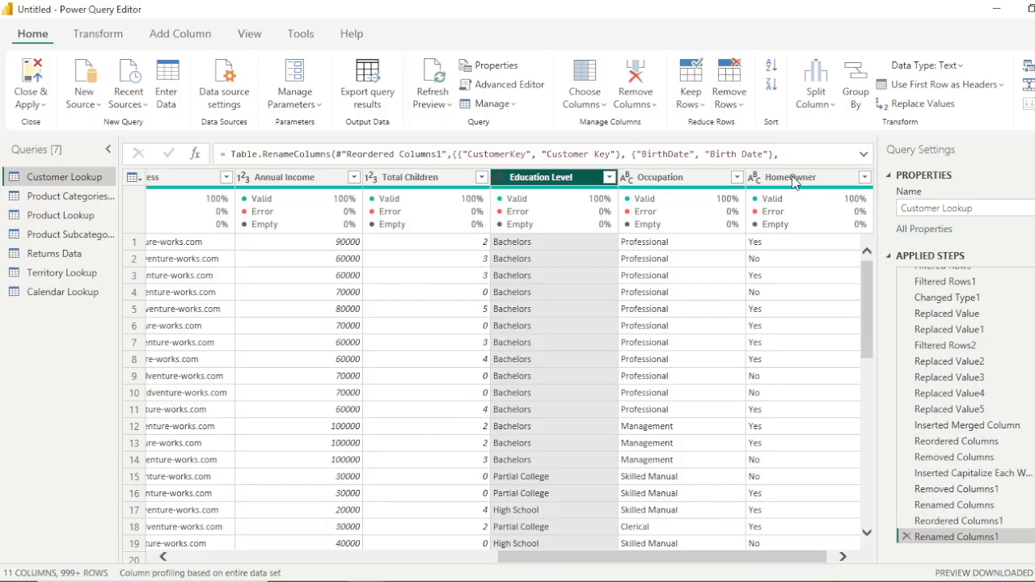
Rename the HomeOwner column of the Customer Lookup query to Home Owner
{"action": "double_click", "coordinate": [789, 177]}
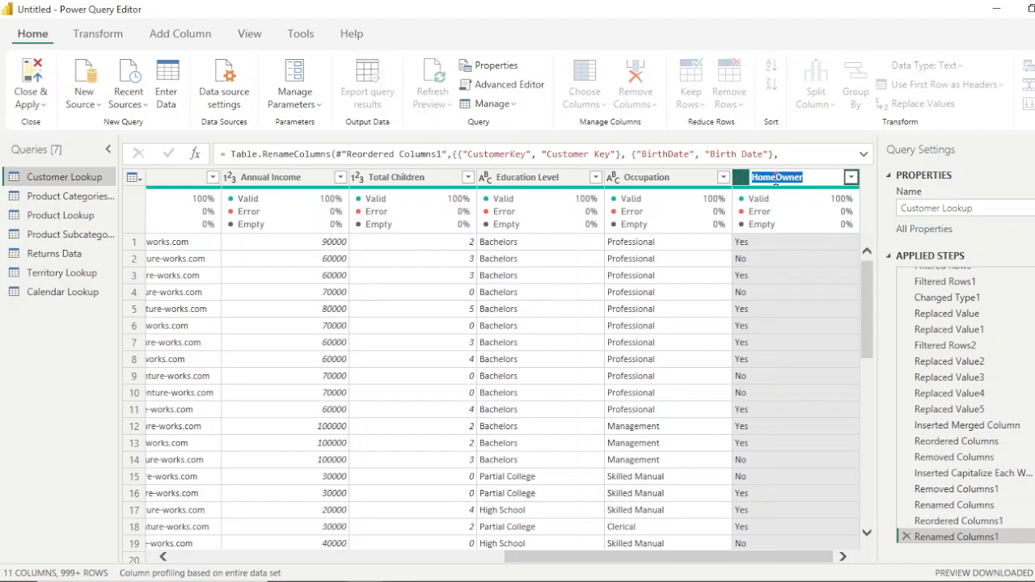
{"action": "left_click", "coordinate": [778, 177]}
{"action": "key", "text": "Return"}
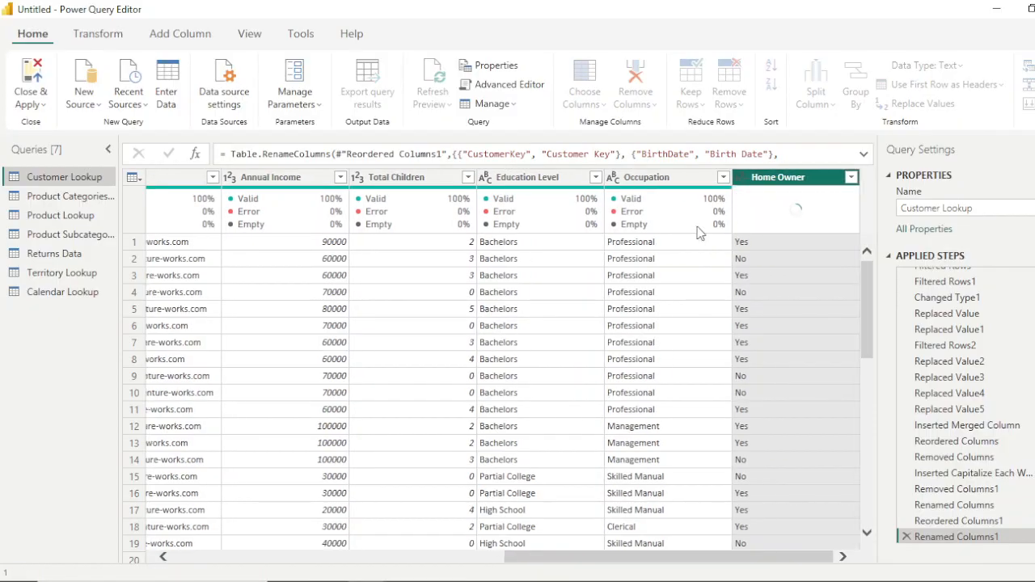
In the Product Categories Lookup query, rename the ProductCategoryKey column to Product Category Key
{"action": "left_click", "coordinate": [56, 195]}
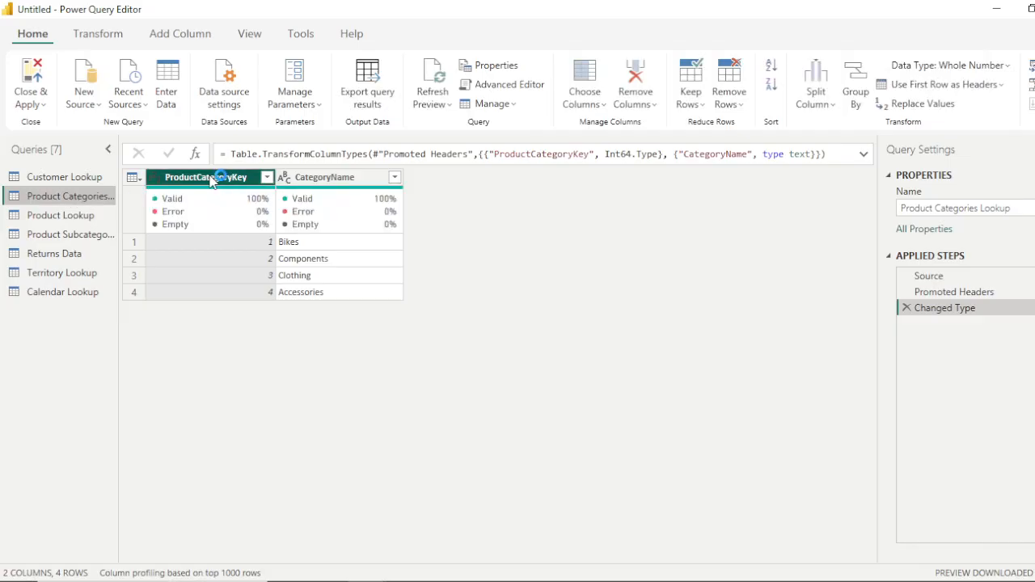
{"action": "left_click", "coordinate": [317, 177]}
{"action": "left_click", "coordinate": [206, 177]}
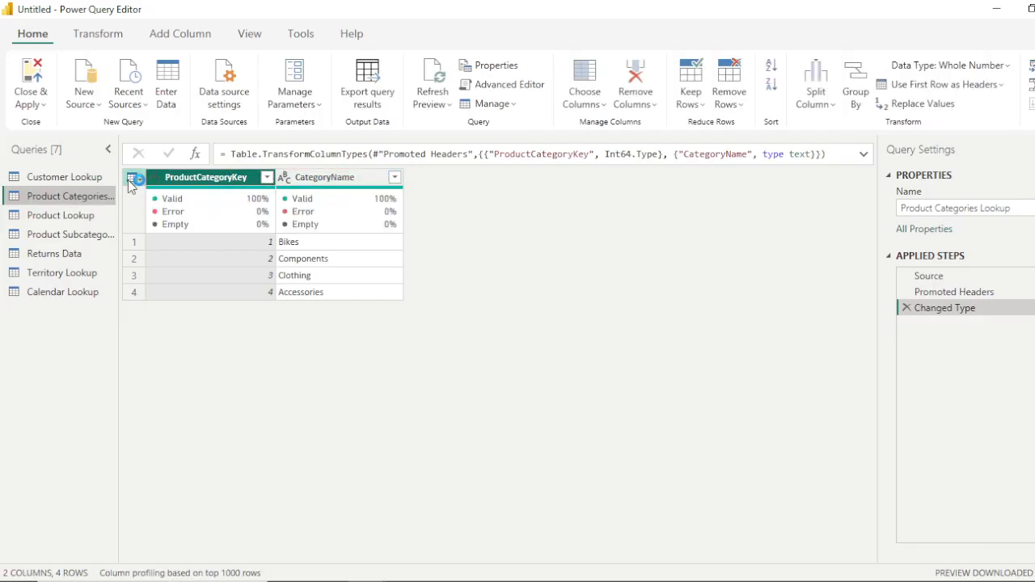
{"action": "left_click", "coordinate": [209, 178]}
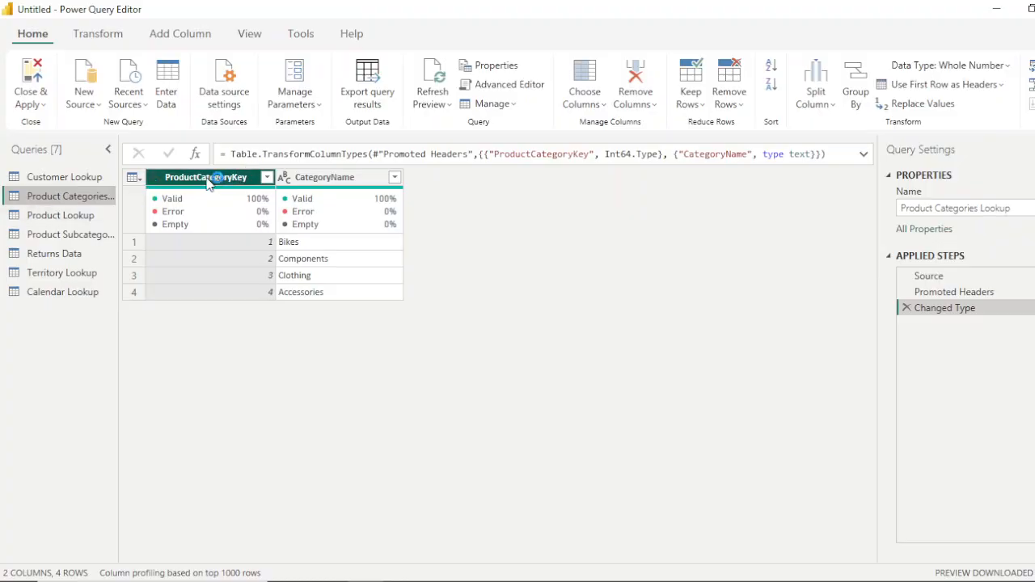
{"action": "double_click", "coordinate": [203, 178]}
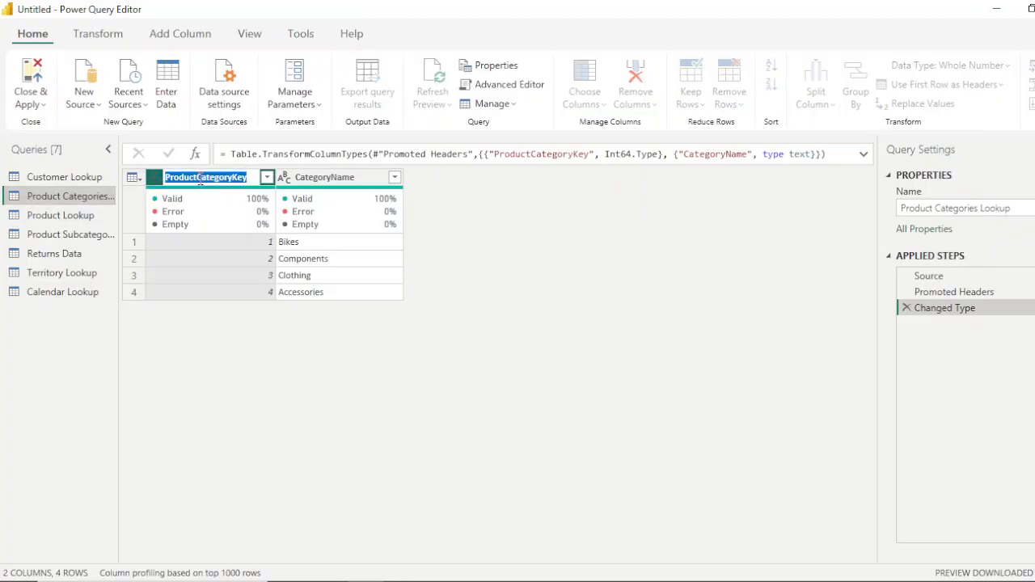
{"action": "left_click", "coordinate": [198, 178]}
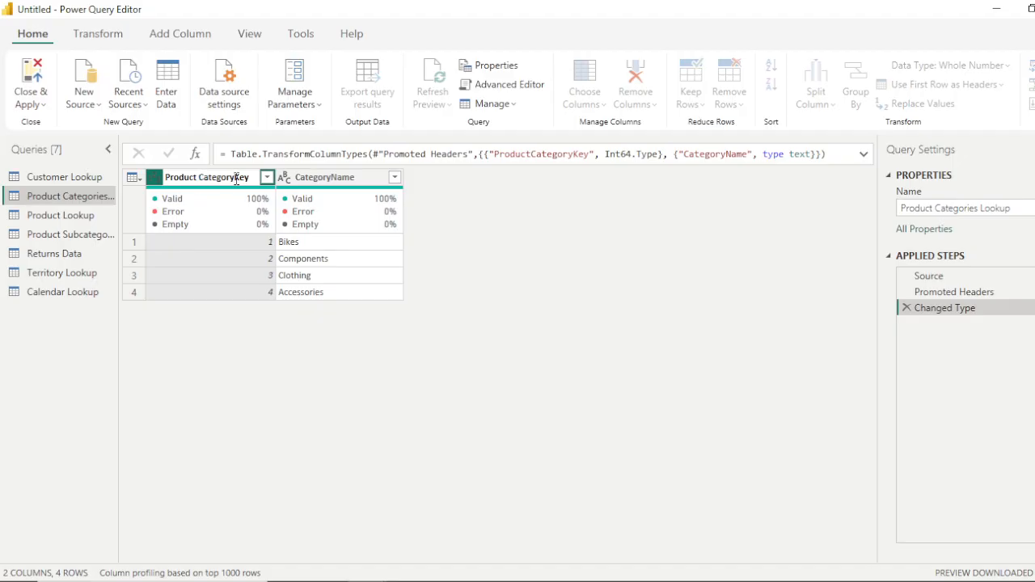
{"action": "left_click", "coordinate": [326, 179]}
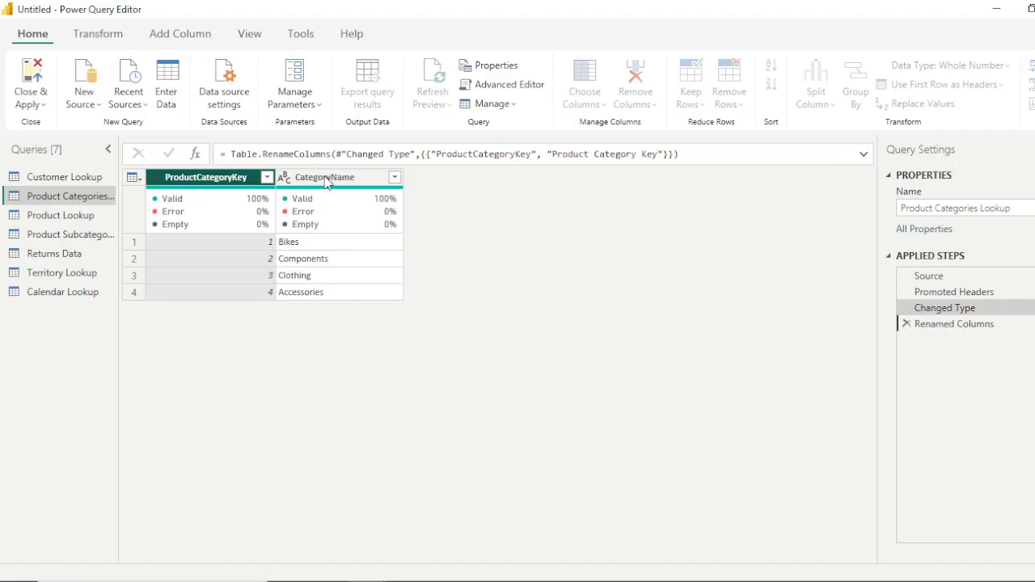
Rename the CategoryName column of the Product Categories Lookup query to Category Name
{"action": "double_click", "coordinate": [326, 179]}
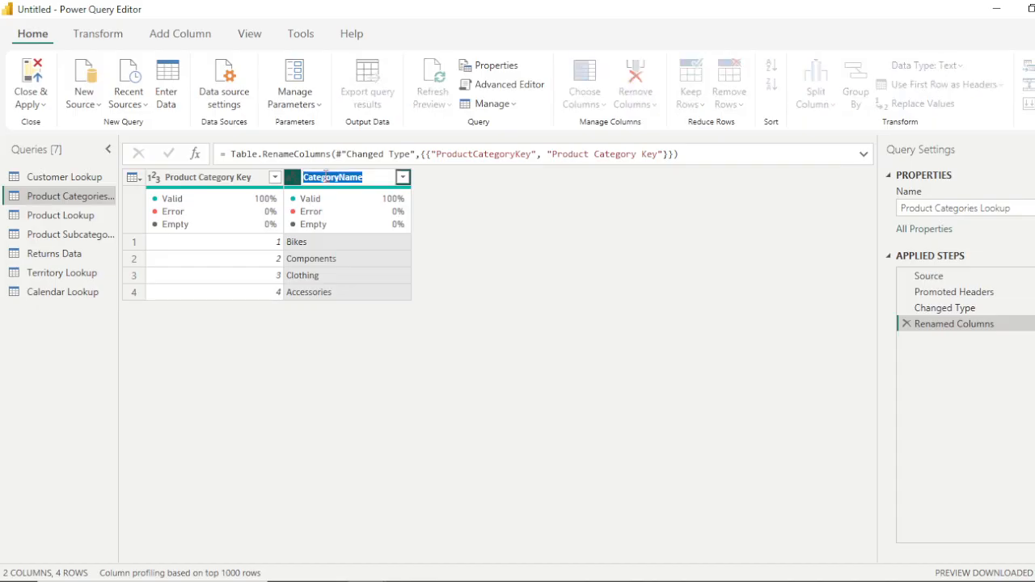
{"action": "left_click", "coordinate": [341, 180]}
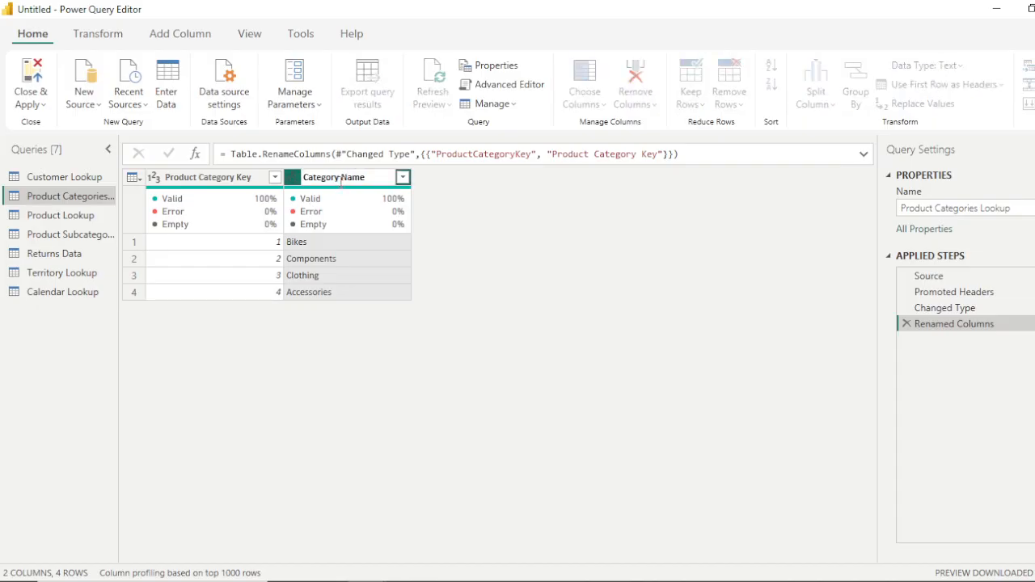
{"action": "key", "text": "Return"}
In the Product Lookup query, rename the ProductKey column to Product Key
{"action": "left_click", "coordinate": [78, 212]}
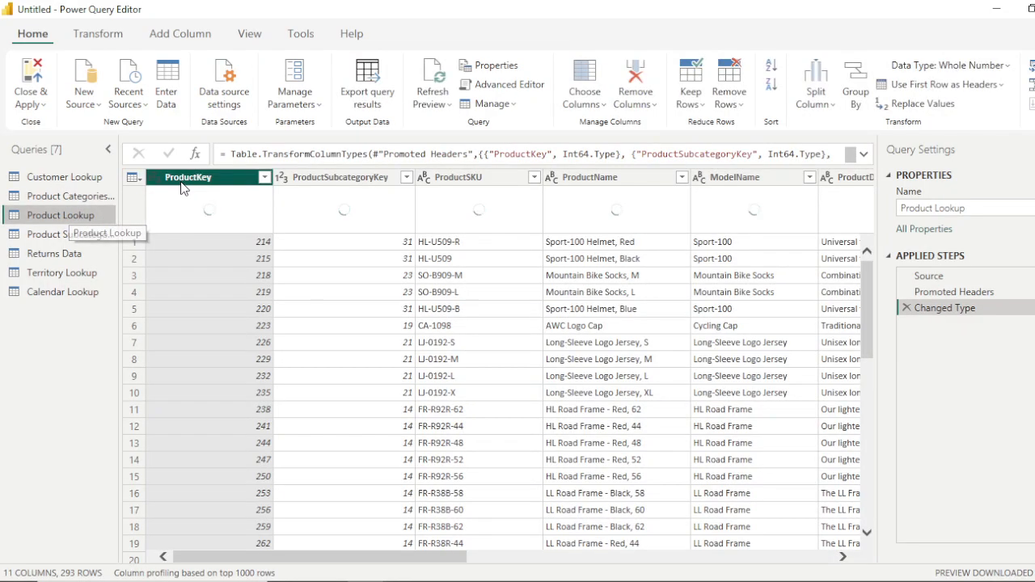
{"action": "double_click", "coordinate": [191, 177]}
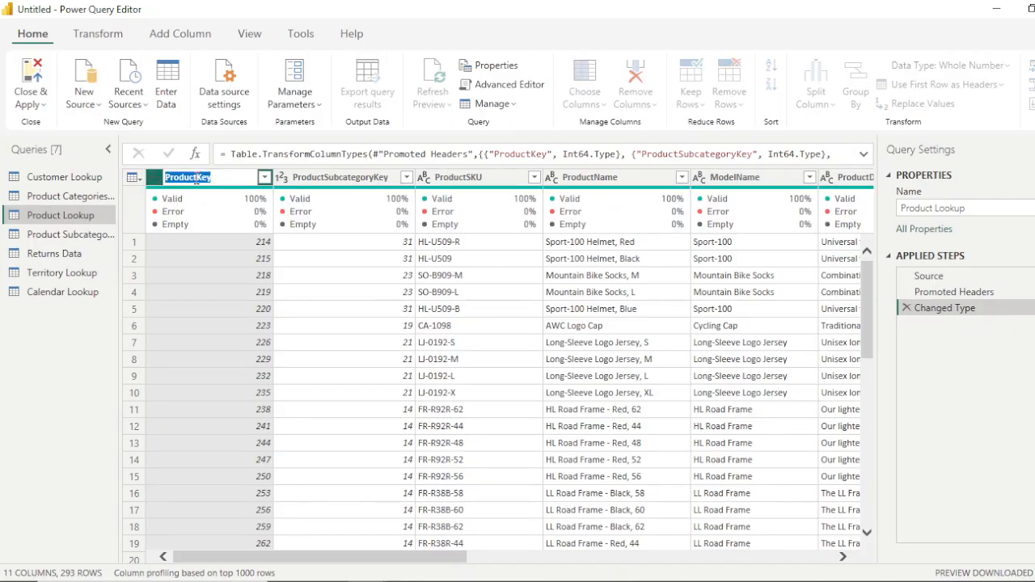
{"action": "left_click", "coordinate": [198, 178]}
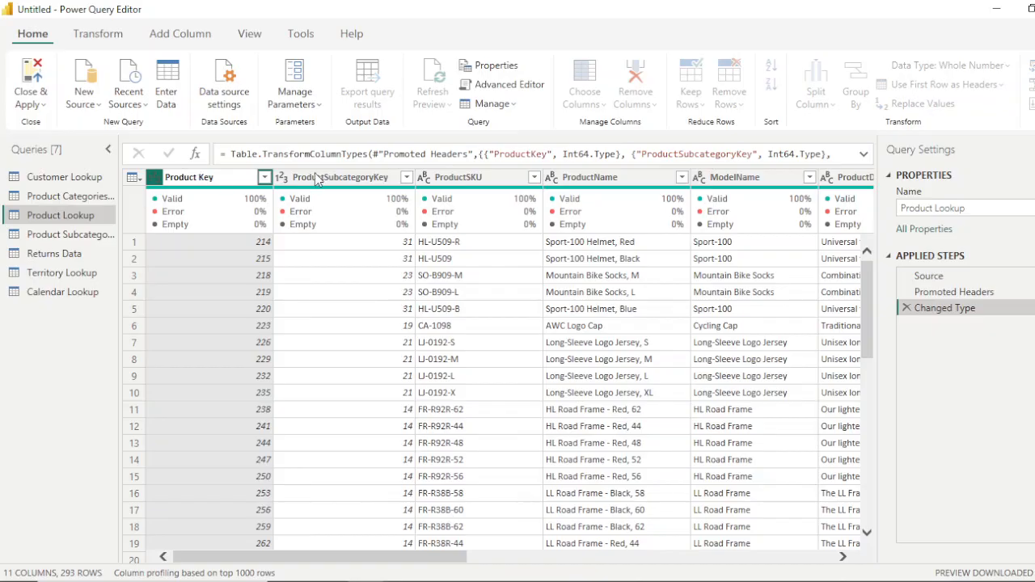
{"action": "key", "text": "Return"}
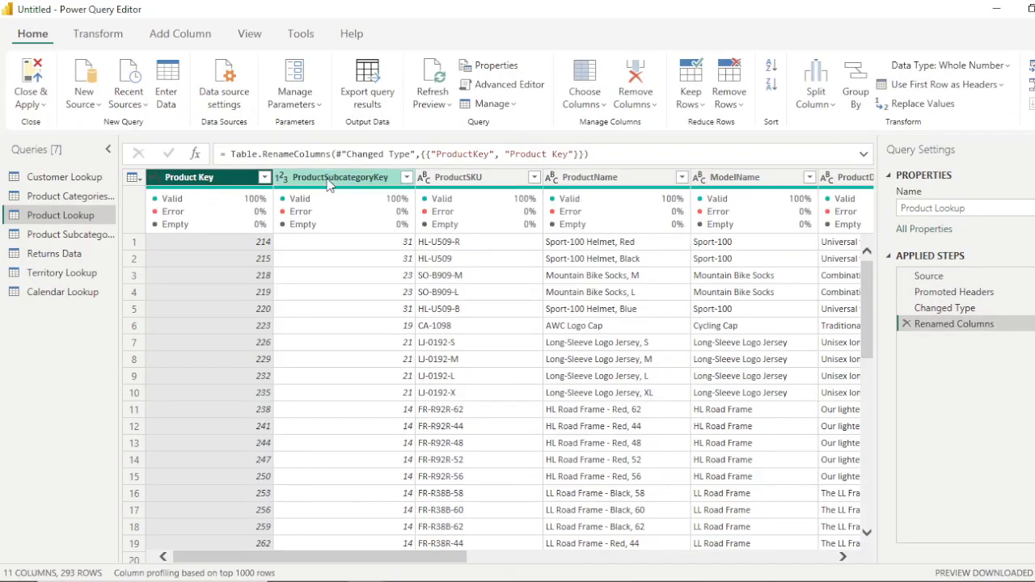
Rename the ProductSubcategoryKey column of the Product Lookup query to Product Subcategory Key
{"action": "double_click", "coordinate": [325, 180]}
{"action": "left_click", "coordinate": [325, 178]}
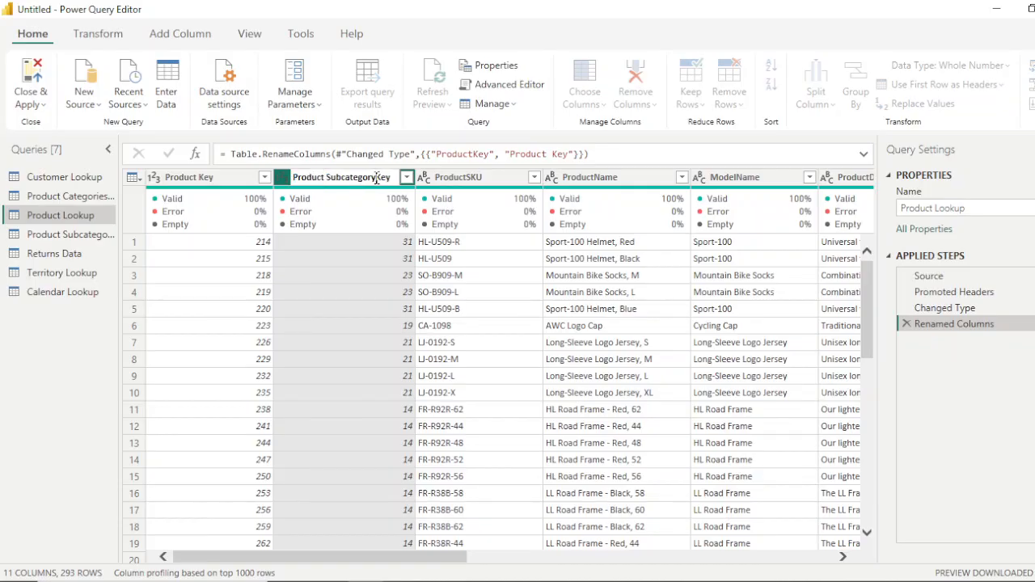
{"action": "key", "text": "Return"}
In the Product Lookup query, rename the ProductSKU column to Product SKU and the ProductName column to Product Name
{"action": "left_click", "coordinate": [476, 180]}
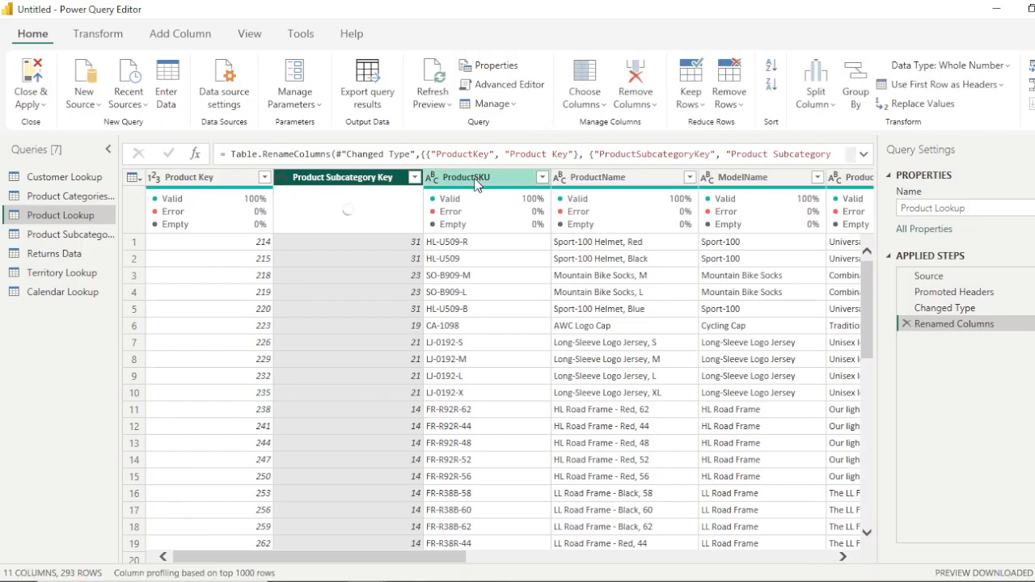
{"action": "double_click", "coordinate": [475, 180]}
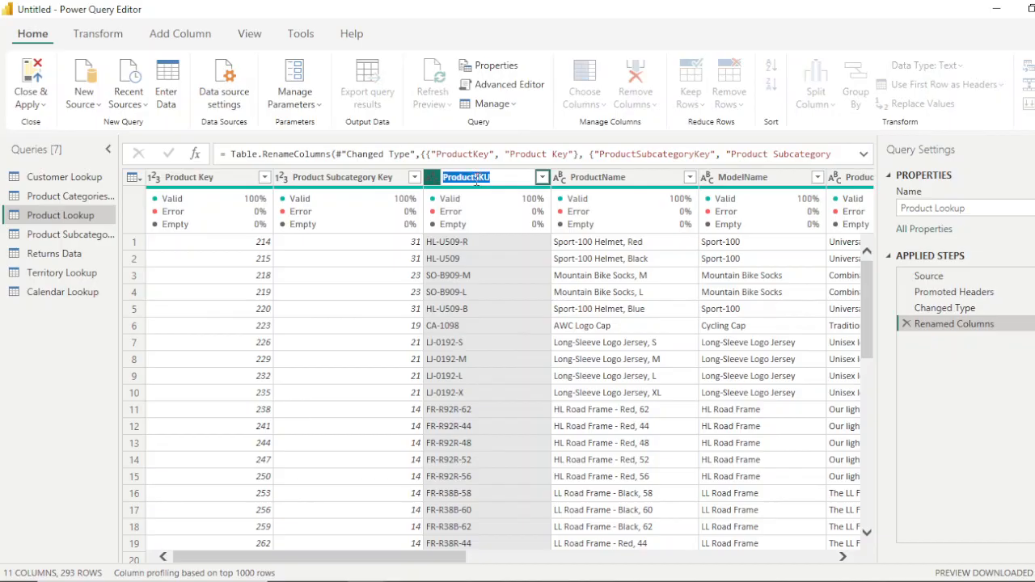
{"action": "left_click", "coordinate": [475, 180]}
{"action": "left_click", "coordinate": [608, 177]}
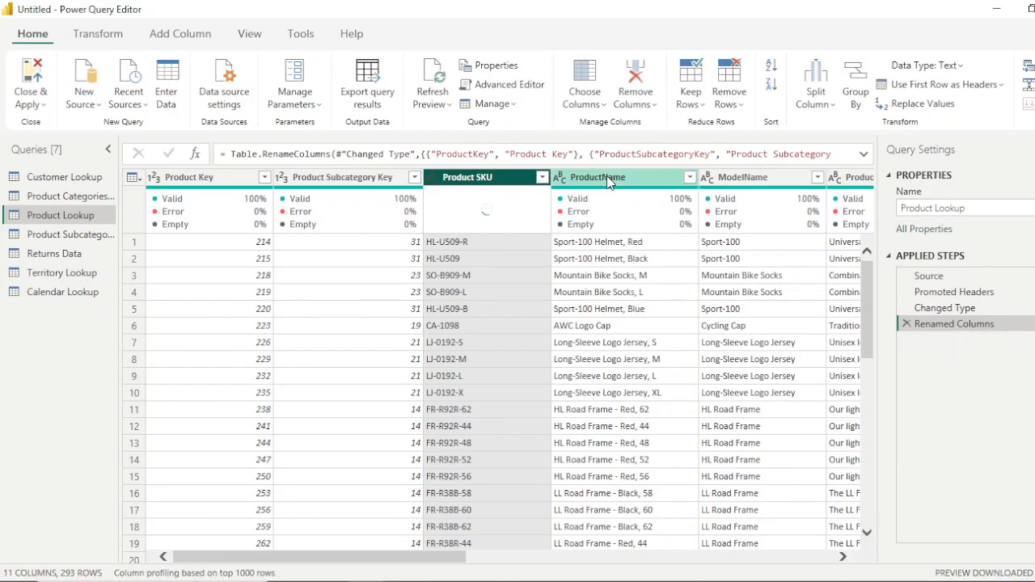
{"action": "double_click", "coordinate": [609, 177]}
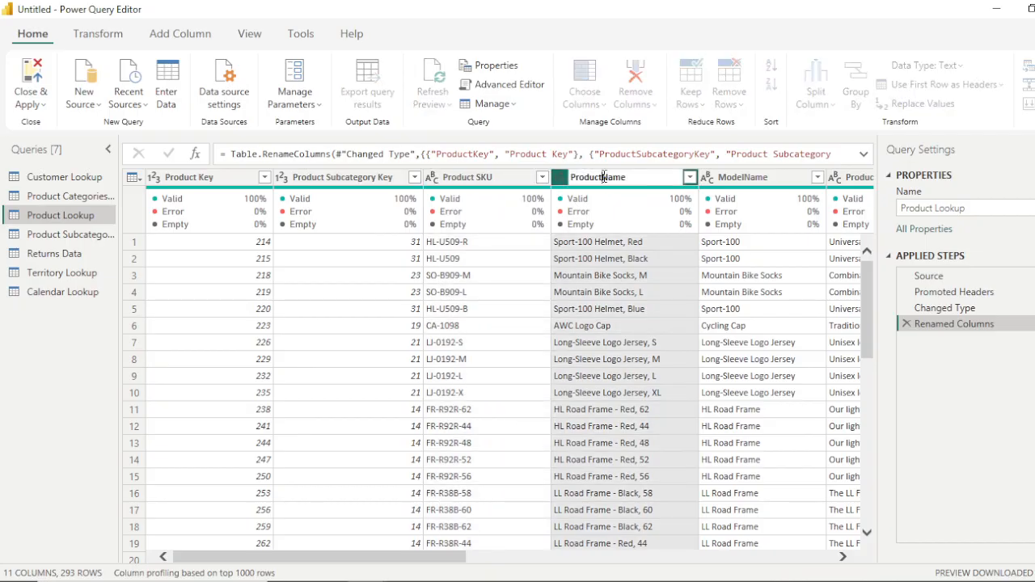
{"action": "key", "text": "Return"}
Rename the ModelName column of the Product Lookup query to Model Name
{"action": "double_click", "coordinate": [751, 177]}
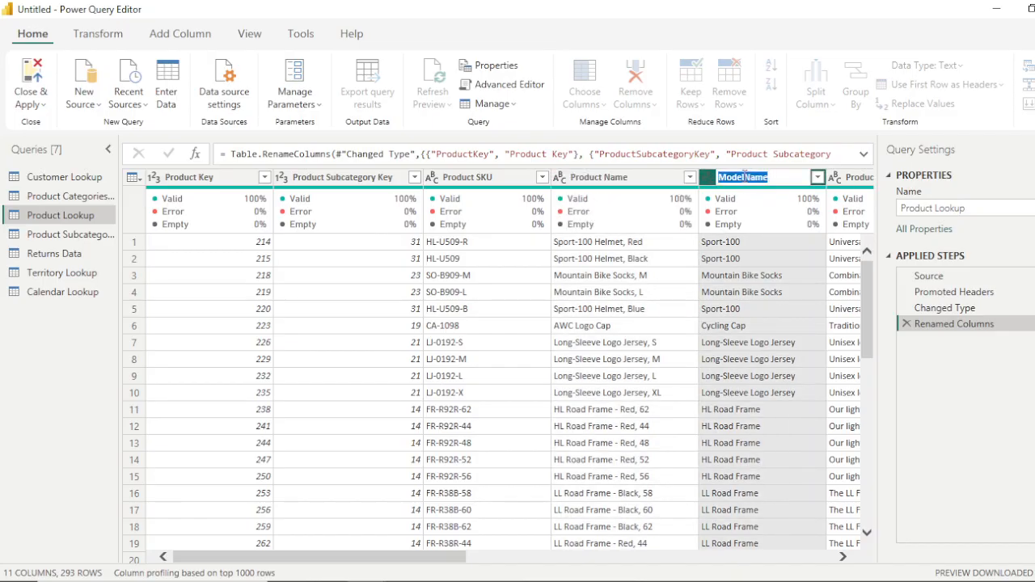
{"action": "left_click", "coordinate": [744, 179]}
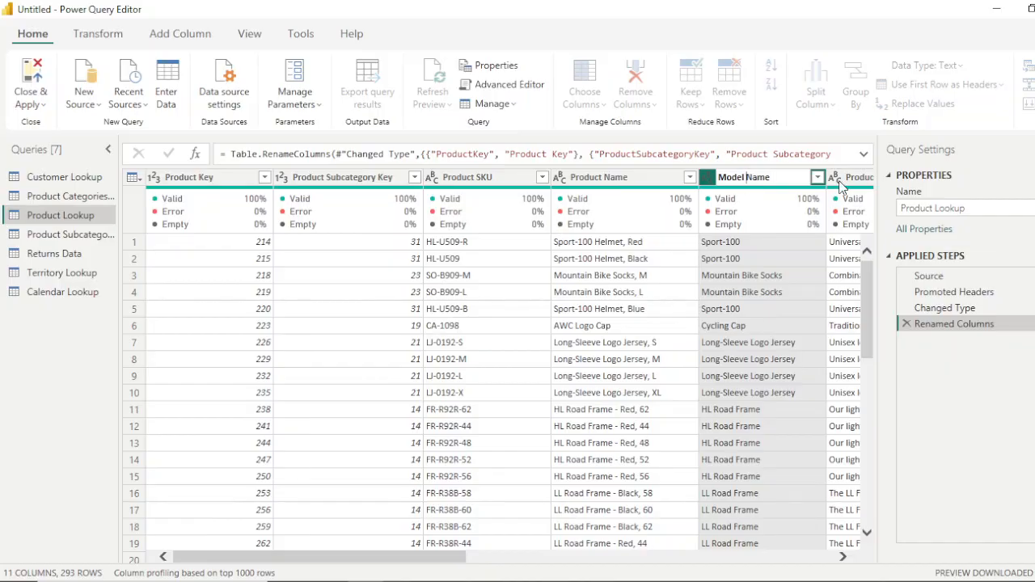
{"action": "key", "text": "Return"}
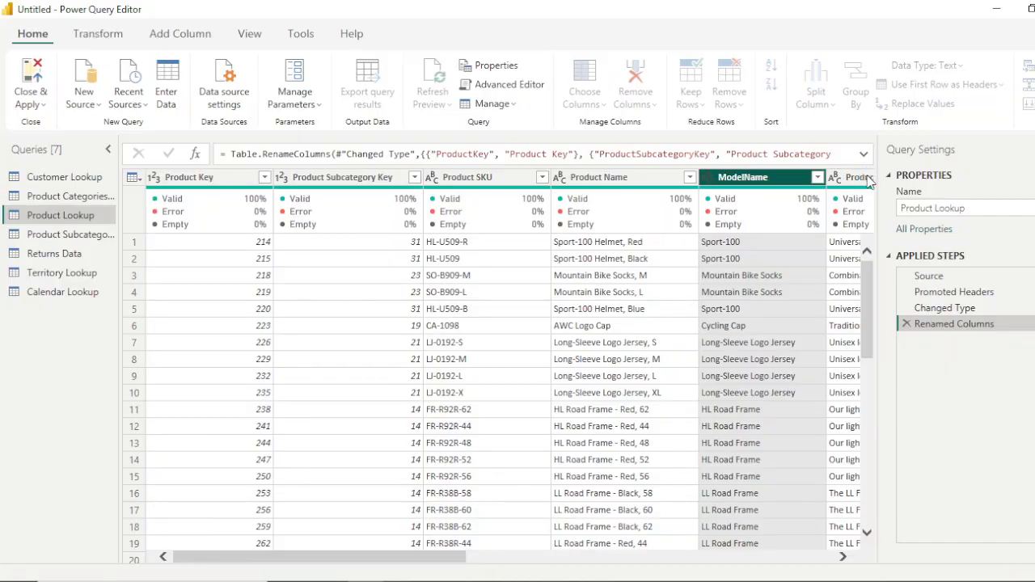
Set the column profiling of the Product Lookup query to be based on the entire data set
{"action": "left_click", "coordinate": [421, 555]}
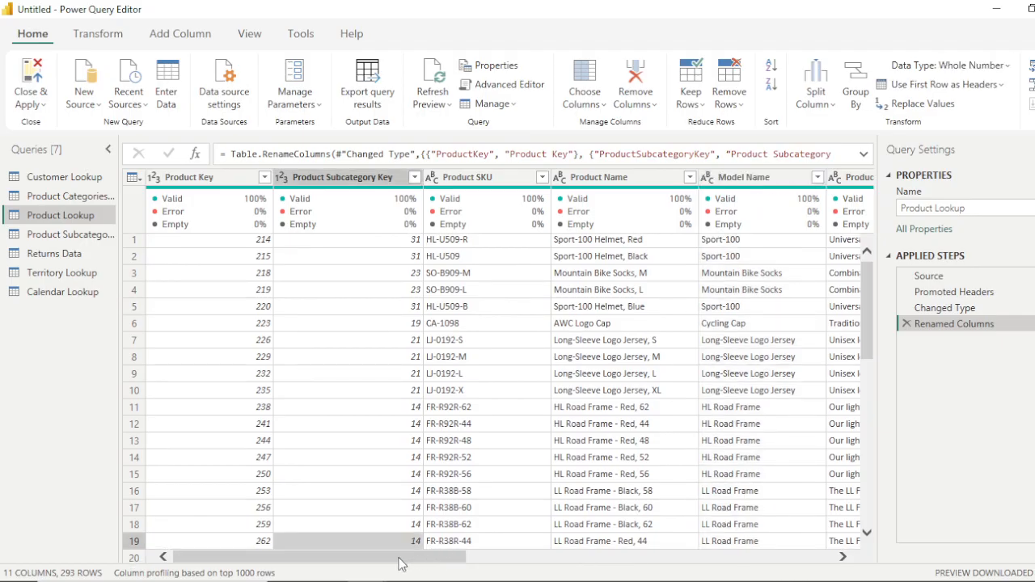
{"action": "left_click_drag", "start_coordinate": [401, 564], "coordinate": [475, 564]}
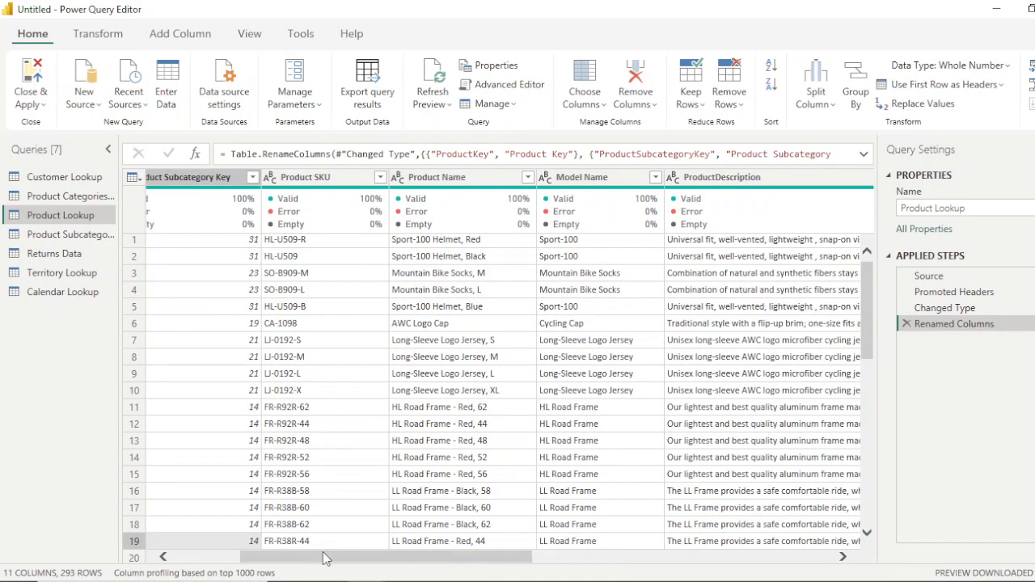
{"action": "left_click", "coordinate": [207, 574]}
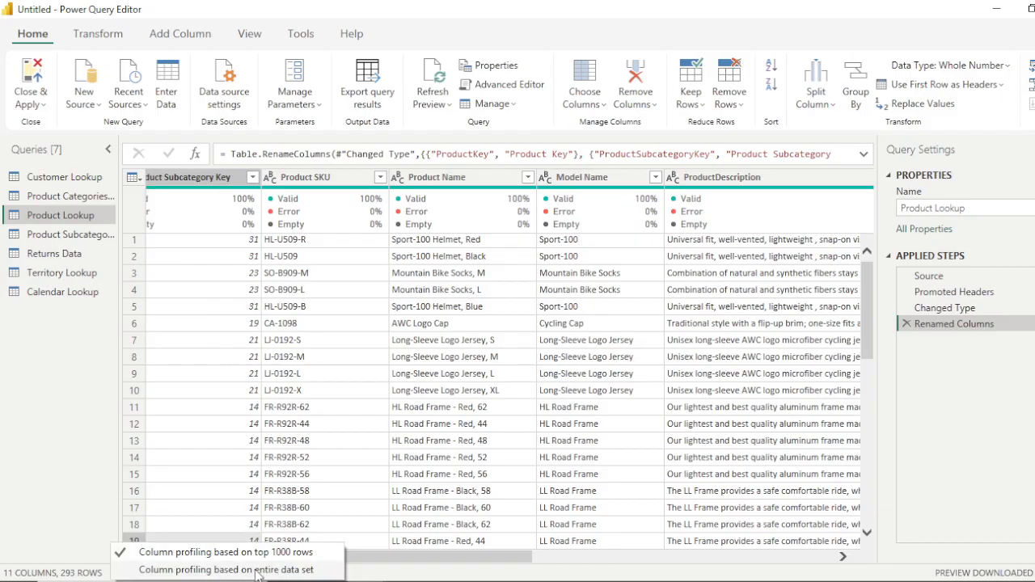
{"action": "left_click", "coordinate": [235, 569]}
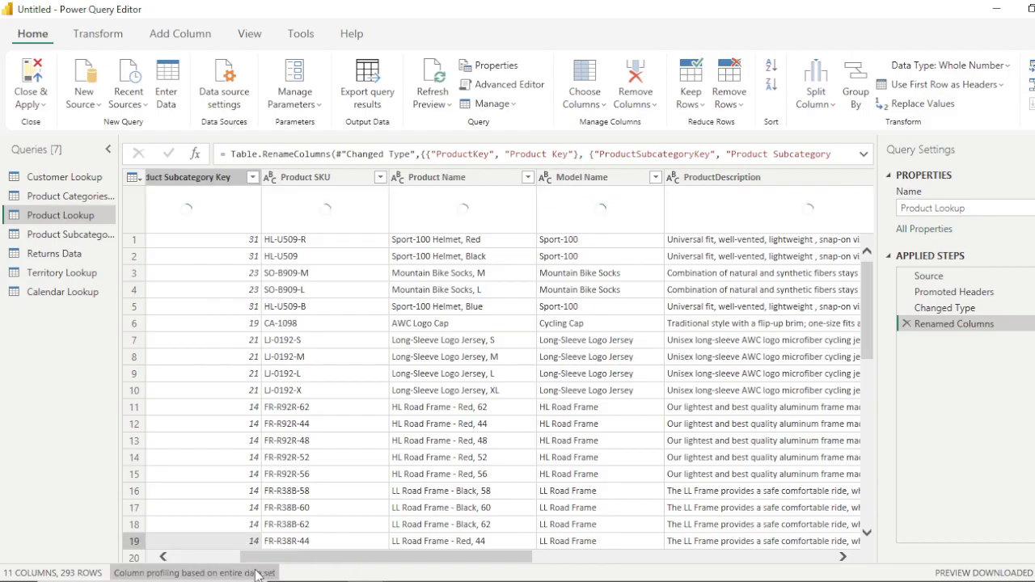
Base the column profiling of the Product Categories Lookup query on the entire data set
{"action": "left_click", "coordinate": [58, 196]}
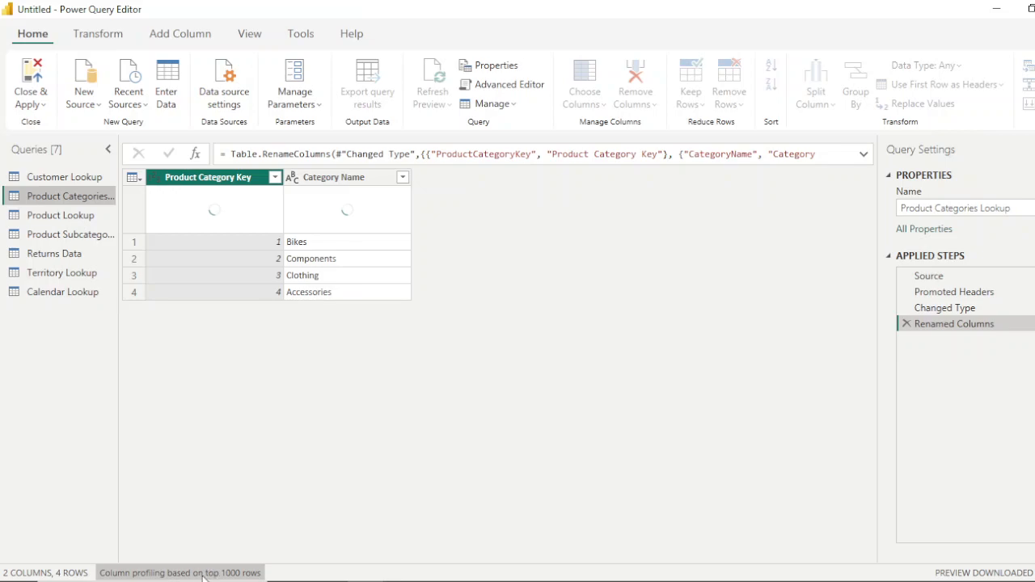
{"action": "left_click", "coordinate": [205, 573]}
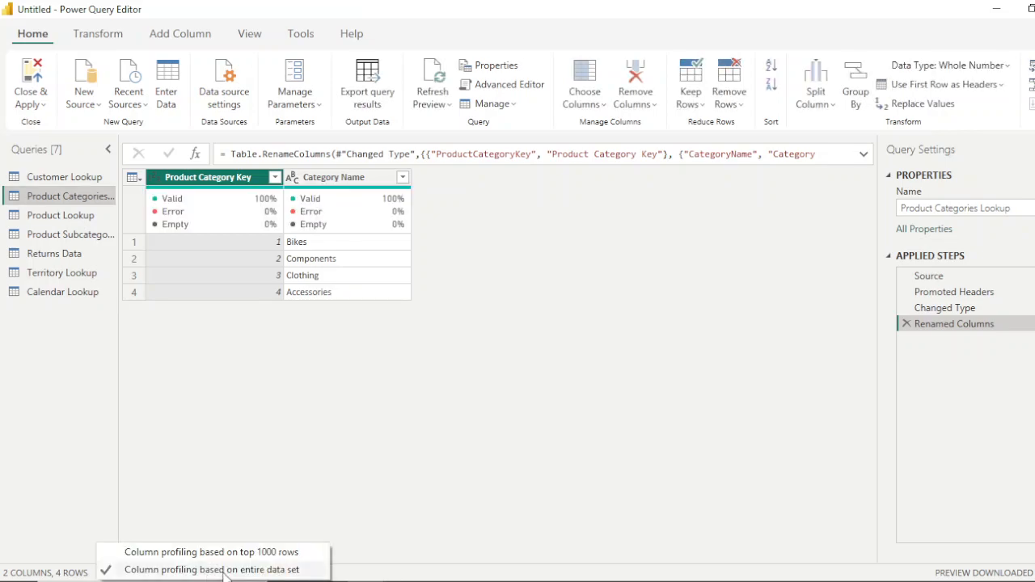
{"action": "left_click", "coordinate": [224, 570]}
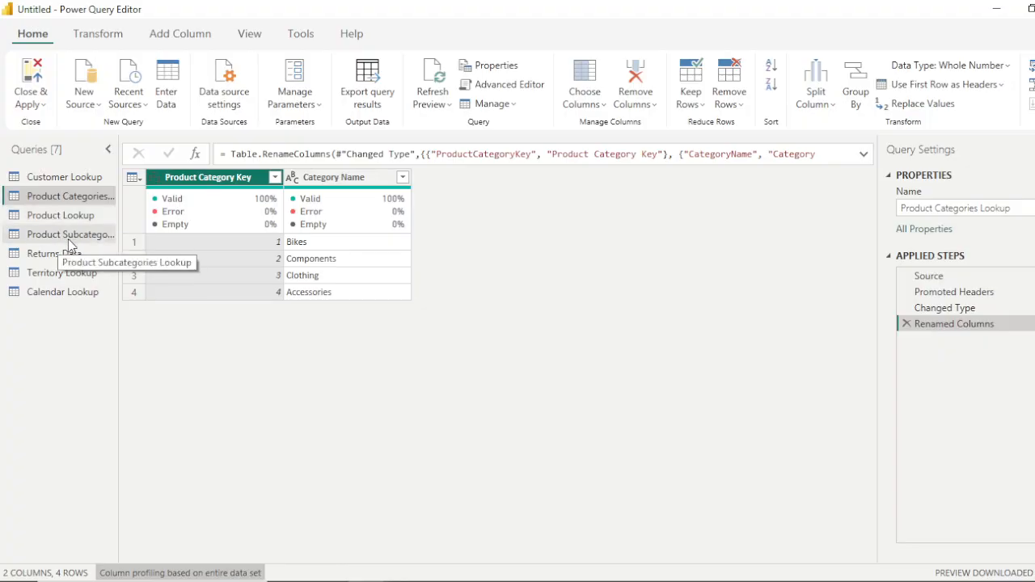
Remove the ProductDescription and ProductColor columns from the Product Lookup query
{"action": "left_click", "coordinate": [61, 215]}
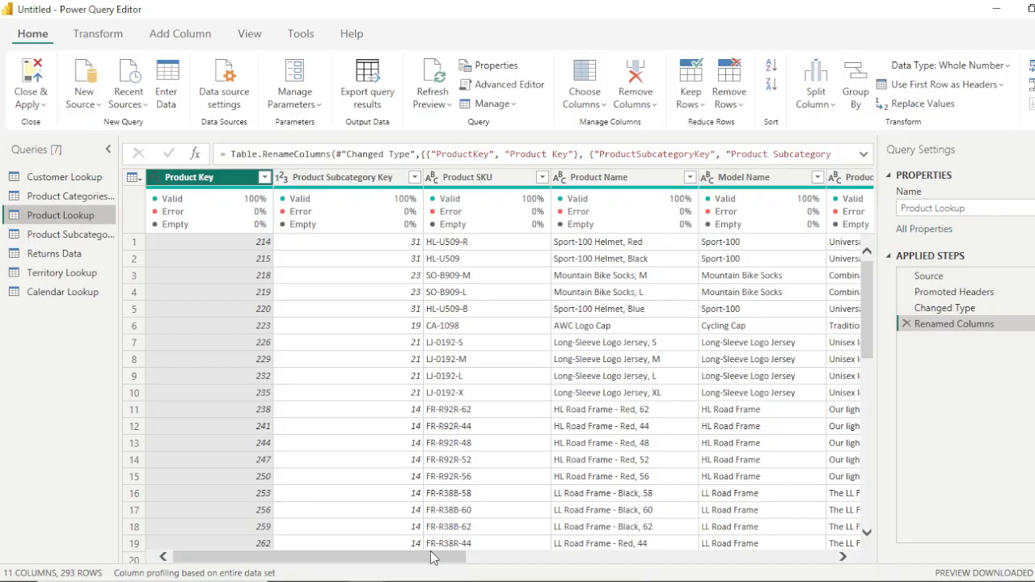
{"action": "left_click_drag", "start_coordinate": [431, 563], "coordinate": [702, 575]}
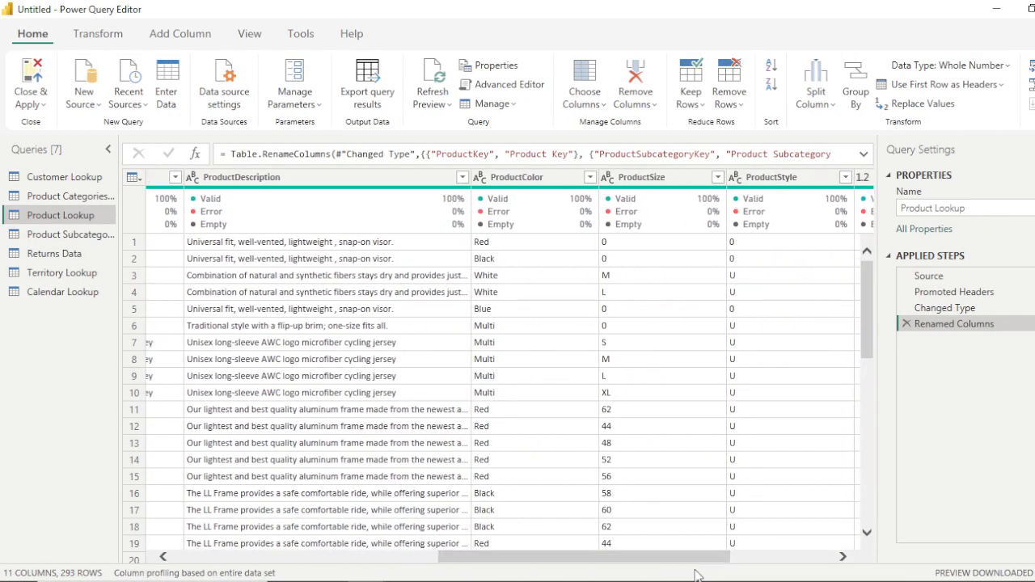
{"action": "left_click", "coordinate": [312, 183]}
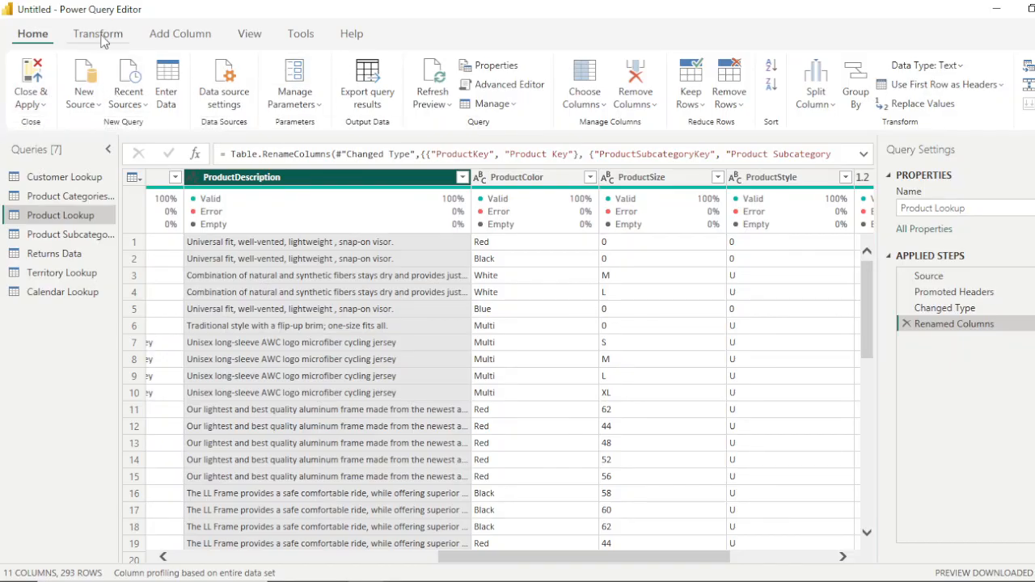
{"action": "left_click", "coordinate": [649, 105]}
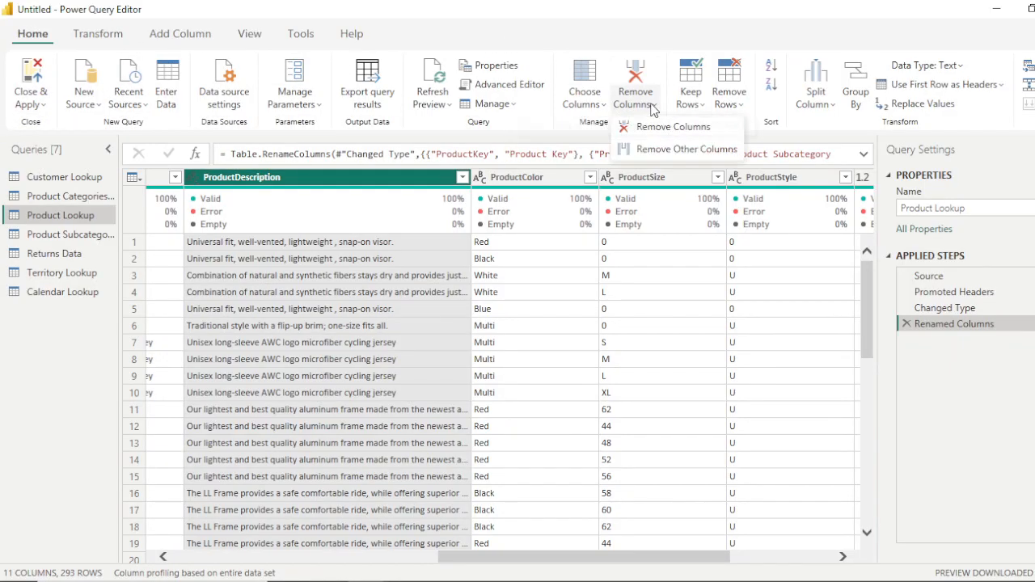
{"action": "left_click", "coordinate": [665, 129]}
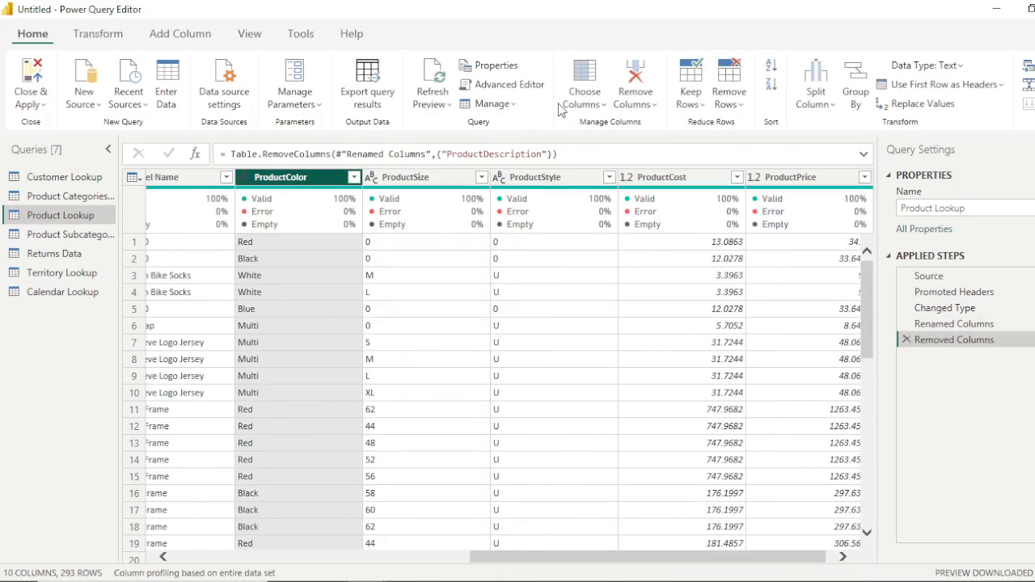
{"action": "left_click", "coordinate": [651, 105]}
{"action": "left_click", "coordinate": [665, 127]}
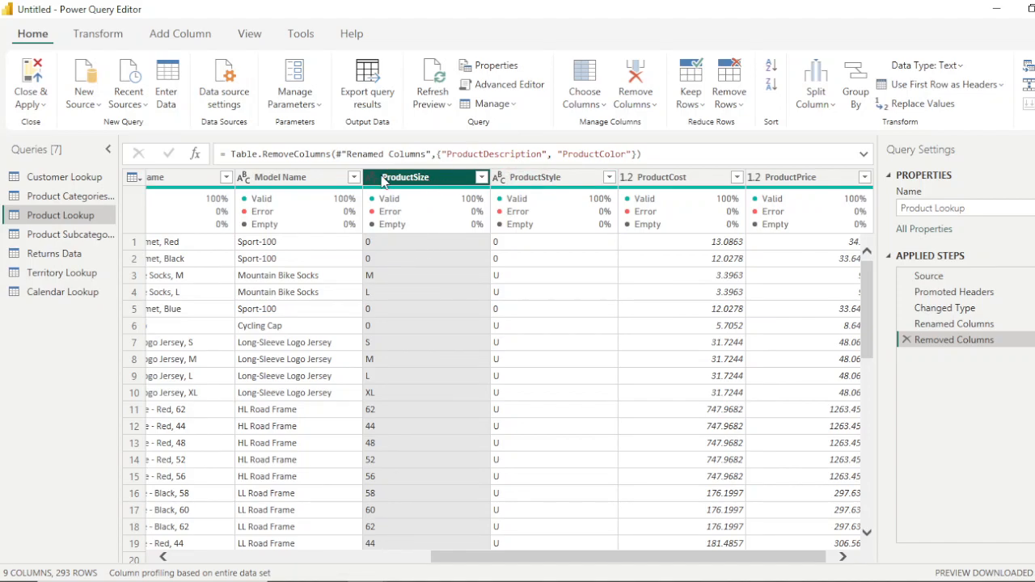
In the Product Lookup query, rename the ProductSize column to Product Size and the ProductStyle column to Product Style
{"action": "double_click", "coordinate": [417, 180]}
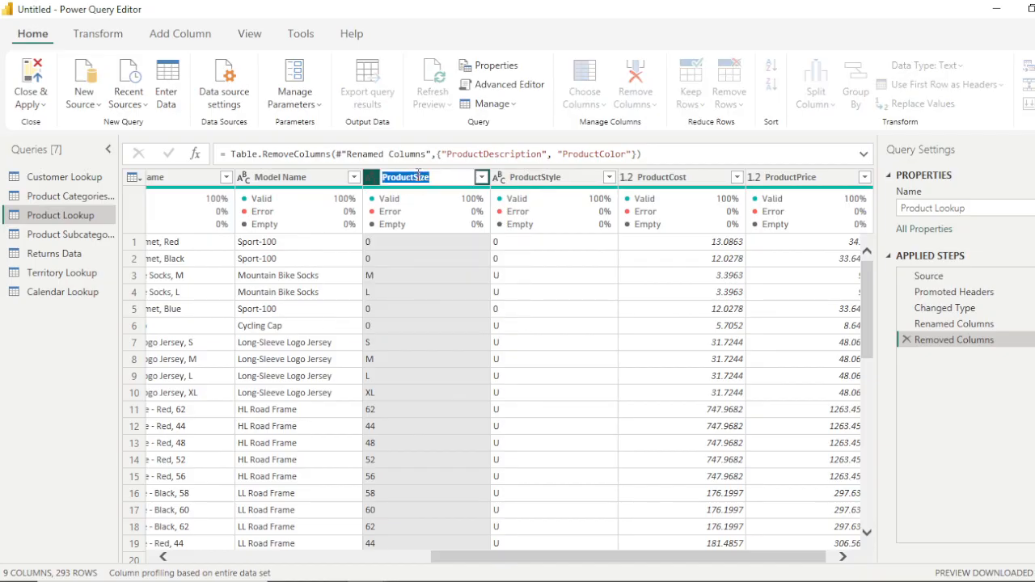
{"action": "left_click", "coordinate": [417, 179]}
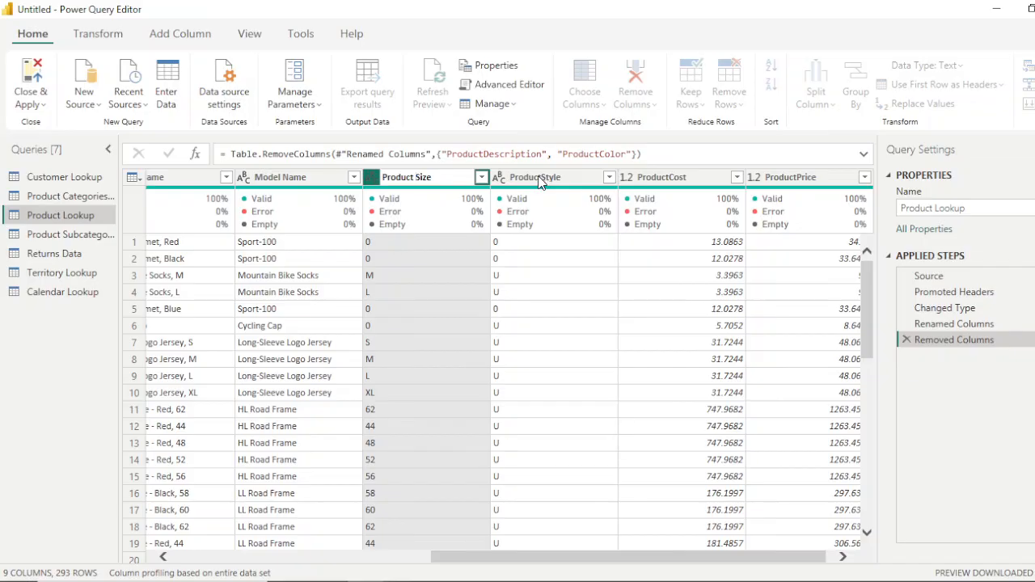
{"action": "key", "text": "Return"}
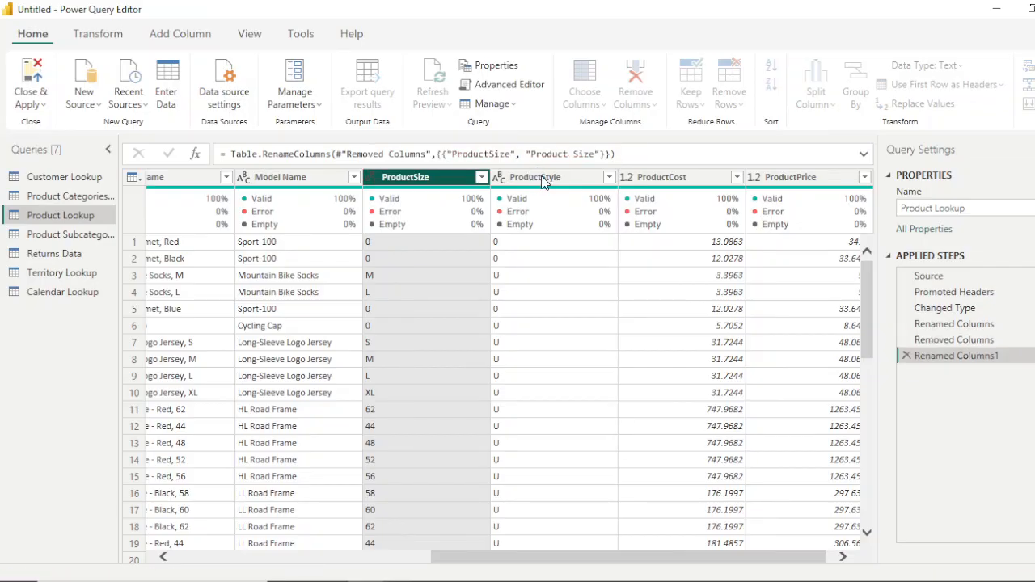
{"action": "double_click", "coordinate": [542, 178]}
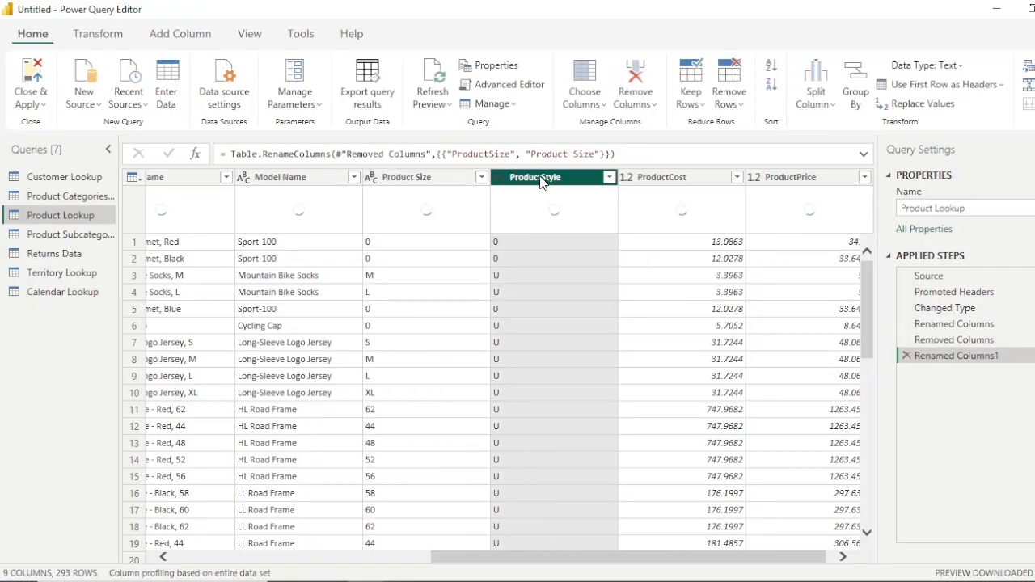
{"action": "left_click", "coordinate": [542, 177]}
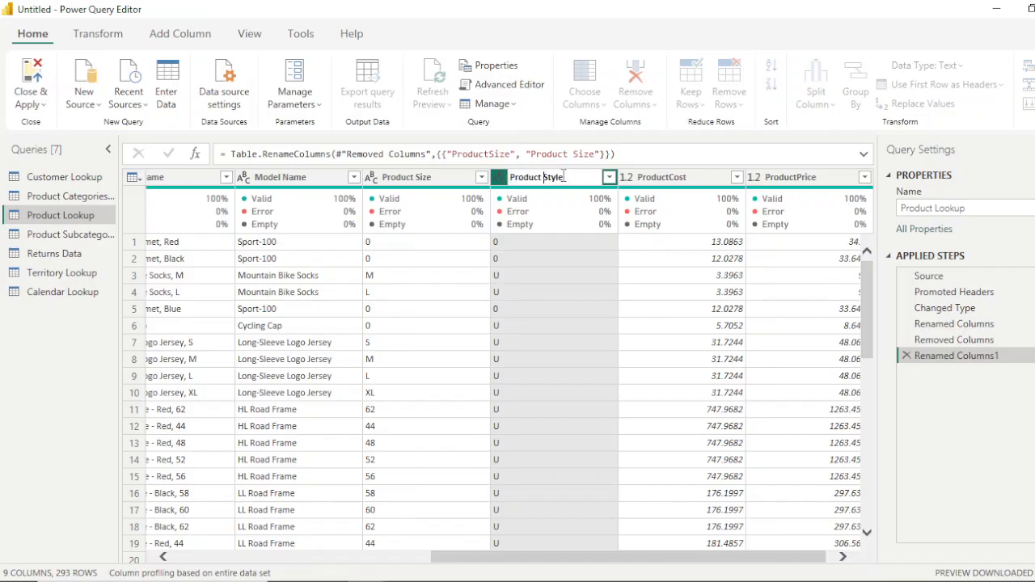
{"action": "key", "text": "Return"}
In the Product Lookup query, rename the ProductCost column to Product Cost and the ProductPrice column to Product Price
{"action": "double_click", "coordinate": [667, 178]}
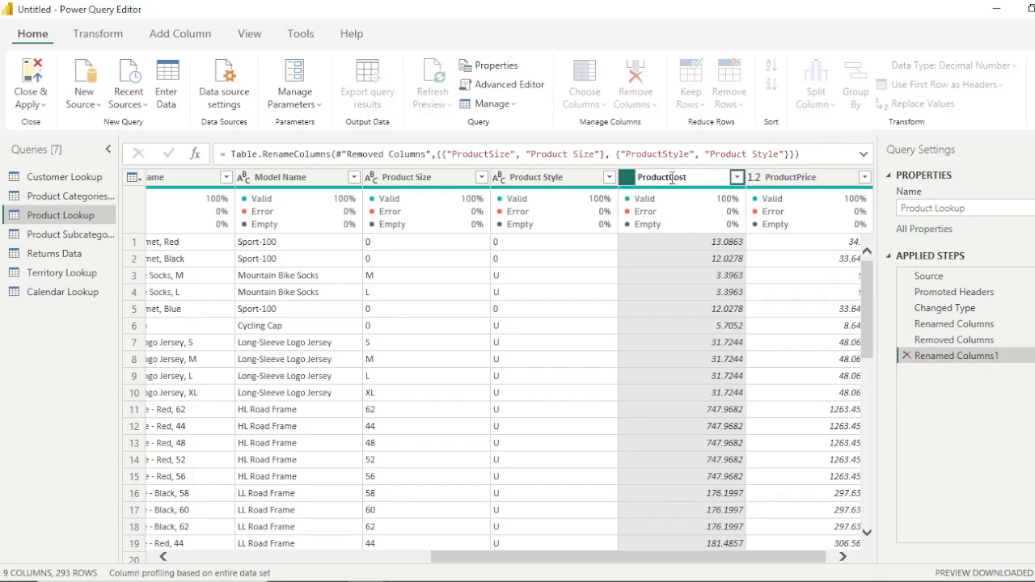
{"action": "key", "text": "Return"}
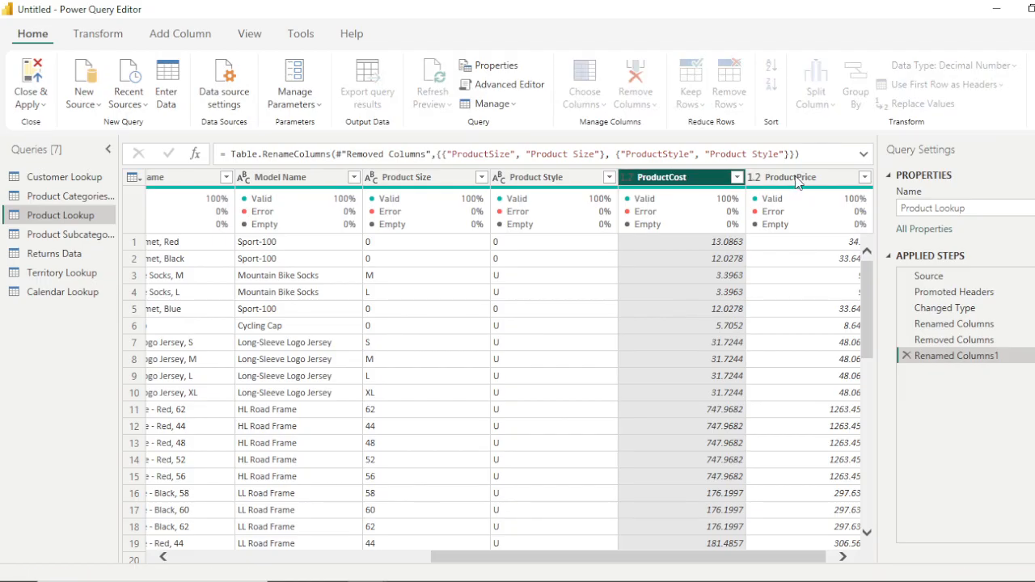
{"action": "double_click", "coordinate": [793, 178]}
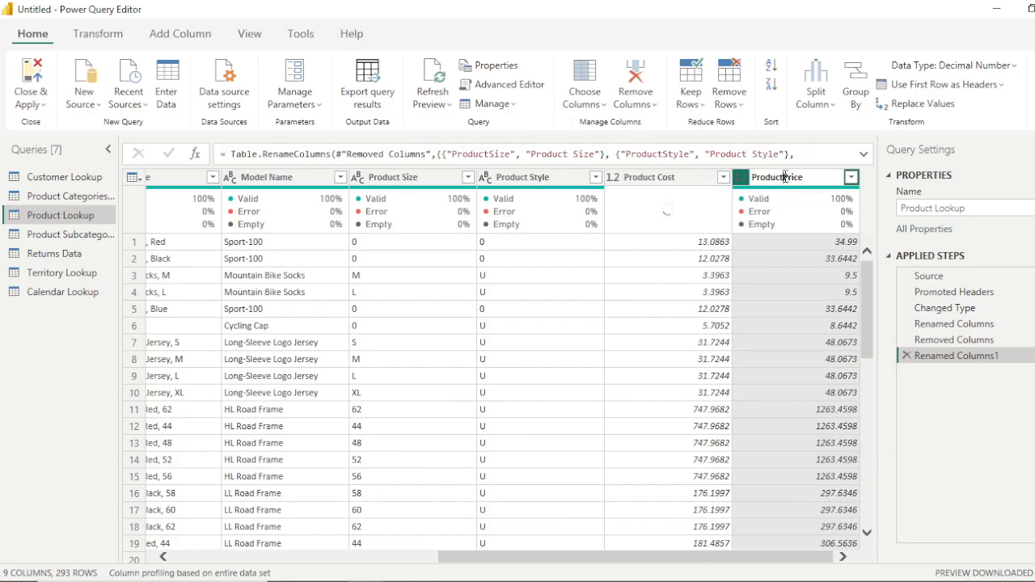
{"action": "left_click", "coordinate": [784, 177]}
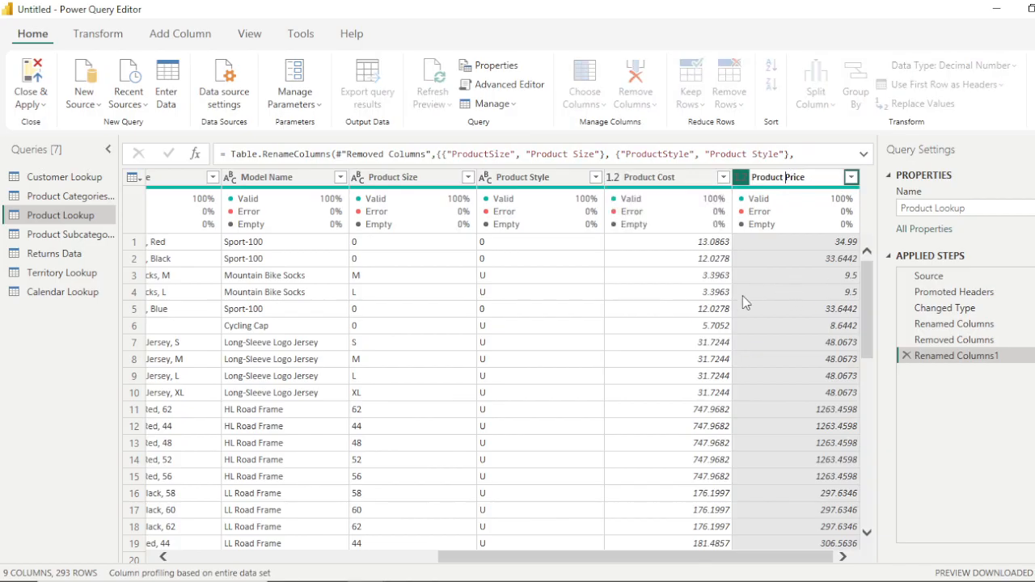
{"action": "key", "text": "Return"}
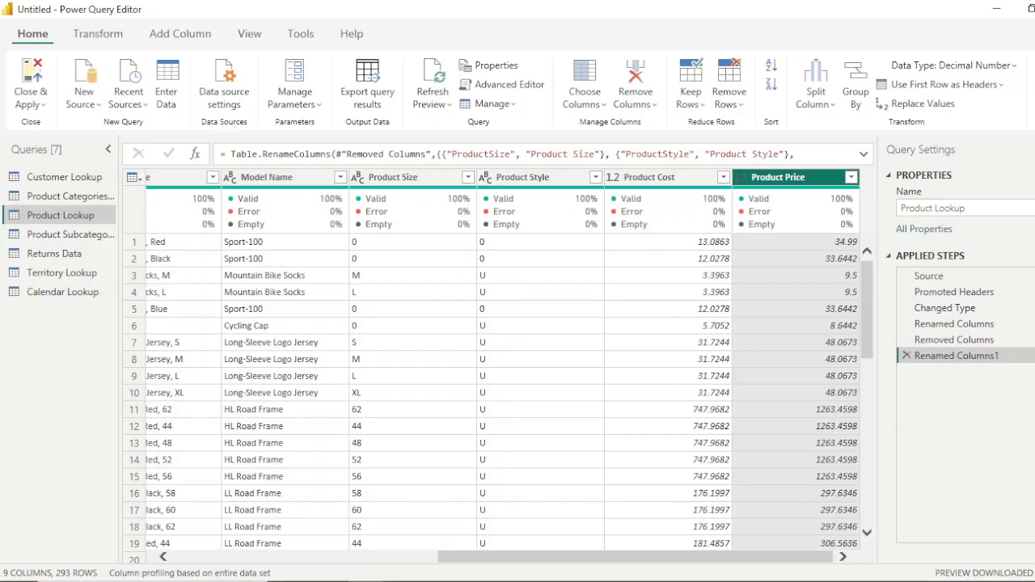
In the Product Subcategories Lookup query, rename the ProductSubcategoryKey column to Product Subcategory Key
{"action": "left_click_drag", "start_coordinate": [601, 564], "coordinate": [292, 543]}
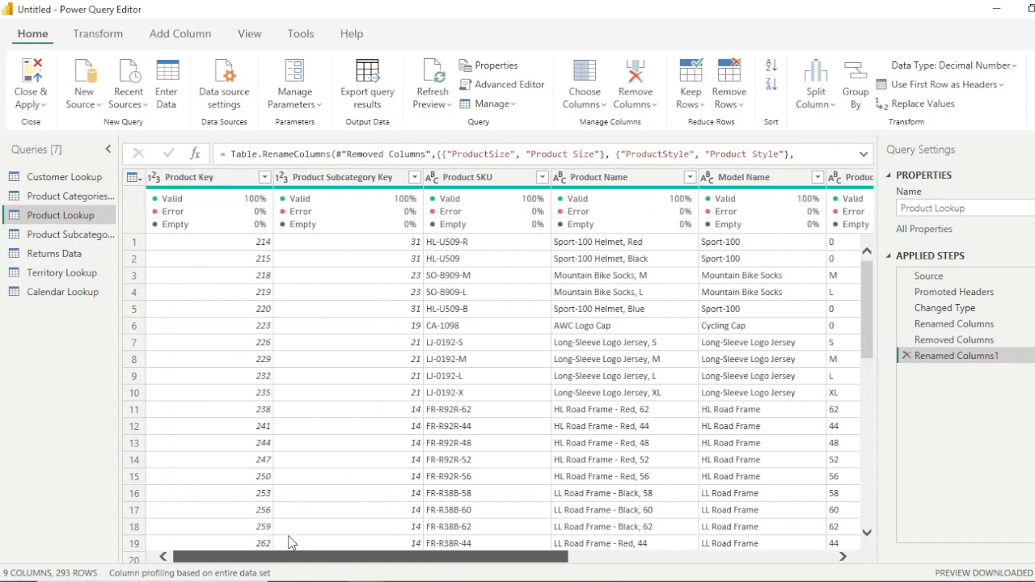
{"action": "left_click", "coordinate": [57, 234]}
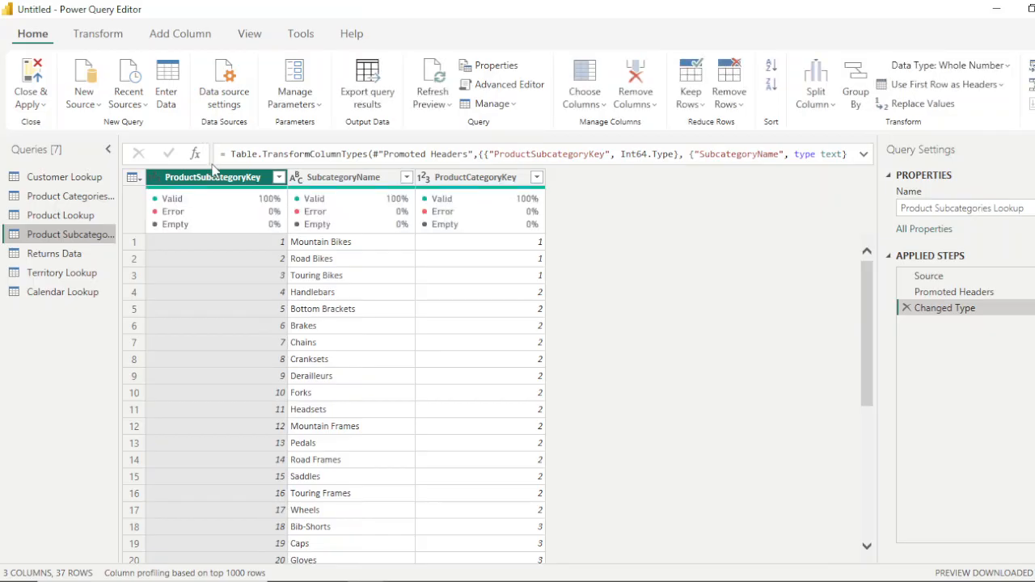
{"action": "double_click", "coordinate": [206, 180]}
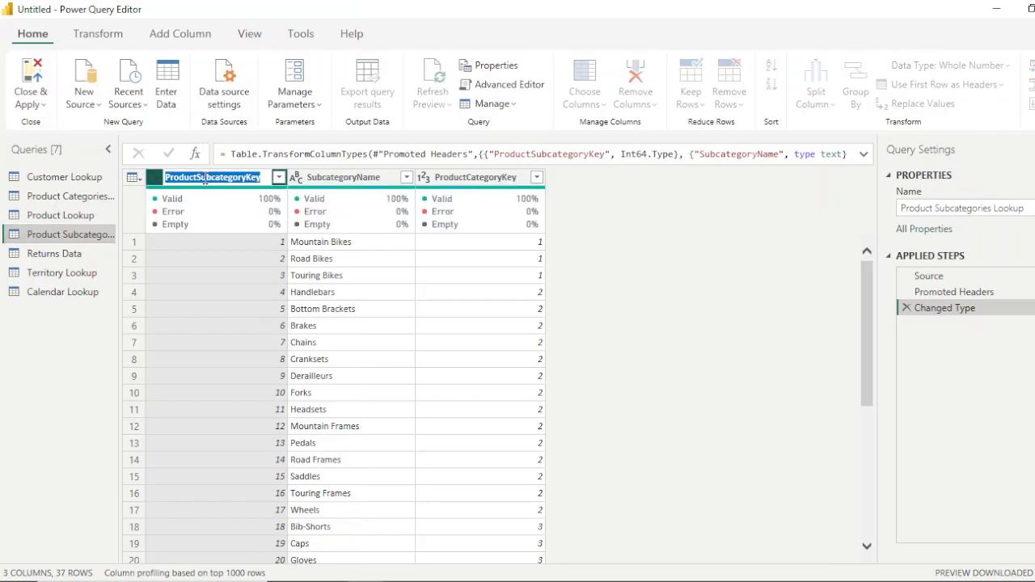
{"action": "left_click", "coordinate": [198, 182]}
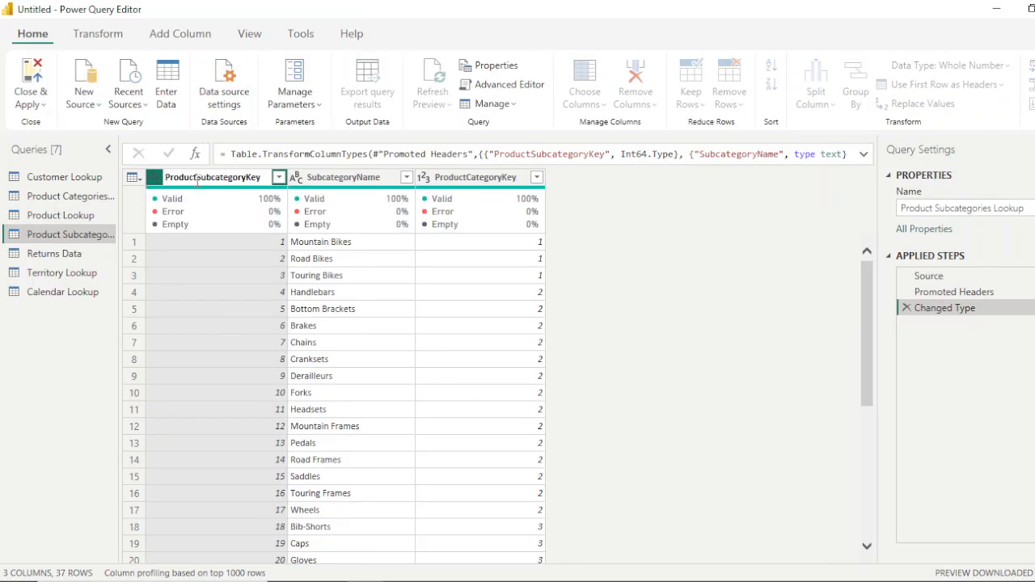
{"action": "left_click", "coordinate": [249, 180]}
{"action": "left_click", "coordinate": [346, 179]}
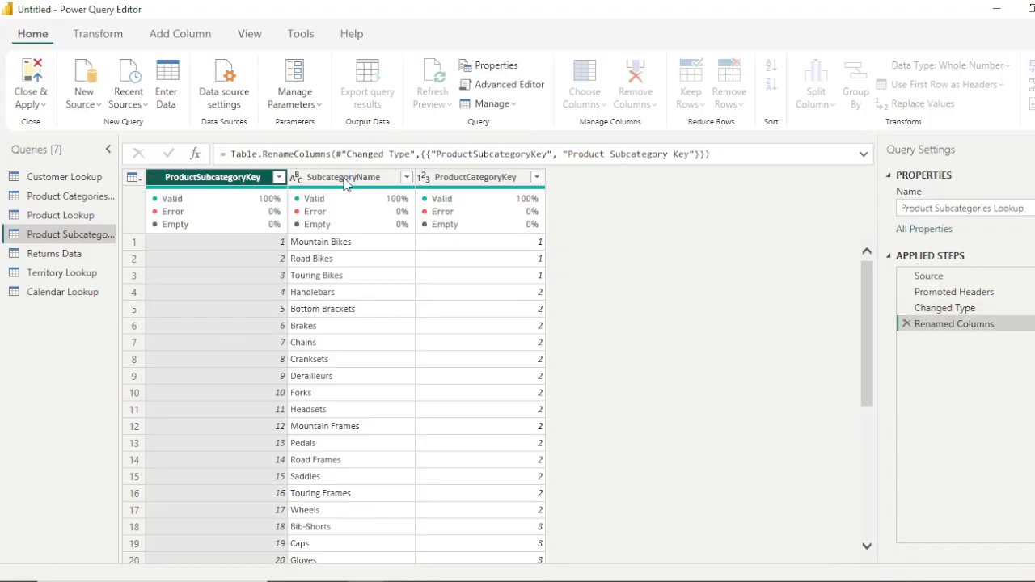
In the Product Subcategories Lookup query, rename the SubcategoryName column to Subcategory Name and the ProductCategoryKey column to Product Category Key
{"action": "double_click", "coordinate": [366, 180]}
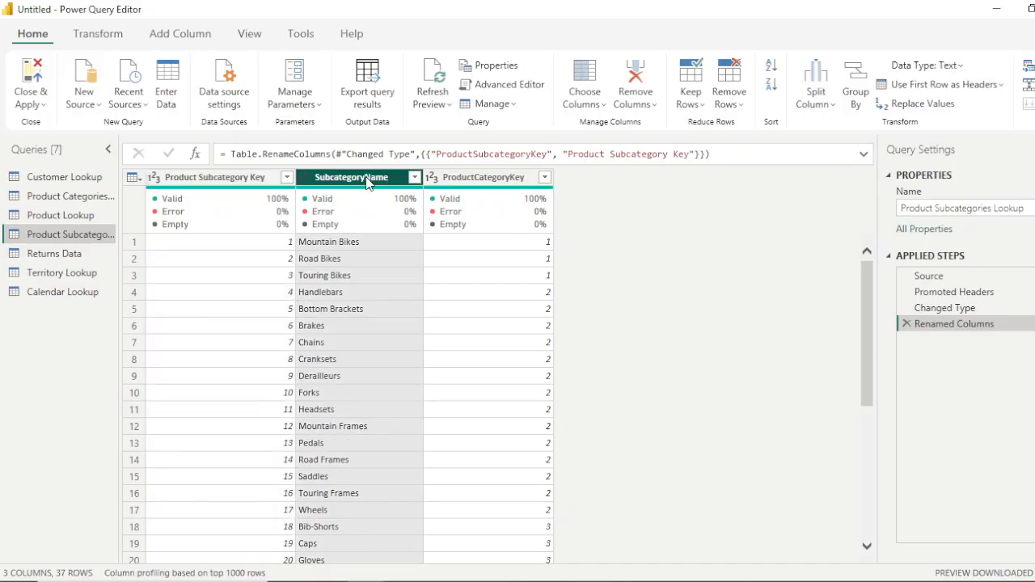
{"action": "left_click", "coordinate": [366, 179]}
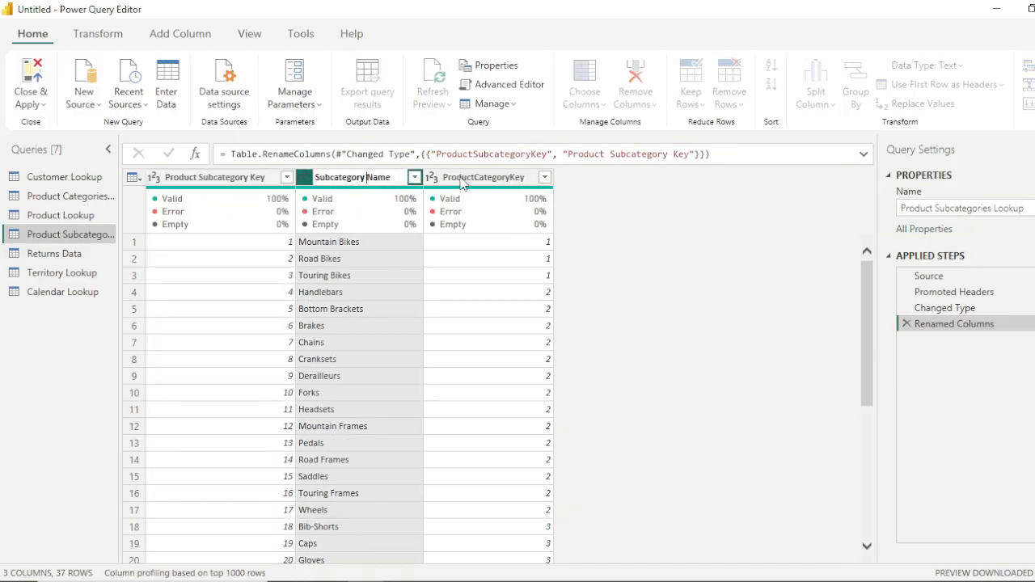
{"action": "left_click", "coordinate": [481, 175]}
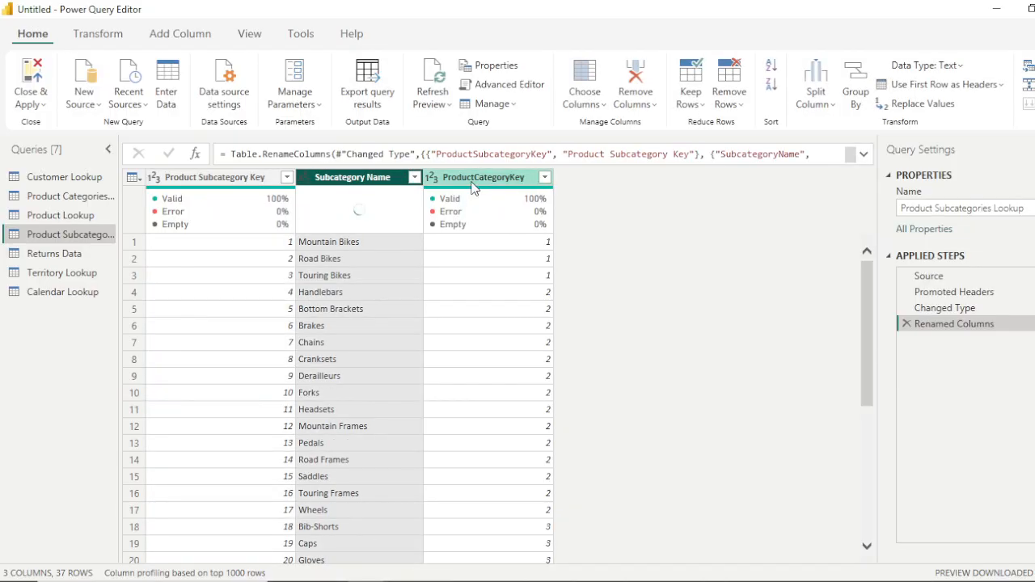
{"action": "double_click", "coordinate": [476, 179]}
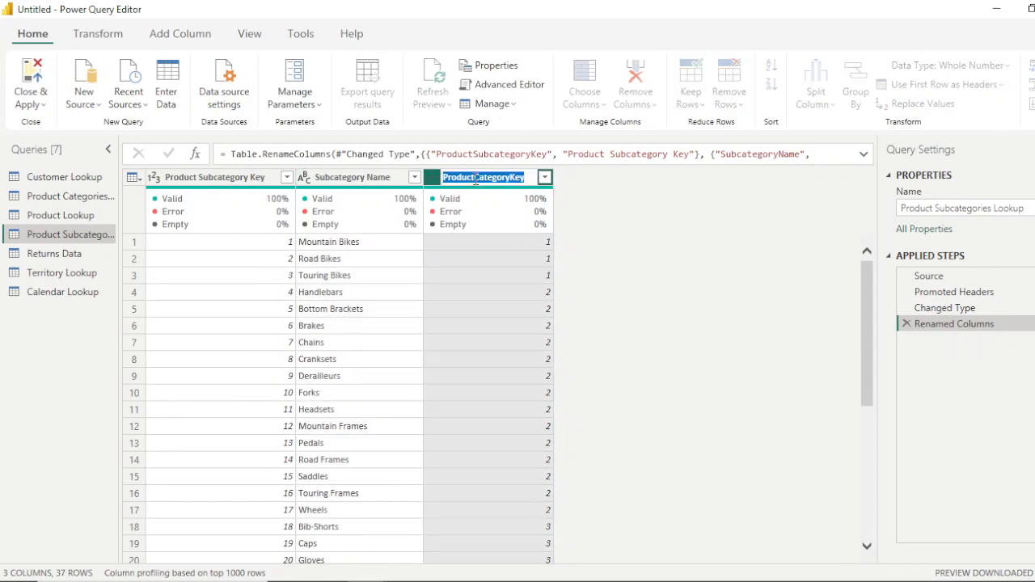
{"action": "key", "text": "BackSpace"}
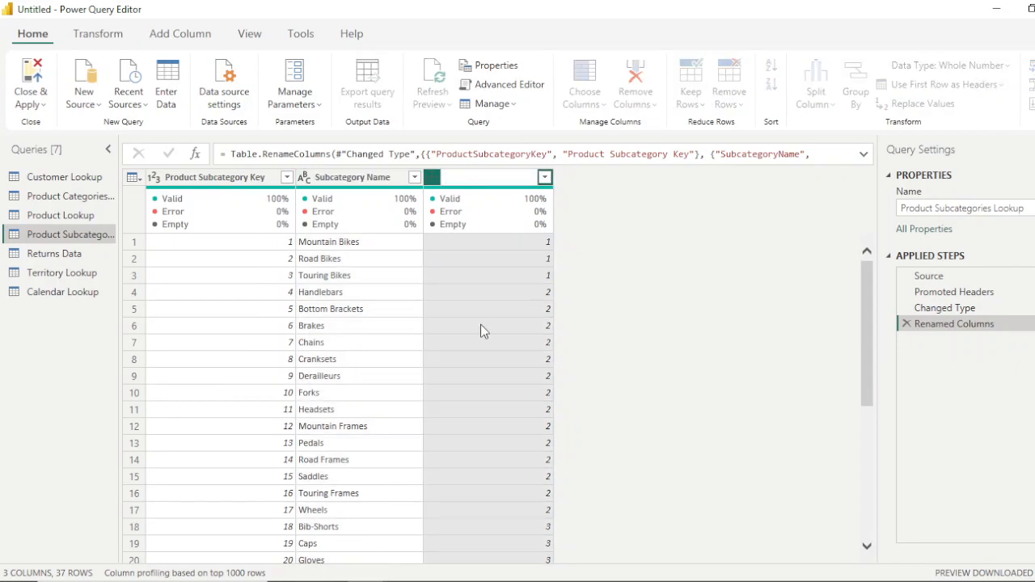
{"action": "type", "text": "Product Category Key"}
{"action": "key", "text": "Return"}
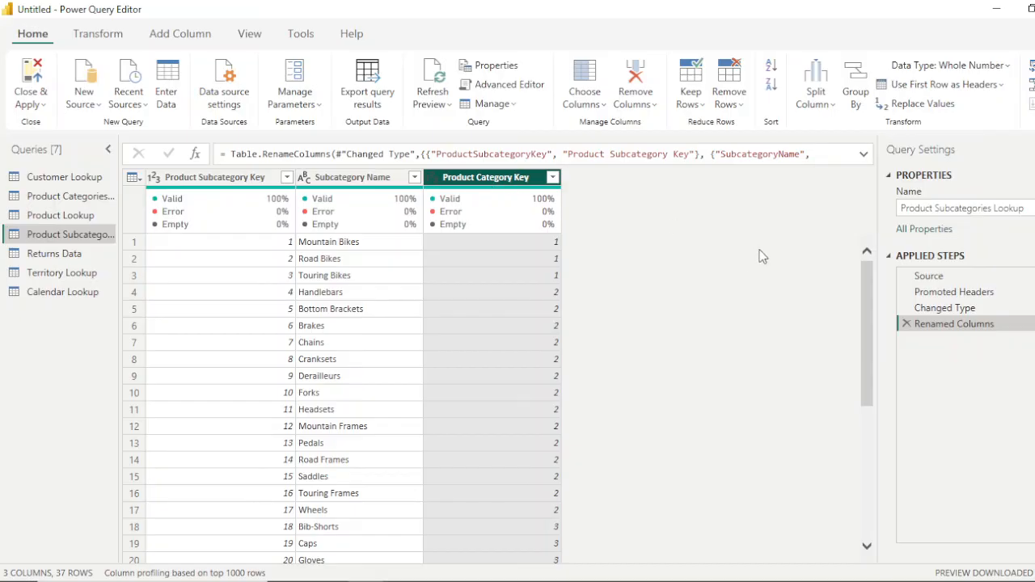
{"action": "double_click", "coordinate": [520, 180]}
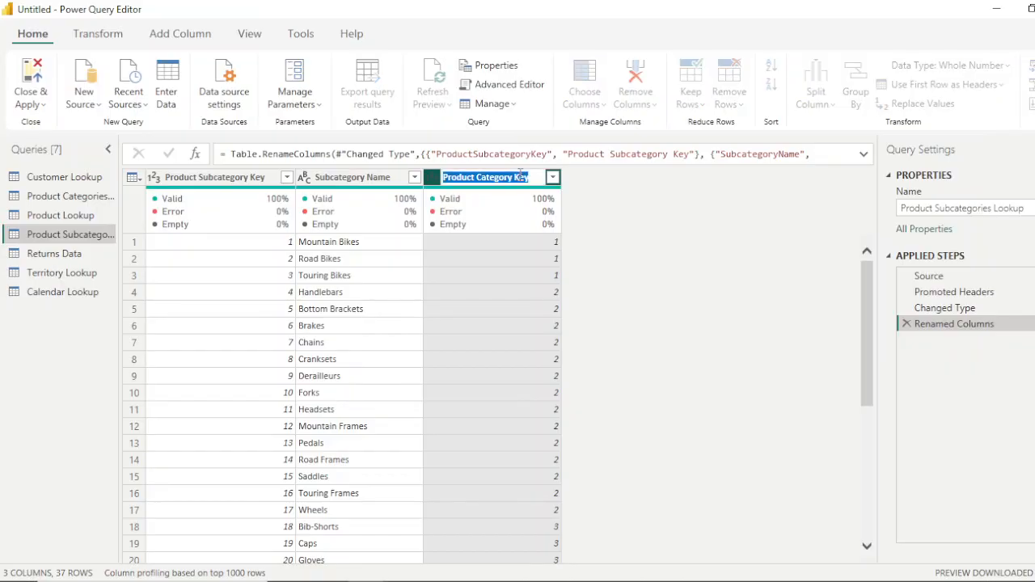
Delete the Renamed Columns step from the applied steps of the Product Subcategories Lookup query
{"action": "key", "text": "BackSpace"}
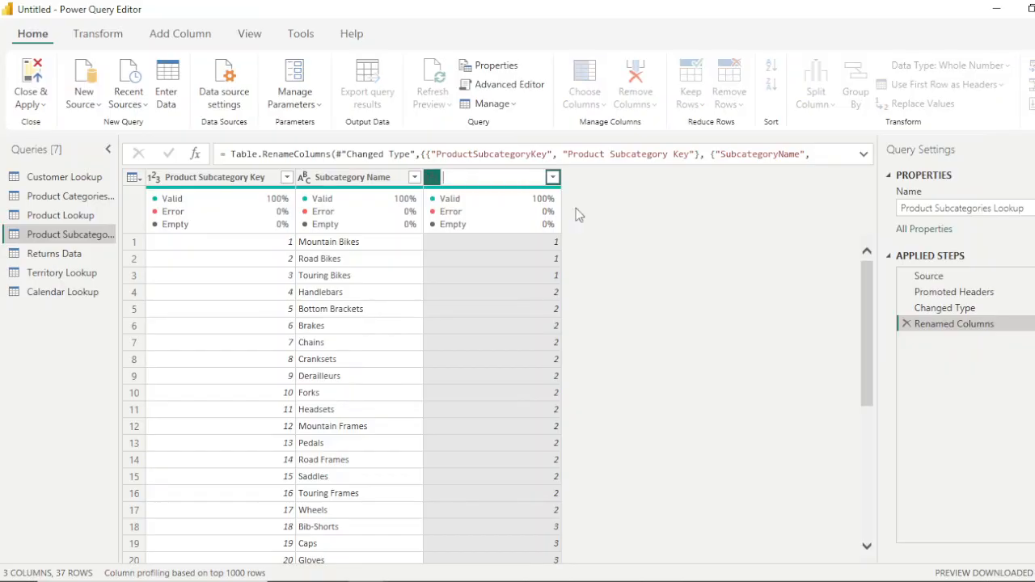
{"action": "key", "text": "Escape"}
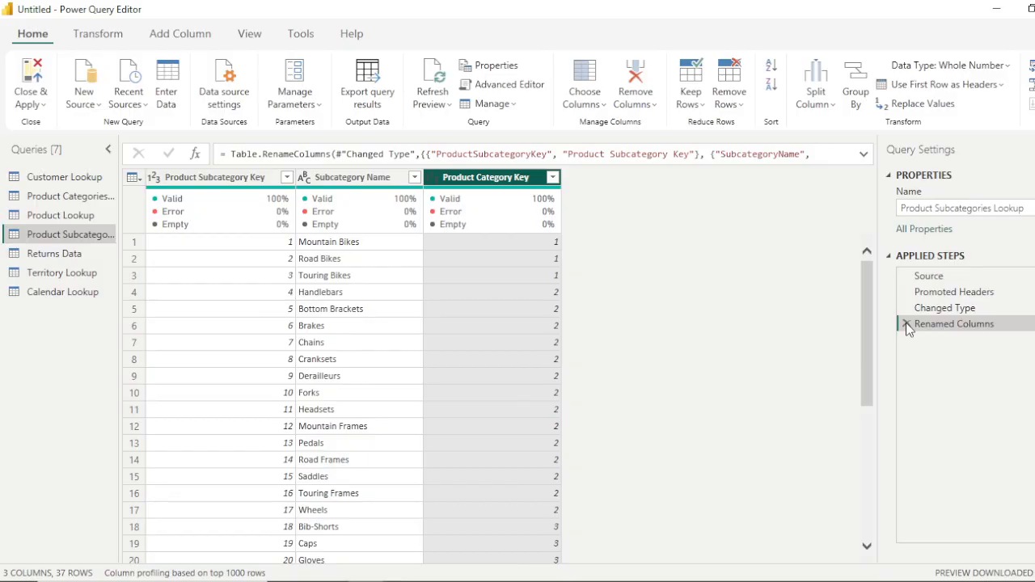
{"action": "left_click", "coordinate": [906, 324]}
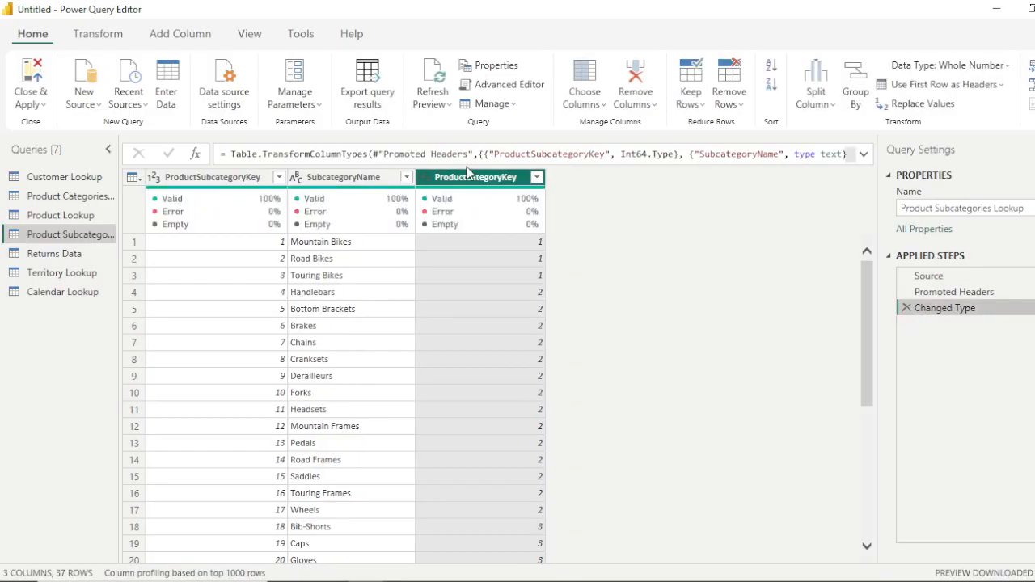
In the Product Subcategories Lookup query, rename the ProductCategoryKey column to Product Category Key
{"action": "double_click", "coordinate": [474, 178]}
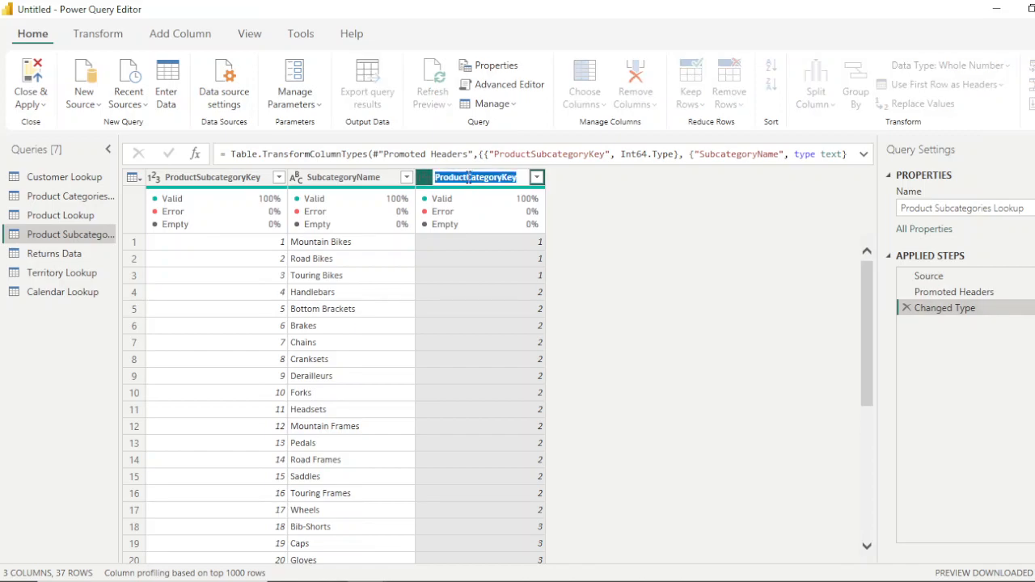
{"action": "left_click", "coordinate": [468, 178]}
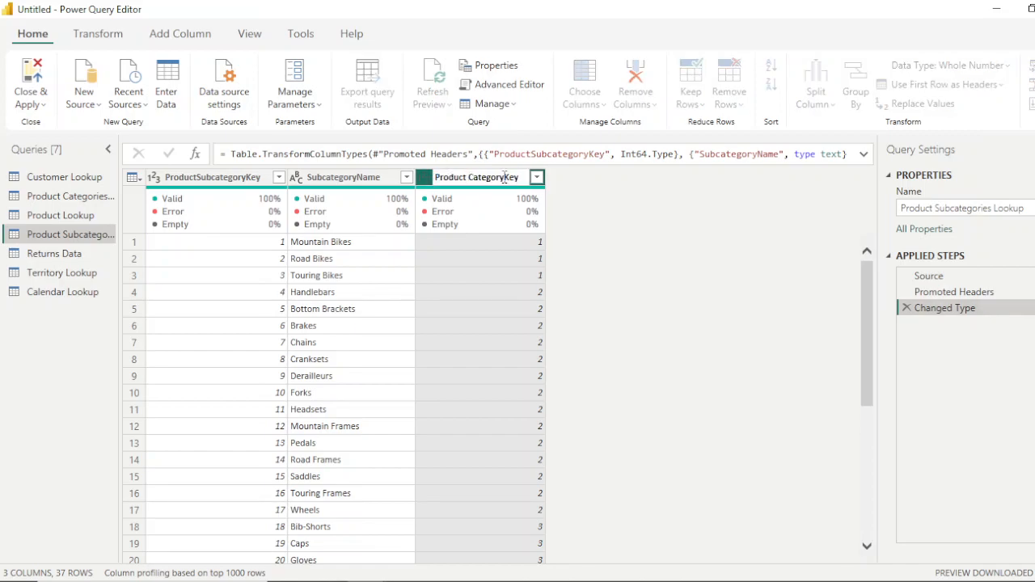
{"action": "left_click", "coordinate": [505, 178]}
{"action": "key", "text": "Return"}
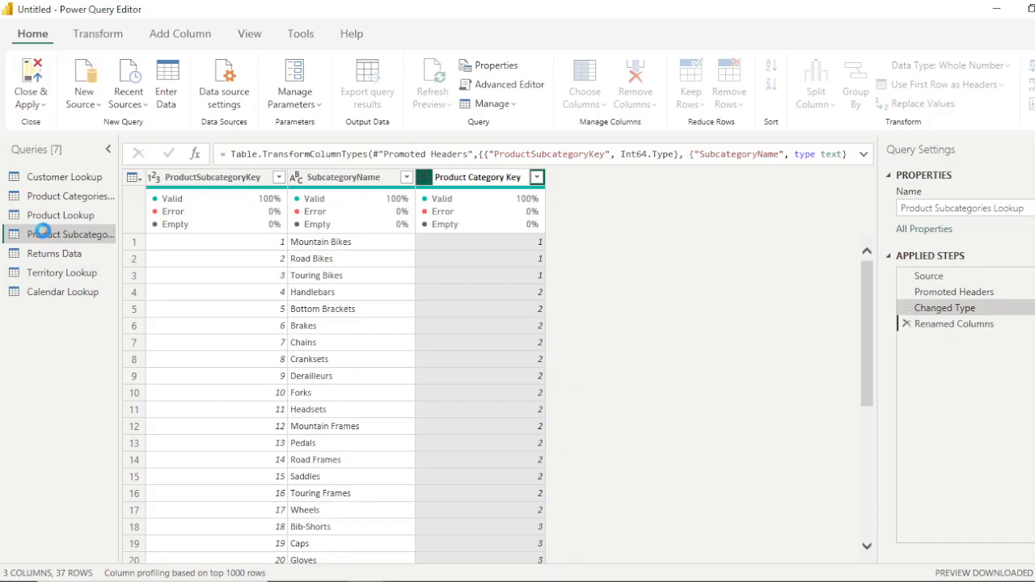
In the Returns Data query, rename the ReturnDate column to Return Date and the TerritoryKey column to Territory Key
{"action": "left_click", "coordinate": [55, 253]}
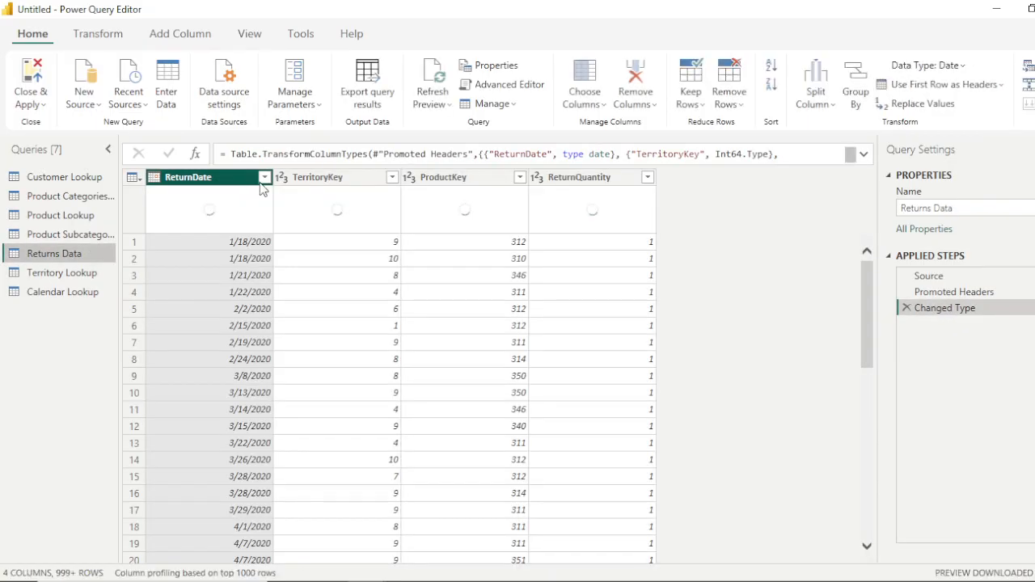
{"action": "left_click", "coordinate": [197, 180]}
{"action": "double_click", "coordinate": [197, 180]}
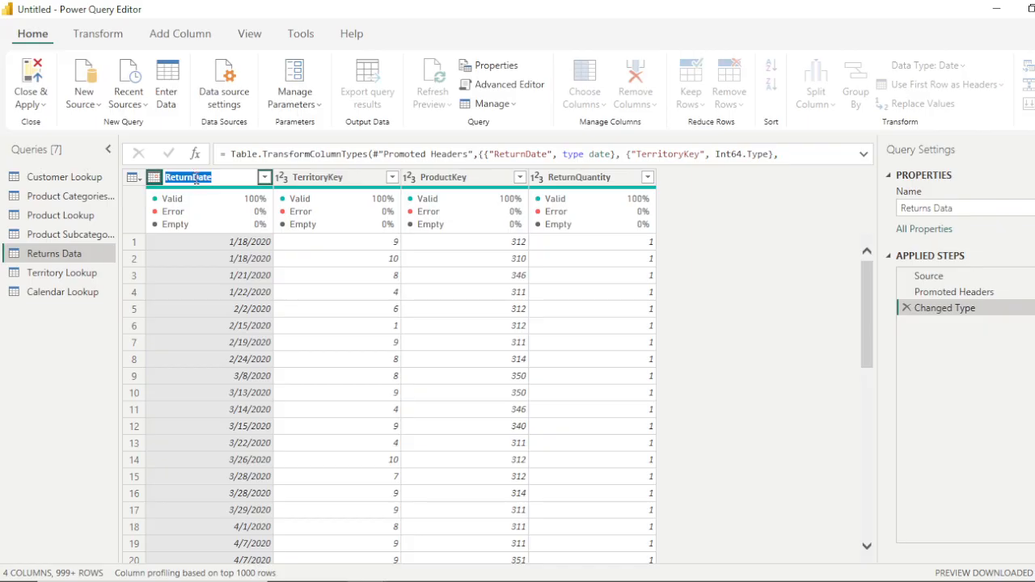
{"action": "left_click", "coordinate": [195, 180]}
{"action": "key", "text": "Return"}
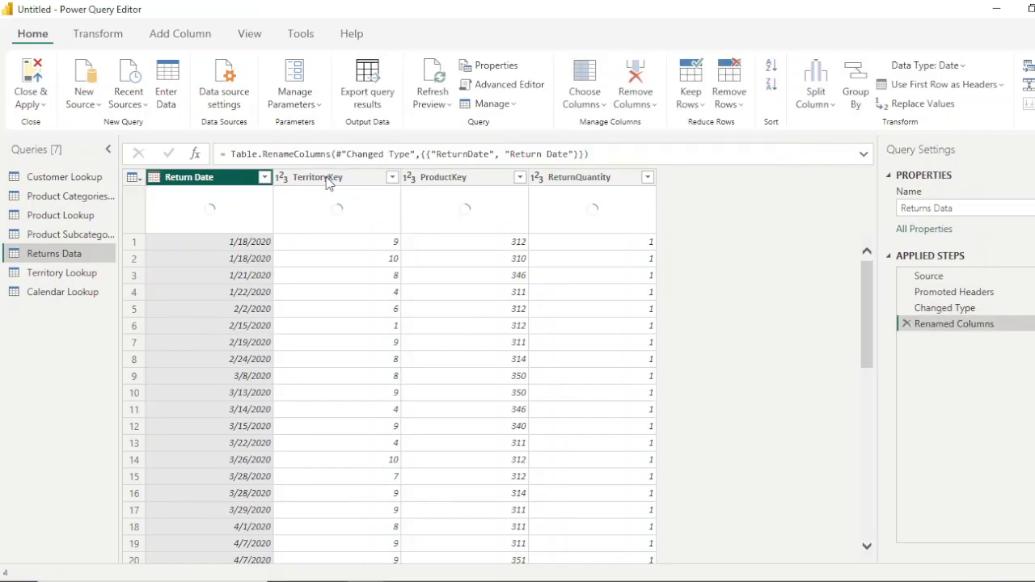
{"action": "double_click", "coordinate": [328, 179]}
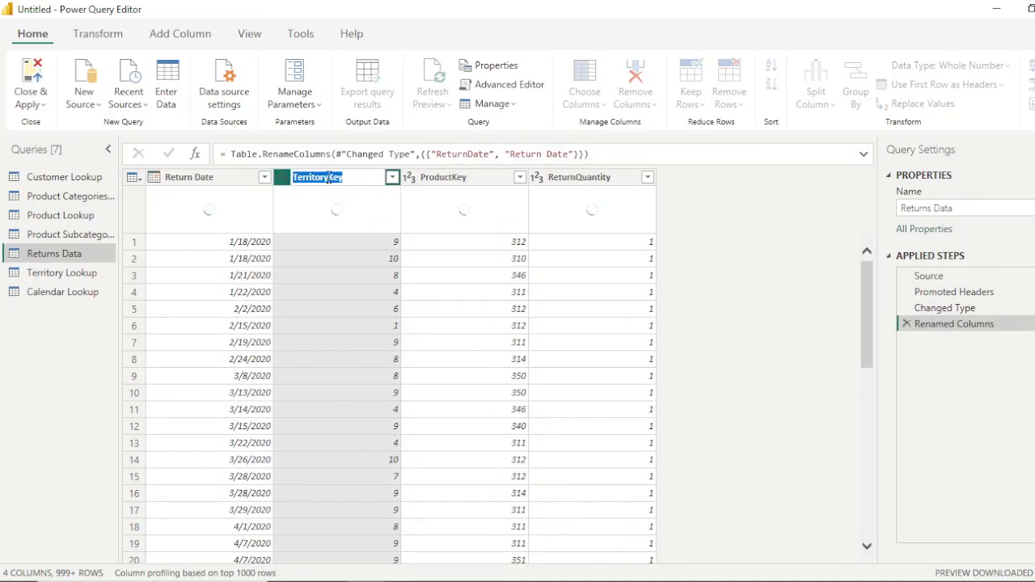
{"action": "left_click", "coordinate": [330, 177]}
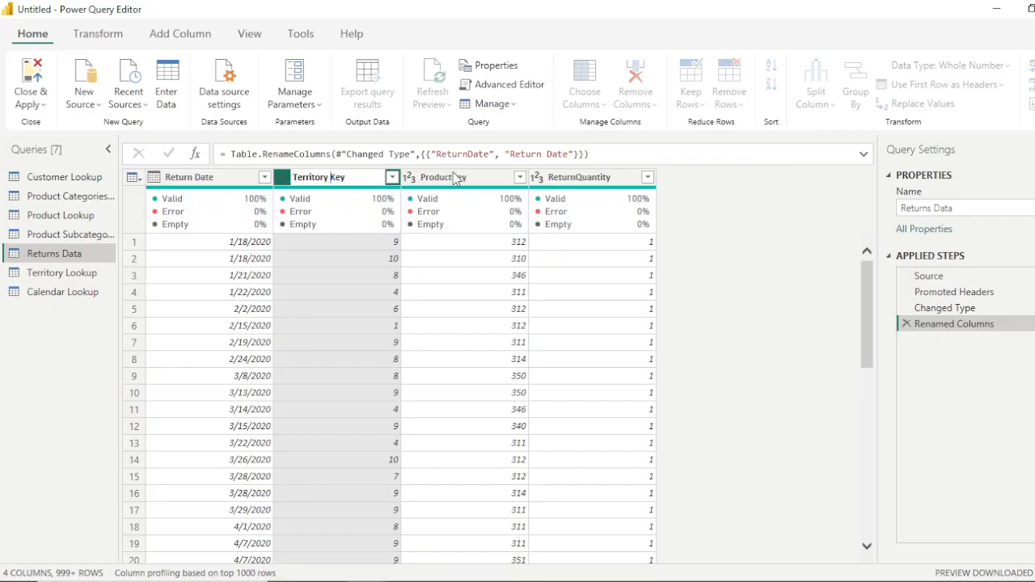
{"action": "key", "text": "Return"}
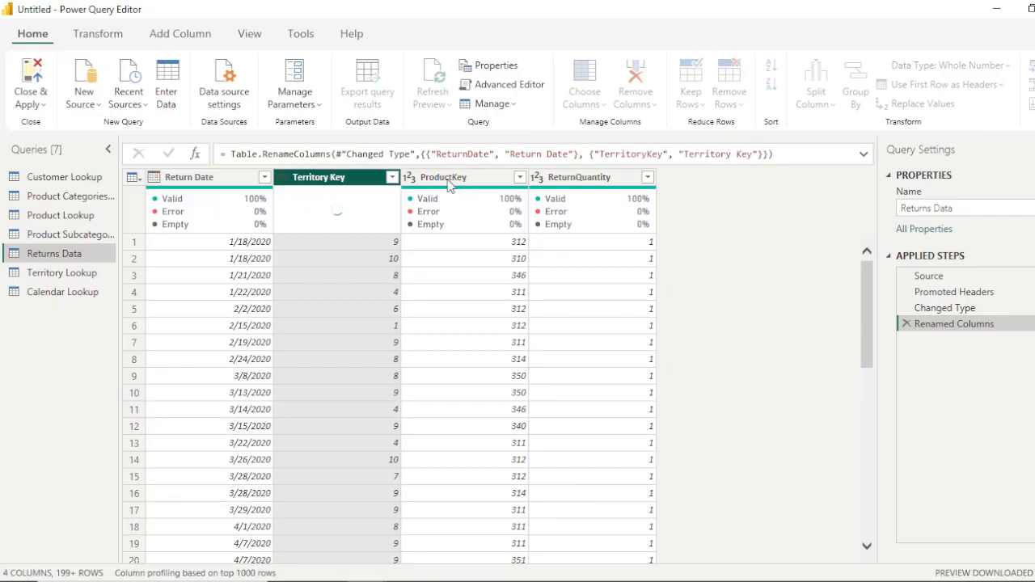
In the Returns Data query, rename the ProductKey column to Product Key and the ReturnQuantity column to Return Quantity
{"action": "double_click", "coordinate": [451, 178]}
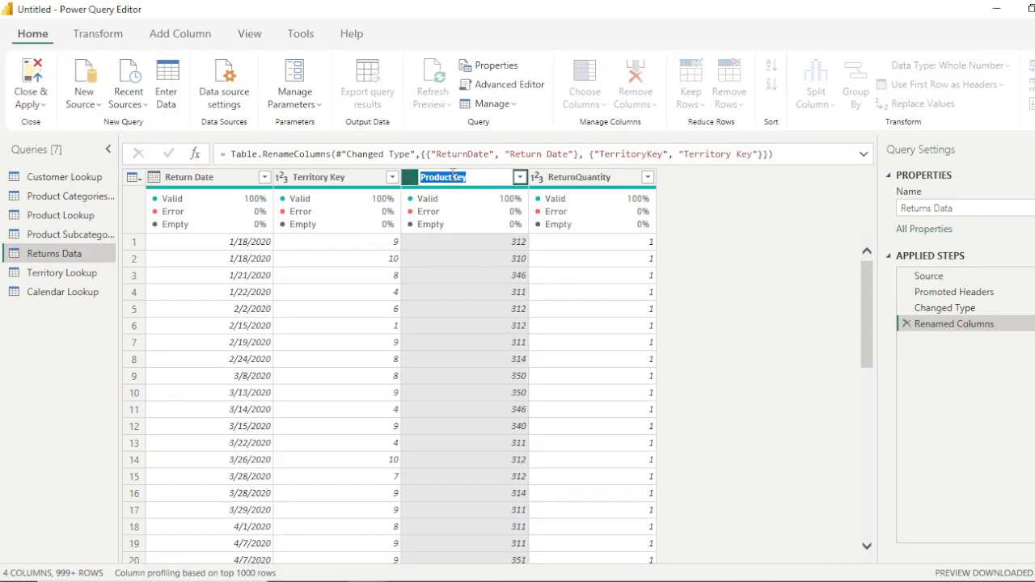
{"action": "left_click", "coordinate": [453, 177]}
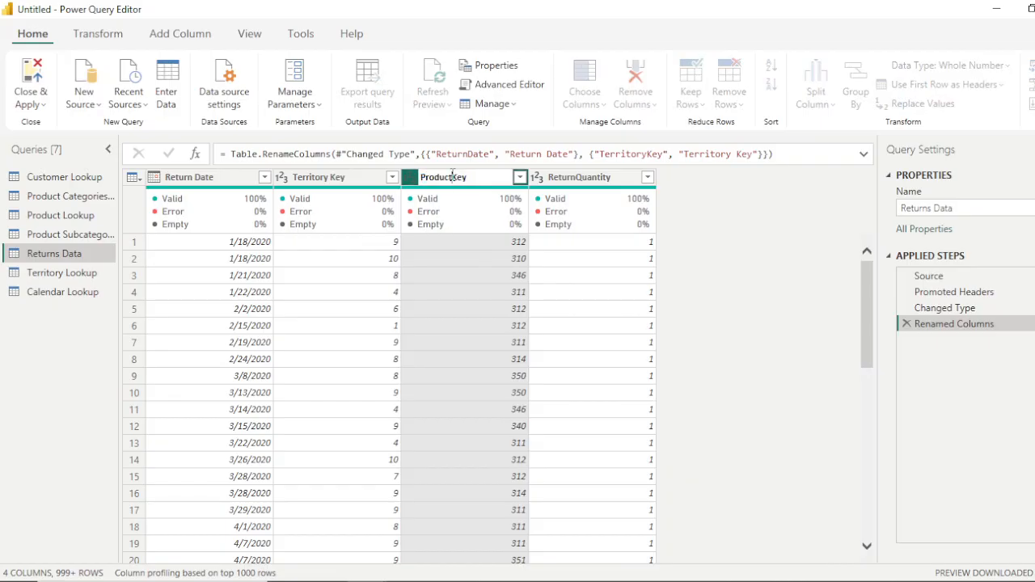
{"action": "double_click", "coordinate": [576, 177]}
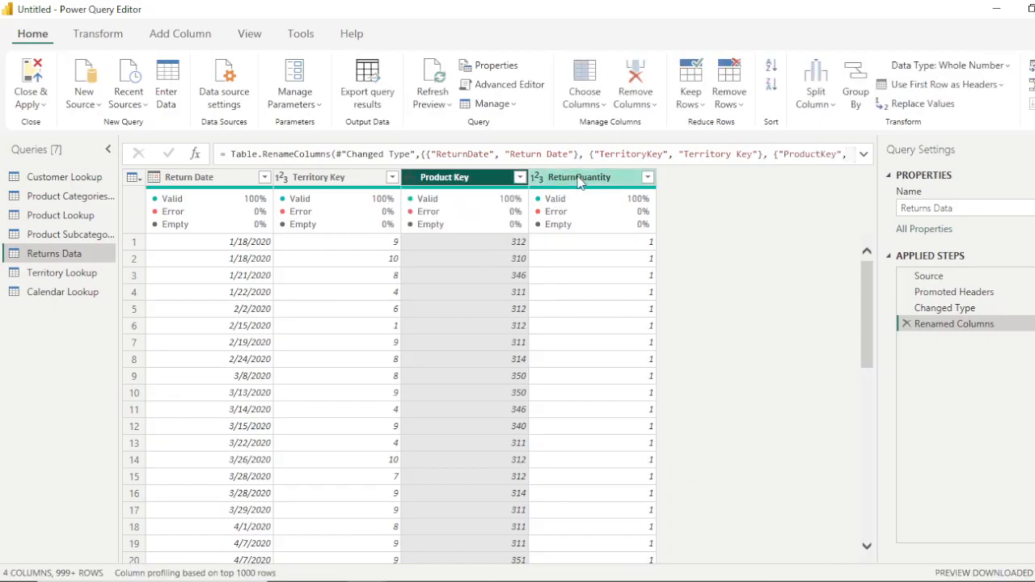
{"action": "left_click", "coordinate": [578, 176]}
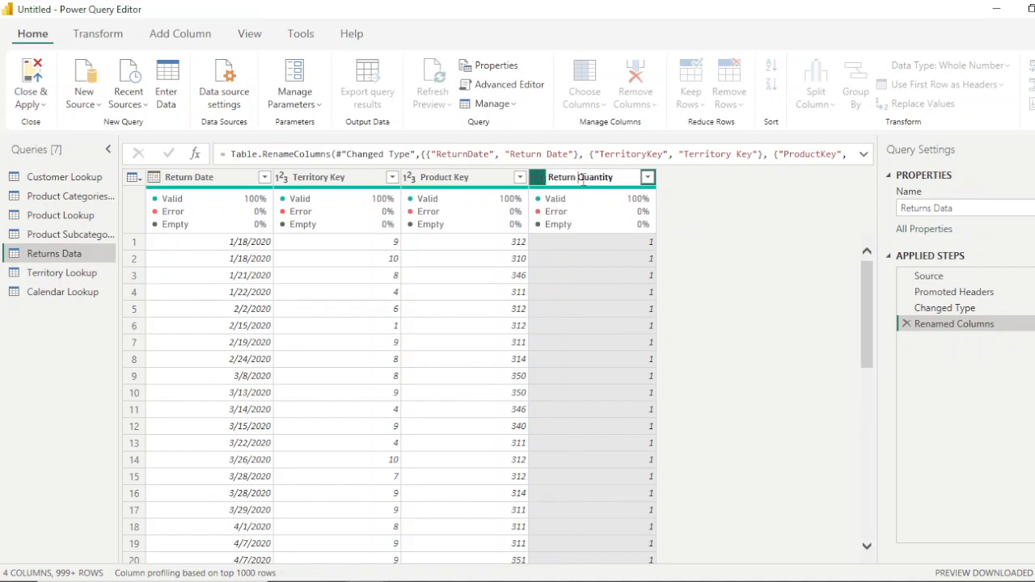
{"action": "key", "text": "Return"}
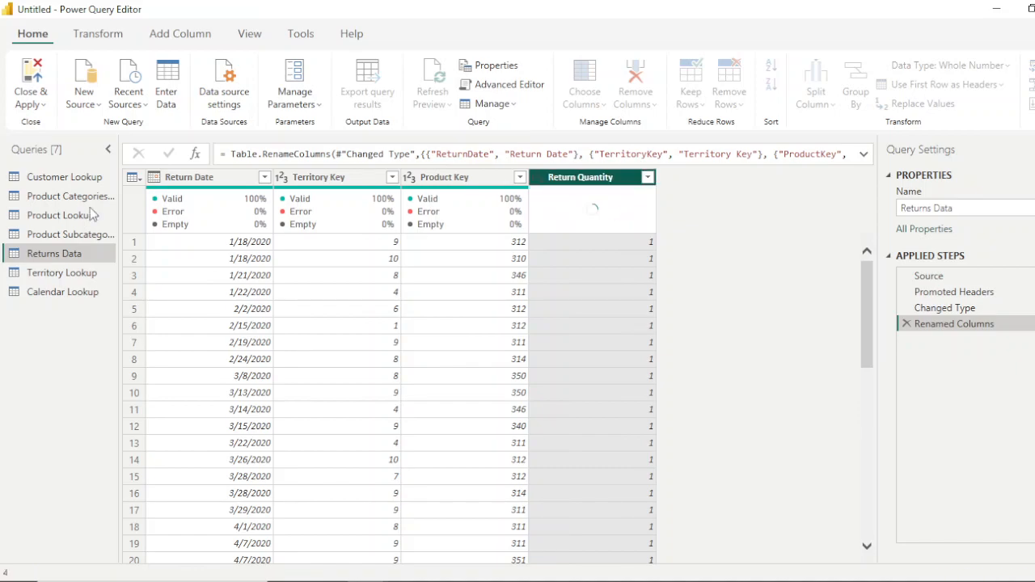
In the Territory Lookup query, rename the SalesTerritoryKey column to Sales Territory Key
{"action": "left_click", "coordinate": [63, 274]}
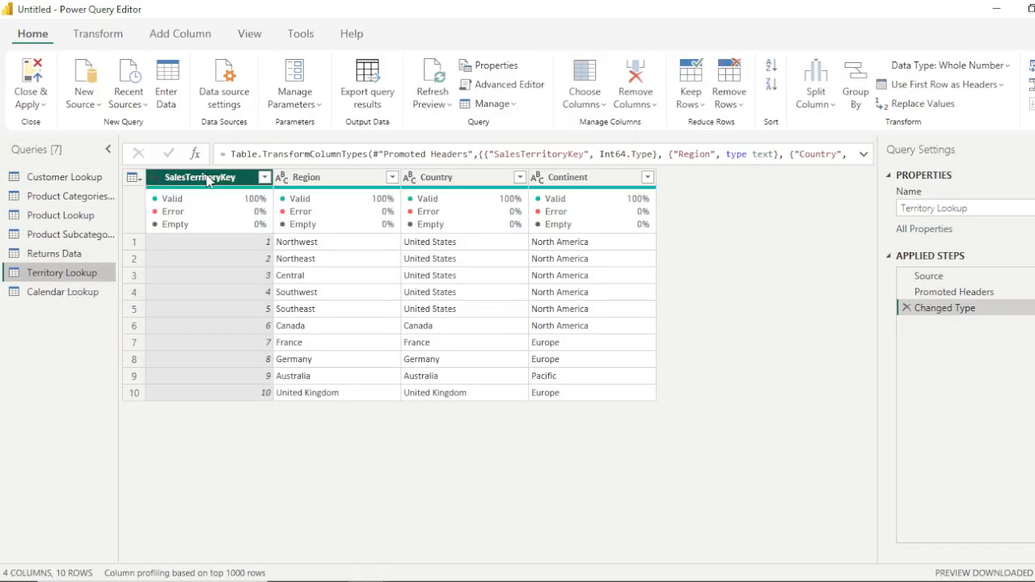
{"action": "double_click", "coordinate": [207, 179]}
{"action": "left_click", "coordinate": [187, 179]}
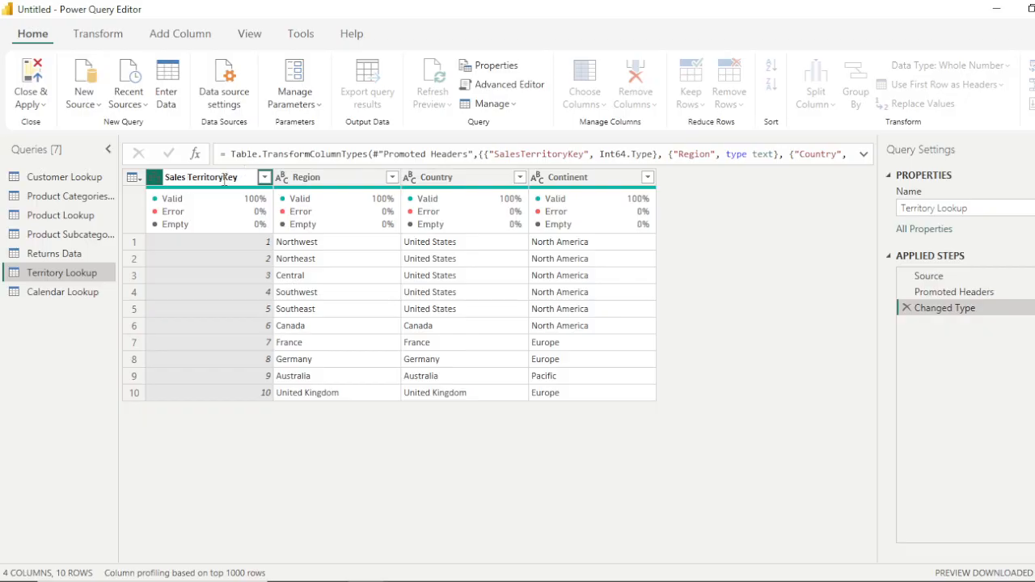
{"action": "left_click", "coordinate": [224, 178]}
{"action": "key", "text": "Return"}
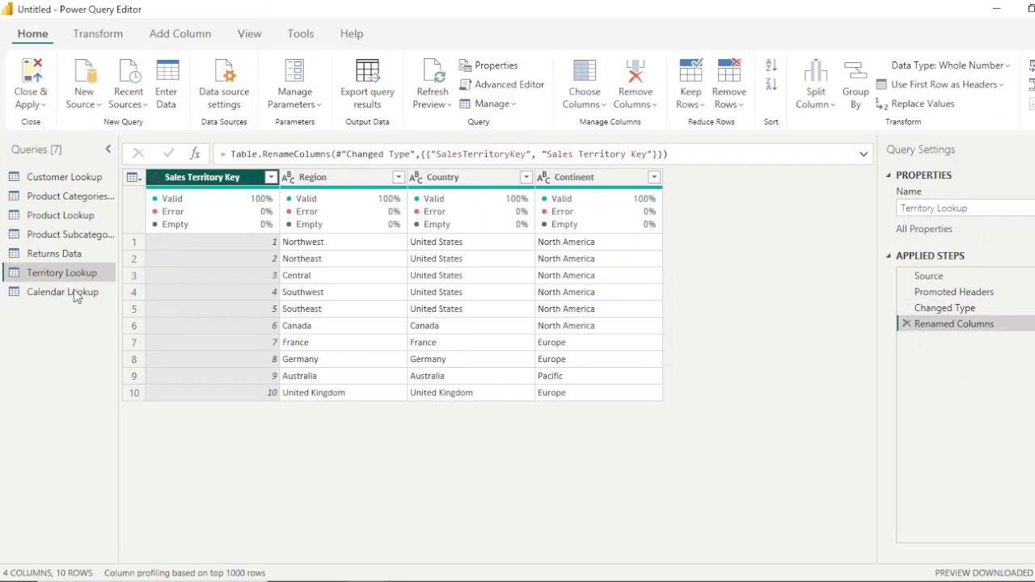
In the Calendar Lookup query, add a new column with the Year extracted from the Date column
{"action": "left_click", "coordinate": [75, 294]}
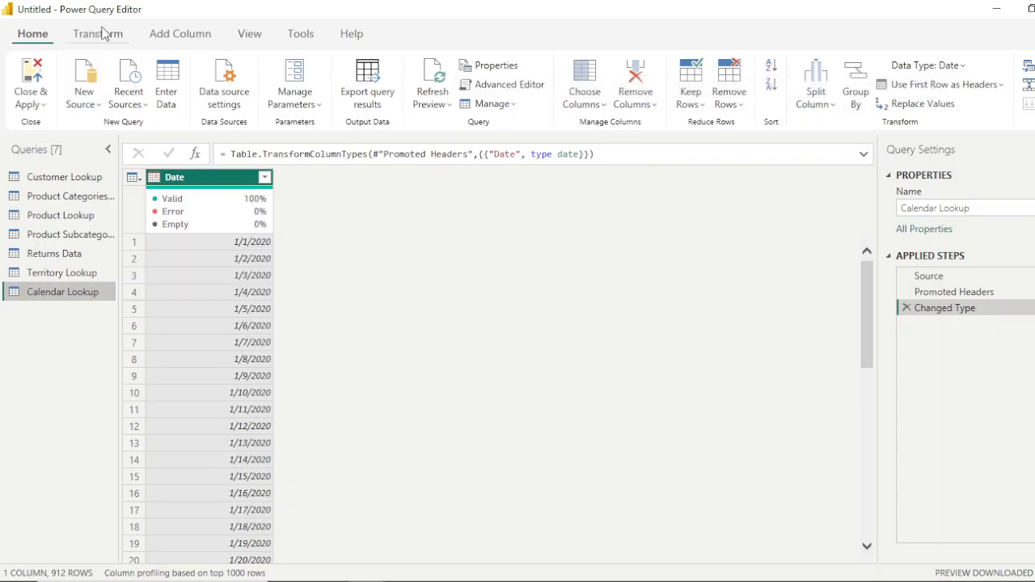
{"action": "left_click", "coordinate": [185, 39]}
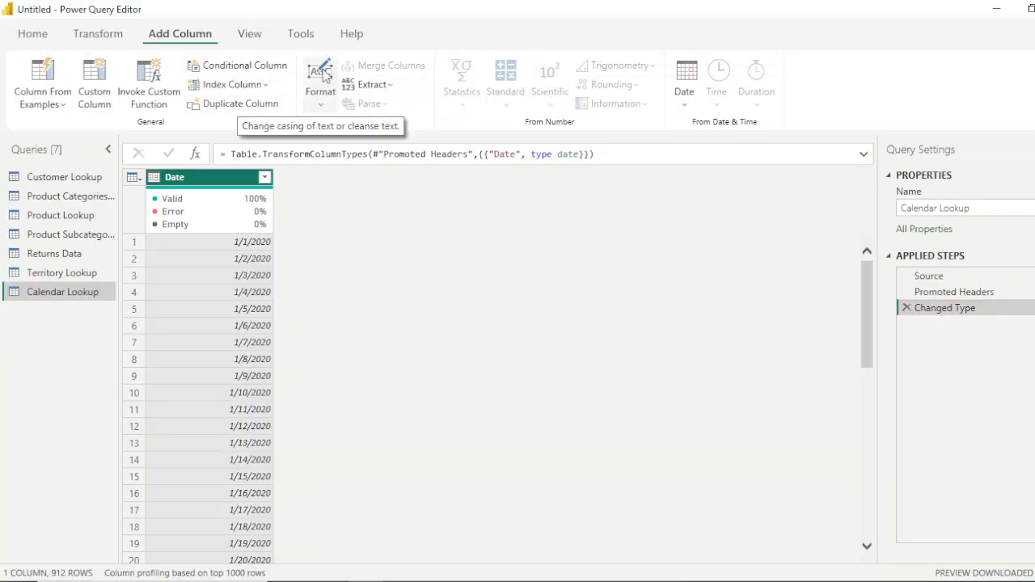
{"action": "left_click", "coordinate": [686, 101]}
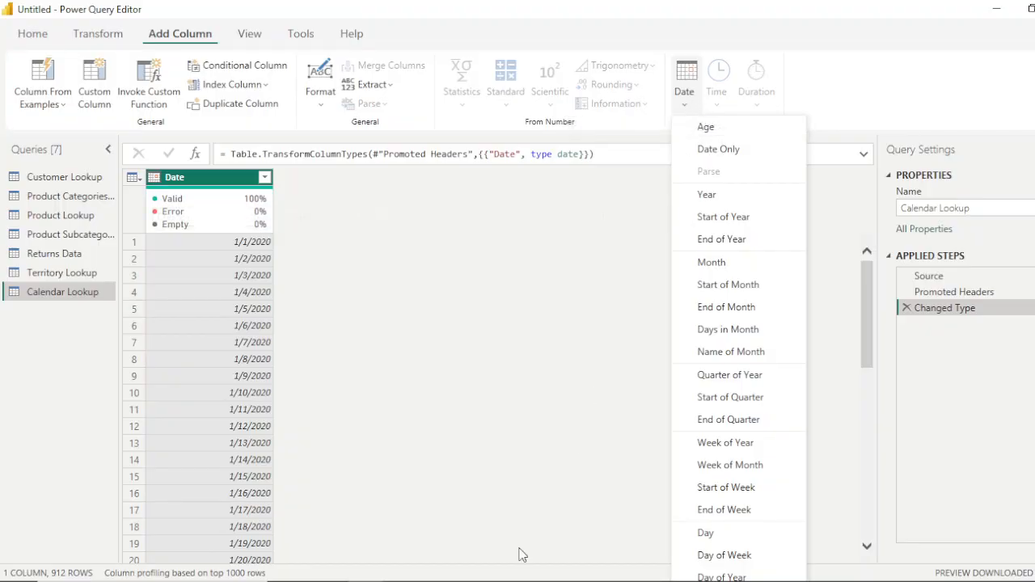
{"action": "key", "text": "Escape"}
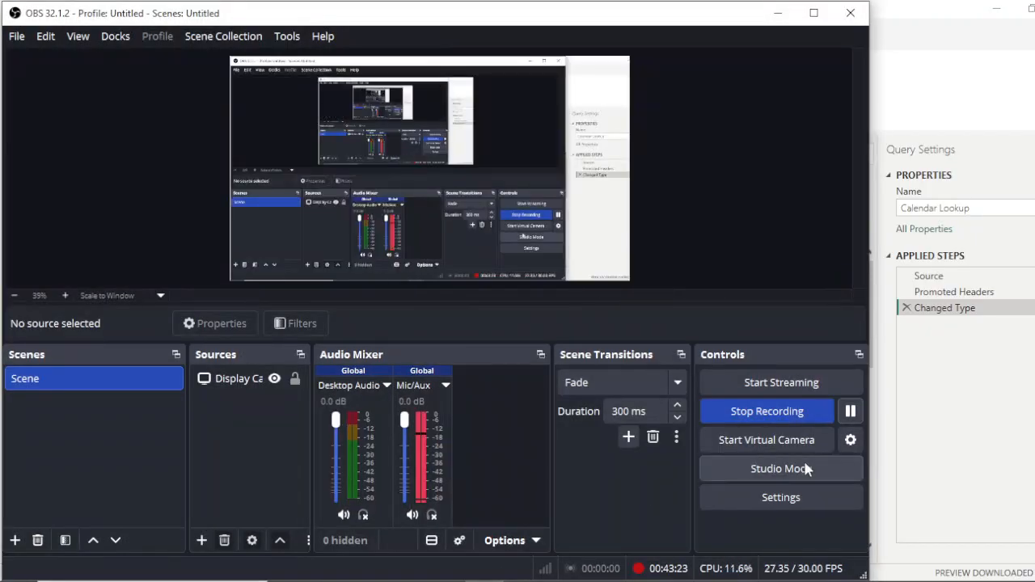
{"action": "left_click", "coordinate": [777, 11]}
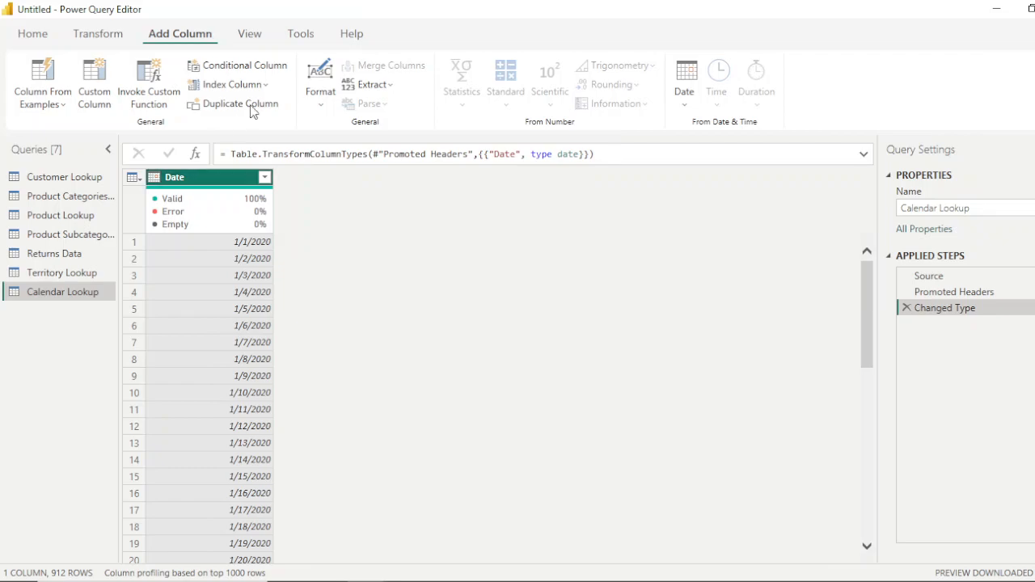
{"action": "left_click", "coordinate": [686, 97]}
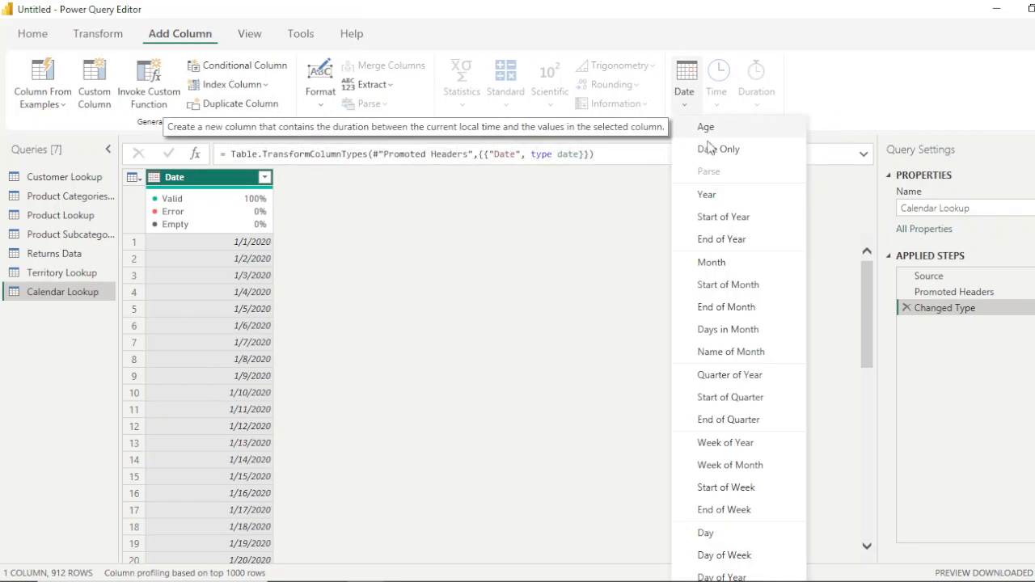
{"action": "left_click", "coordinate": [712, 199]}
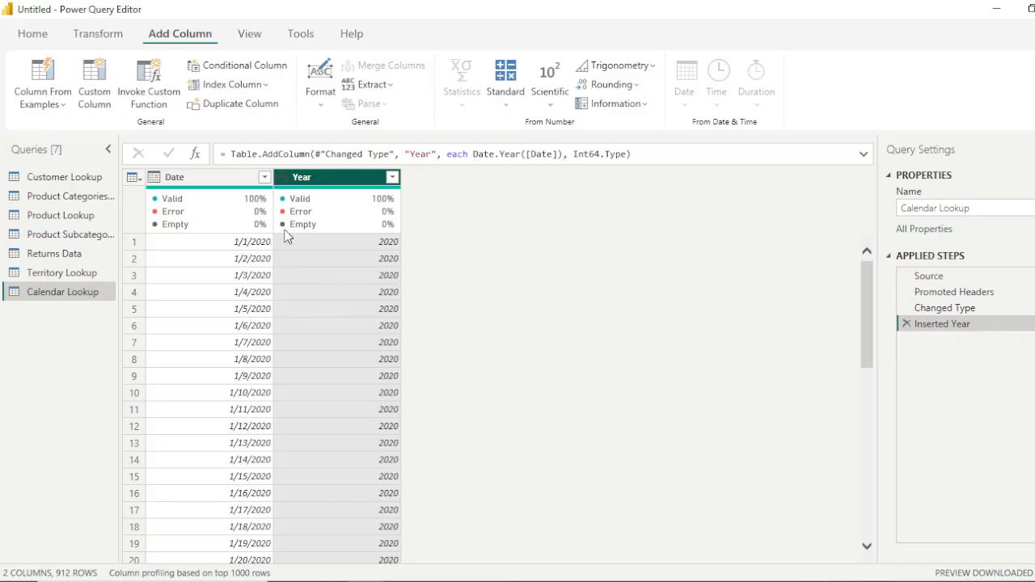
In the Calendar Lookup query, add a new column with the Month number extracted from the Date column
{"action": "left_click", "coordinate": [215, 182]}
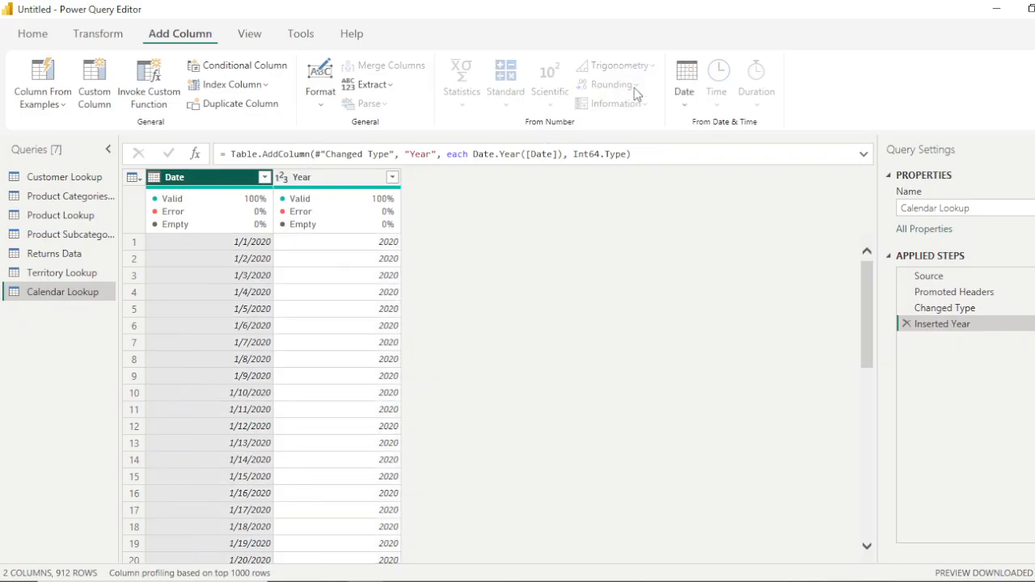
{"action": "left_click", "coordinate": [685, 95]}
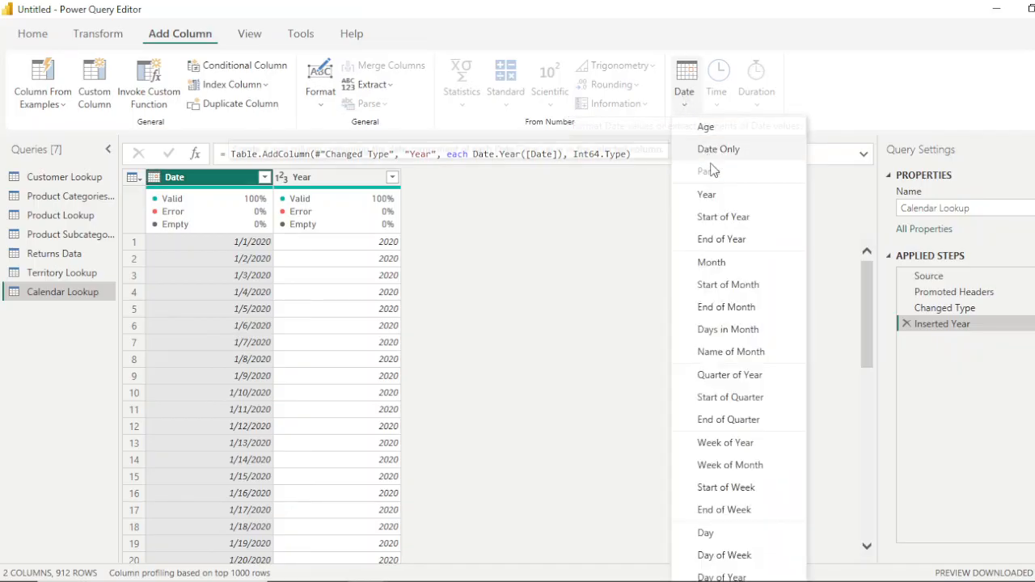
{"action": "left_click", "coordinate": [712, 263]}
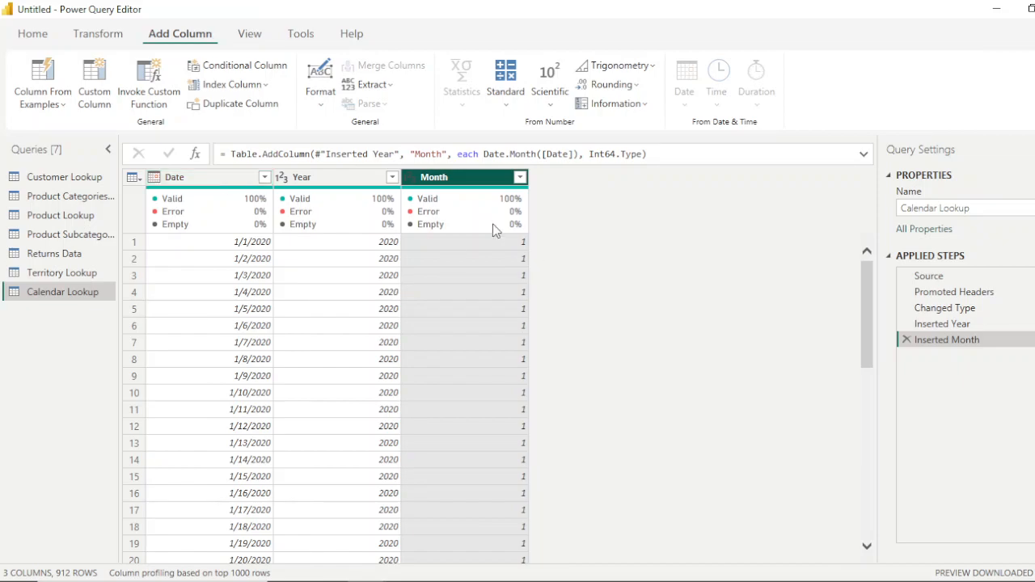
Add a Name of Month column from the Date column in Calendar Lookup and check its list of distinct values
{"action": "left_click", "coordinate": [226, 180]}
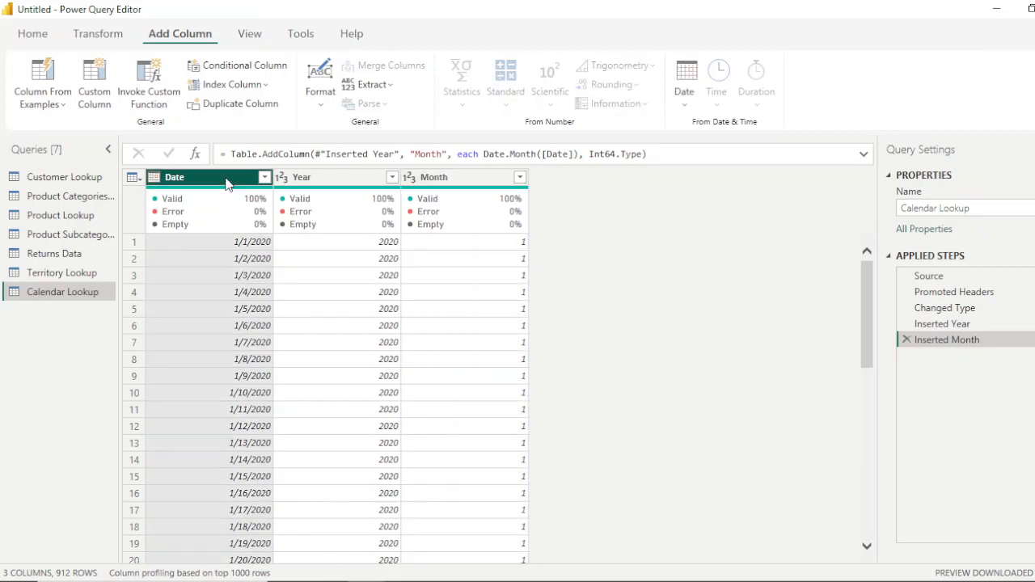
{"action": "left_click", "coordinate": [684, 93]}
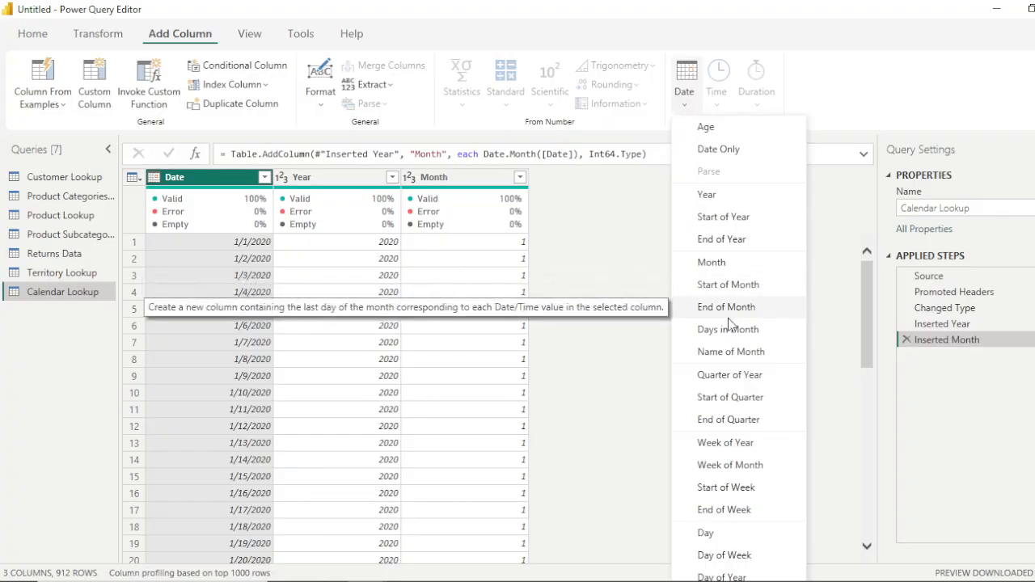
{"action": "left_click", "coordinate": [722, 358]}
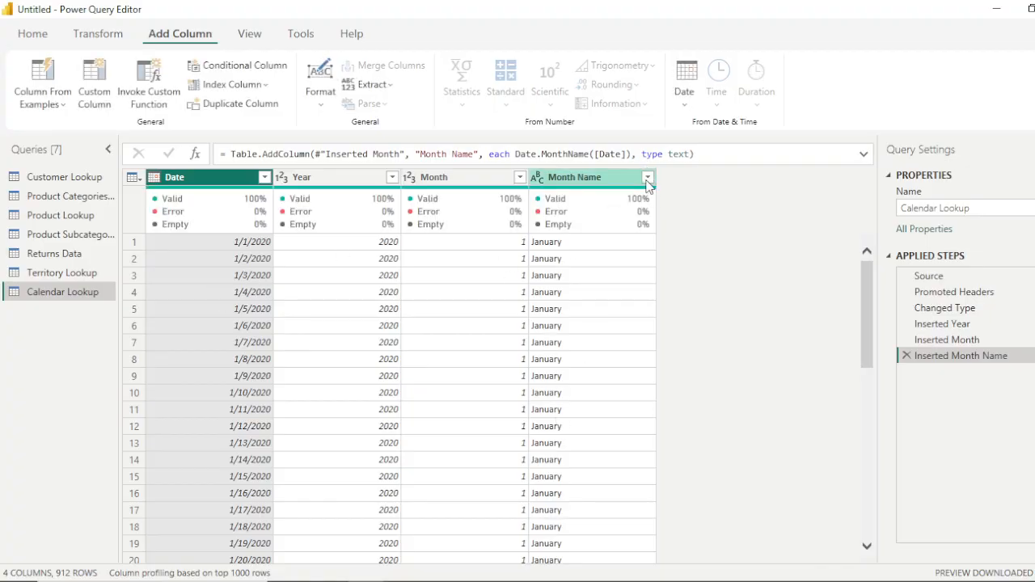
{"action": "left_click", "coordinate": [647, 178]}
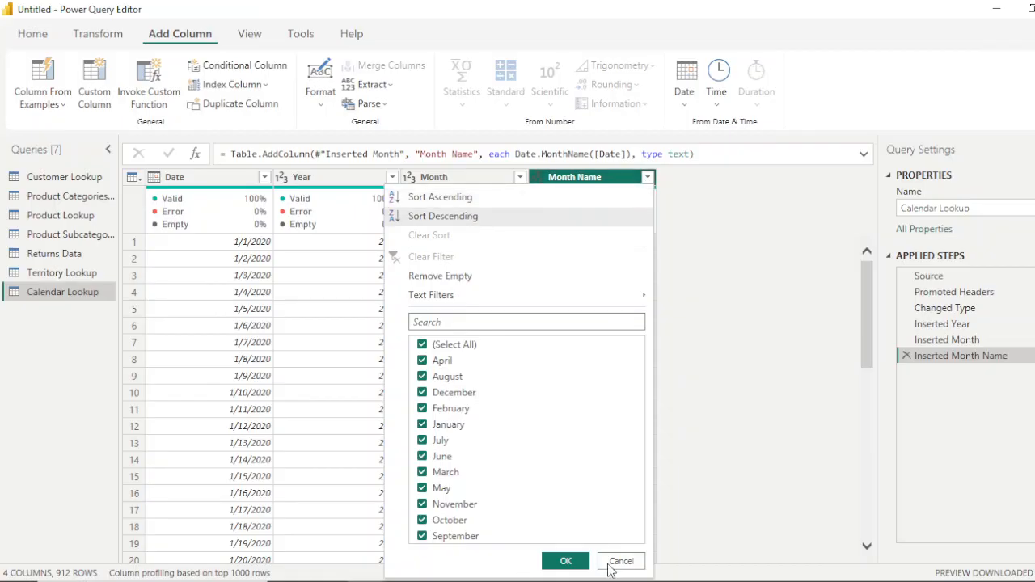
{"action": "left_click", "coordinate": [621, 563]}
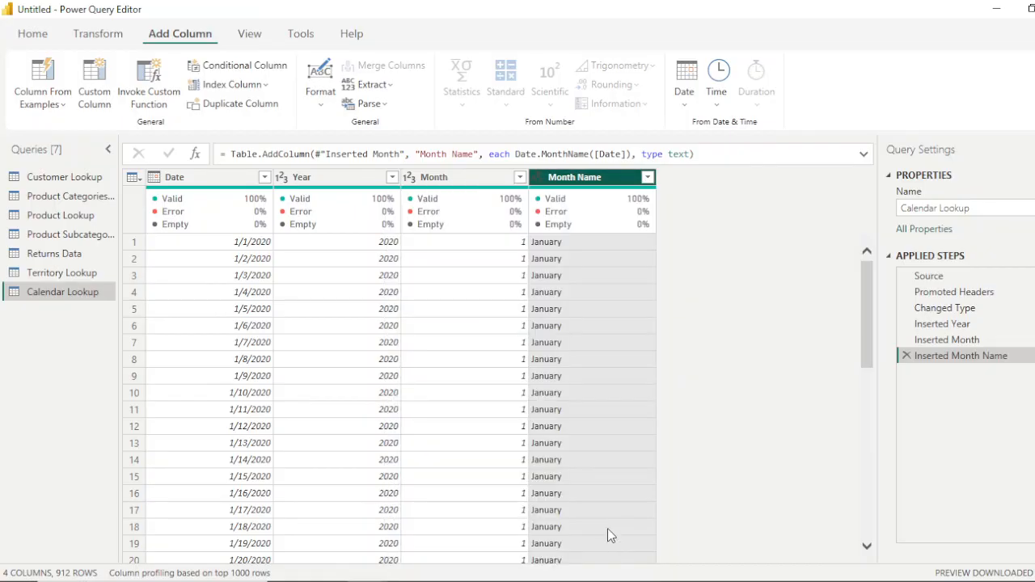
Add a Day column extracted from the Date column in the Calendar Lookup query
{"action": "left_click", "coordinate": [230, 179]}
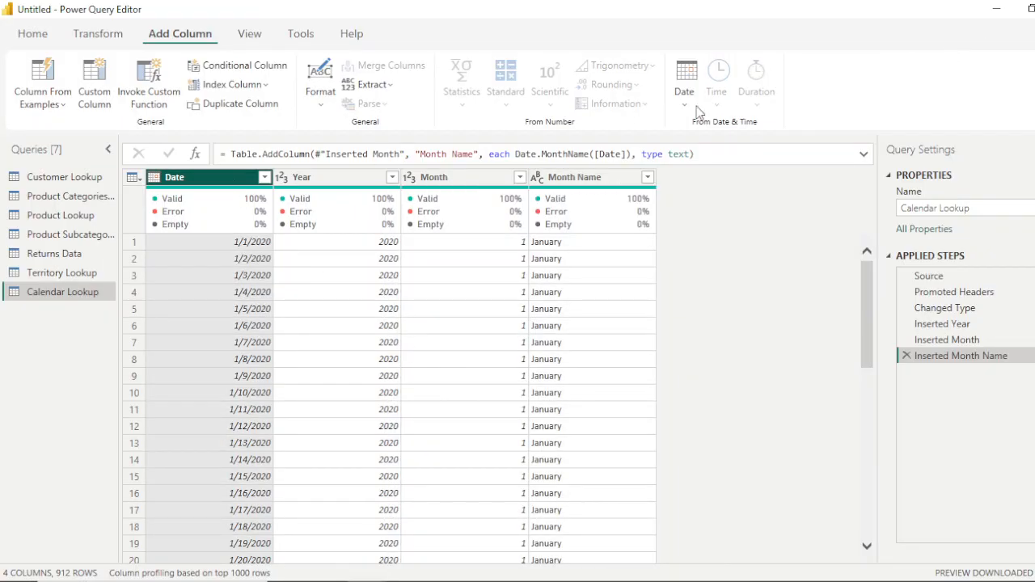
{"action": "left_click", "coordinate": [685, 105]}
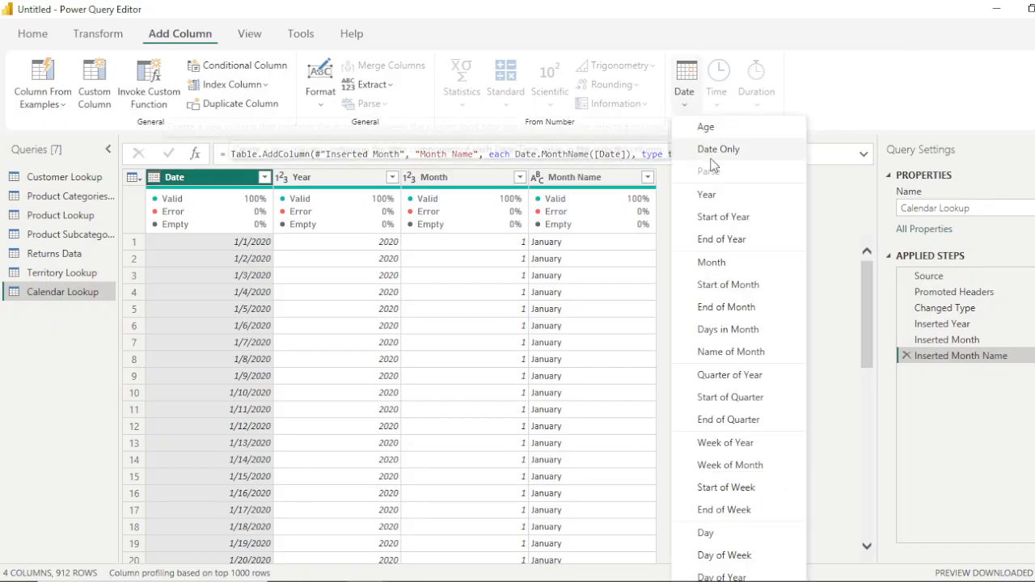
{"action": "left_click", "coordinate": [709, 534]}
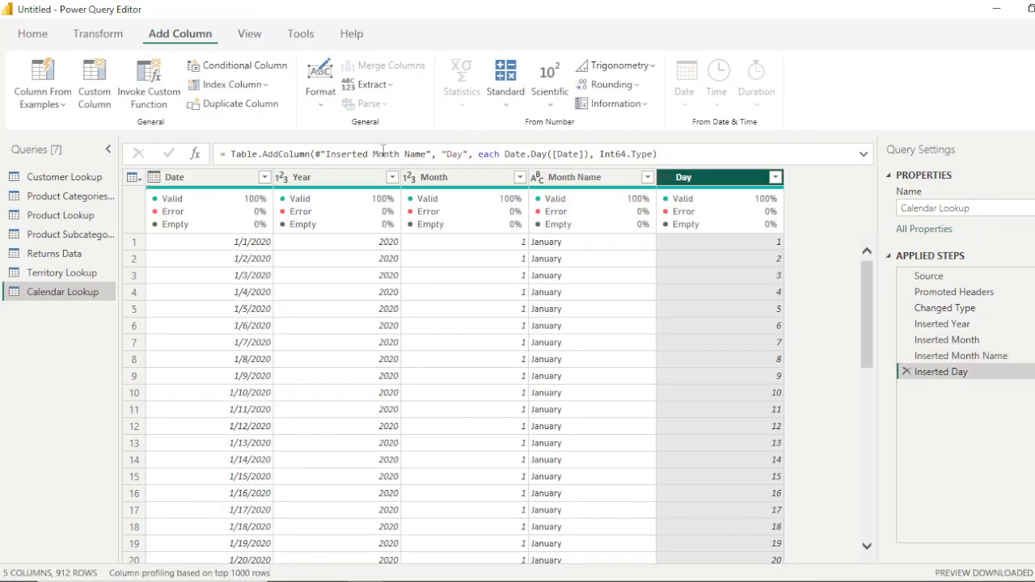
Add a Day of Week number column derived from the Date column in Calendar Lookup
{"action": "left_click", "coordinate": [203, 184]}
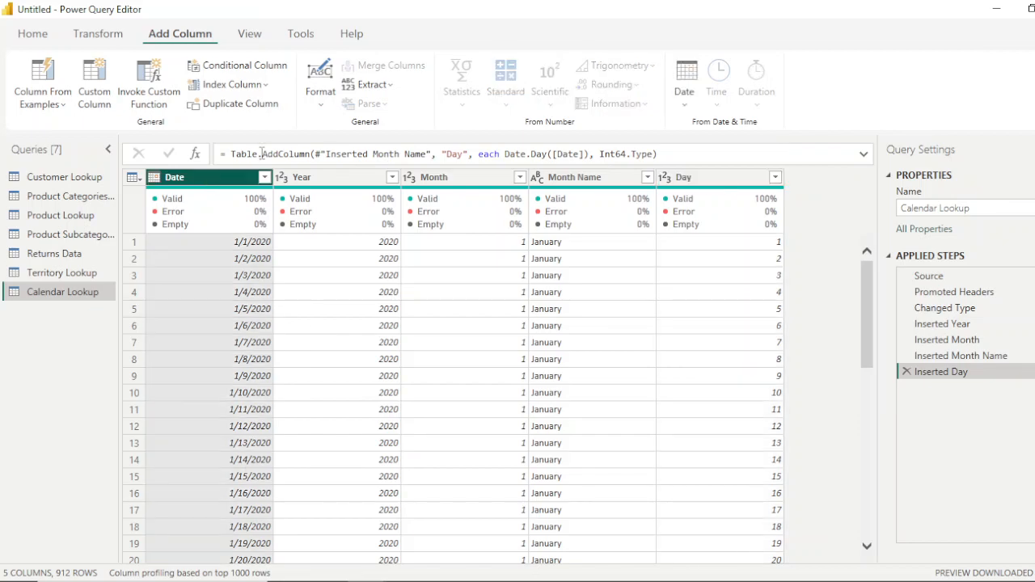
{"action": "left_click", "coordinate": [687, 101]}
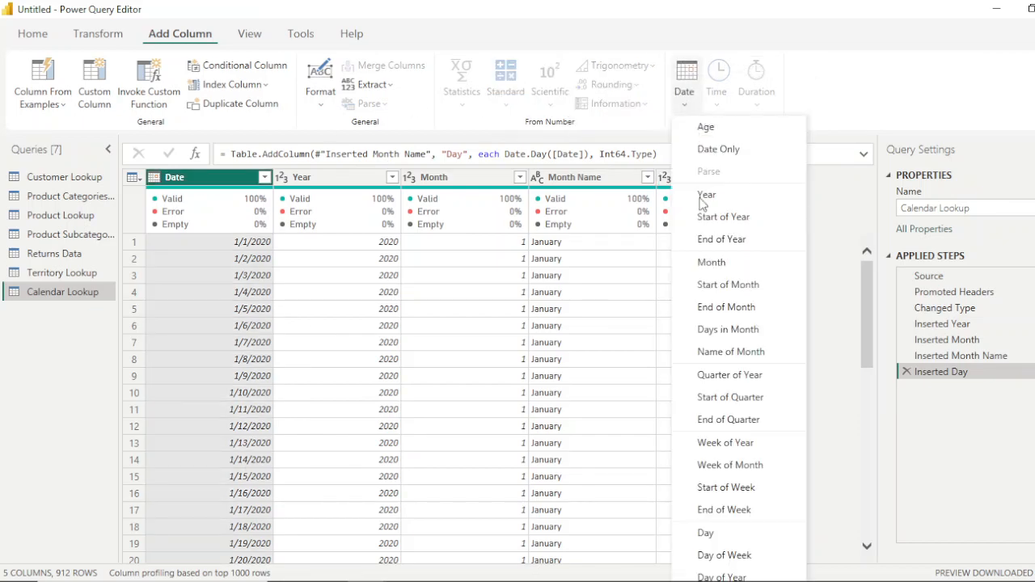
{"action": "left_click", "coordinate": [728, 557]}
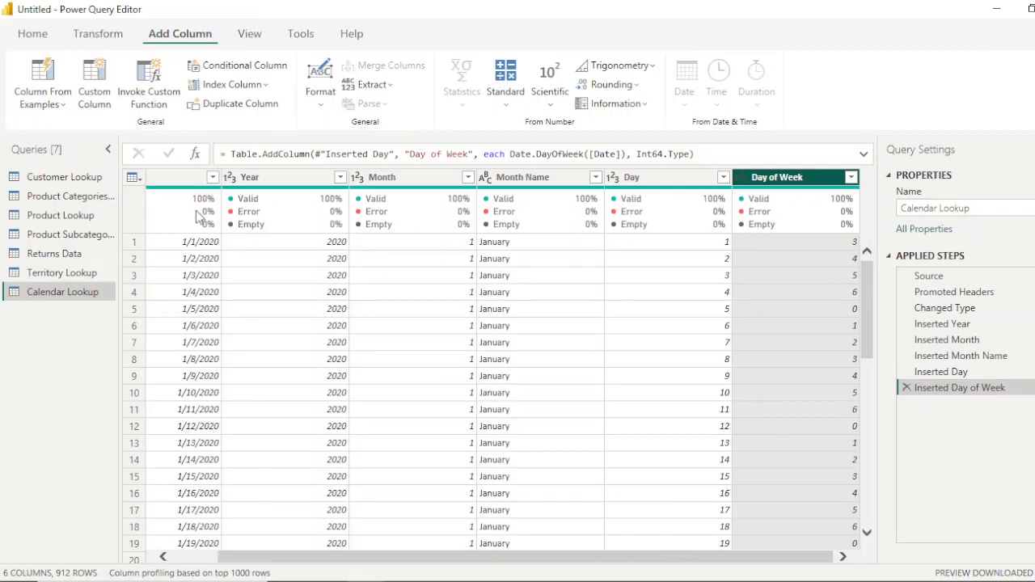
Add a Name of Day column derived from the Date column in Calendar Lookup
{"action": "left_click", "coordinate": [177, 176]}
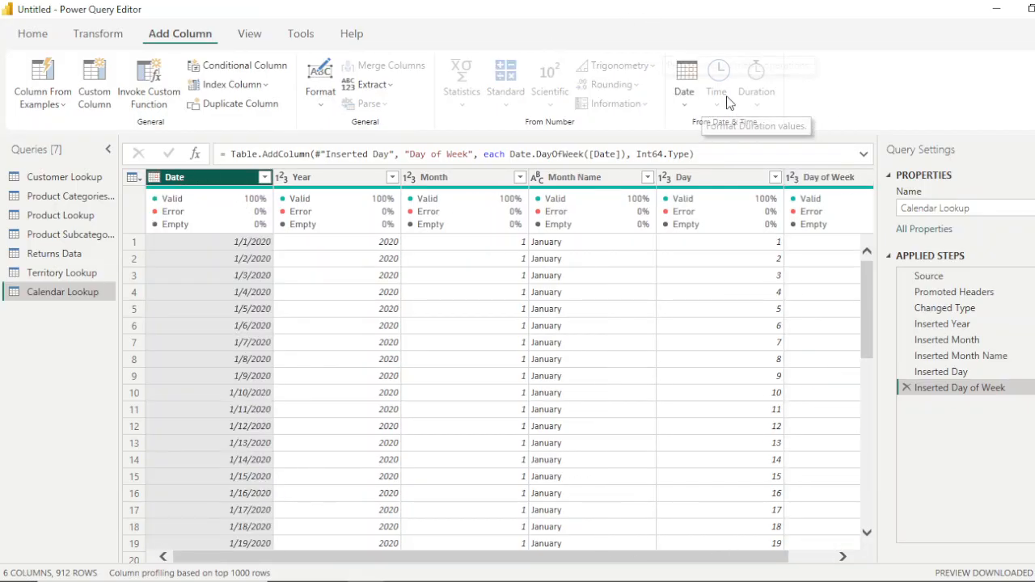
{"action": "left_click", "coordinate": [684, 101]}
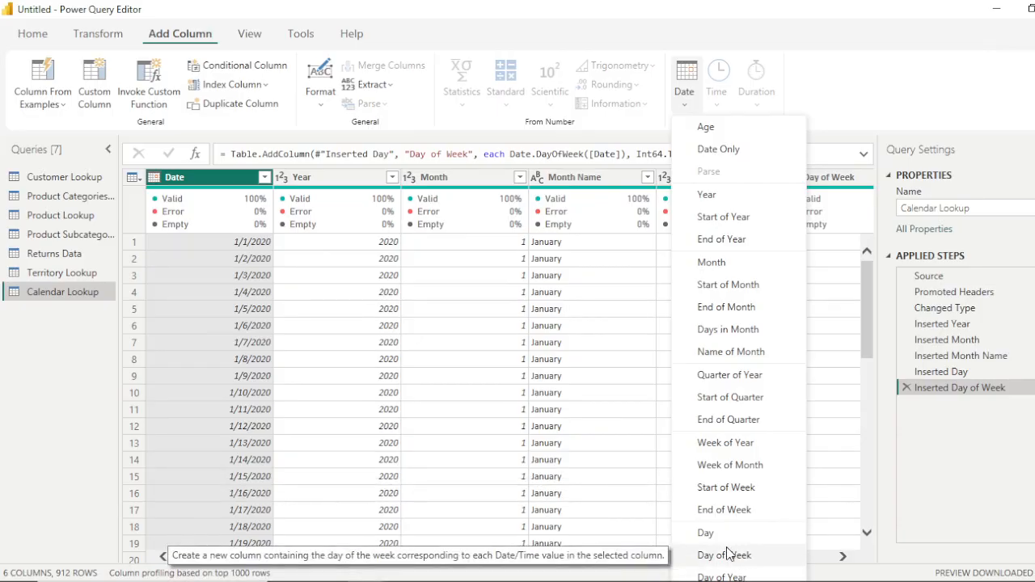
{"action": "key", "text": "Down"}
{"action": "key", "text": "Down"}
{"action": "key", "text": "Down"}
{"action": "key", "text": "Down"}
{"action": "key", "text": "Down"}
{"action": "key", "text": "Down"}
{"action": "key", "text": "Down"}
{"action": "key", "text": "Down"}
{"action": "key", "text": "Down"}
{"action": "key", "text": "Down"}
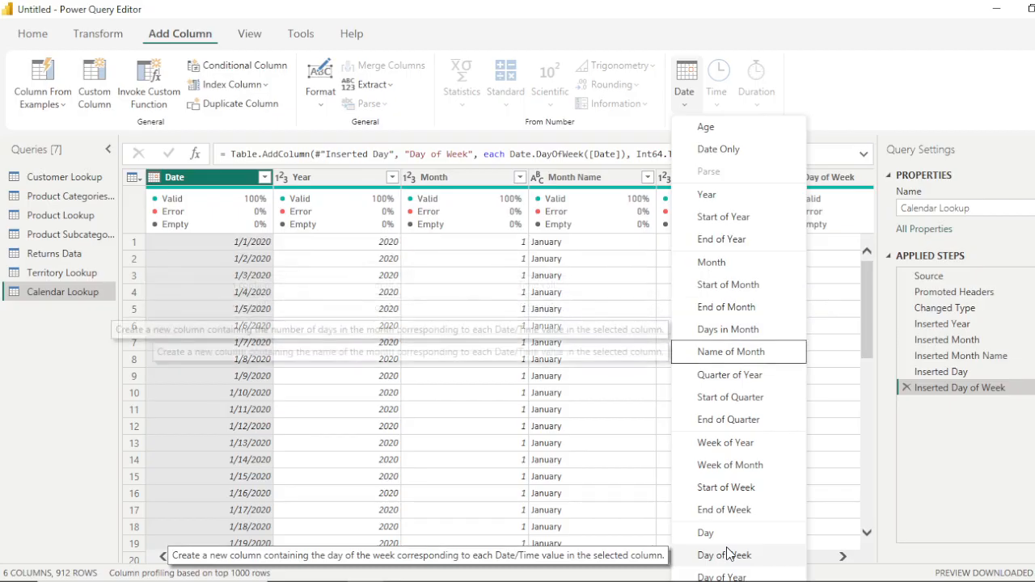
{"action": "key", "text": "Down"}
{"action": "key", "text": "Down"}
{"action": "key", "text": "Down"}
{"action": "key", "text": "Down"}
{"action": "key", "text": "Down"}
{"action": "key", "text": "Down"}
{"action": "key", "text": "Down"}
{"action": "key", "text": "Down"}
{"action": "key", "text": "Down"}
{"action": "key", "text": "Down"}
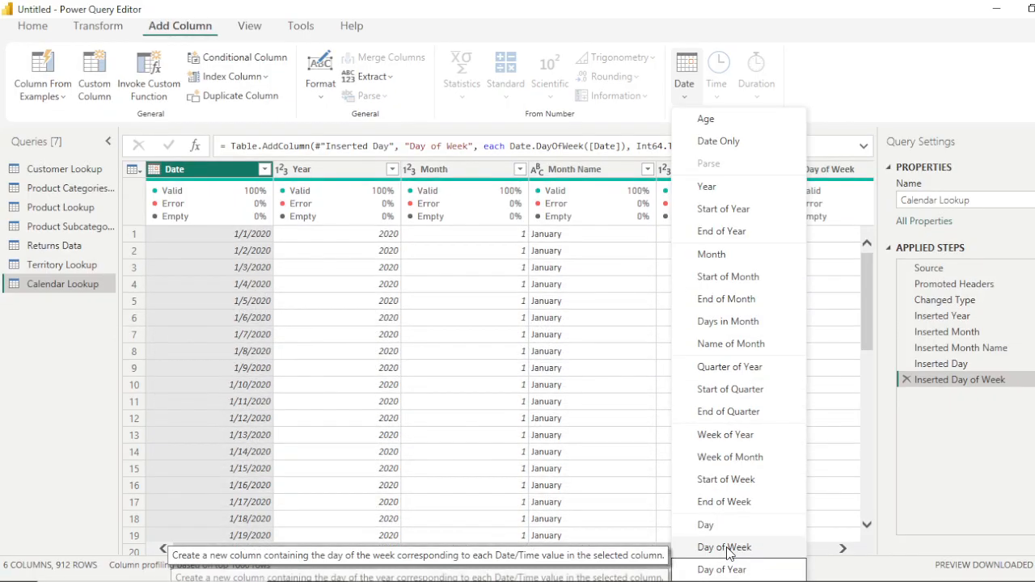
{"action": "key", "text": "Down"}
{"action": "key", "text": "Down"}
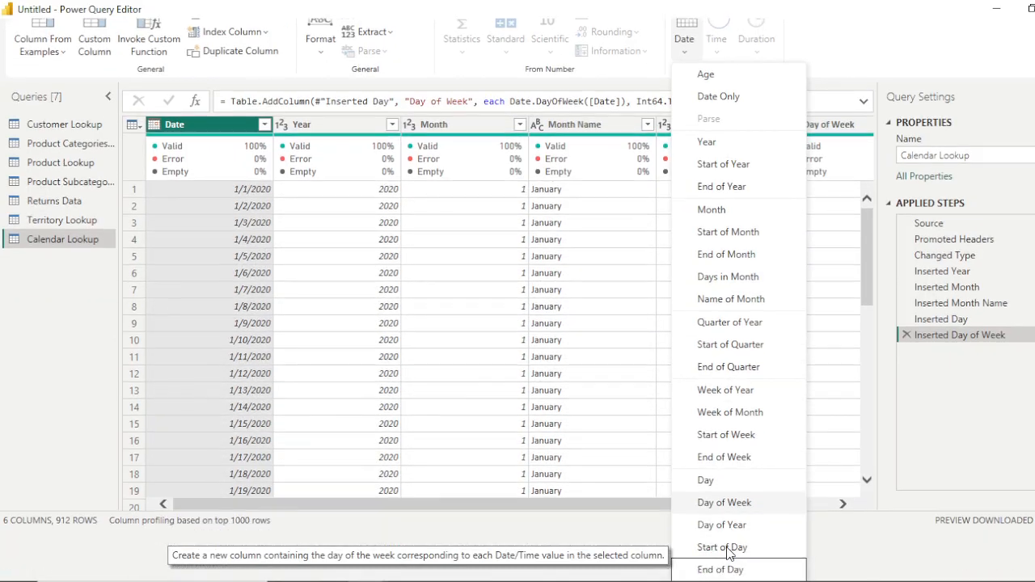
{"action": "key", "text": "Down"}
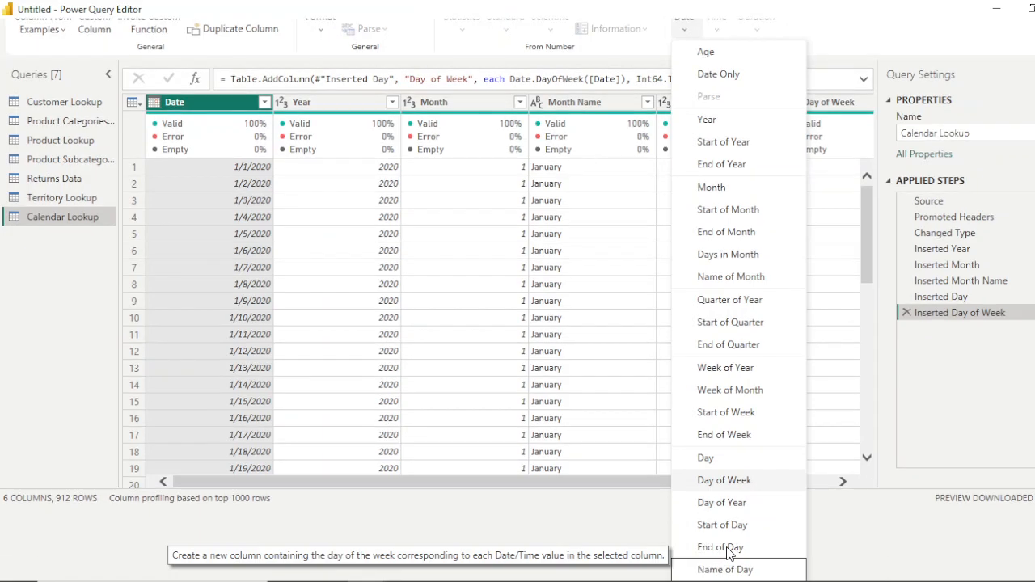
{"action": "key", "text": "Return"}
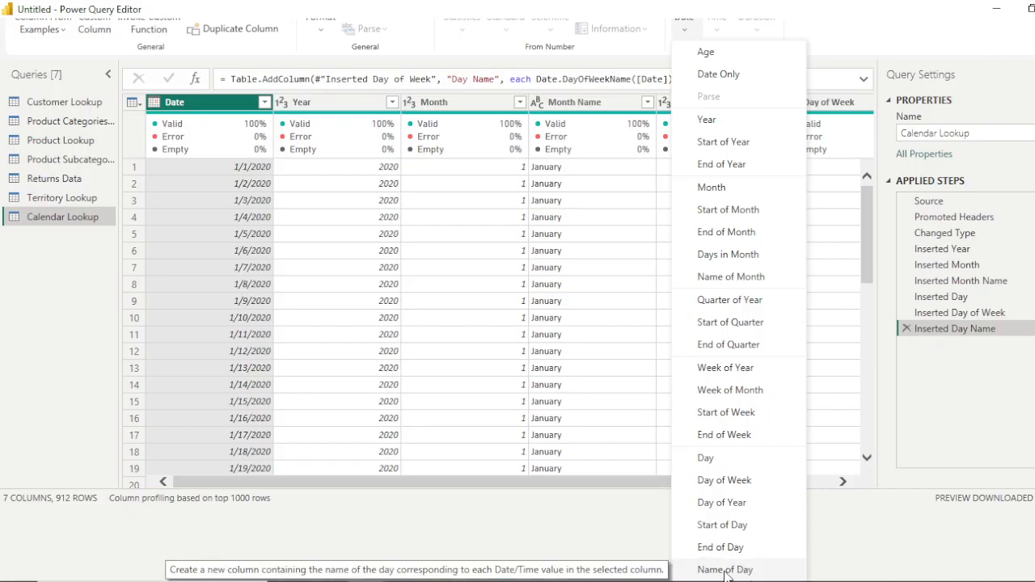
Insert Name of Day from the Date column once more and remove the duplicate Day Name.1 column
{"action": "left_click", "coordinate": [732, 570]}
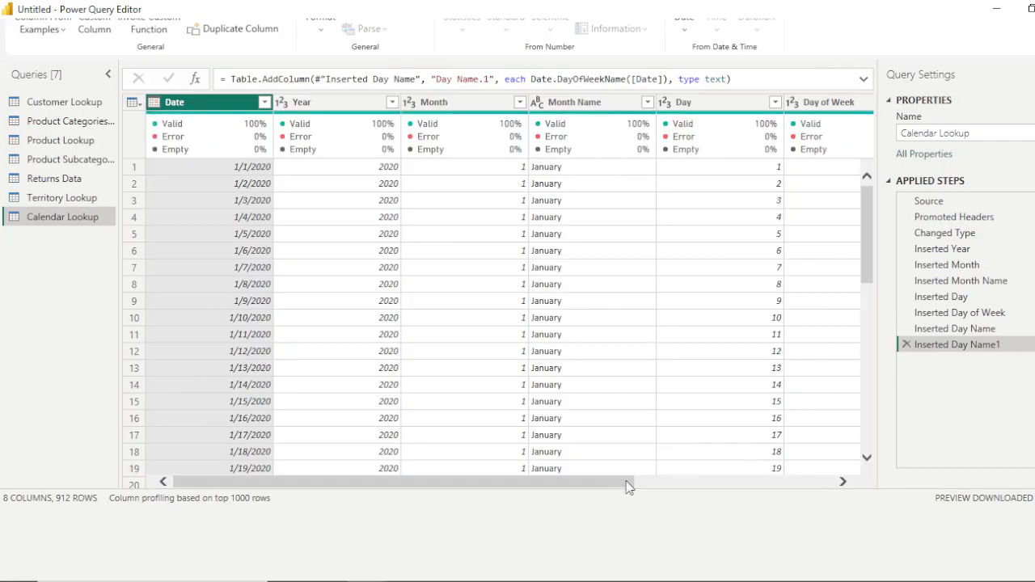
{"action": "left_click_drag", "start_coordinate": [609, 483], "coordinate": [839, 504]}
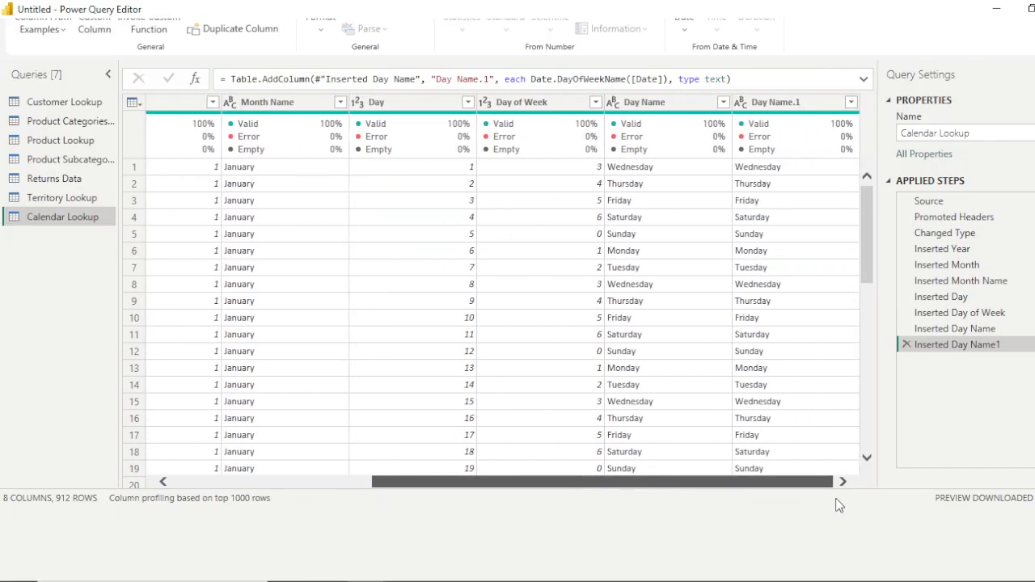
{"action": "left_click", "coordinate": [791, 103]}
{"action": "left_click", "coordinate": [784, 100]}
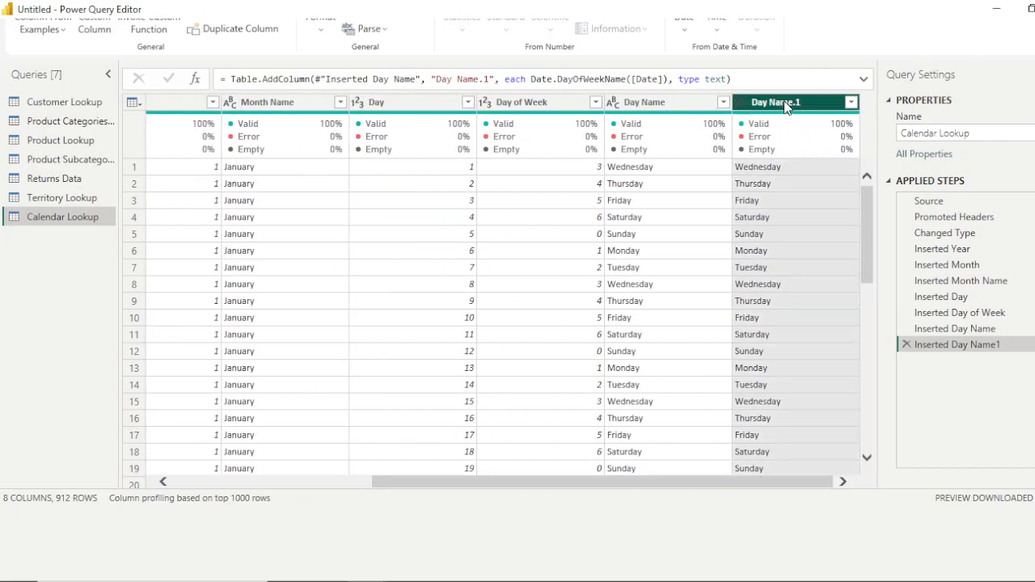
{"action": "right_click", "coordinate": [785, 102]}
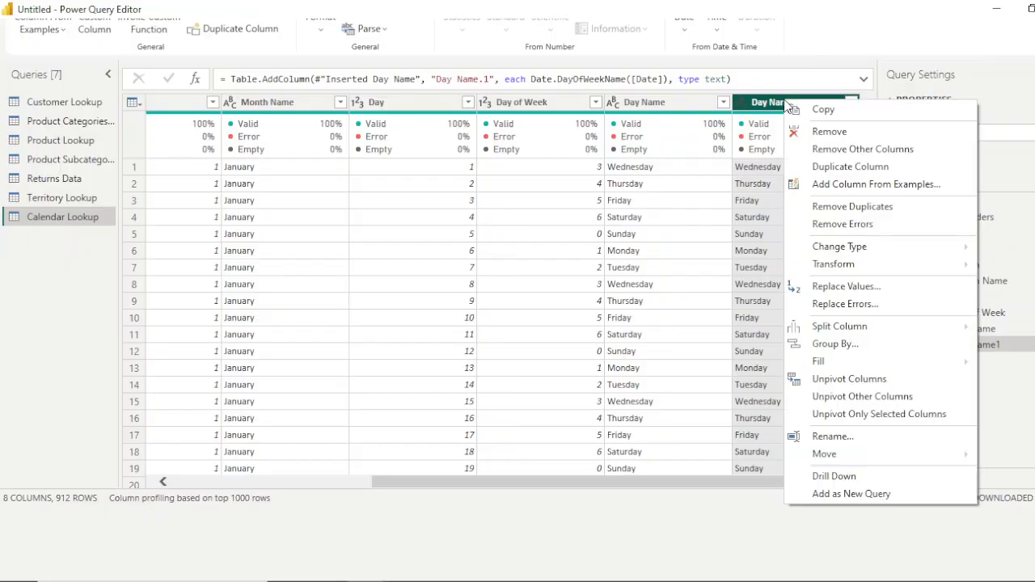
{"action": "left_click", "coordinate": [828, 132]}
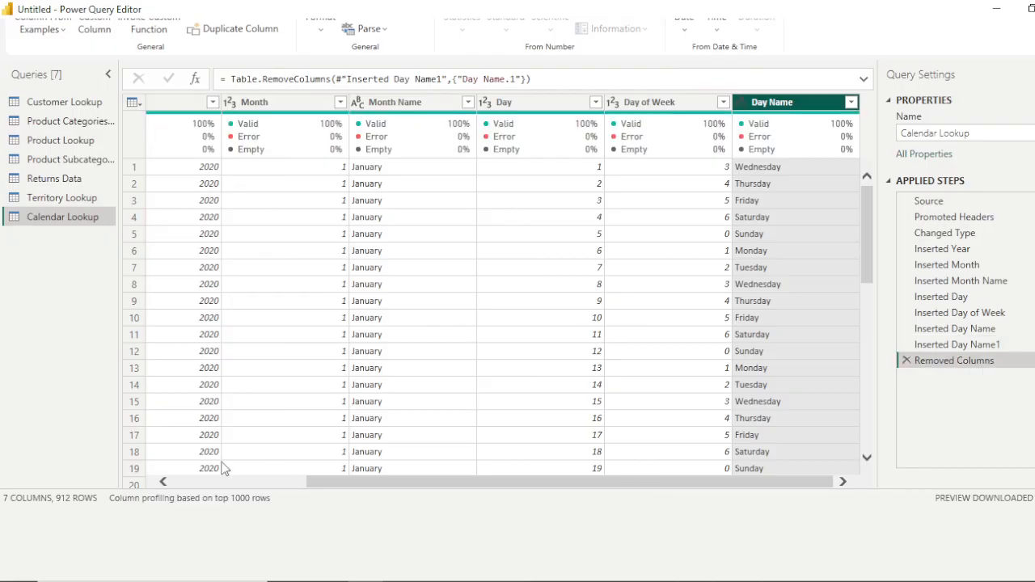
Base the column profiling on the entire data set instead of the top 1000 rows
{"action": "left_click", "coordinate": [181, 505]}
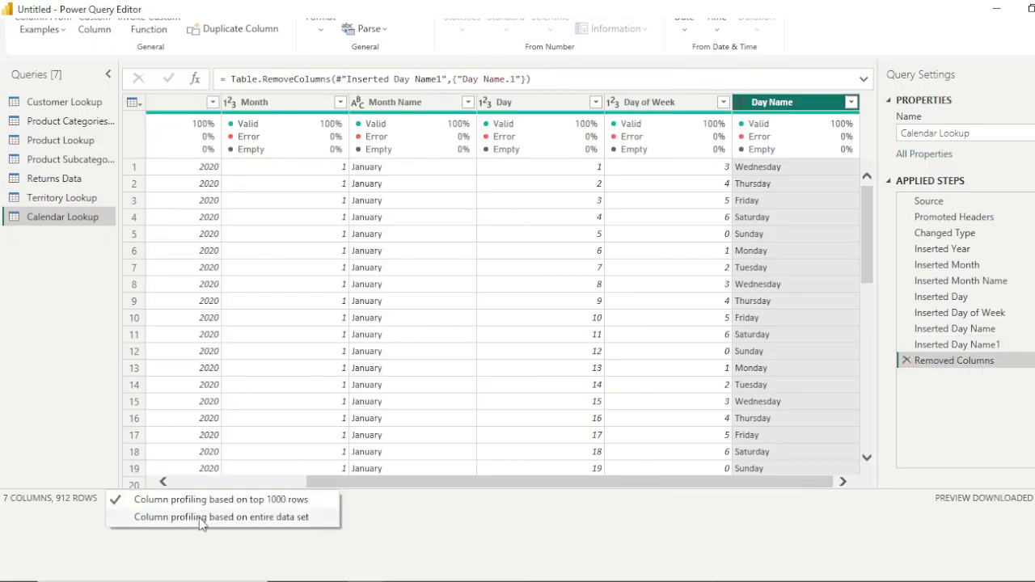
{"action": "left_click", "coordinate": [199, 517]}
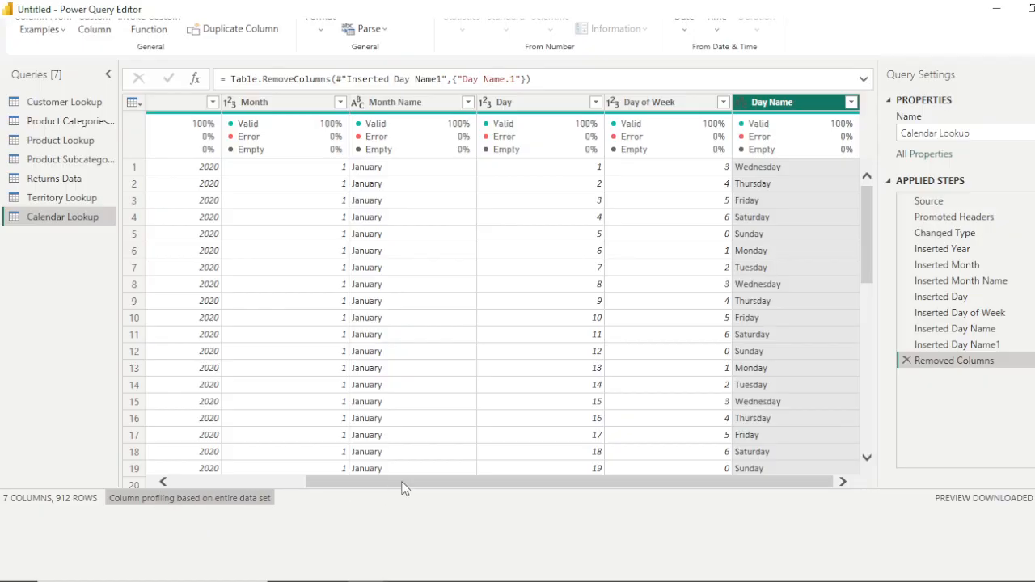
Review the Calendar Lookup columns and remove the Day column
{"action": "left_click_drag", "start_coordinate": [423, 480], "coordinate": [258, 473]}
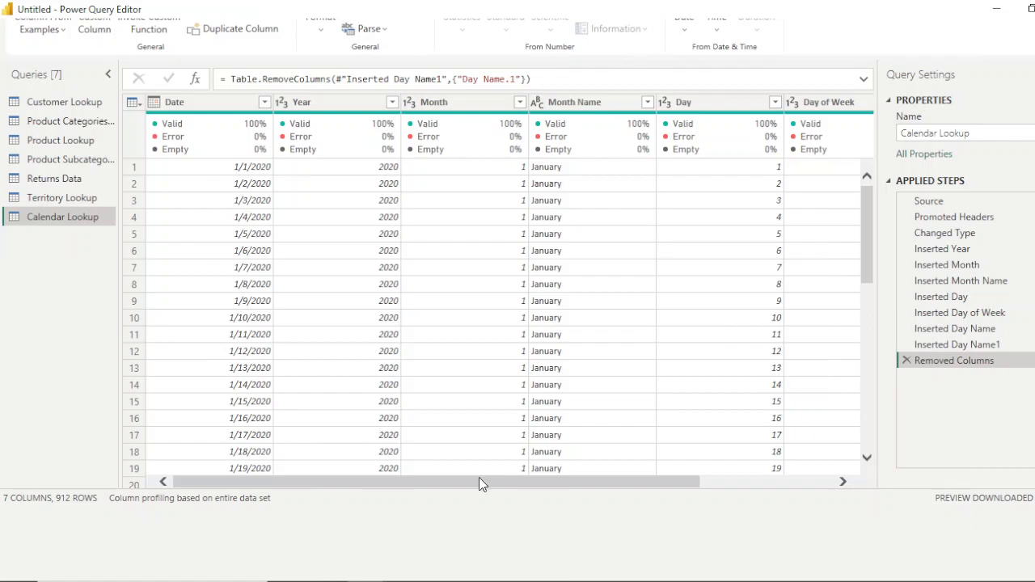
{"action": "left_click_drag", "start_coordinate": [488, 482], "coordinate": [622, 490]}
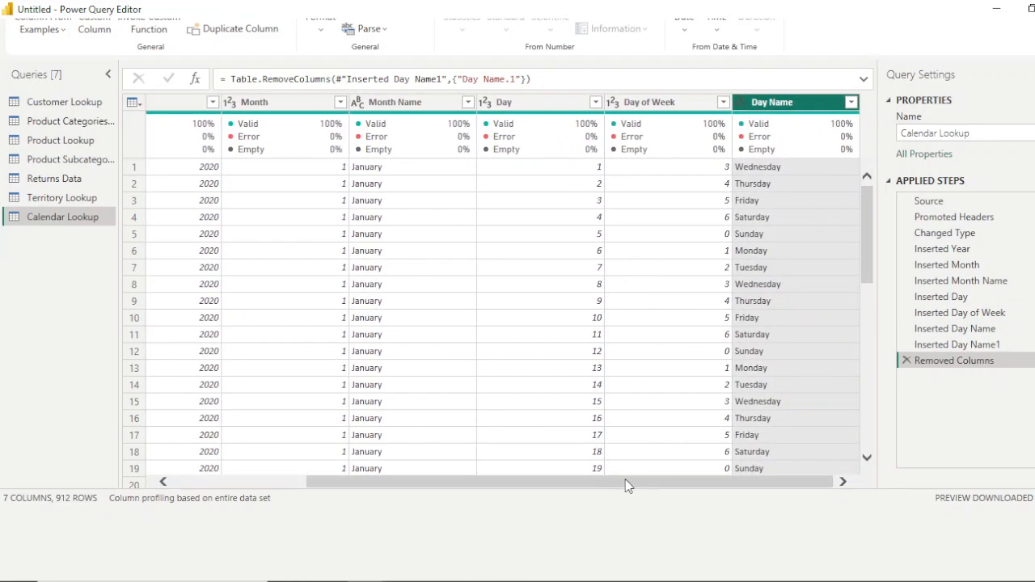
{"action": "left_click", "coordinate": [531, 106]}
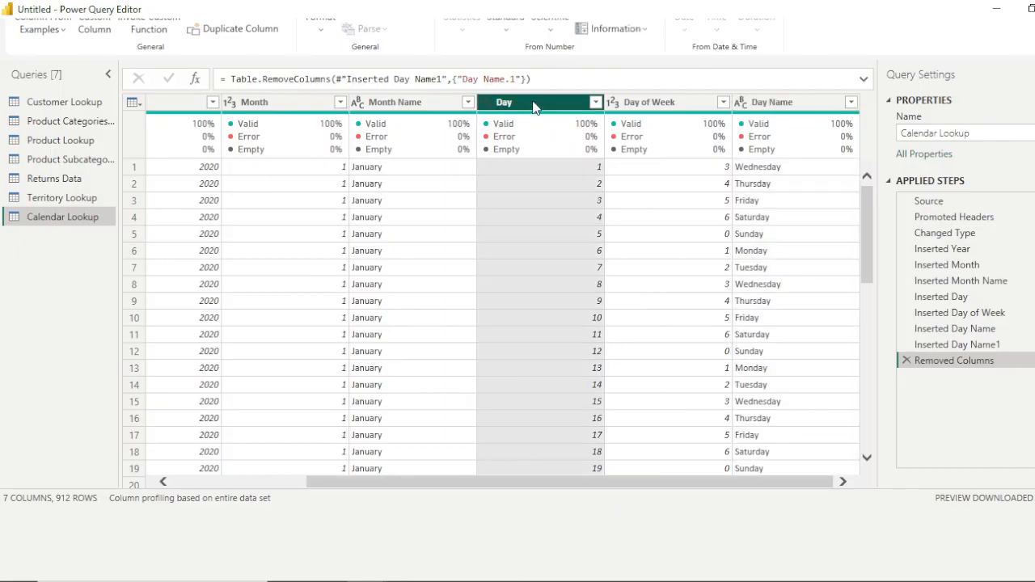
{"action": "right_click", "coordinate": [532, 104]}
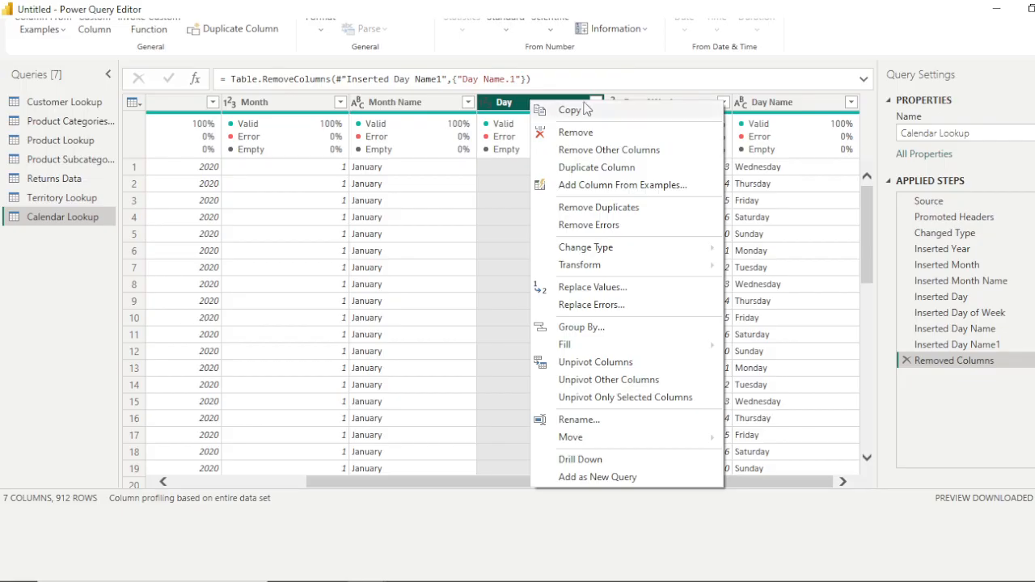
{"action": "left_click", "coordinate": [574, 133]}
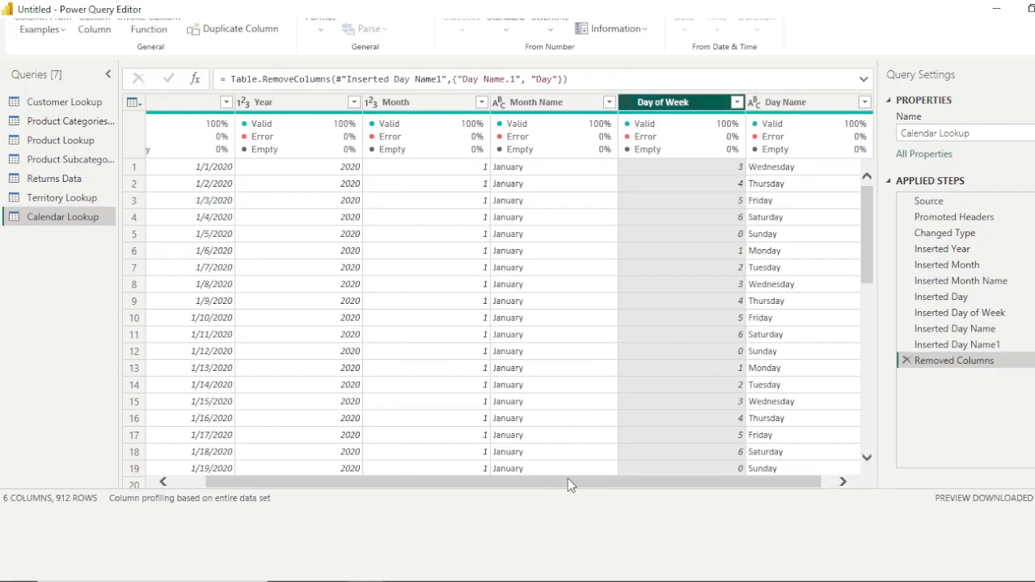
{"action": "left_click_drag", "start_coordinate": [564, 483], "coordinate": [531, 484]}
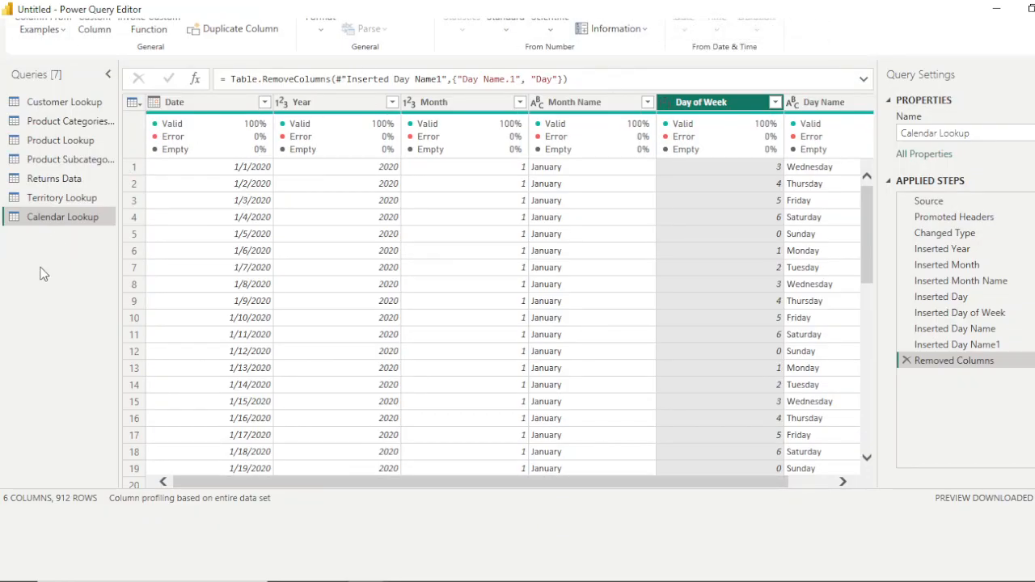
Close the Power Query Editor and apply the pending query changes so that all seven queries load into the report
{"action": "left_click", "coordinate": [55, 100]}
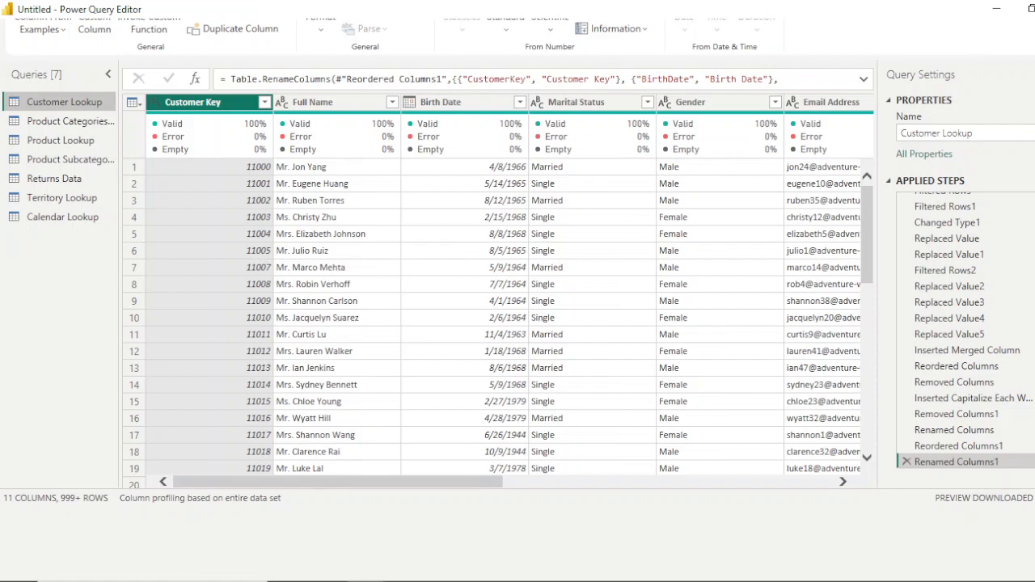
{"action": "left_click", "coordinate": [40, 29]}
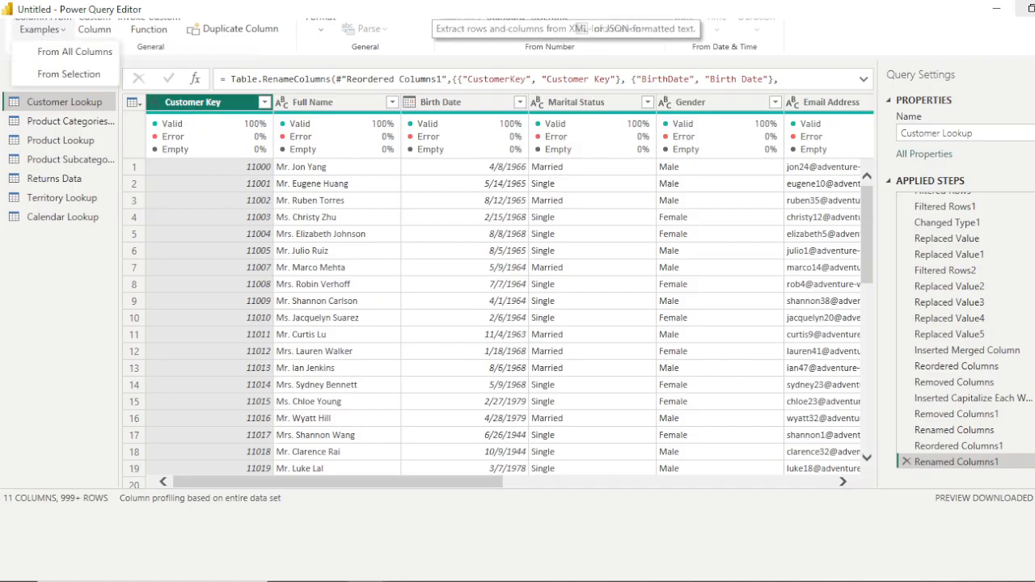
{"action": "left_click", "coordinate": [1034, 9]}
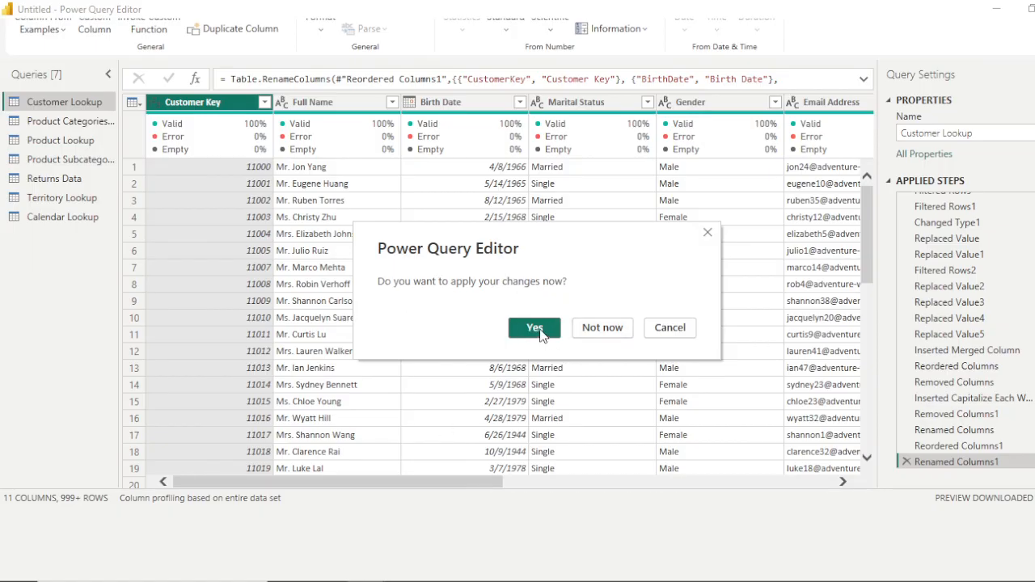
{"action": "left_click", "coordinate": [535, 328]}
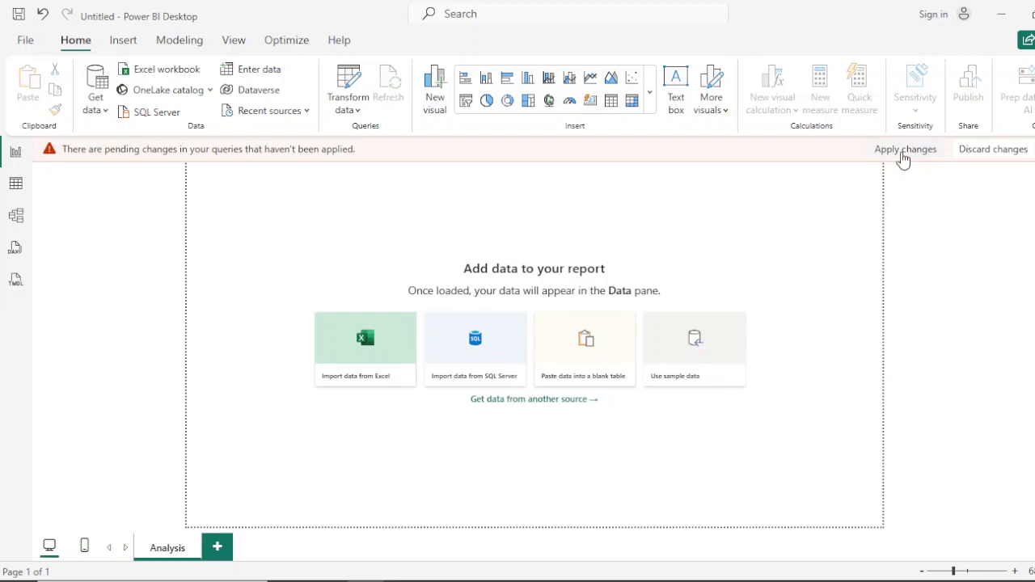
{"action": "left_click", "coordinate": [903, 153]}
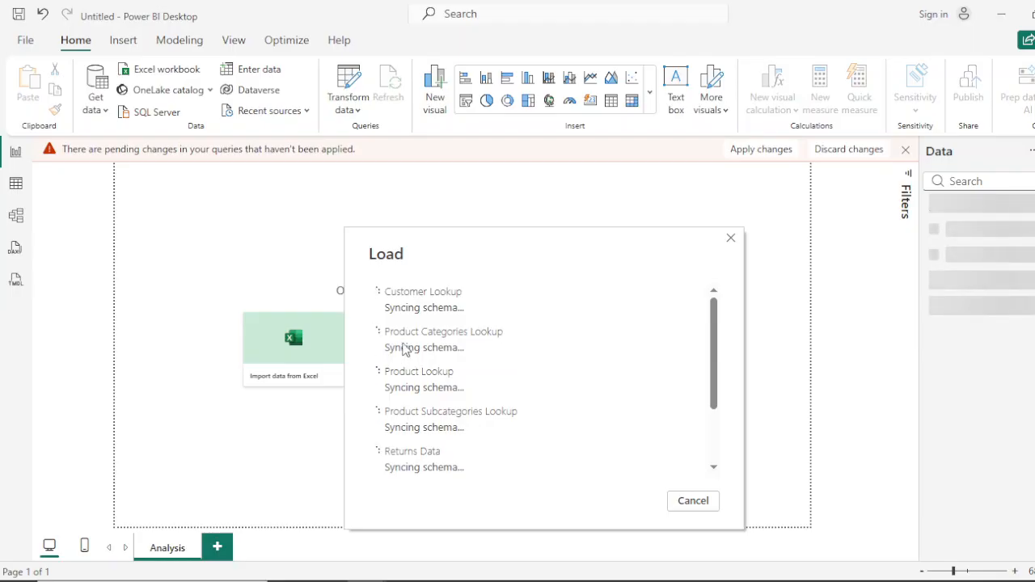
{"action": "left_click_drag", "start_coordinate": [716, 370], "coordinate": [707, 430]}
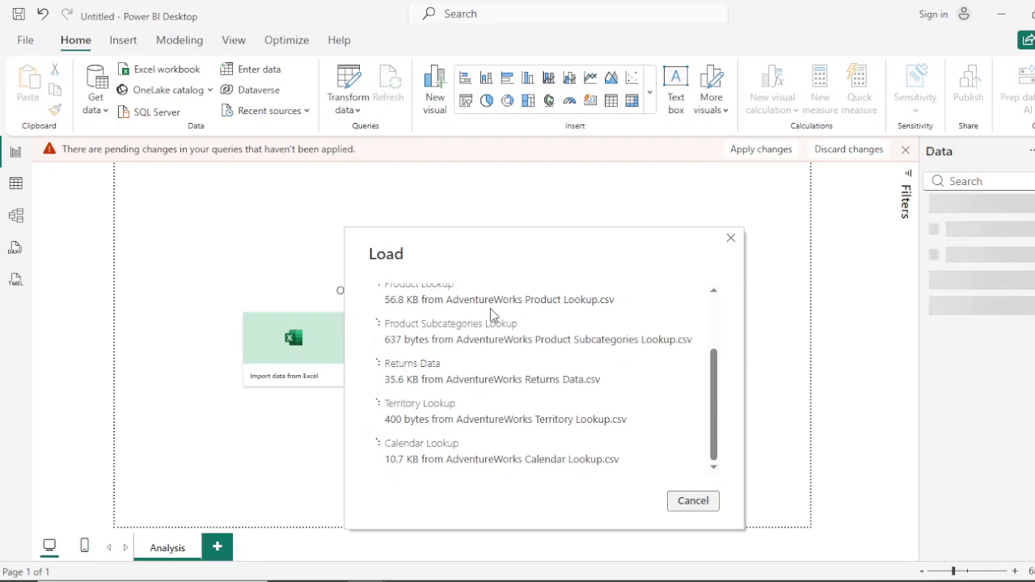
{"action": "scroll", "coordinate": [442, 423], "scroll_direction": "up", "scroll_amount": 2}
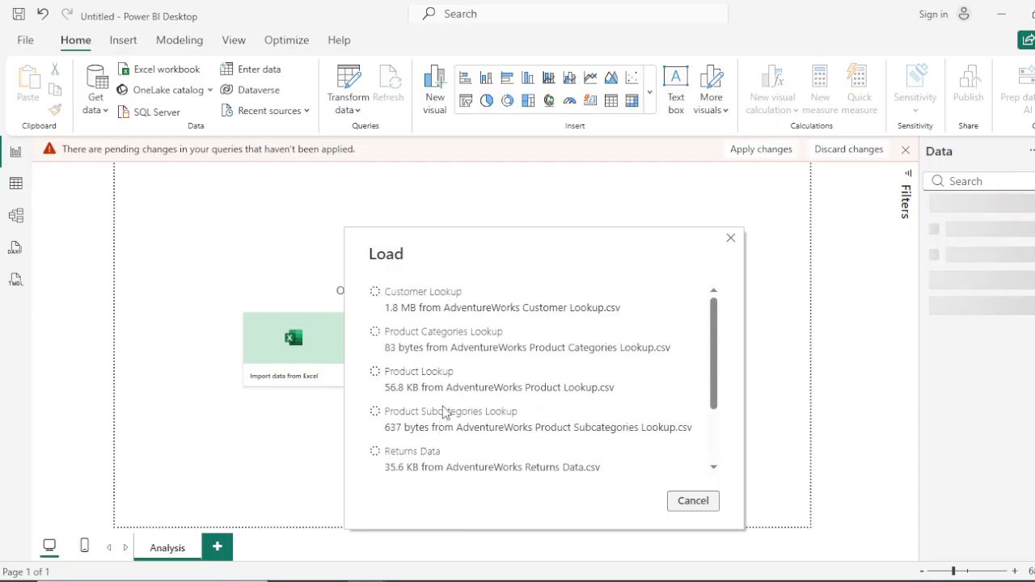
{"action": "scroll", "coordinate": [451, 378], "scroll_direction": "down", "scroll_amount": 2}
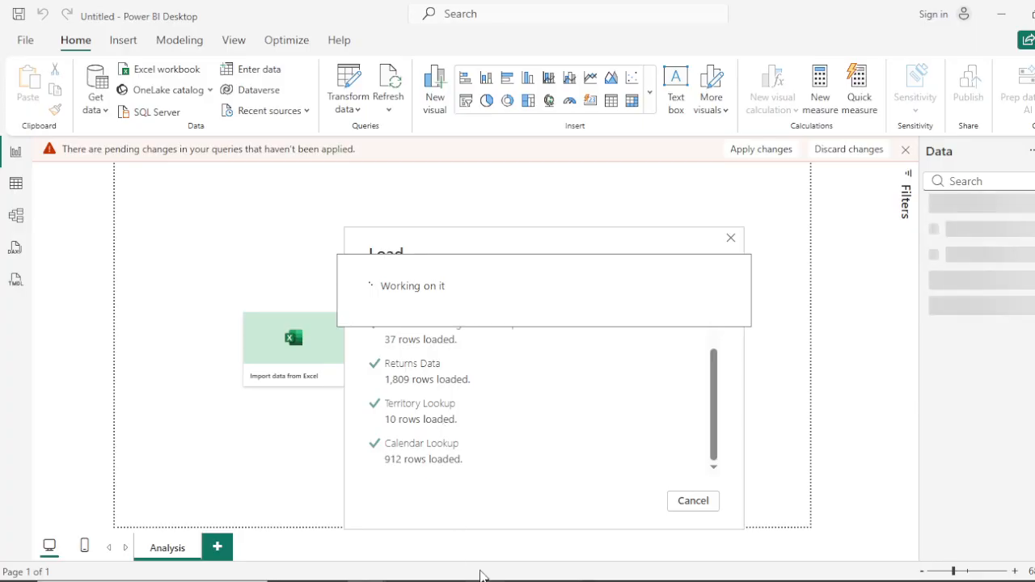
{"action": "key", "text": "alt+Tab"}
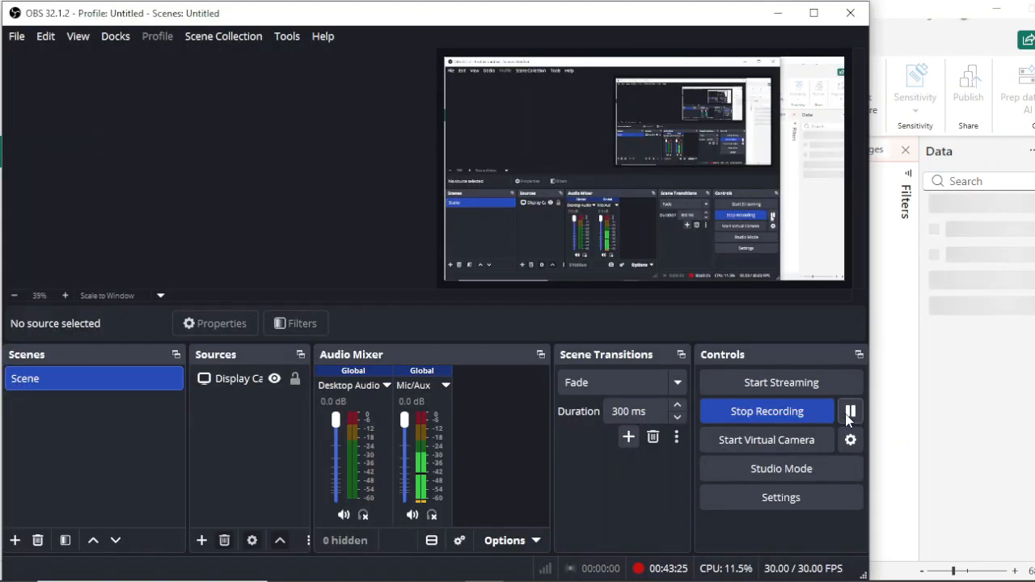
{"action": "left_click", "coordinate": [850, 413]}
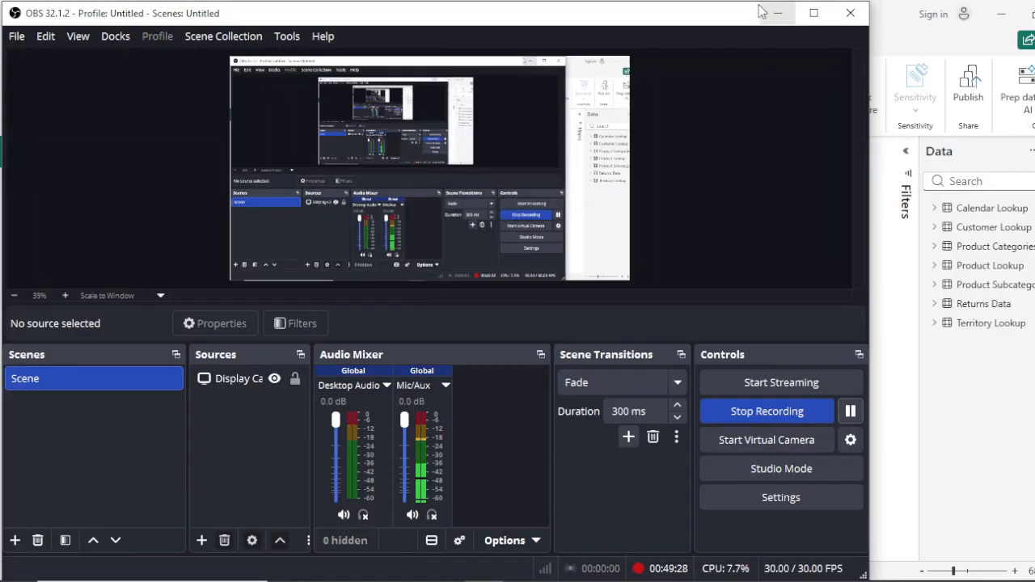
{"action": "left_click", "coordinate": [782, 14]}
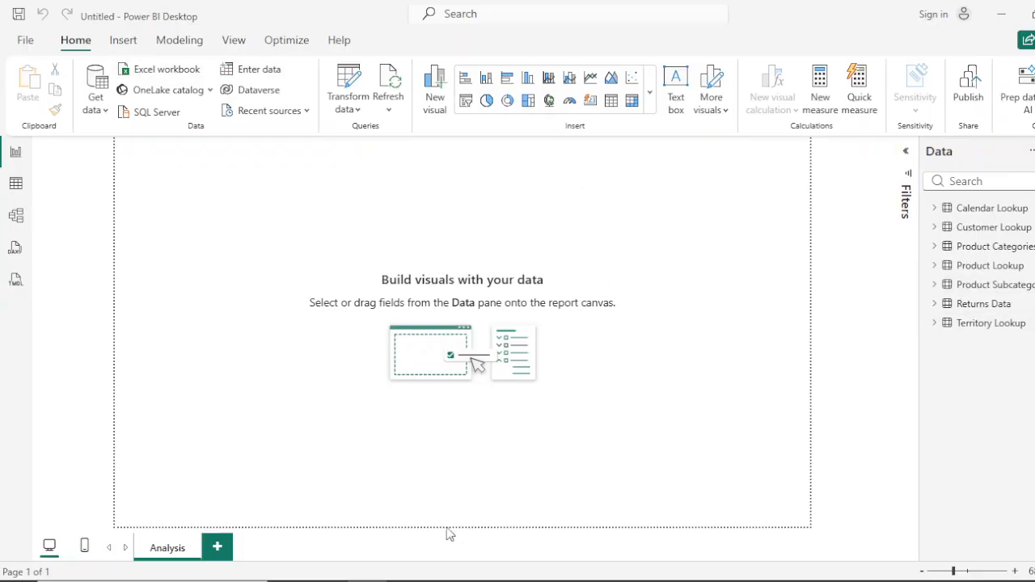
{"action": "key", "text": "alt+Tab"}
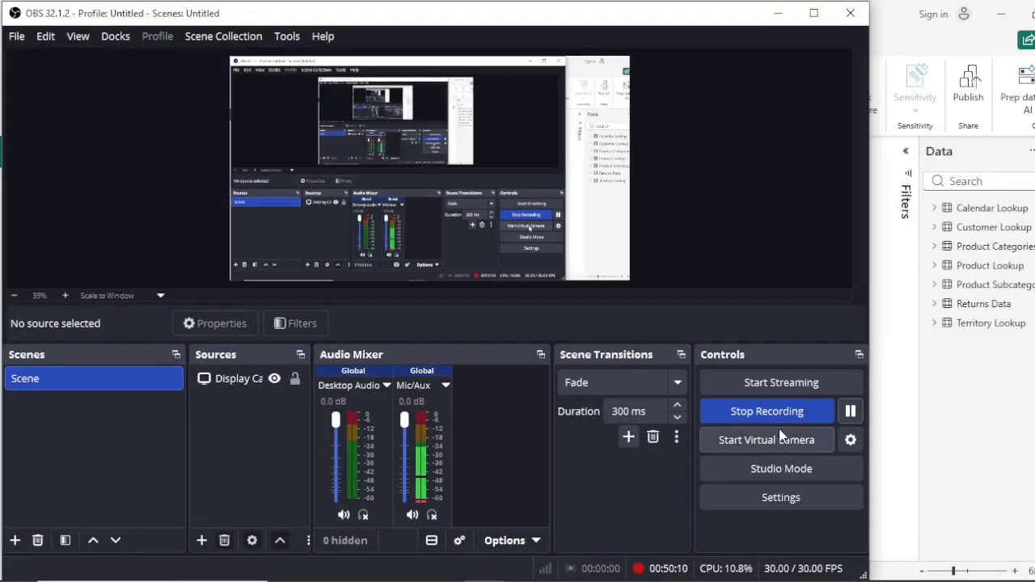